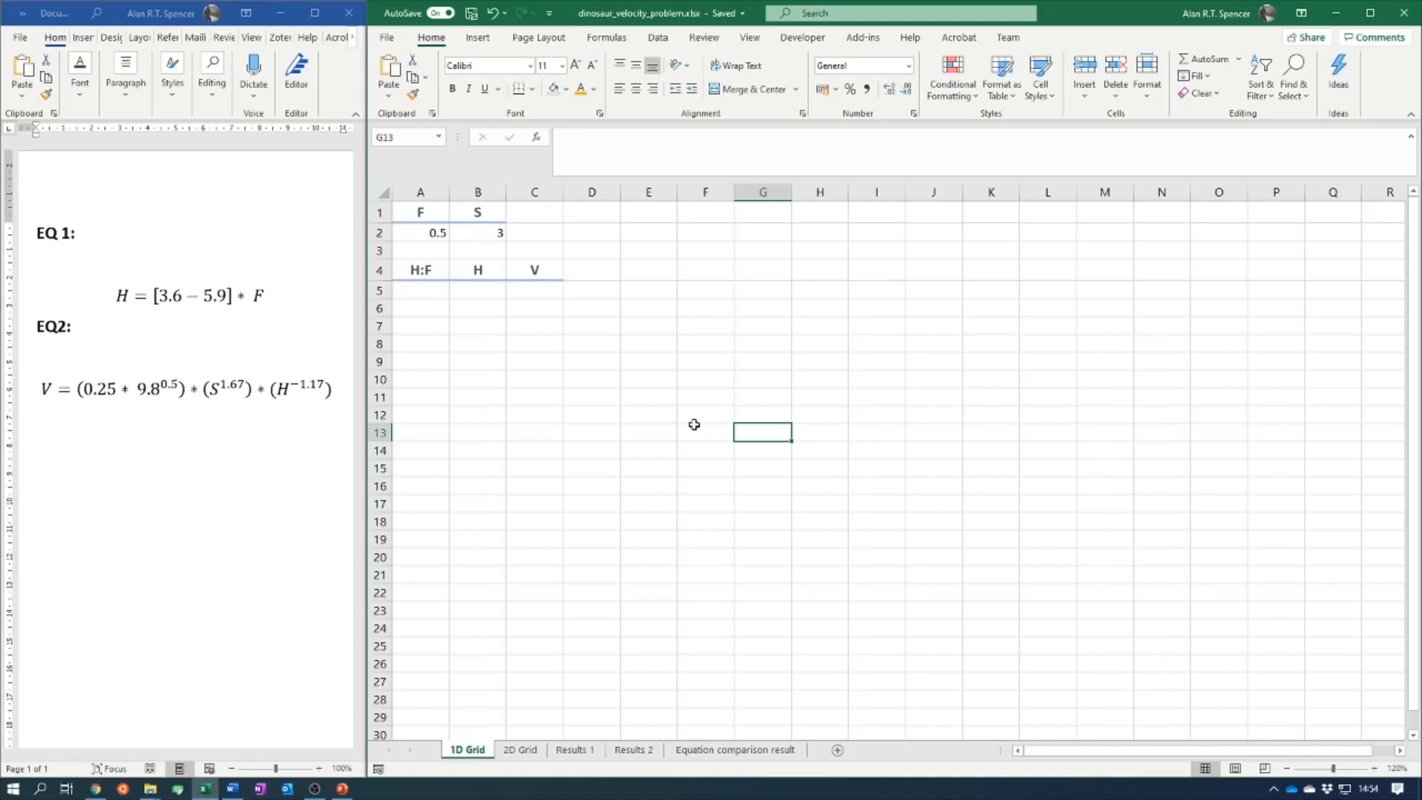
pyautogui.click(295, 303)
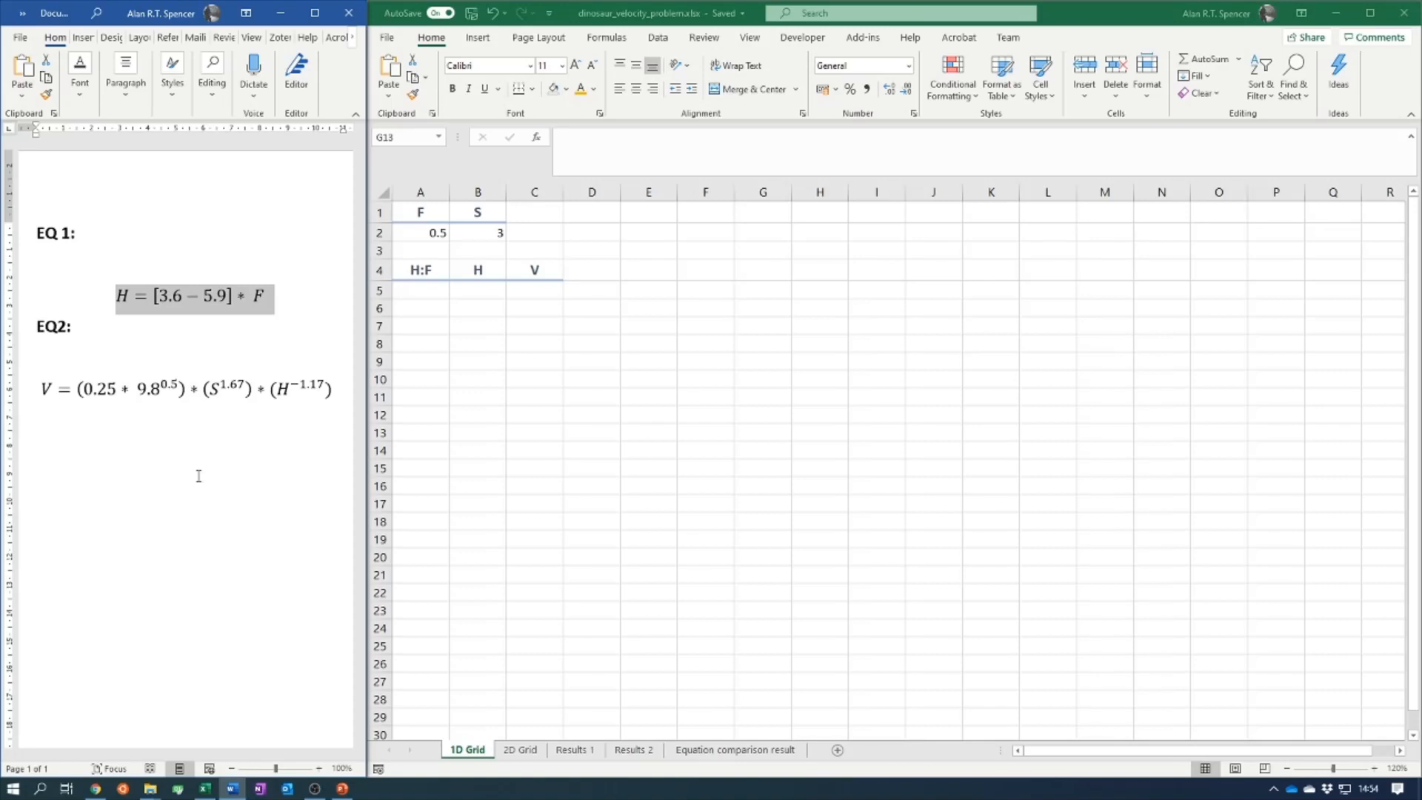
pyautogui.click(197, 476)
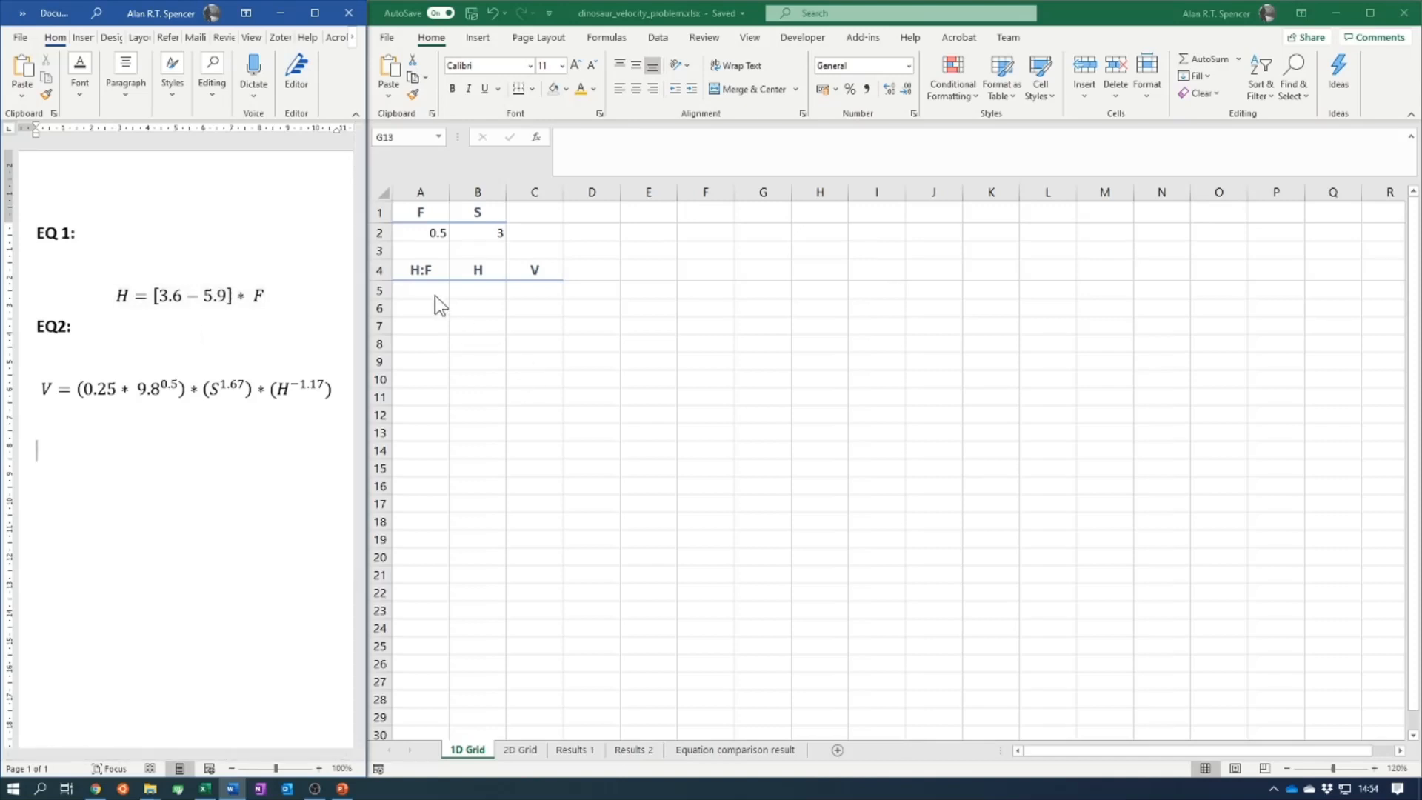
pyautogui.click(426, 274)
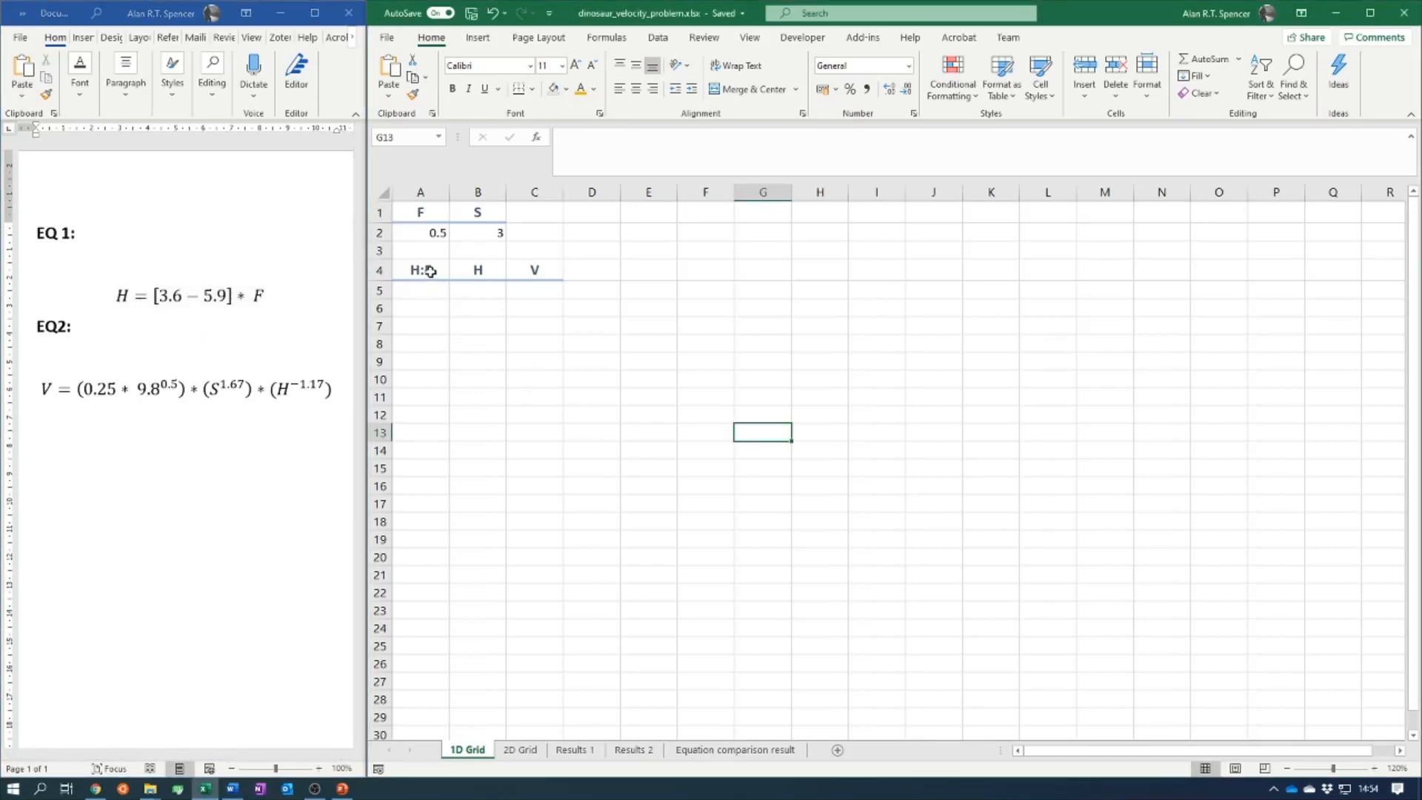
pyautogui.click(428, 273)
pyautogui.click(606, 379)
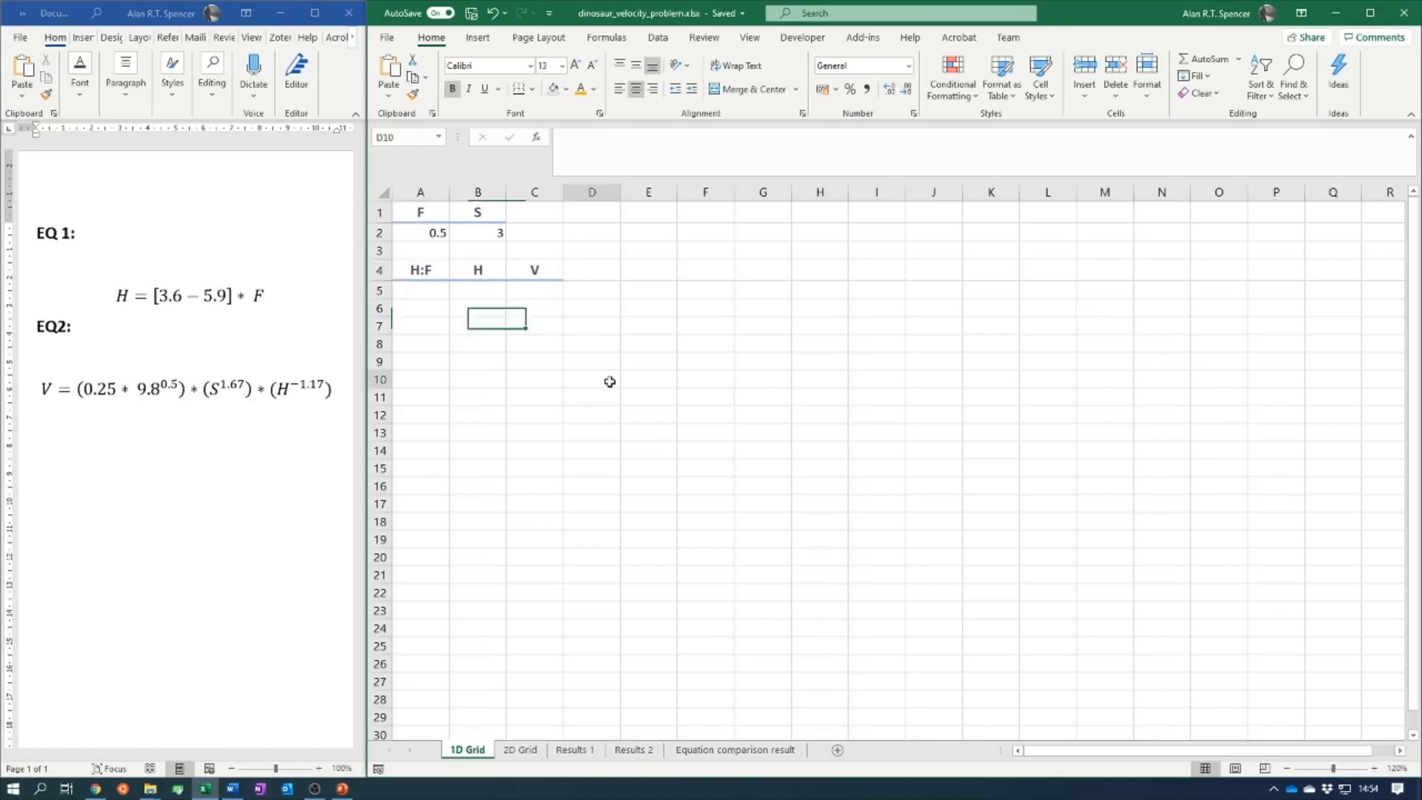
pyautogui.click(419, 291)
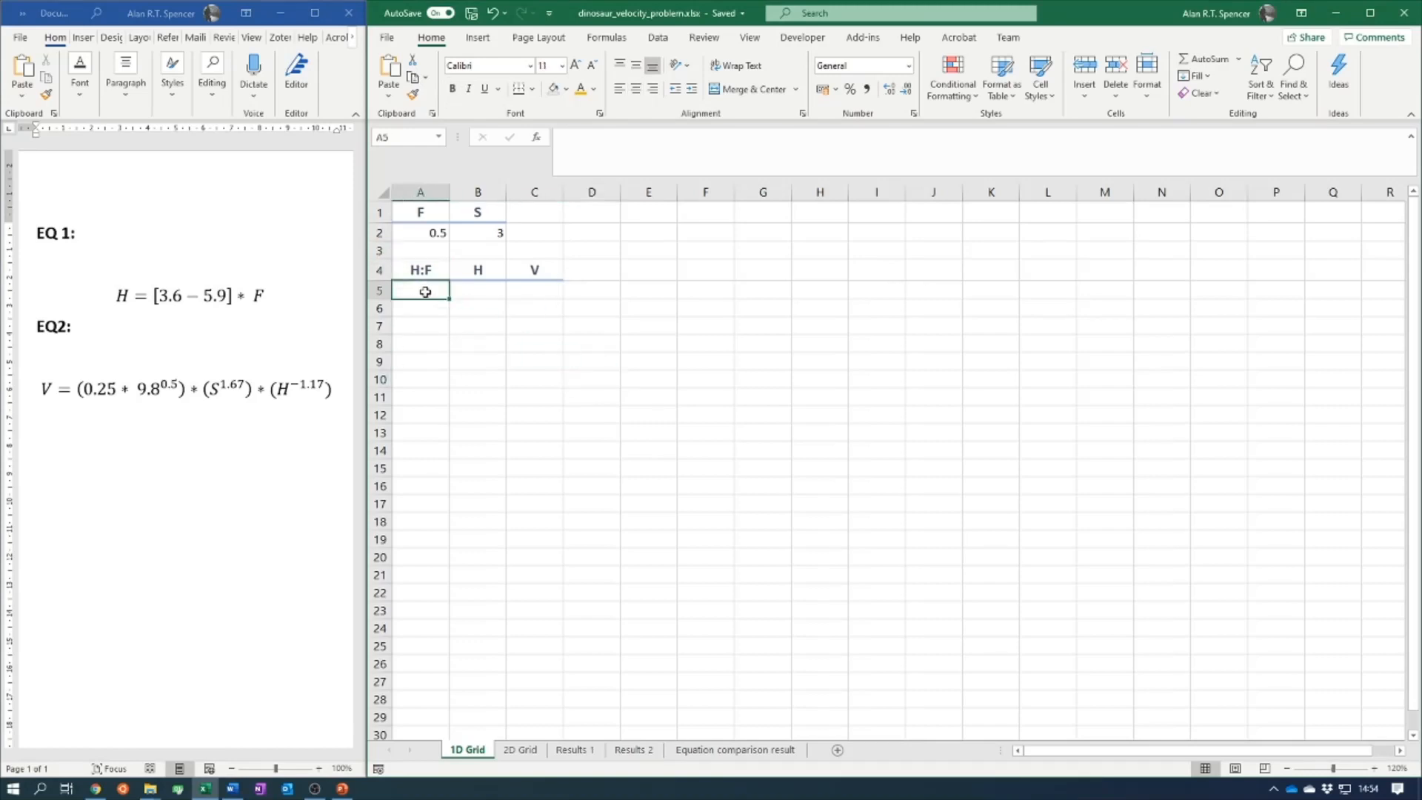
pyautogui.click(479, 432)
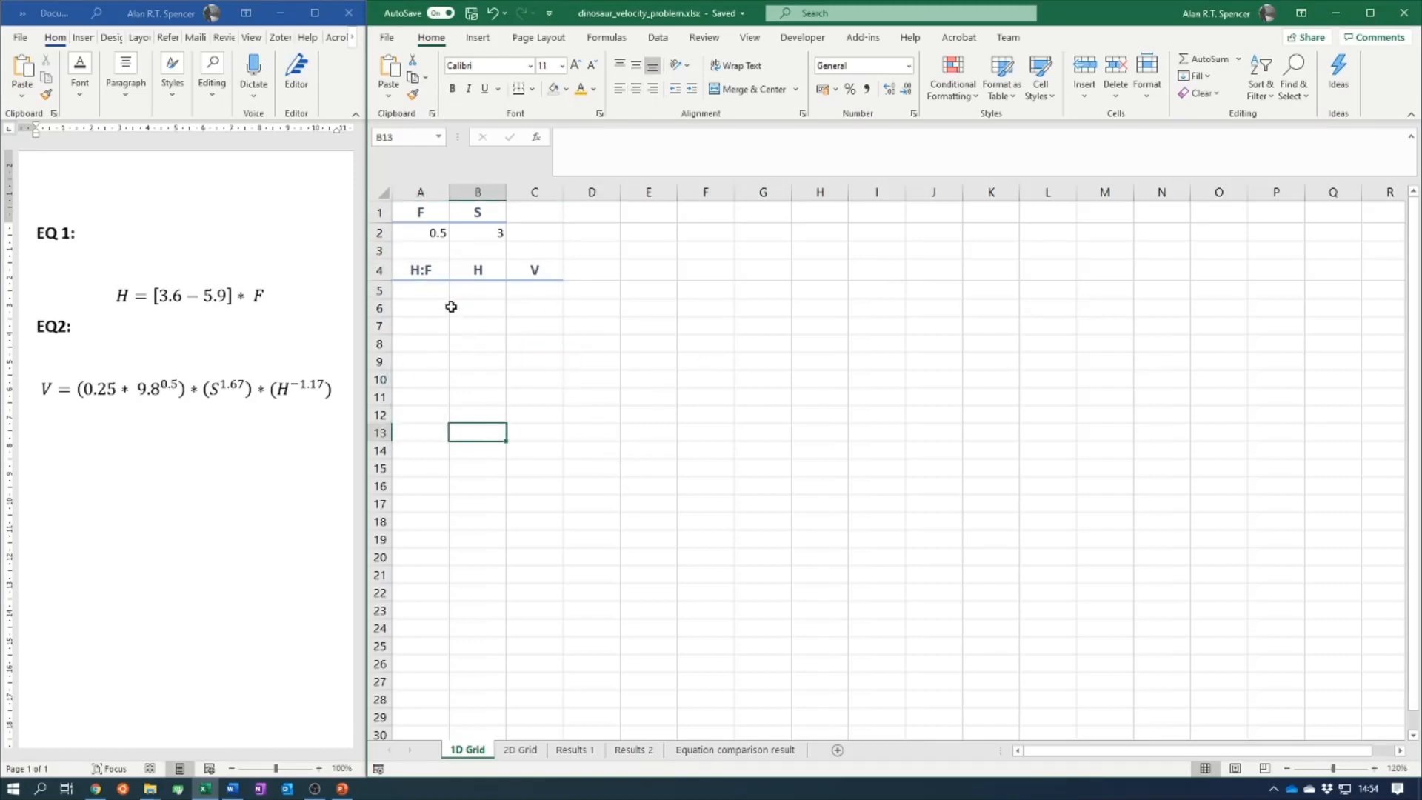
pyautogui.click(422, 292)
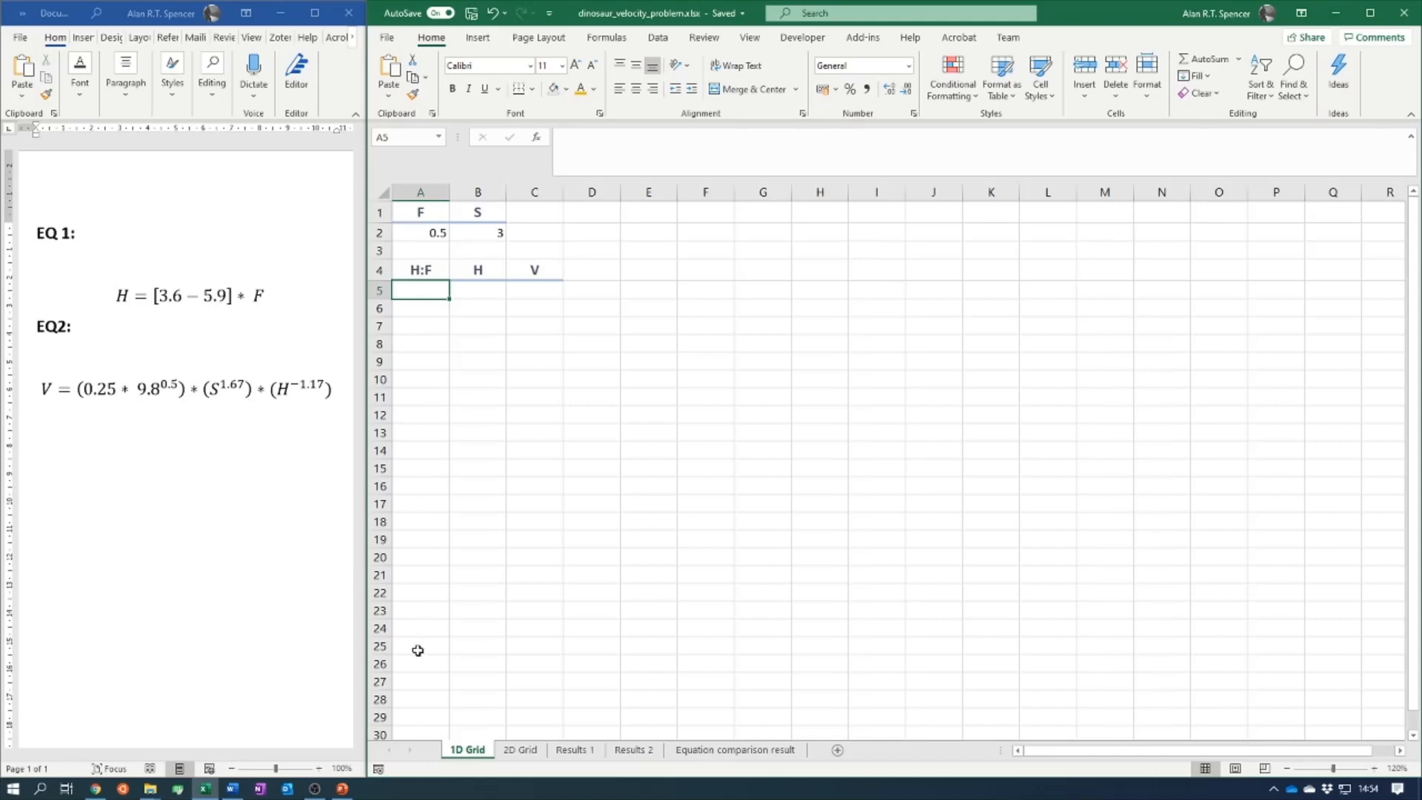
pyautogui.click(537, 486)
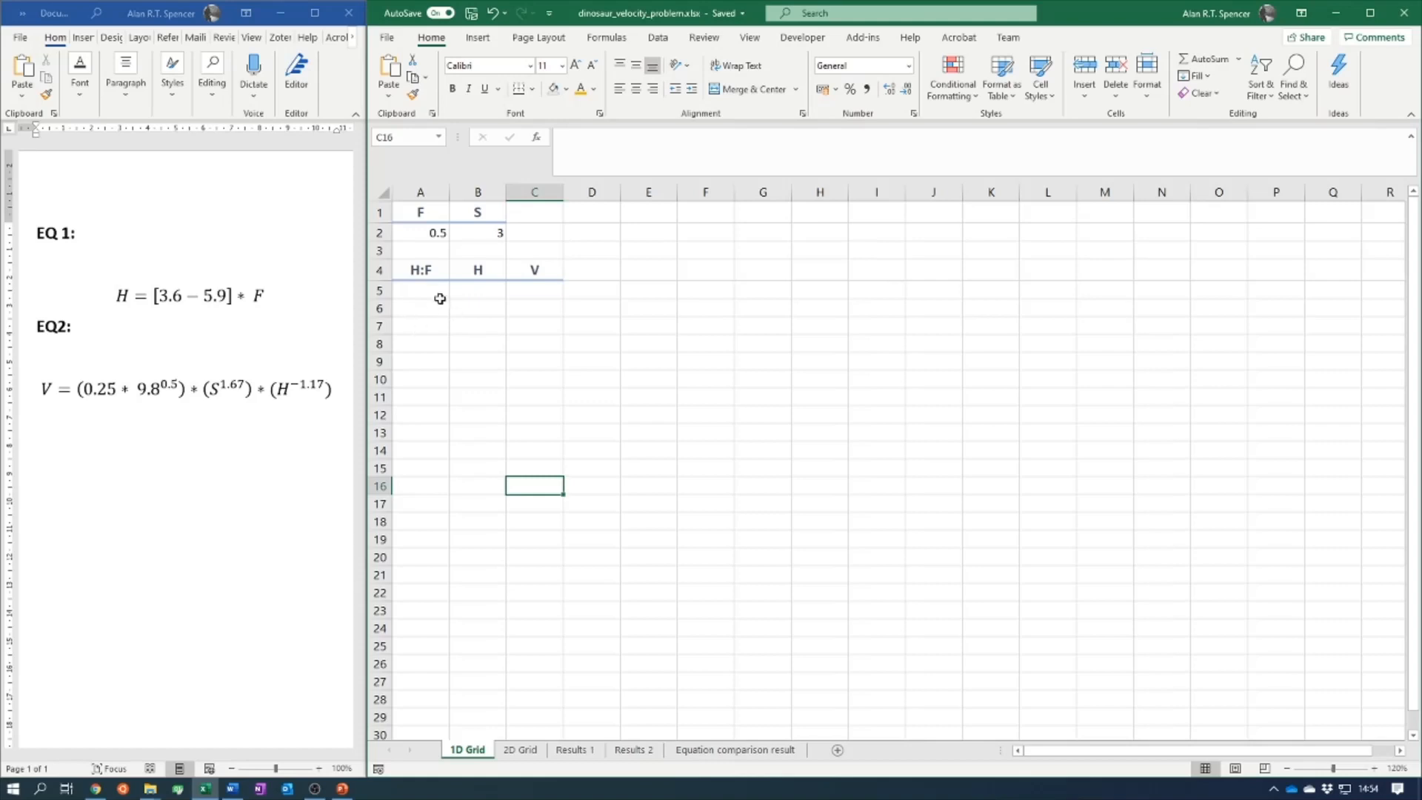
pyautogui.click(439, 298)
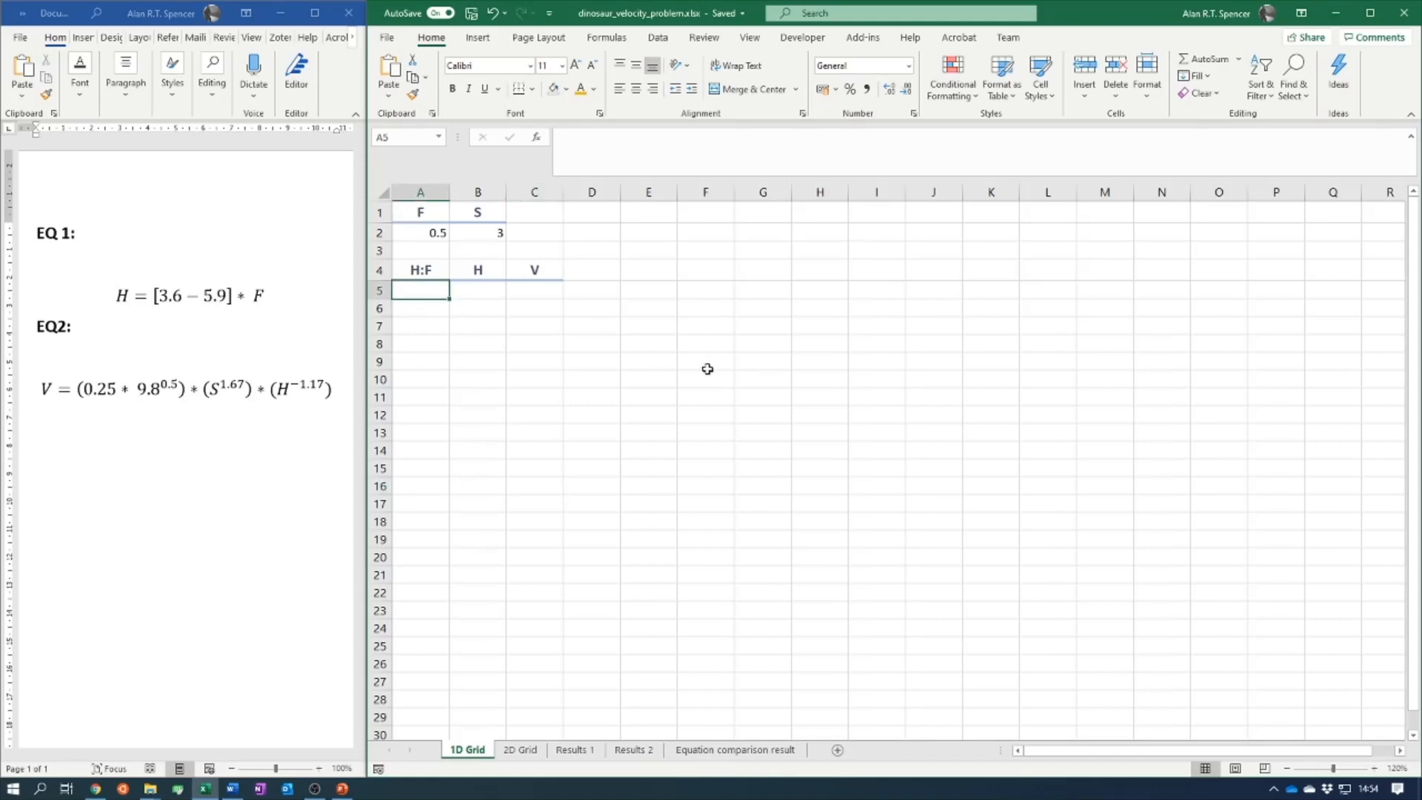
pyautogui.click(591, 406)
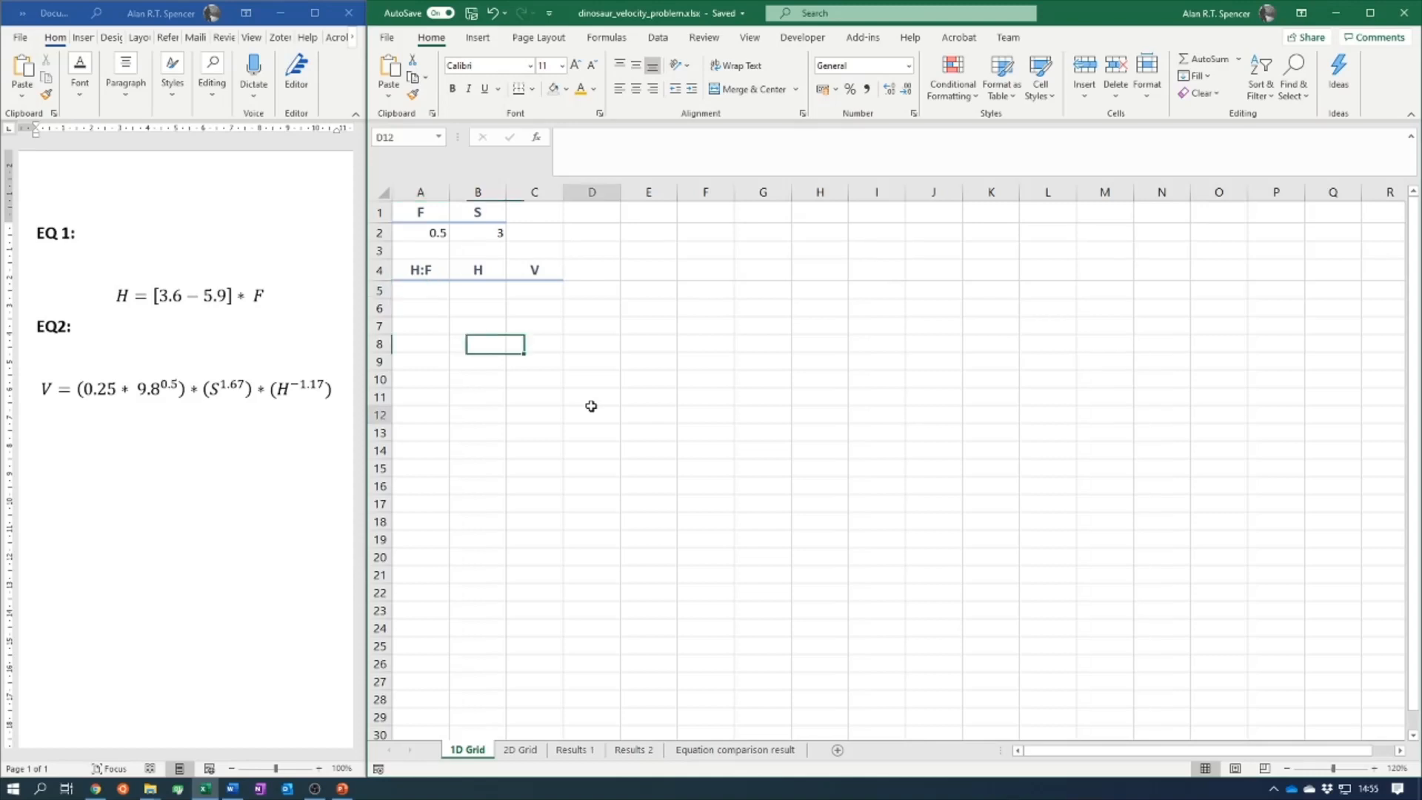
# - Enter 3.6, 3.7 and 3.8 in cells A5 to A7 beneath the H:F heading
pyautogui.click(411, 295)
pyautogui.write('3.6')
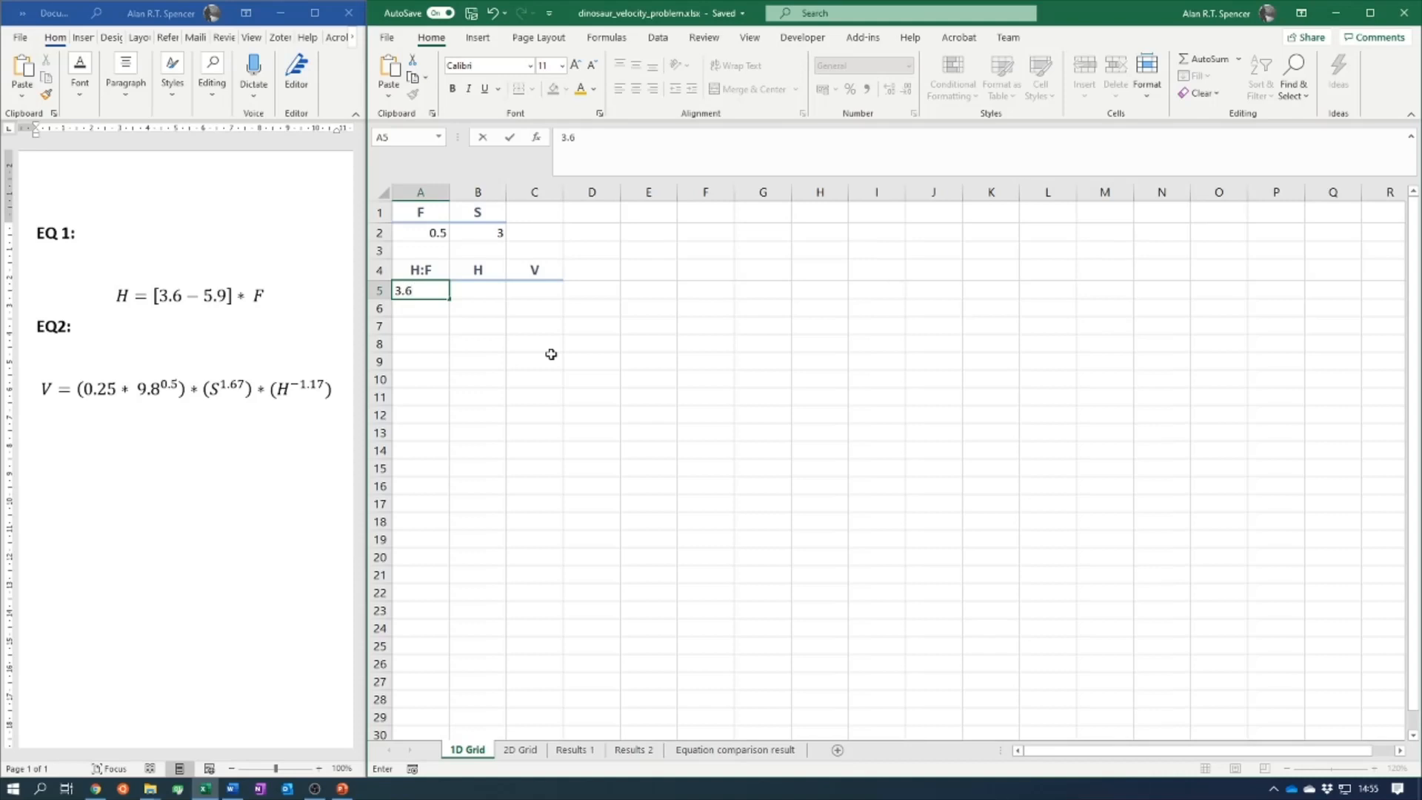
pyautogui.press('Return')
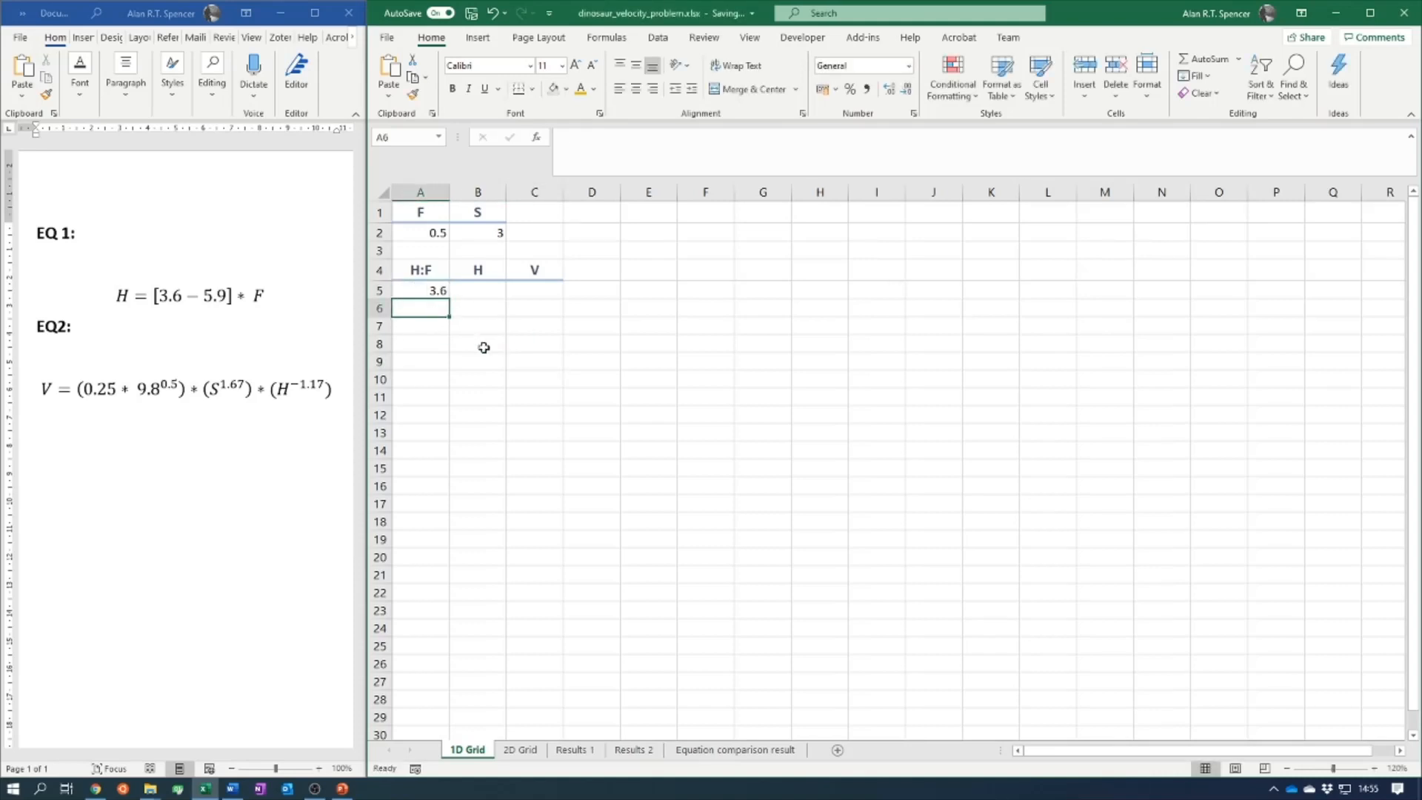
pyautogui.write('3.7')
pyautogui.press('Return')
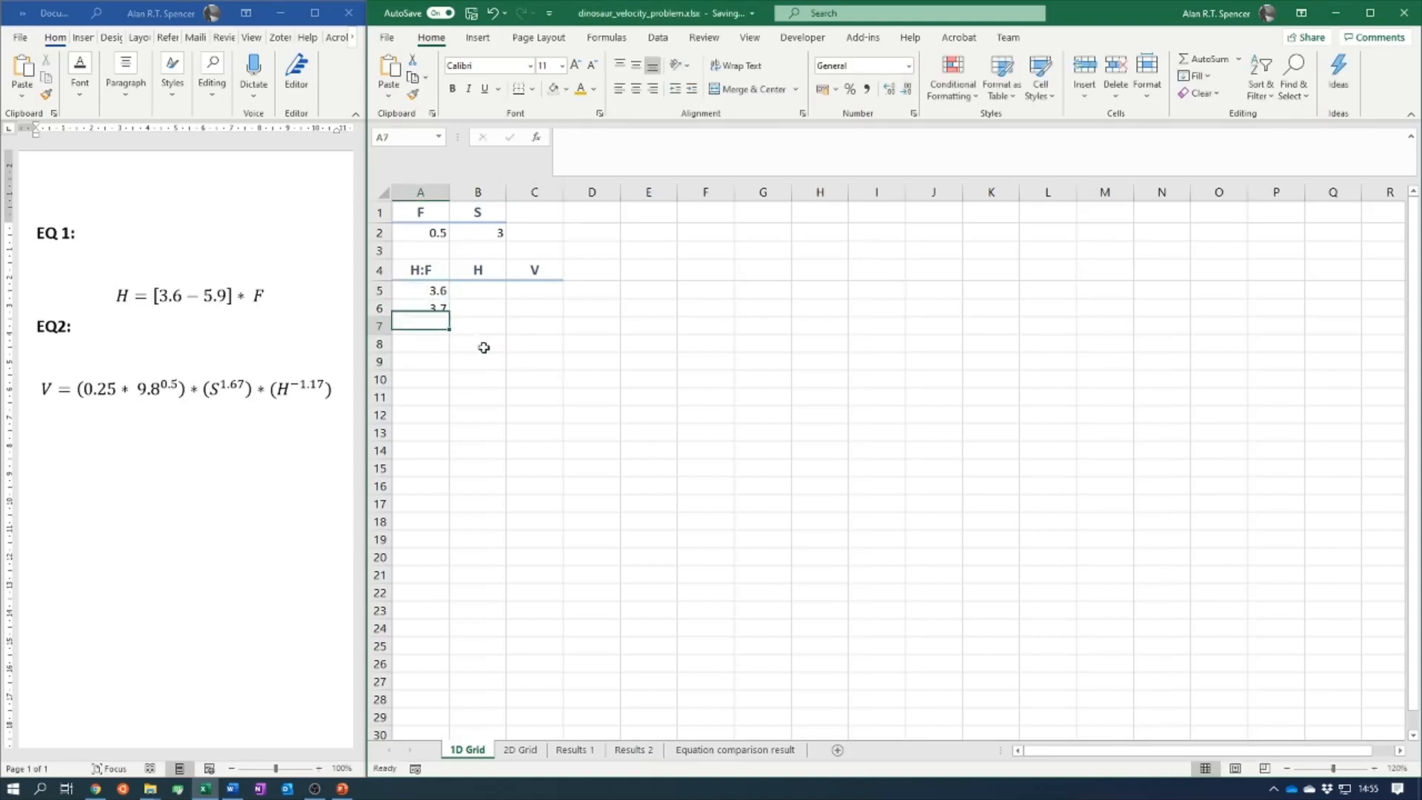
pyautogui.write('3.8')
pyautogui.press('Return')
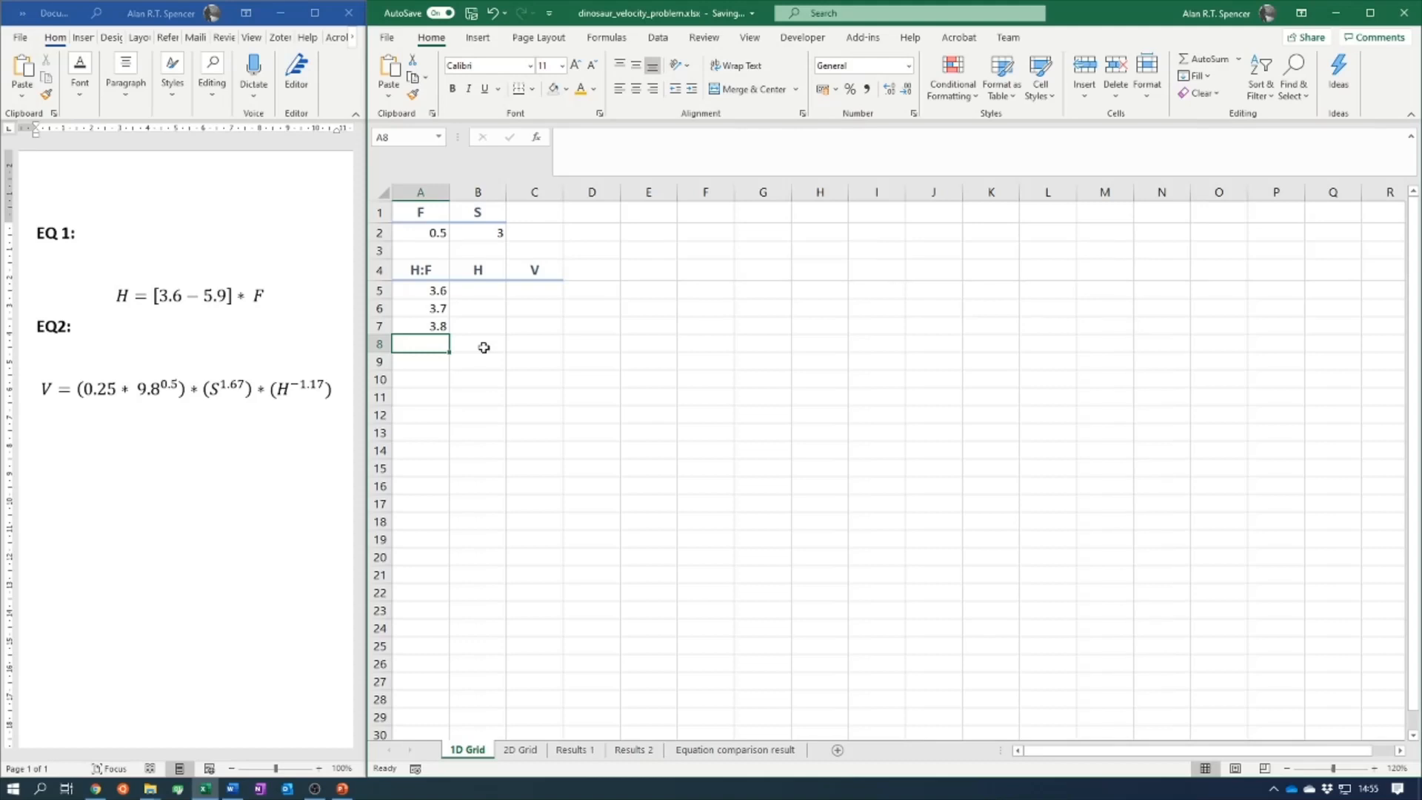
# - Try extending the series from A5:A6 down column A to 5.9 in A28, and undo the fill
pyautogui.click(489, 341)
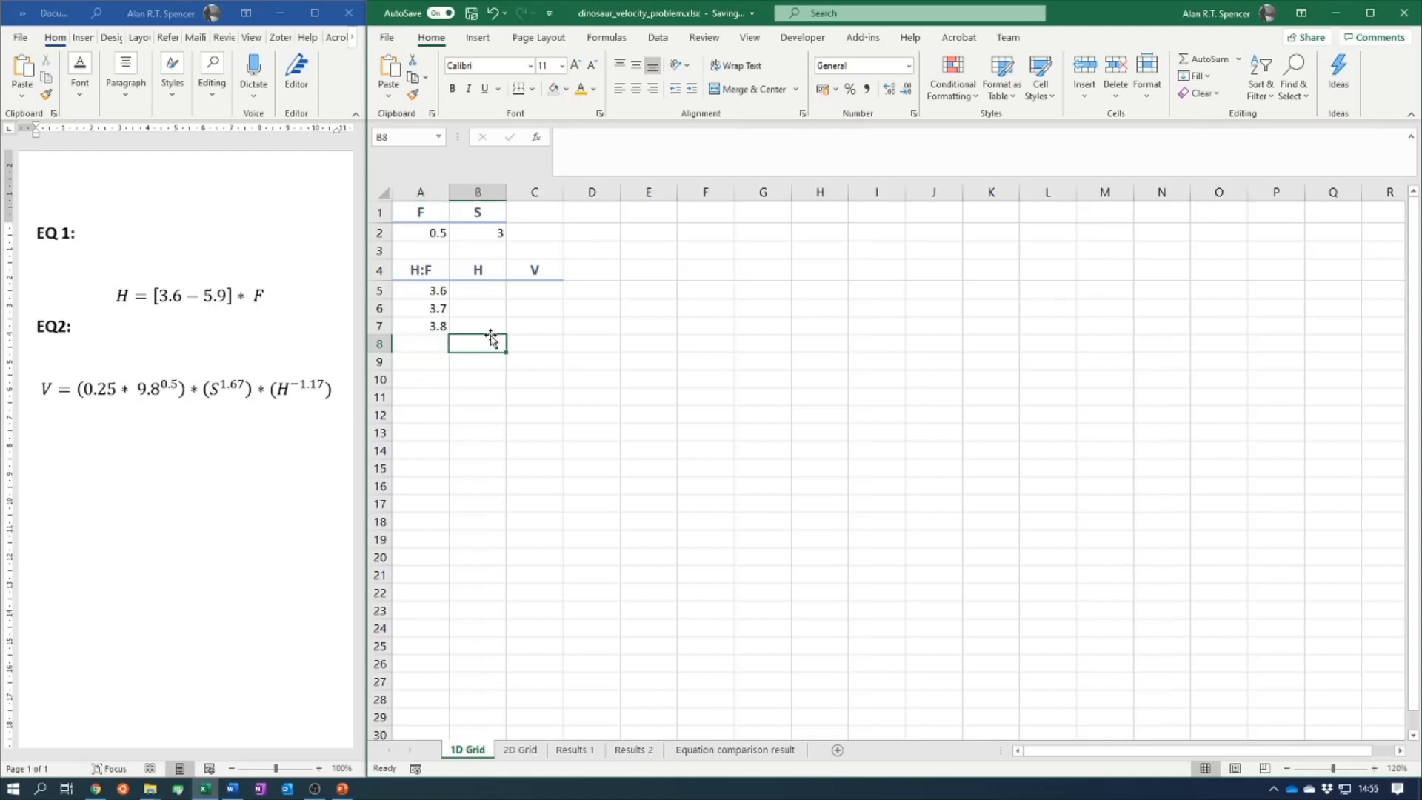
pyautogui.click(426, 291)
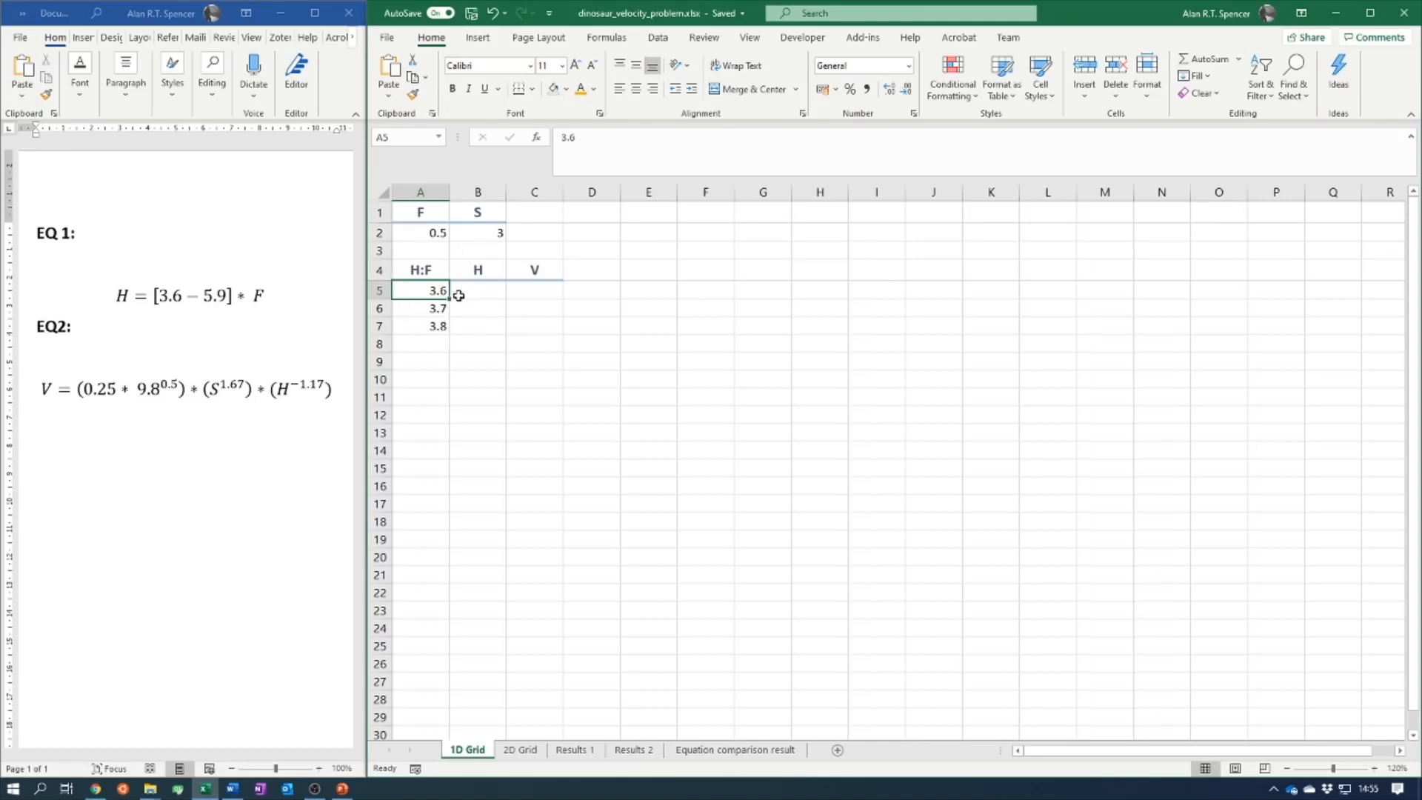
pyautogui.click(425, 310)
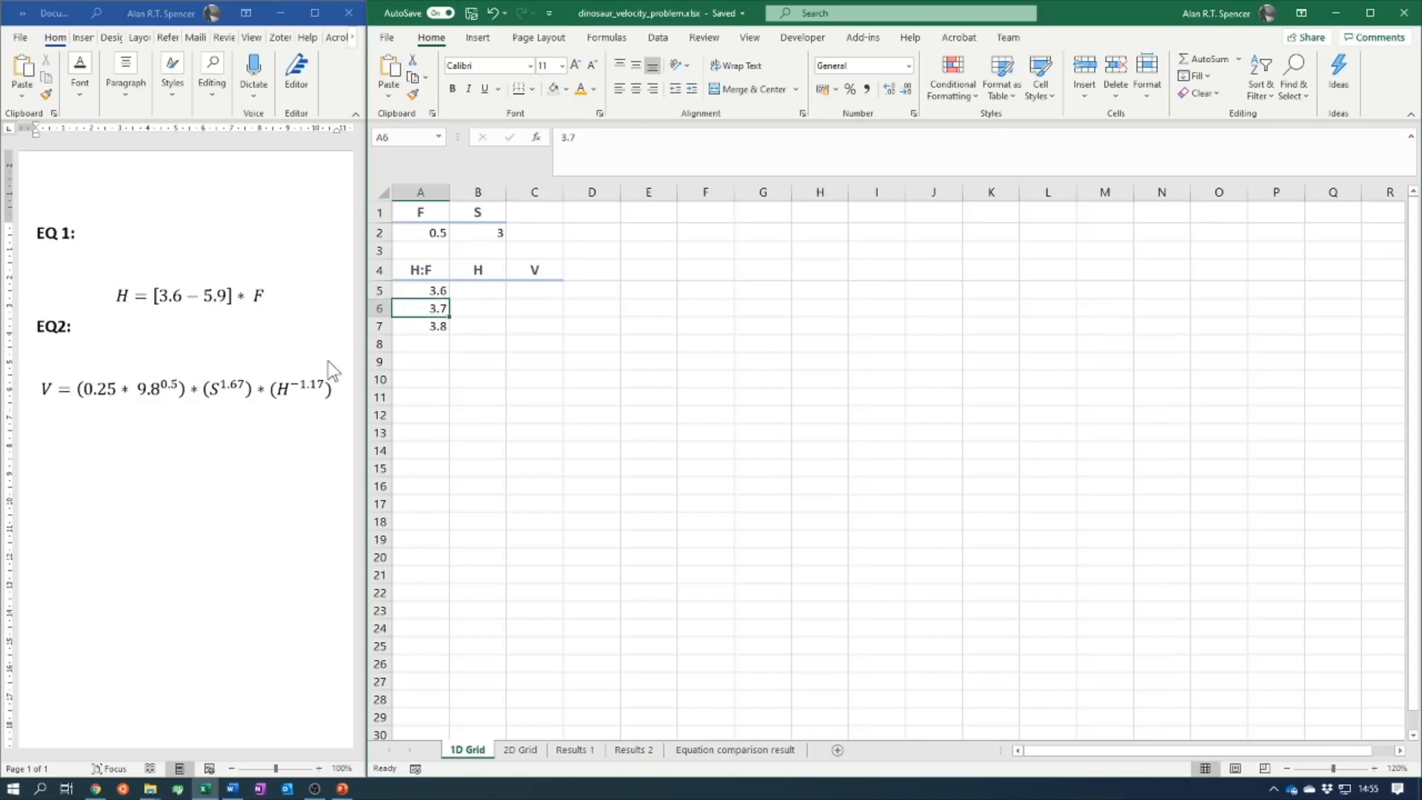
pyautogui.click(418, 290)
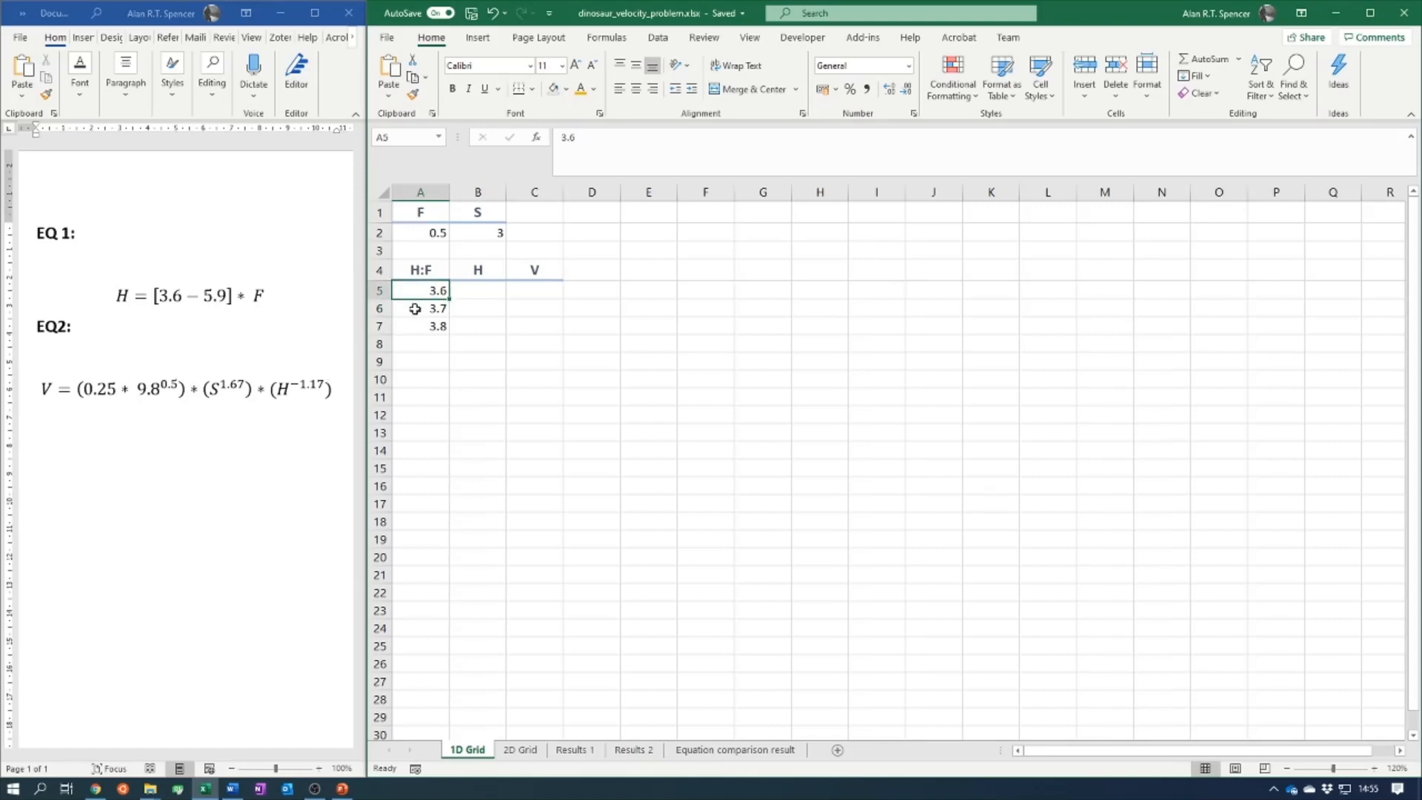
pyautogui.moveTo(403, 290); pyautogui.dragTo(406, 316)
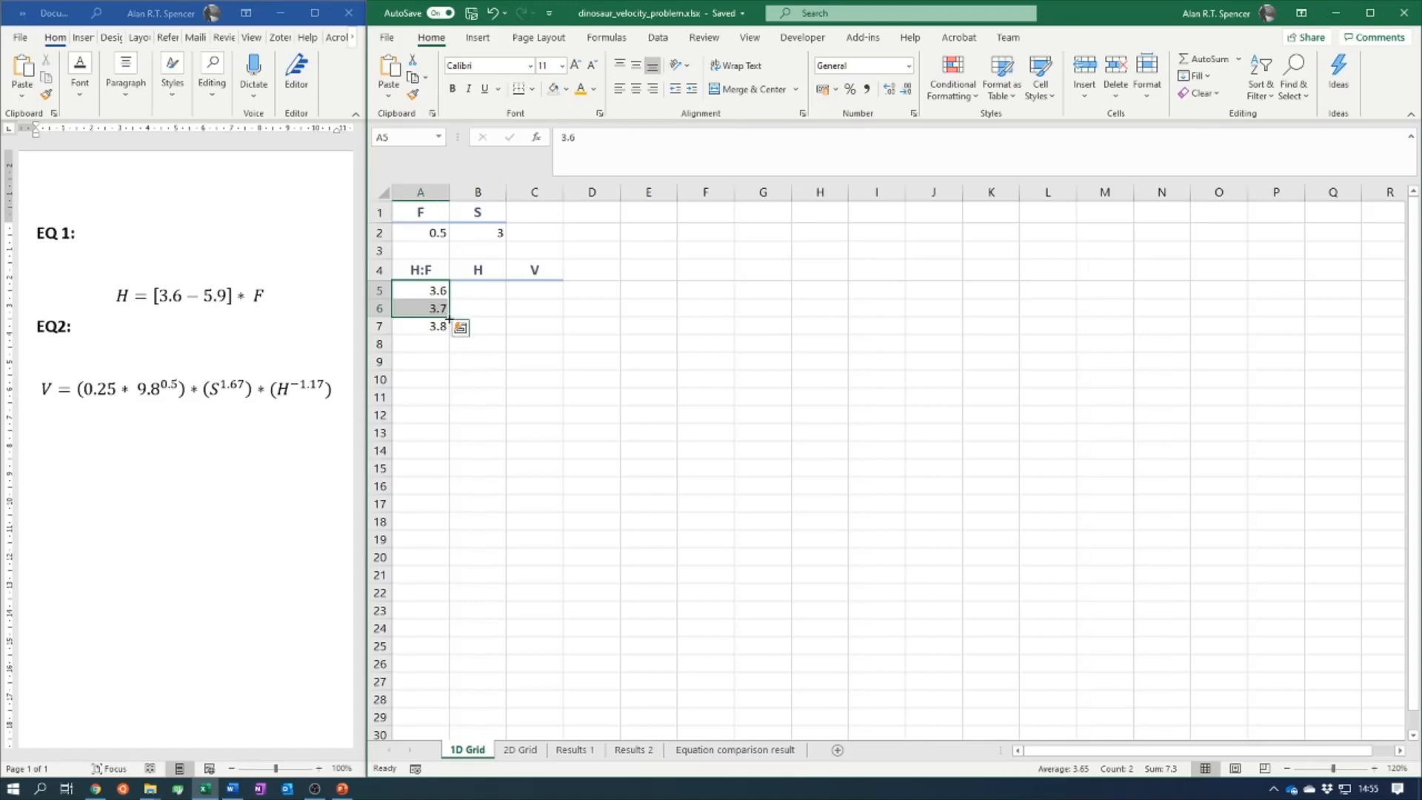
pyautogui.moveTo(449, 319); pyautogui.dragTo(449, 319)
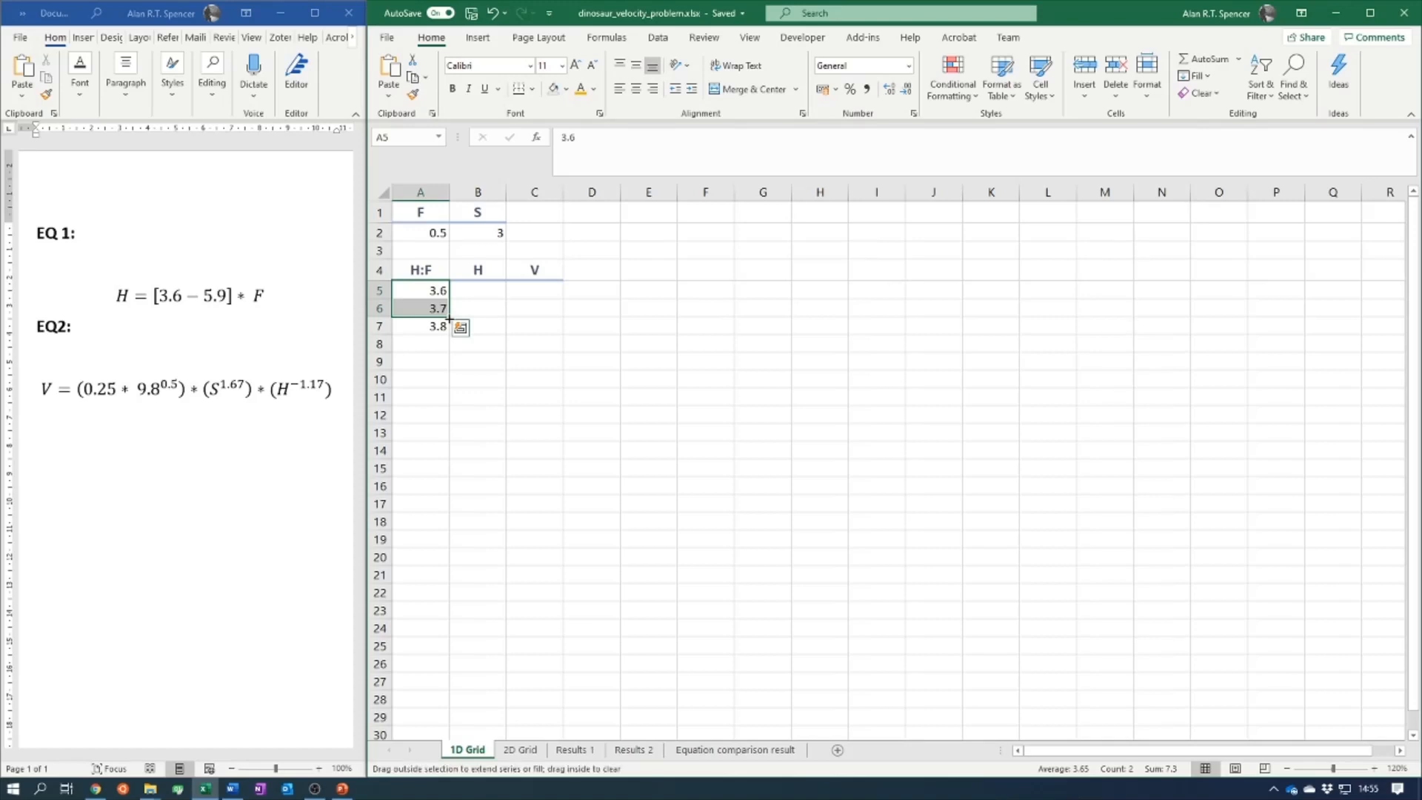
pyautogui.moveTo(448, 319); pyautogui.dragTo(416, 702)
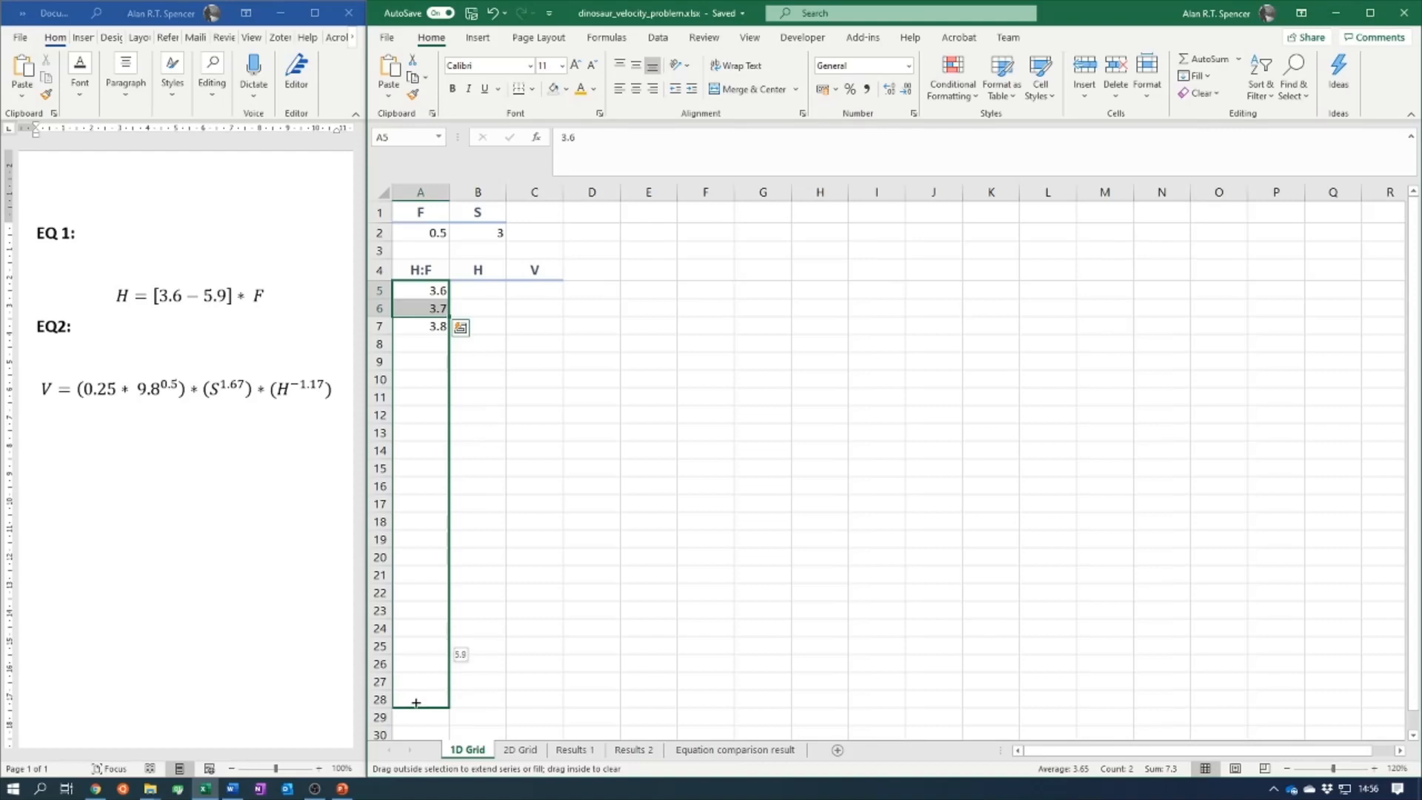
pyautogui.moveTo(417, 702); pyautogui.dragTo(415, 700)
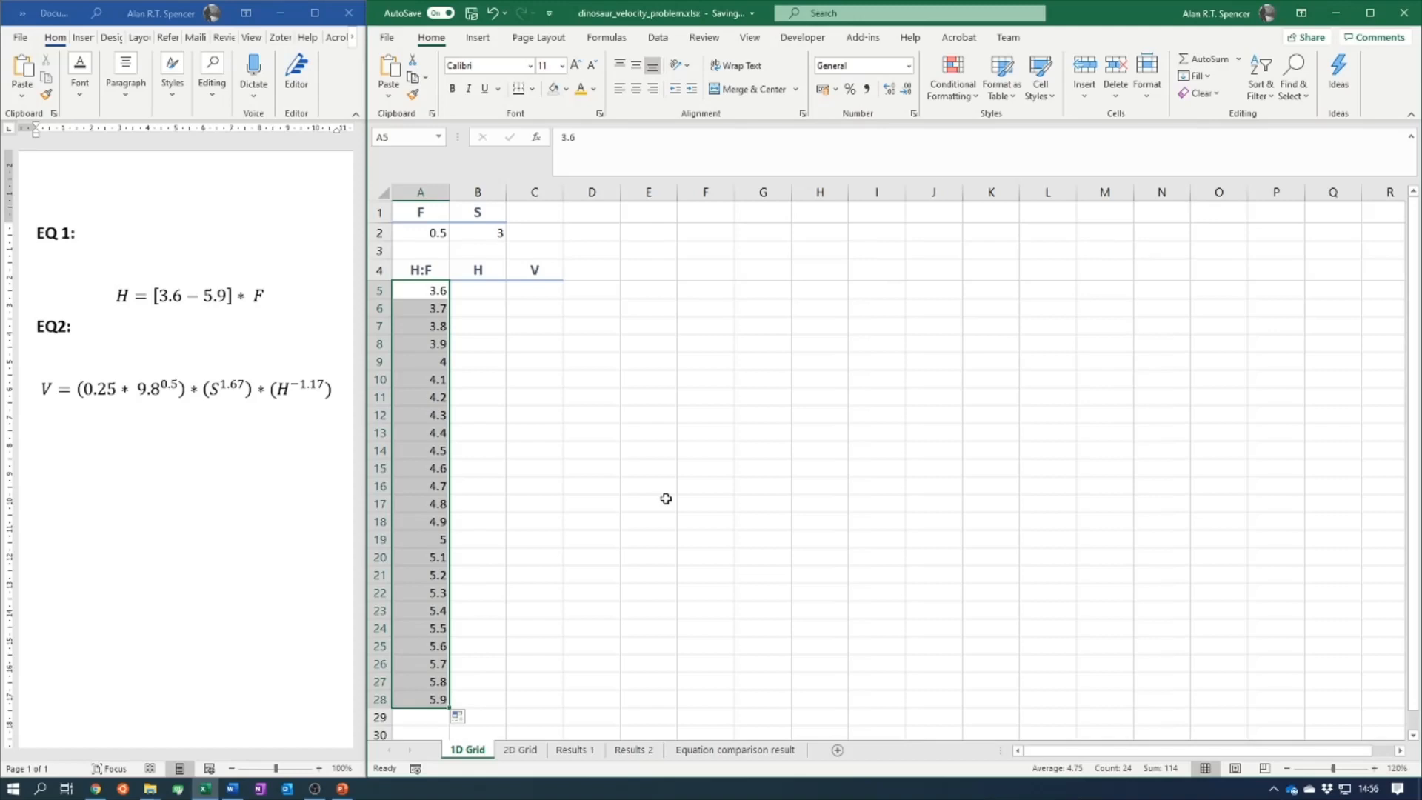
pyautogui.click(665, 498)
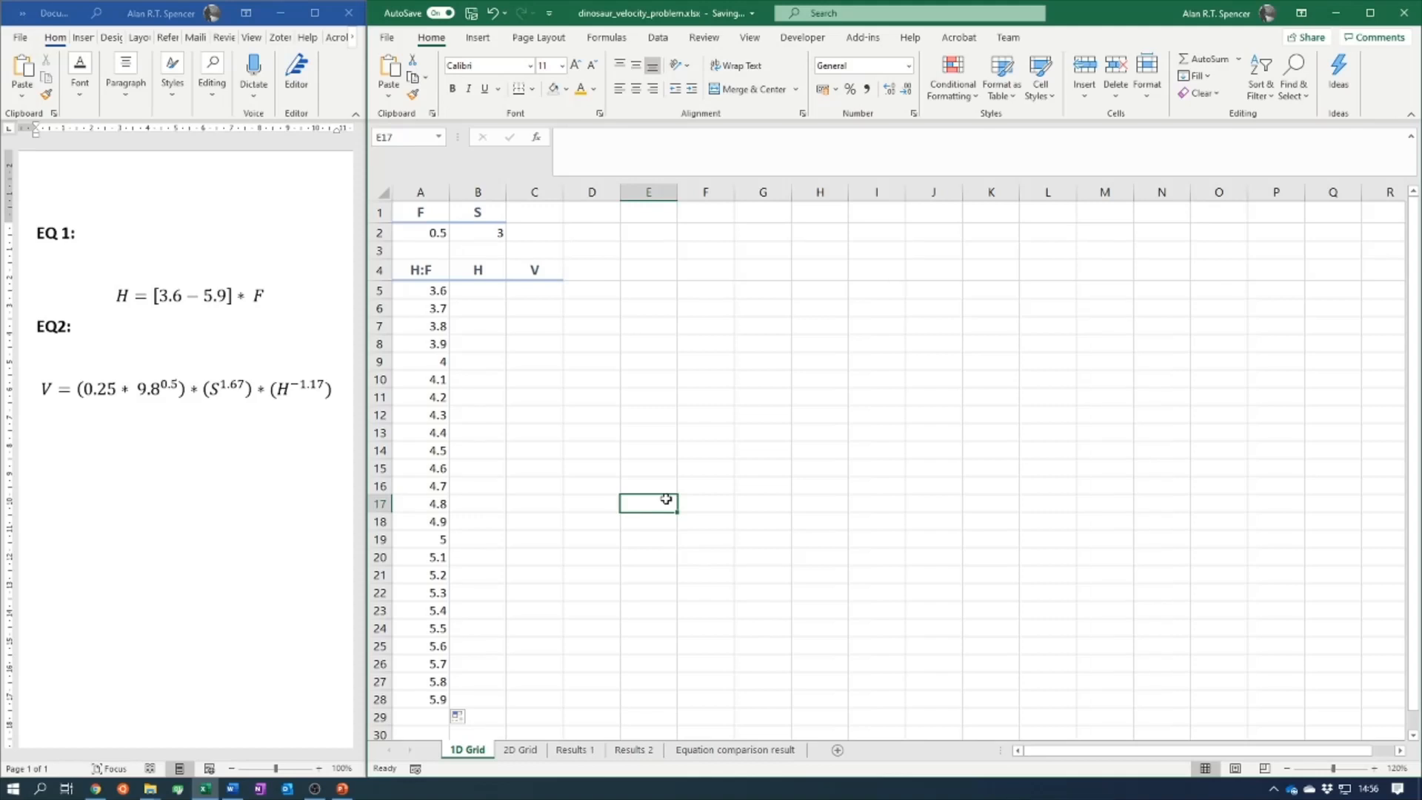
pyautogui.hotkey('ctrl', 'z')
pyautogui.click(561, 448)
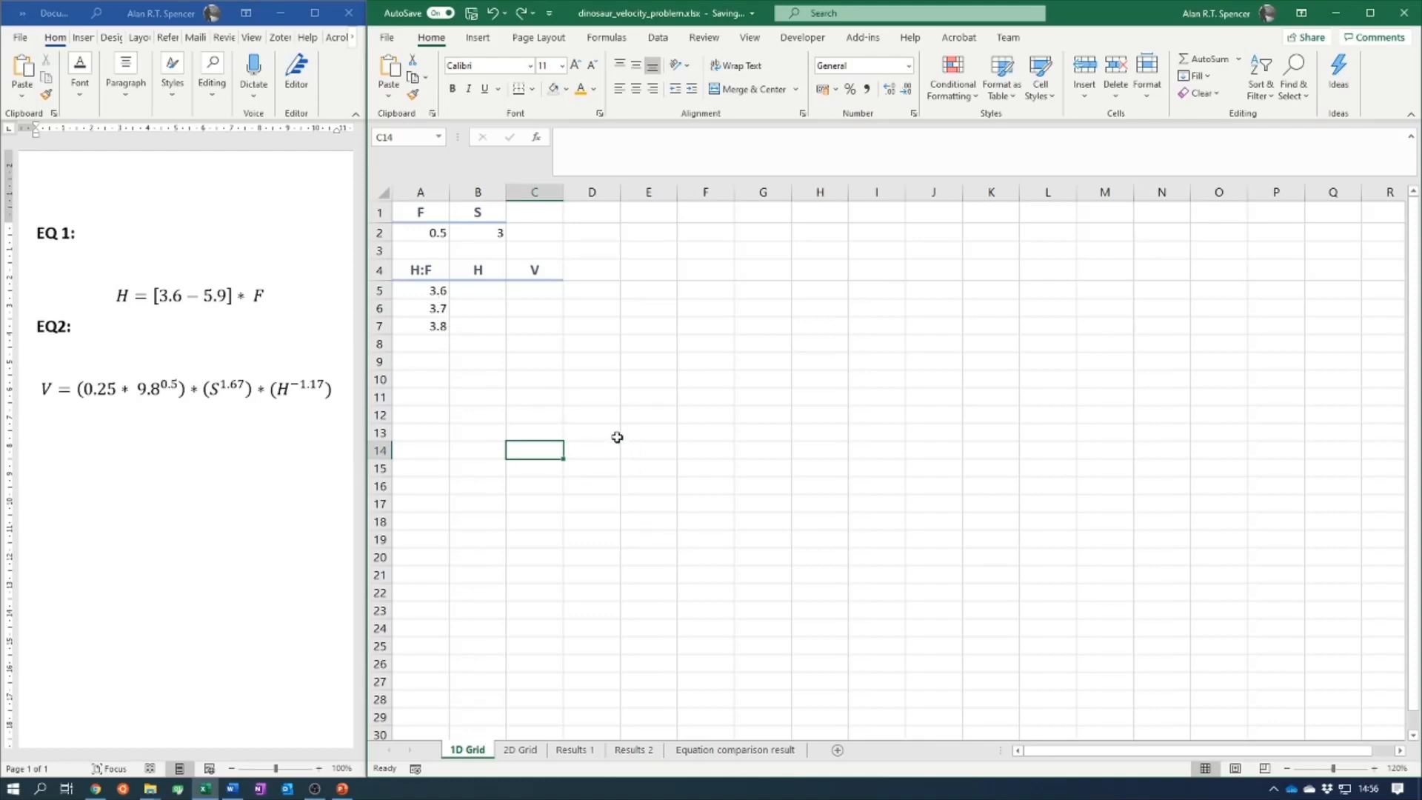
# - Replace the value in cell A6 with the formula =A5+0.1
pyautogui.click(428, 290)
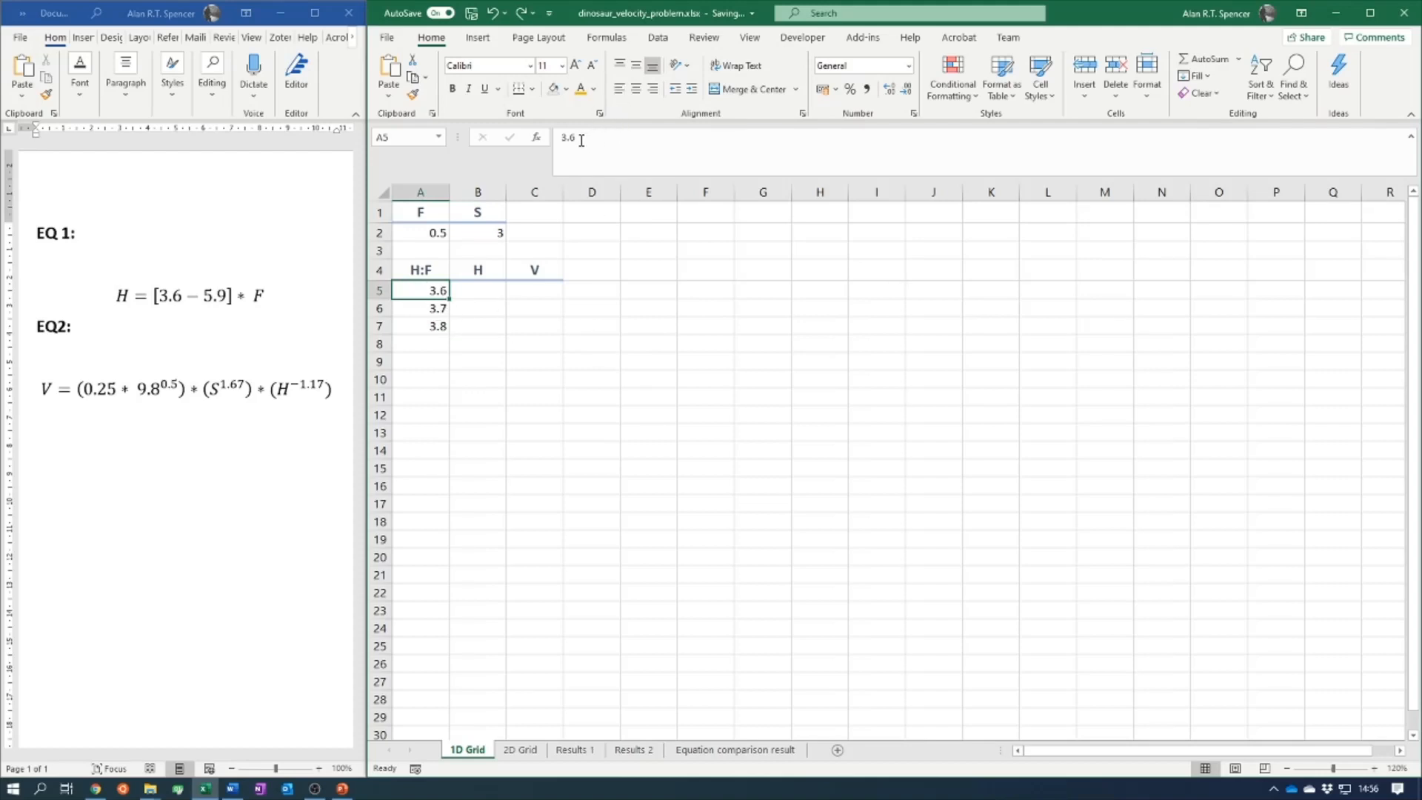
pyautogui.click(432, 315)
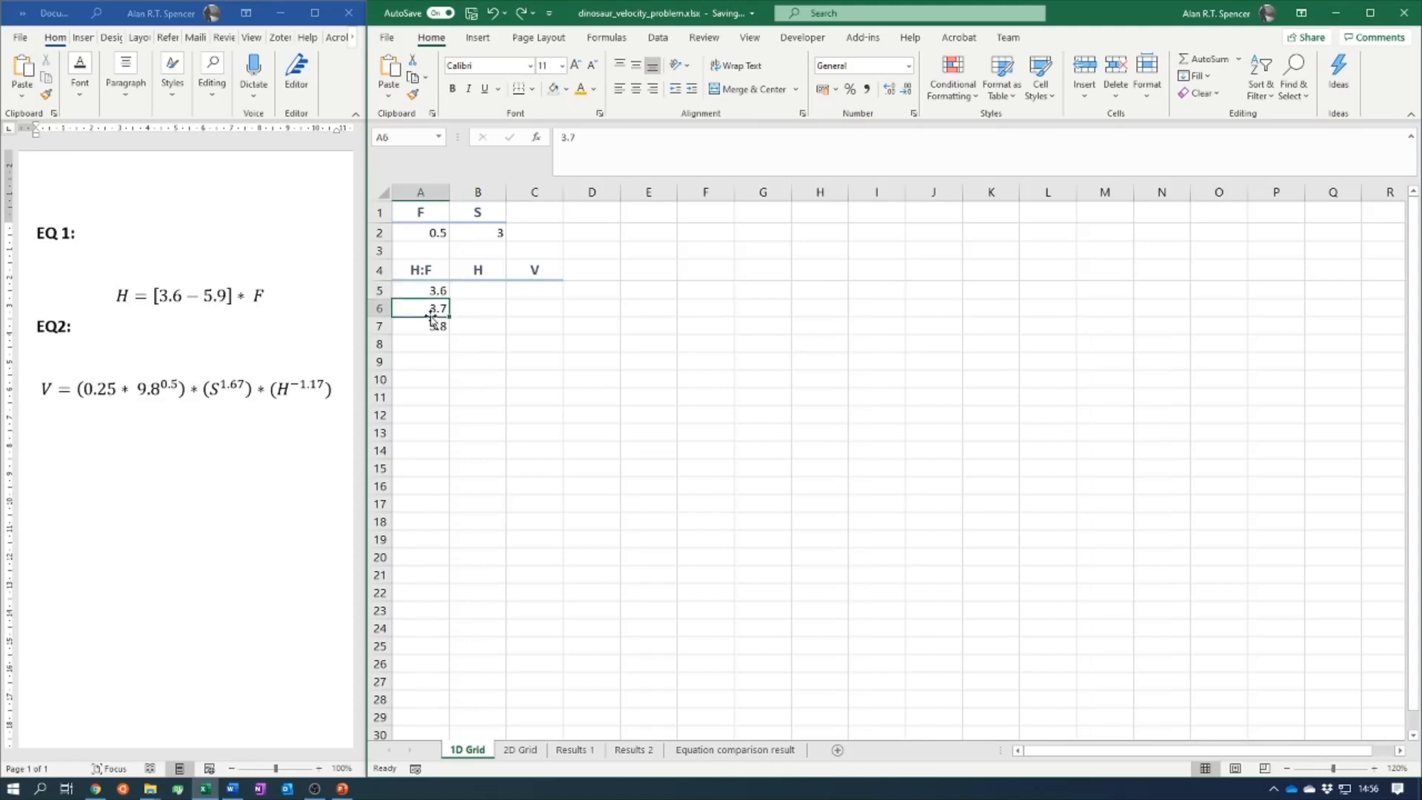
pyautogui.click(590, 144)
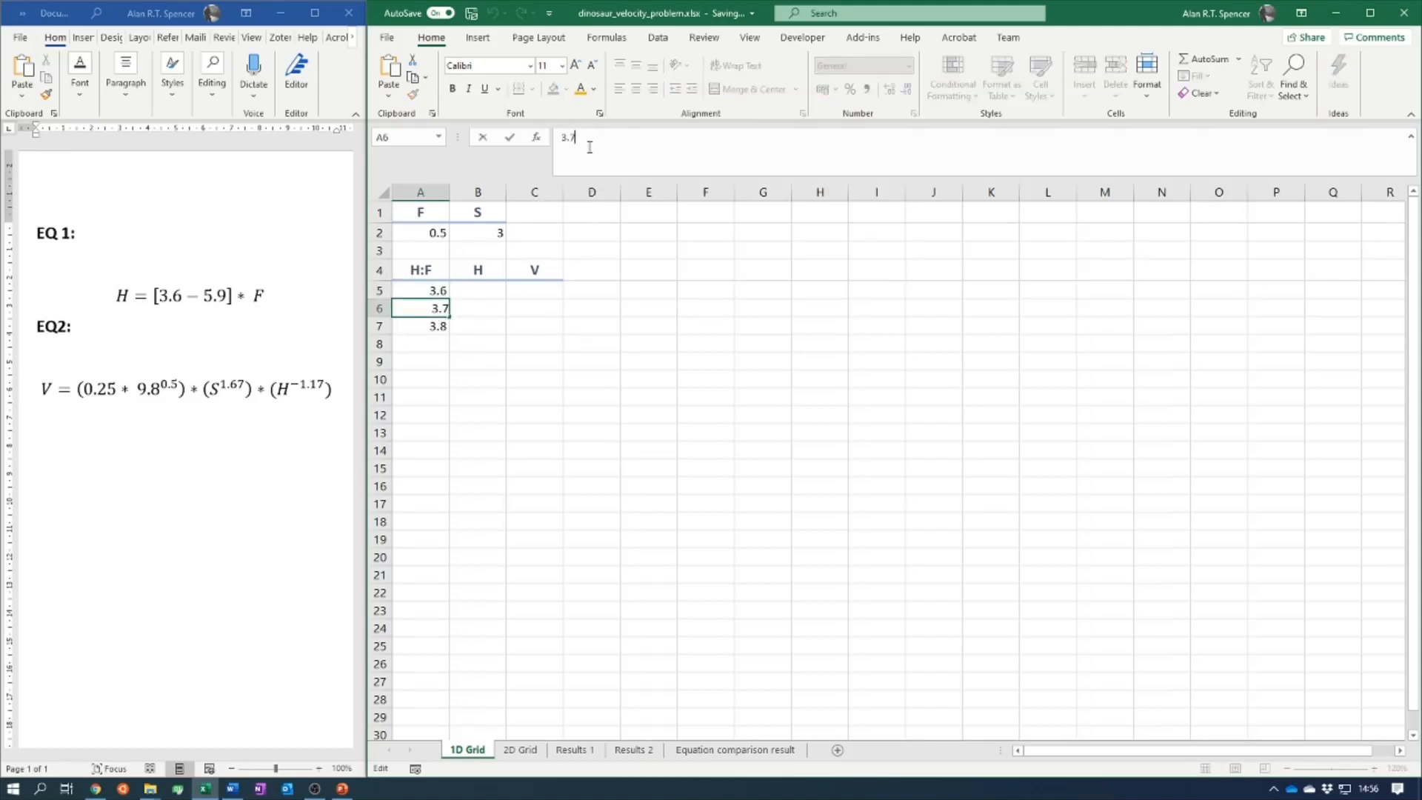
pyautogui.press('BackSpace')
pyautogui.press('BackSpace')
pyautogui.press('BackSpace')
pyautogui.write('=')
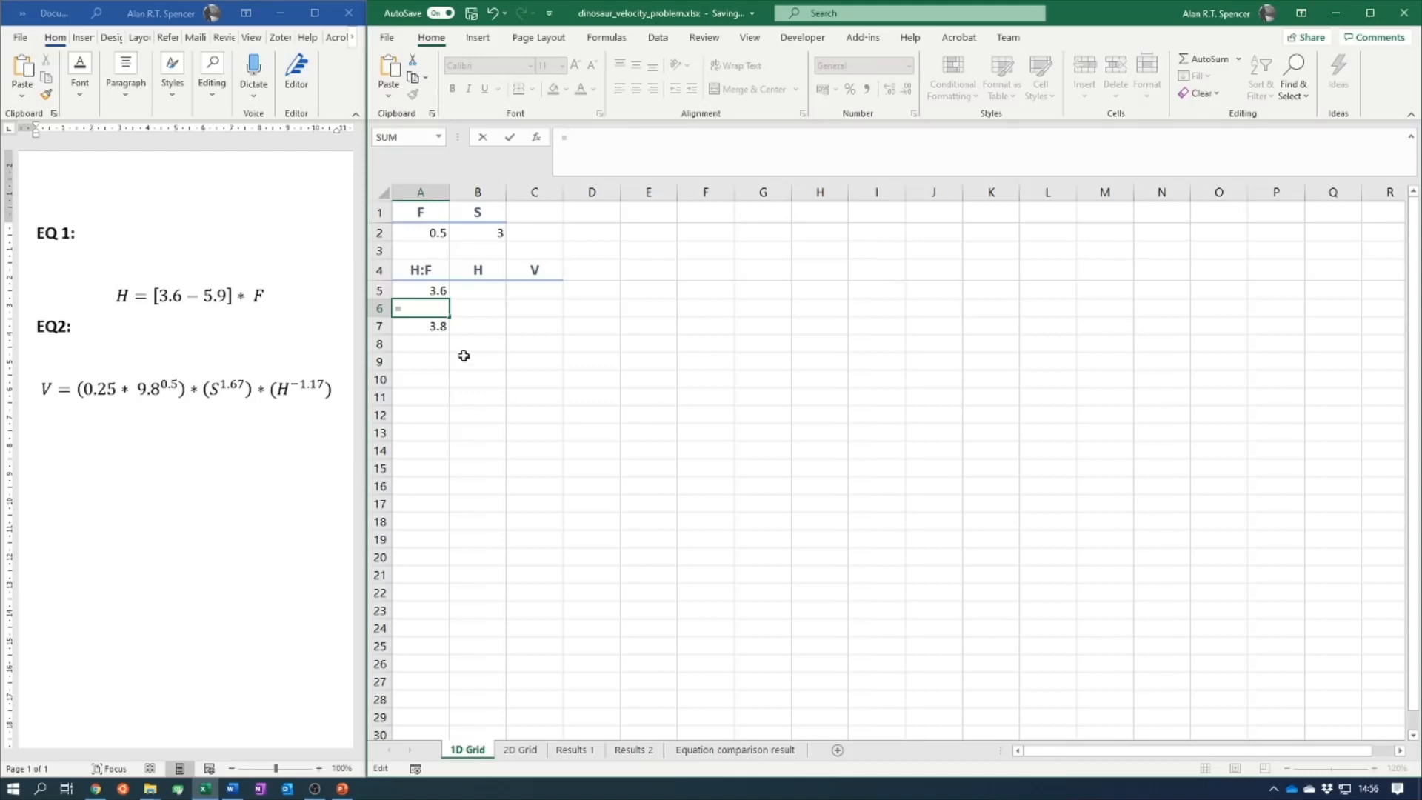
pyautogui.click(433, 292)
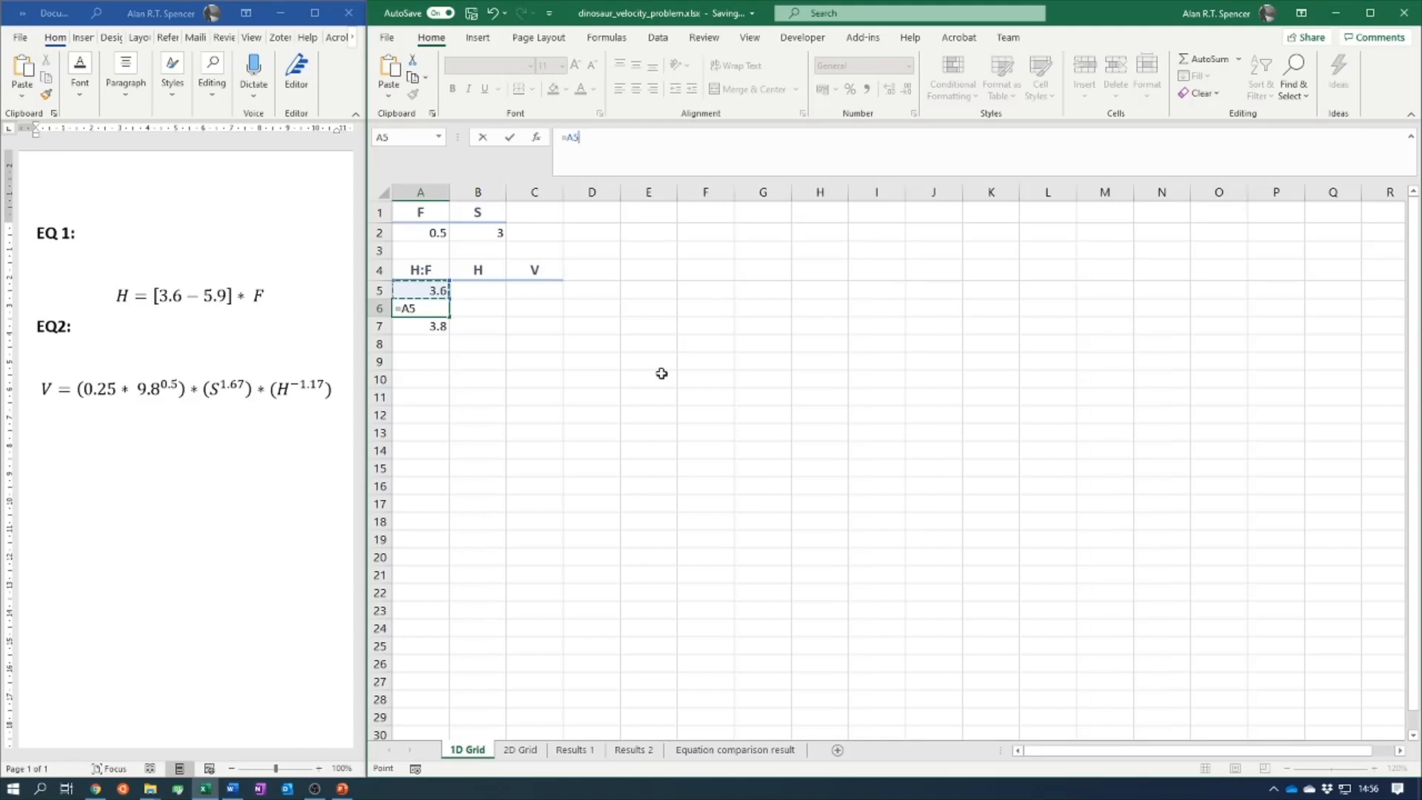
pyautogui.write('+0.1')
pyautogui.press('Return')
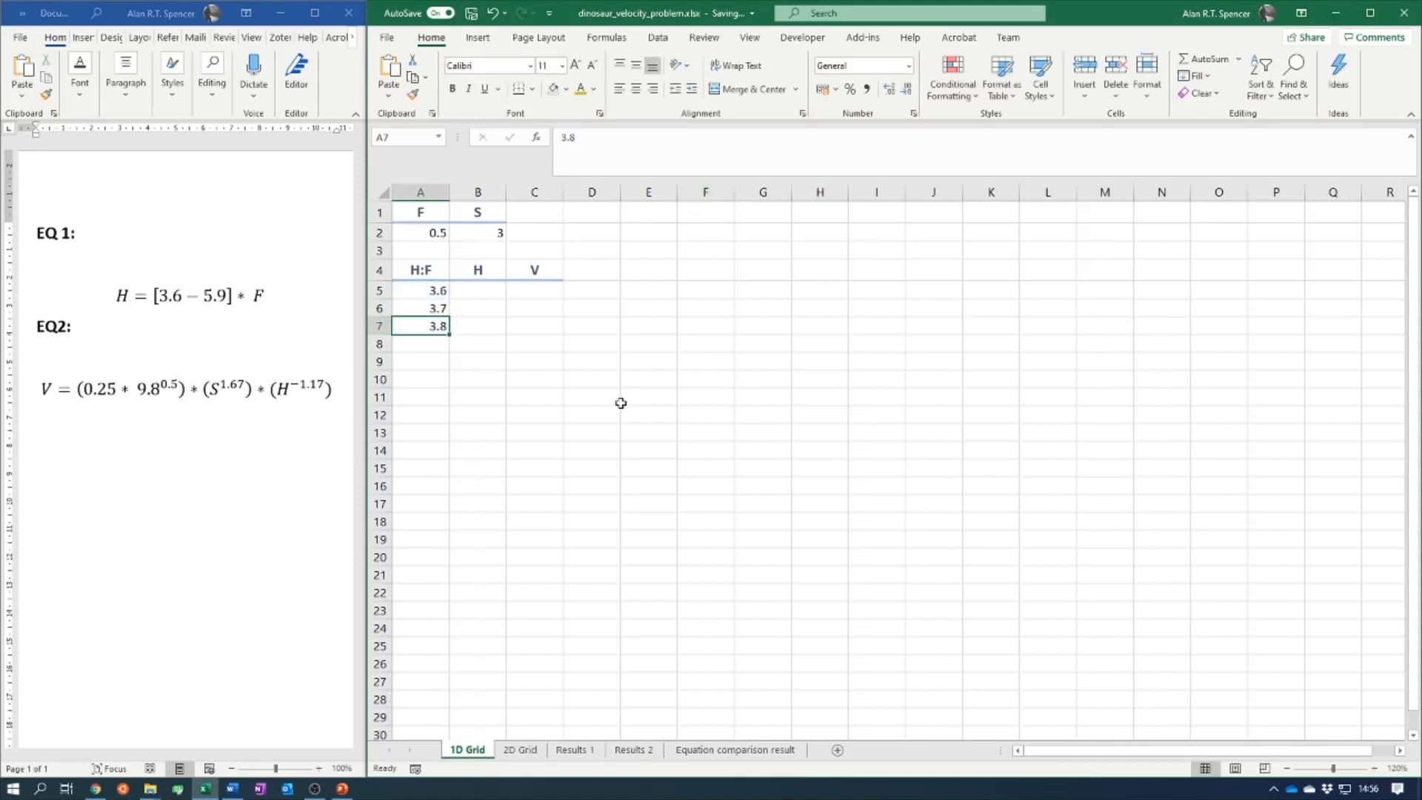
# - Fill the A6 formula down column A to row 29 and inspect the copied formulas in A8 and A19
pyautogui.click(421, 310)
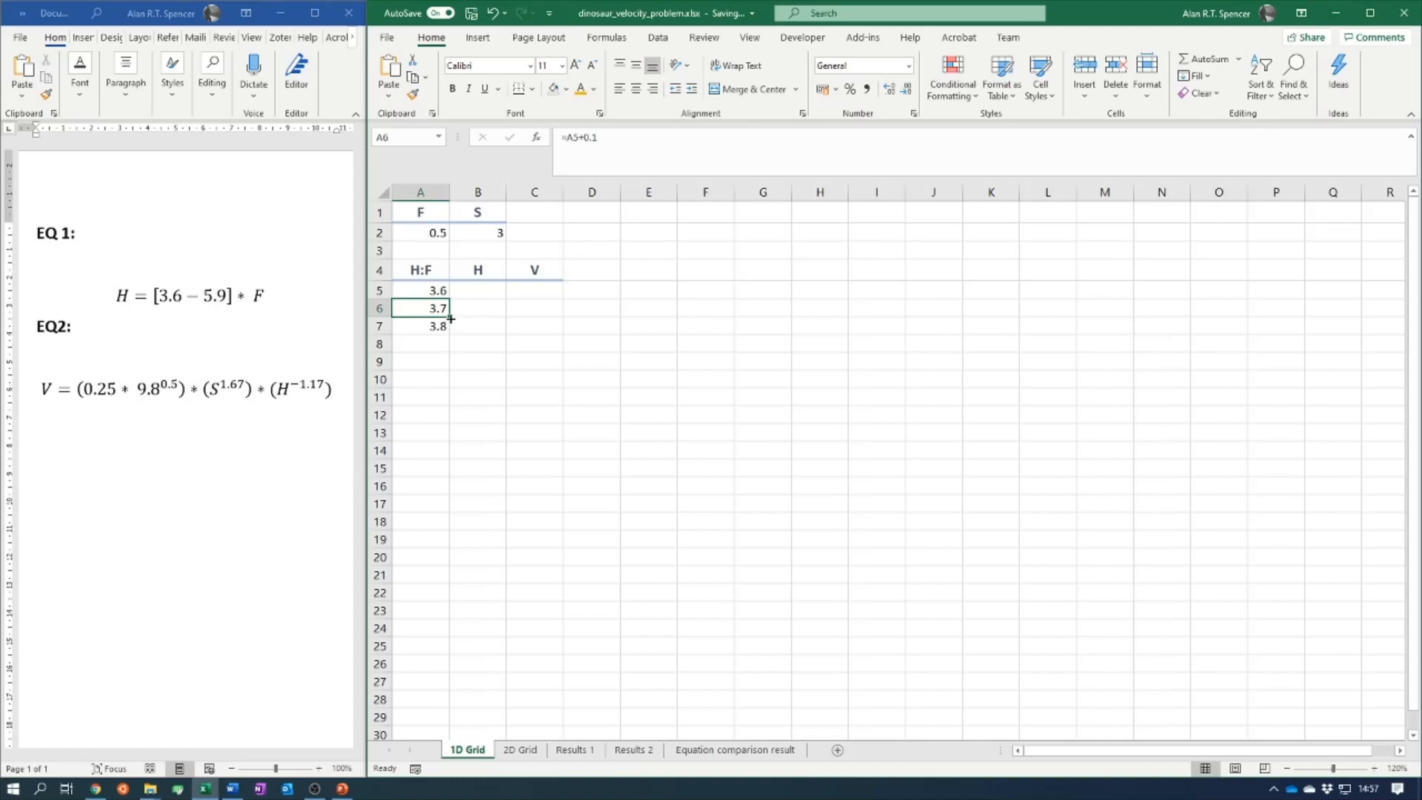
pyautogui.moveTo(449, 318); pyautogui.dragTo(434, 724)
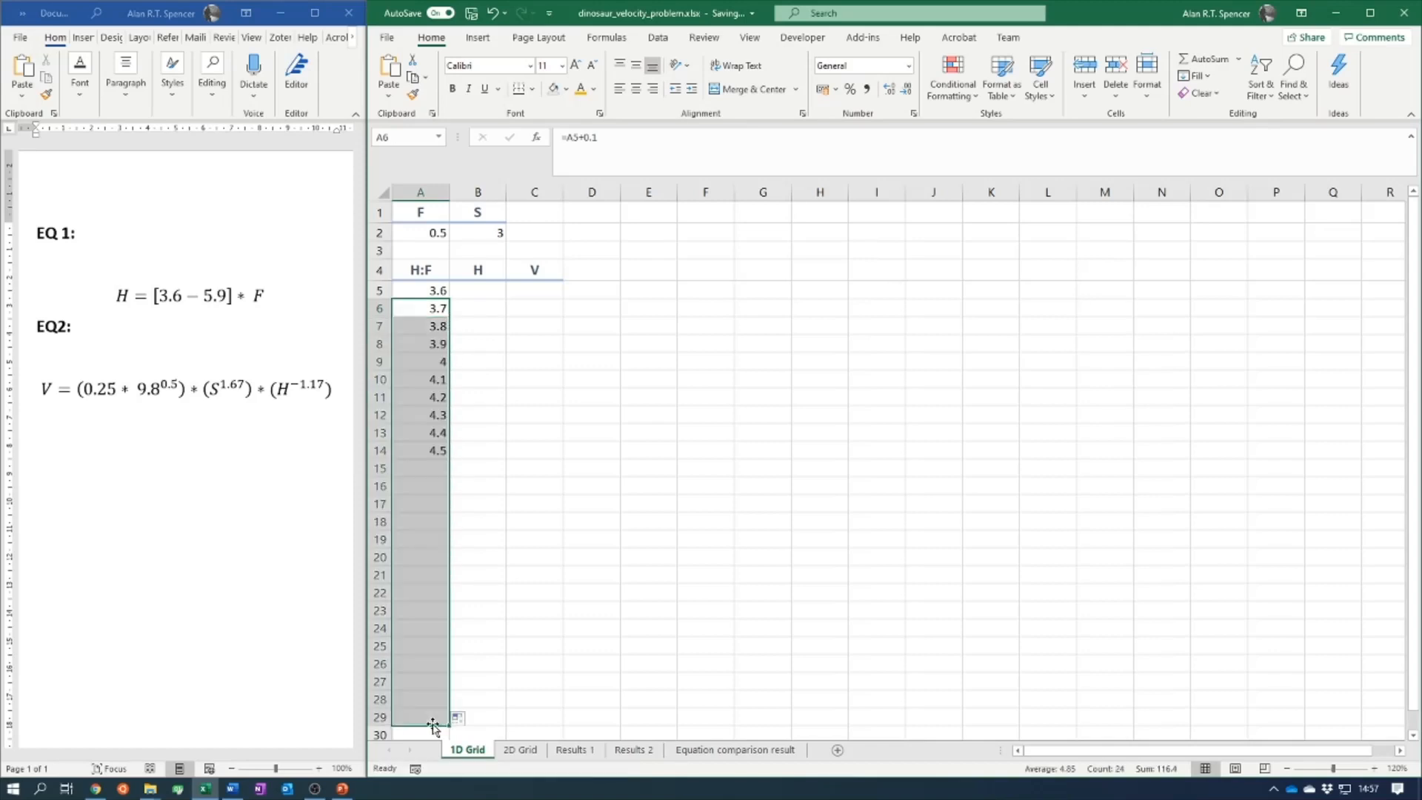
pyautogui.click(426, 347)
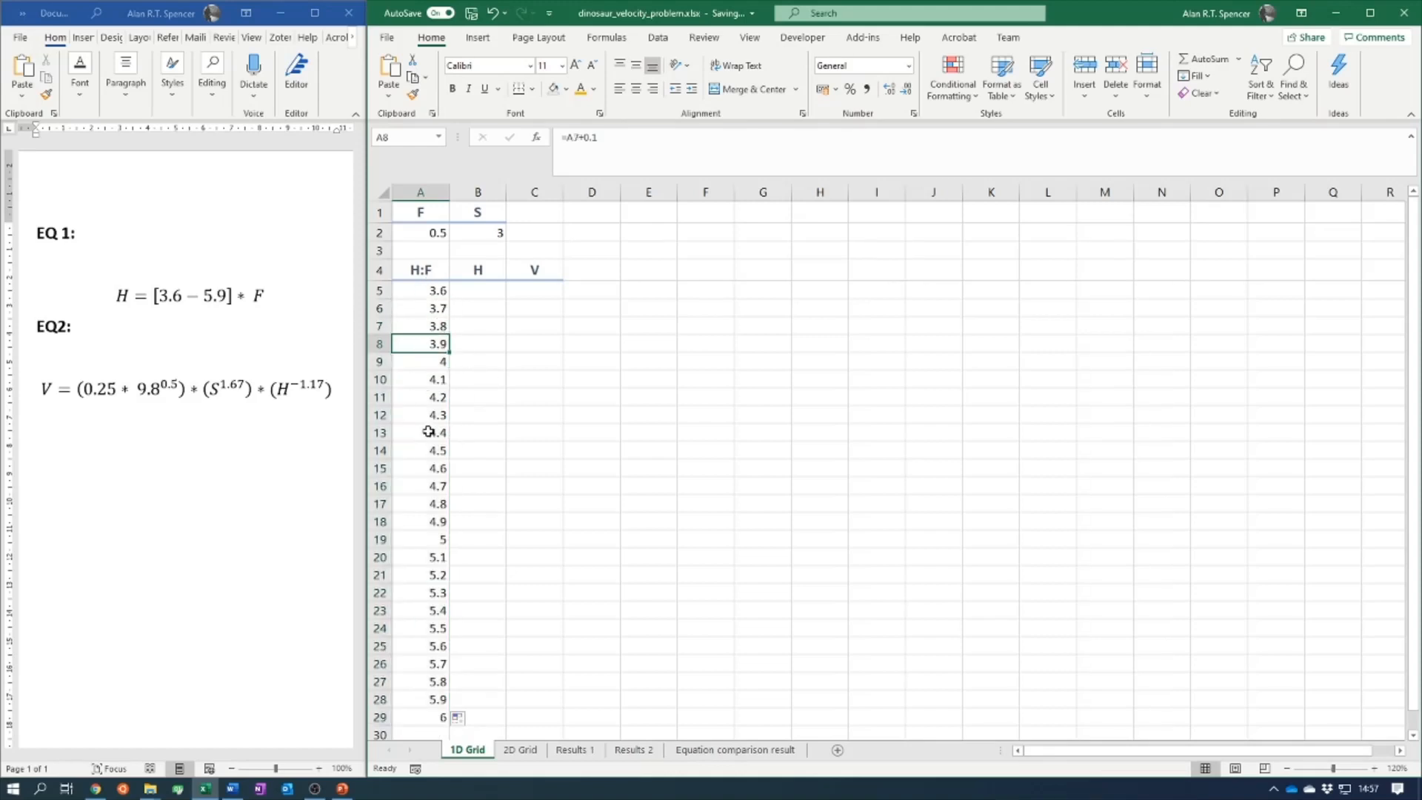
pyautogui.click(429, 539)
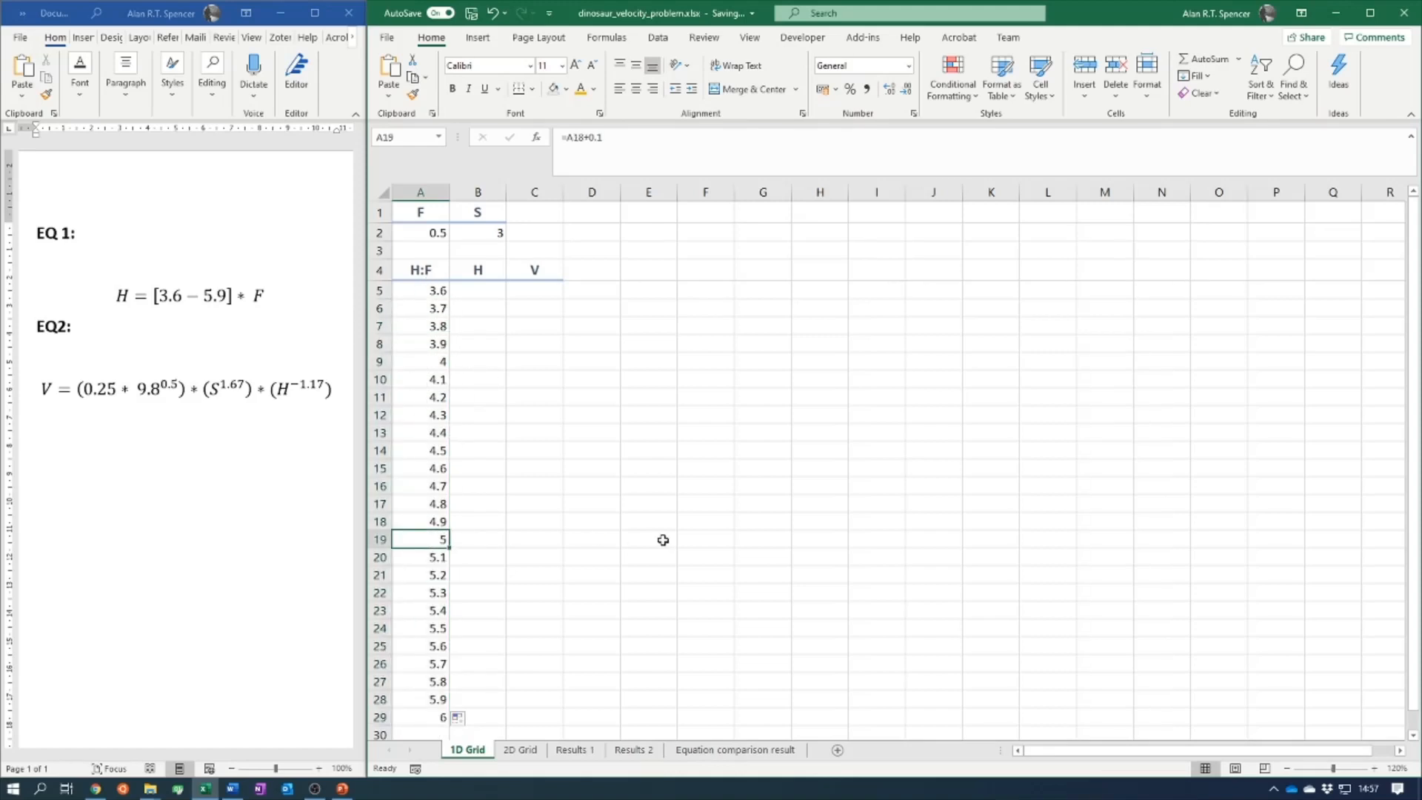
pyautogui.click(634, 134)
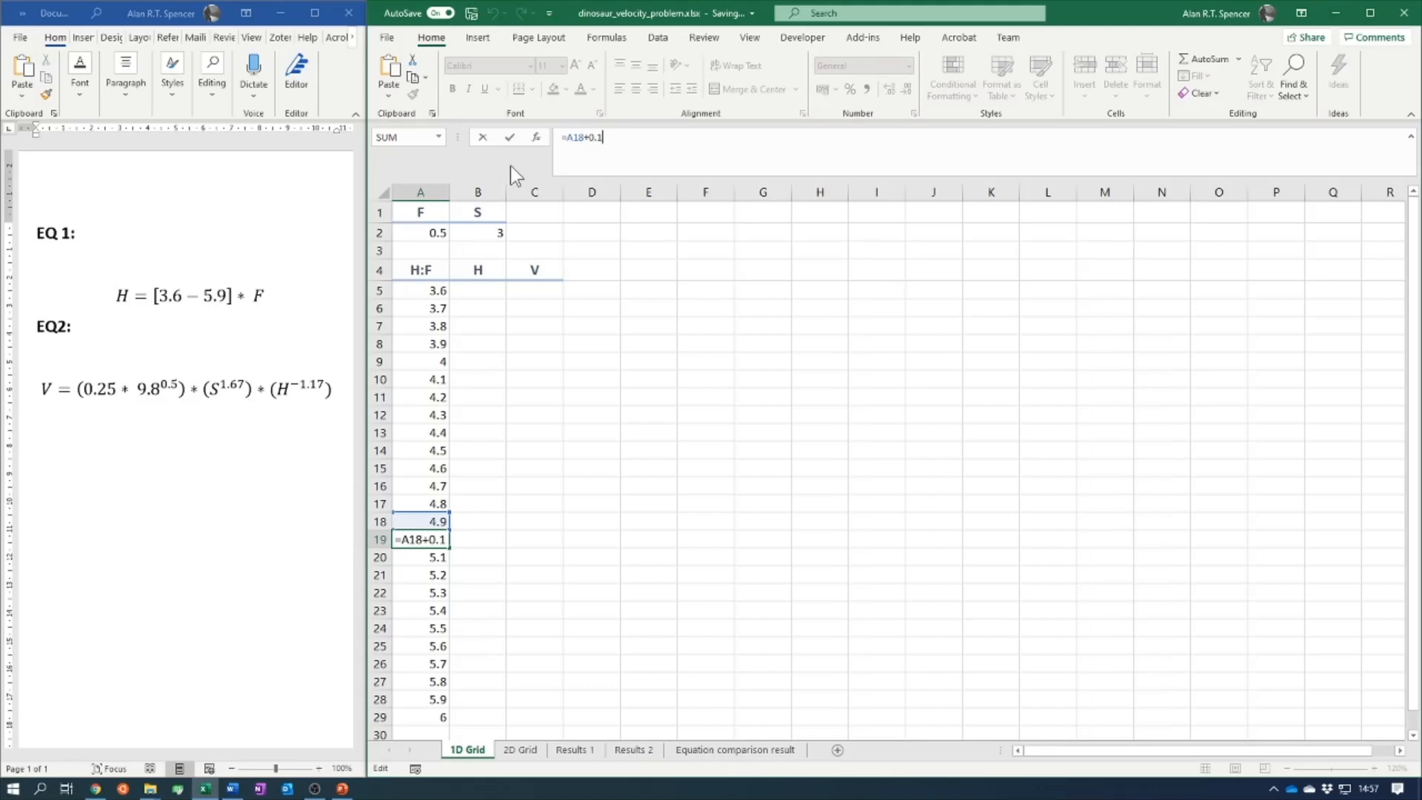
# - Clear the surplus value below 5.9 in cell A29 of the H:F column
pyautogui.click(557, 391)
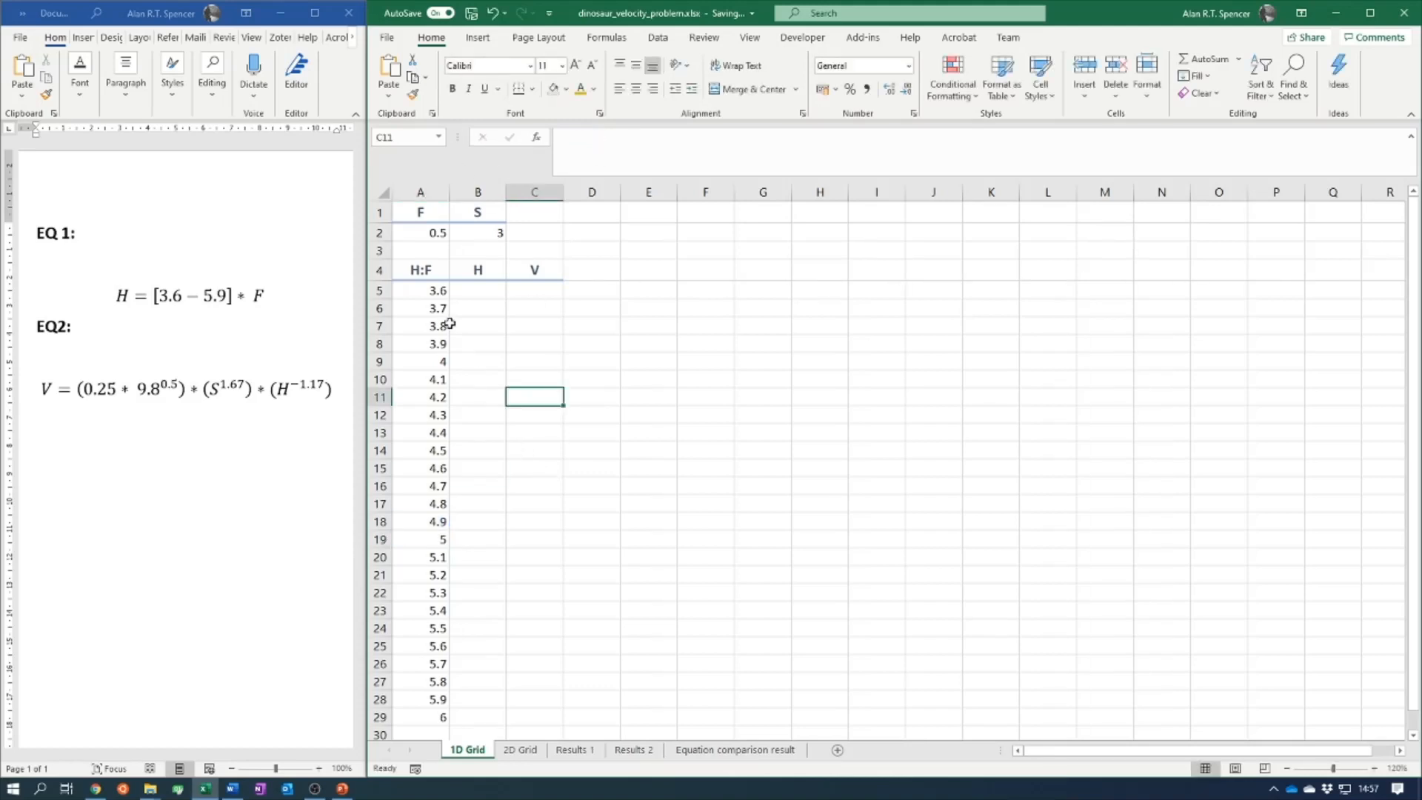
pyautogui.click(434, 294)
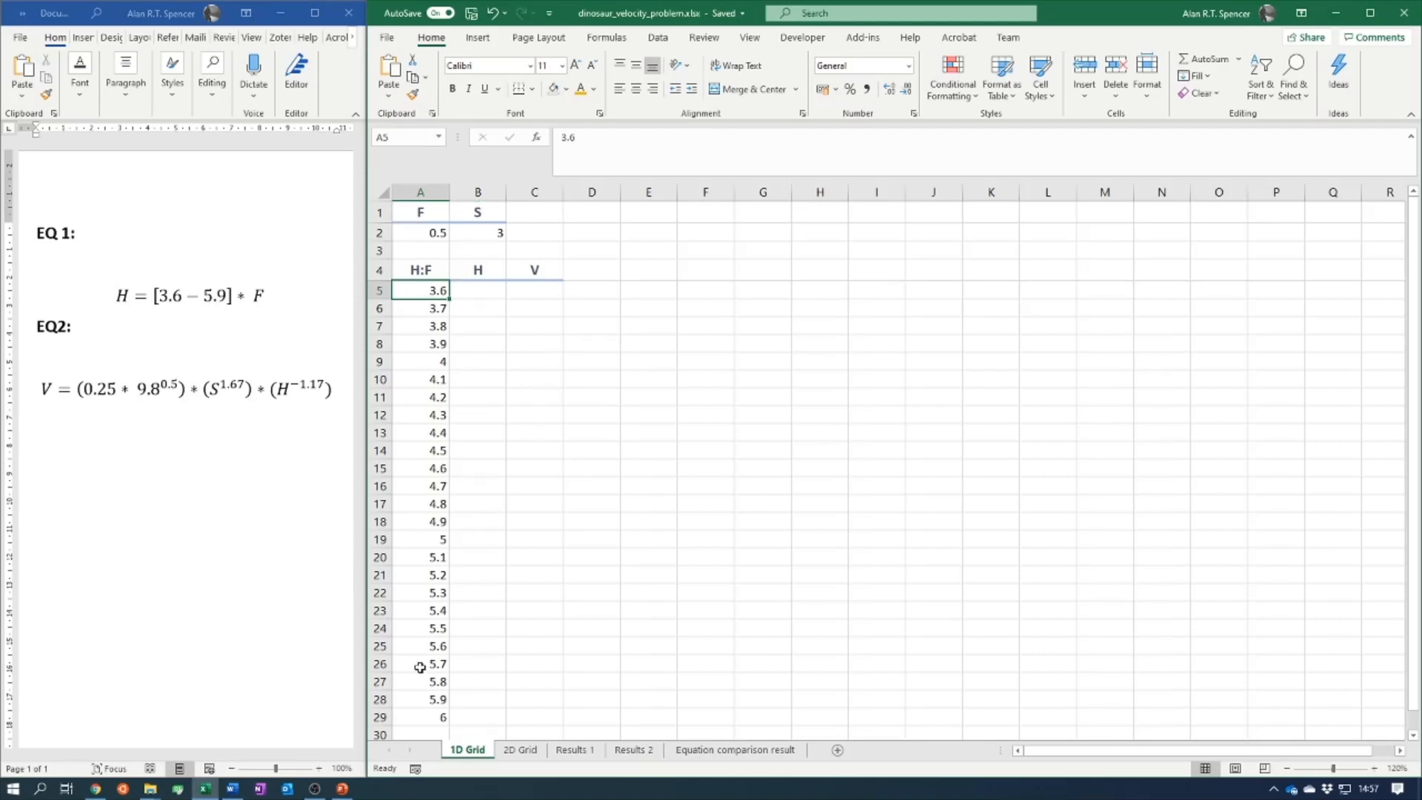
pyautogui.click(425, 716)
pyautogui.press('BackSpace')
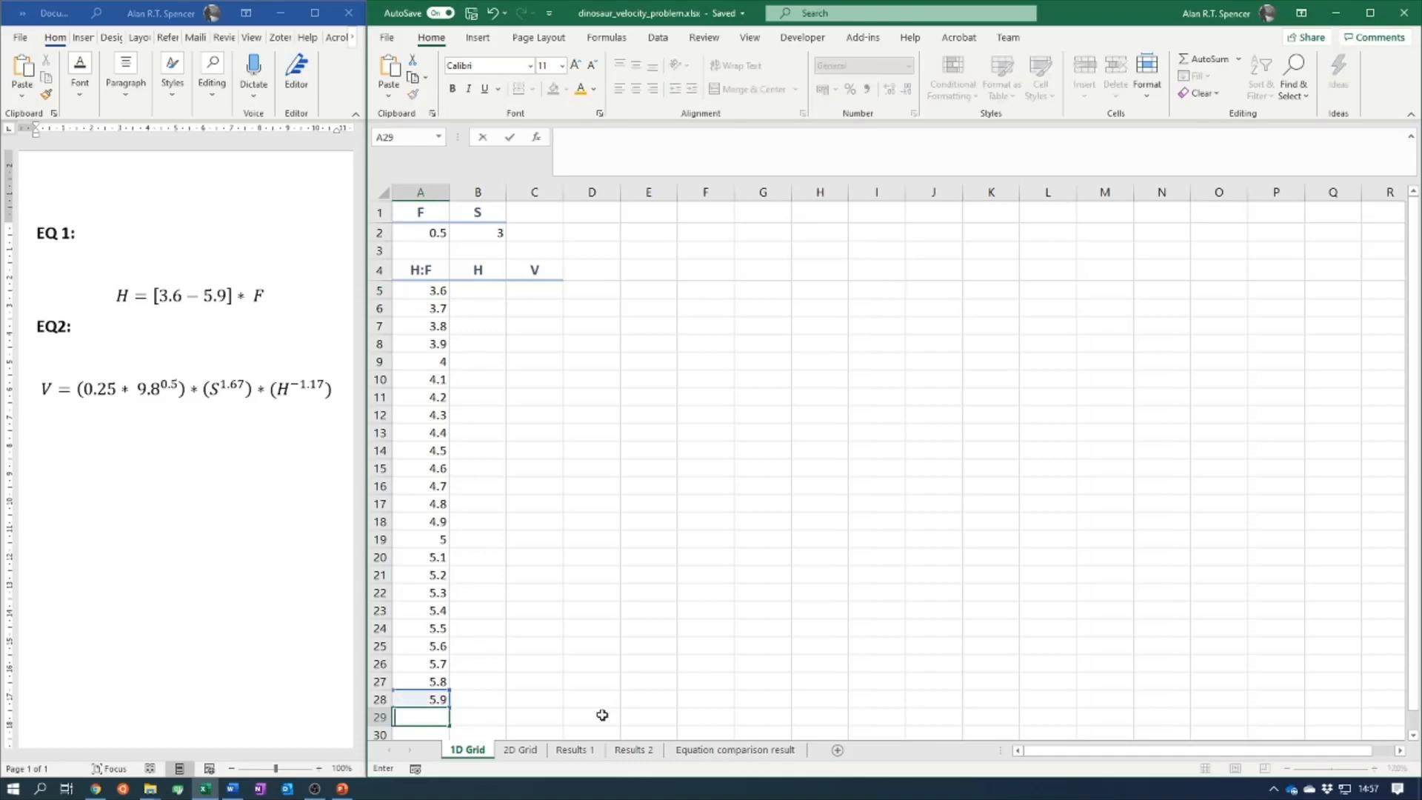
pyautogui.click(597, 604)
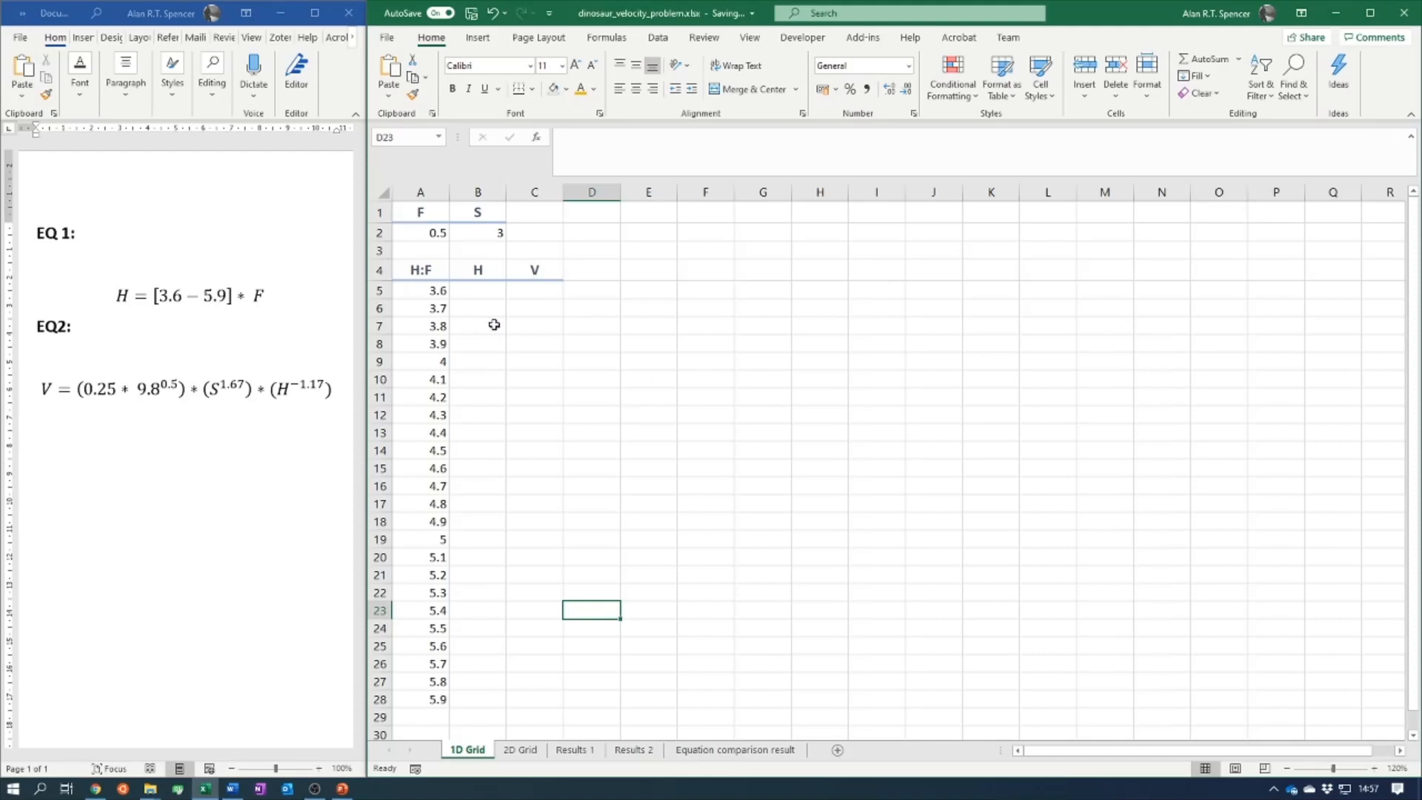
# - Enter the hip height formula =A5*A2 in cell B5 beneath the H heading
pyautogui.click(495, 289)
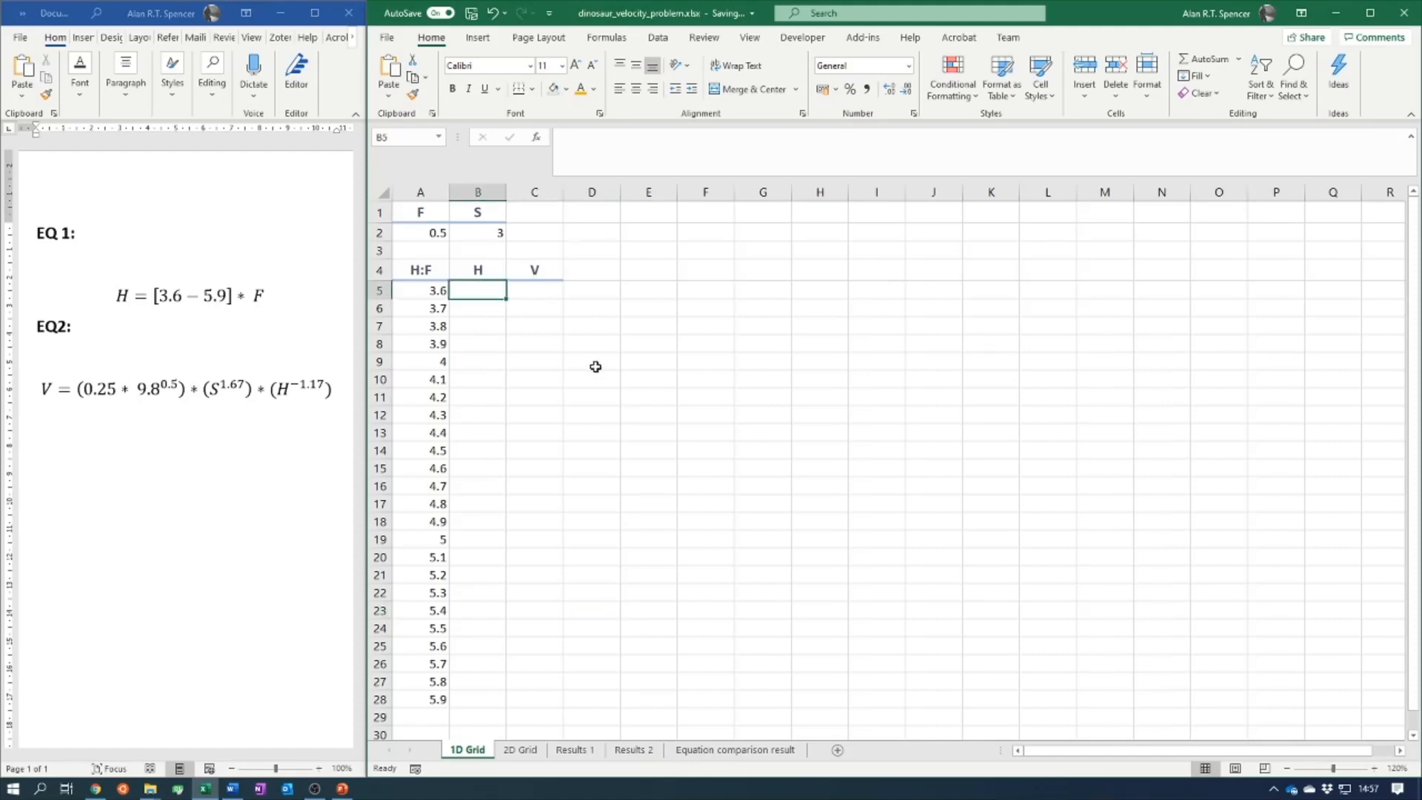
pyautogui.write('=')
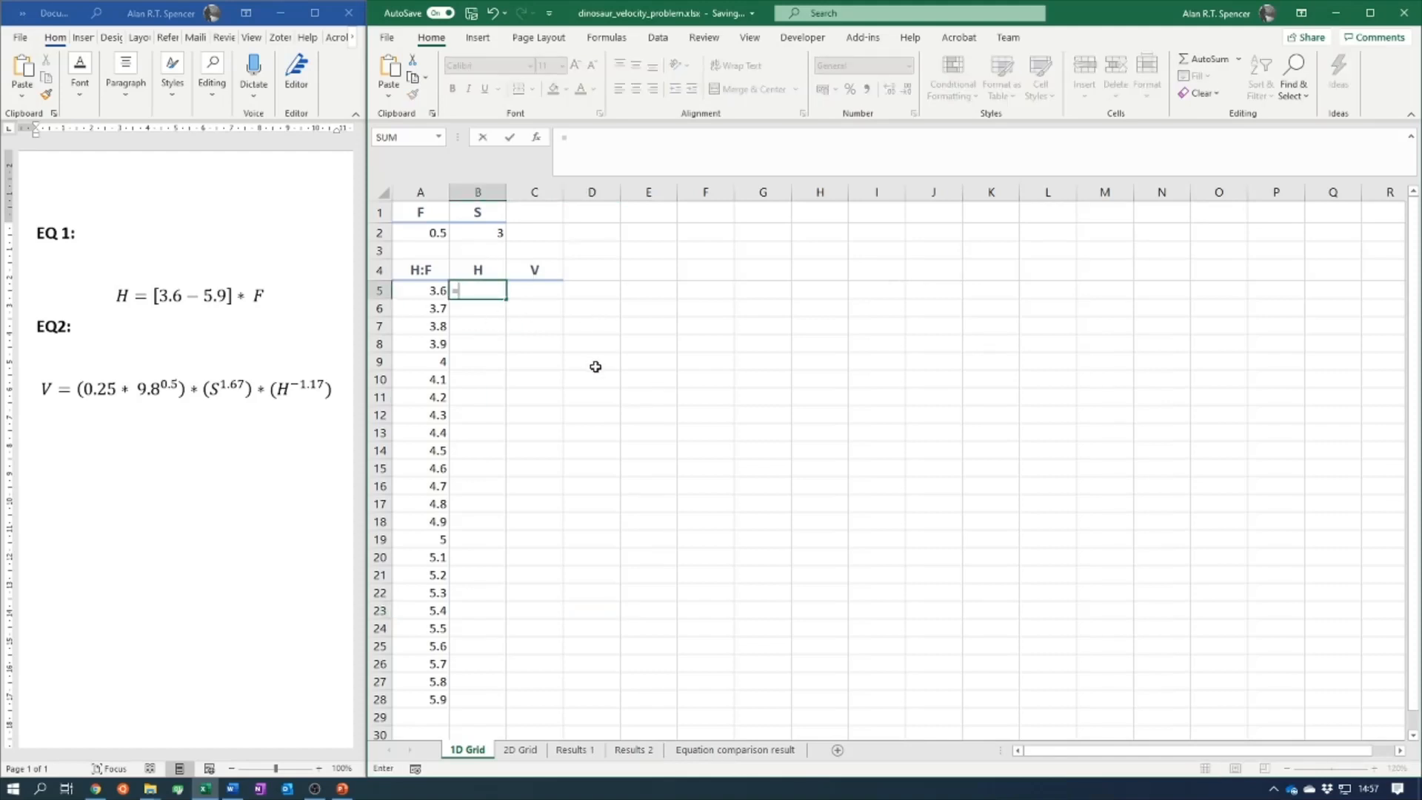
pyautogui.click(422, 289)
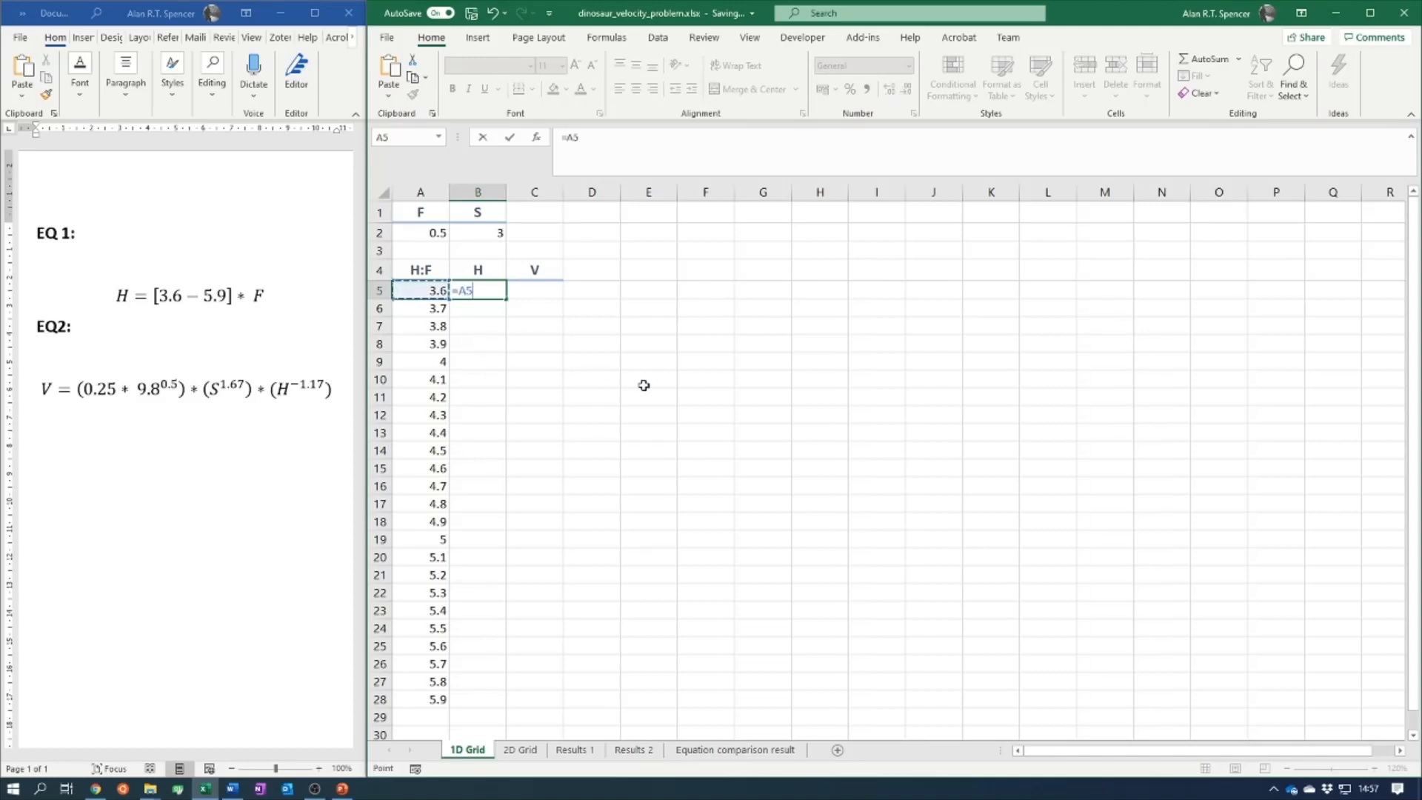
pyautogui.write('*')
pyautogui.click(424, 233)
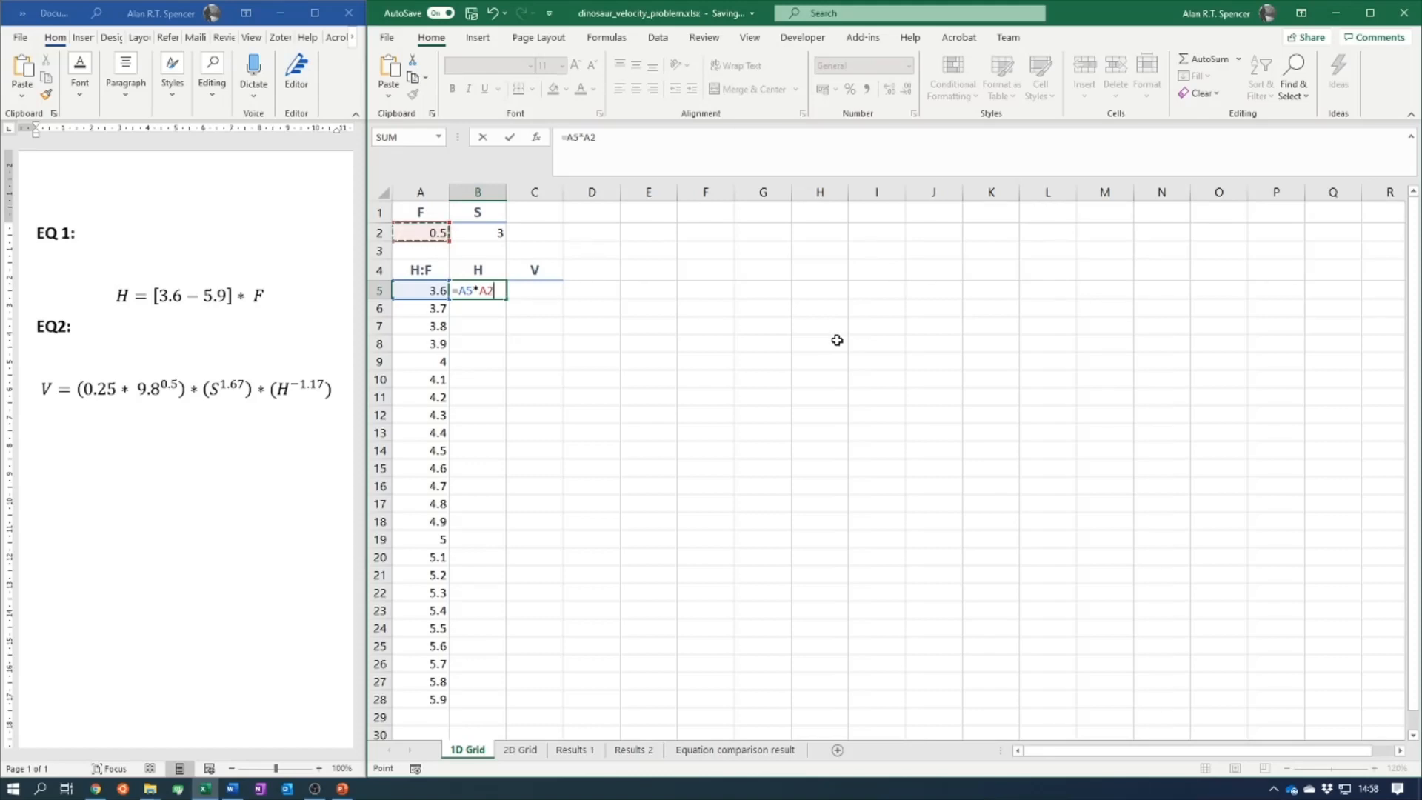
pyautogui.press('Return')
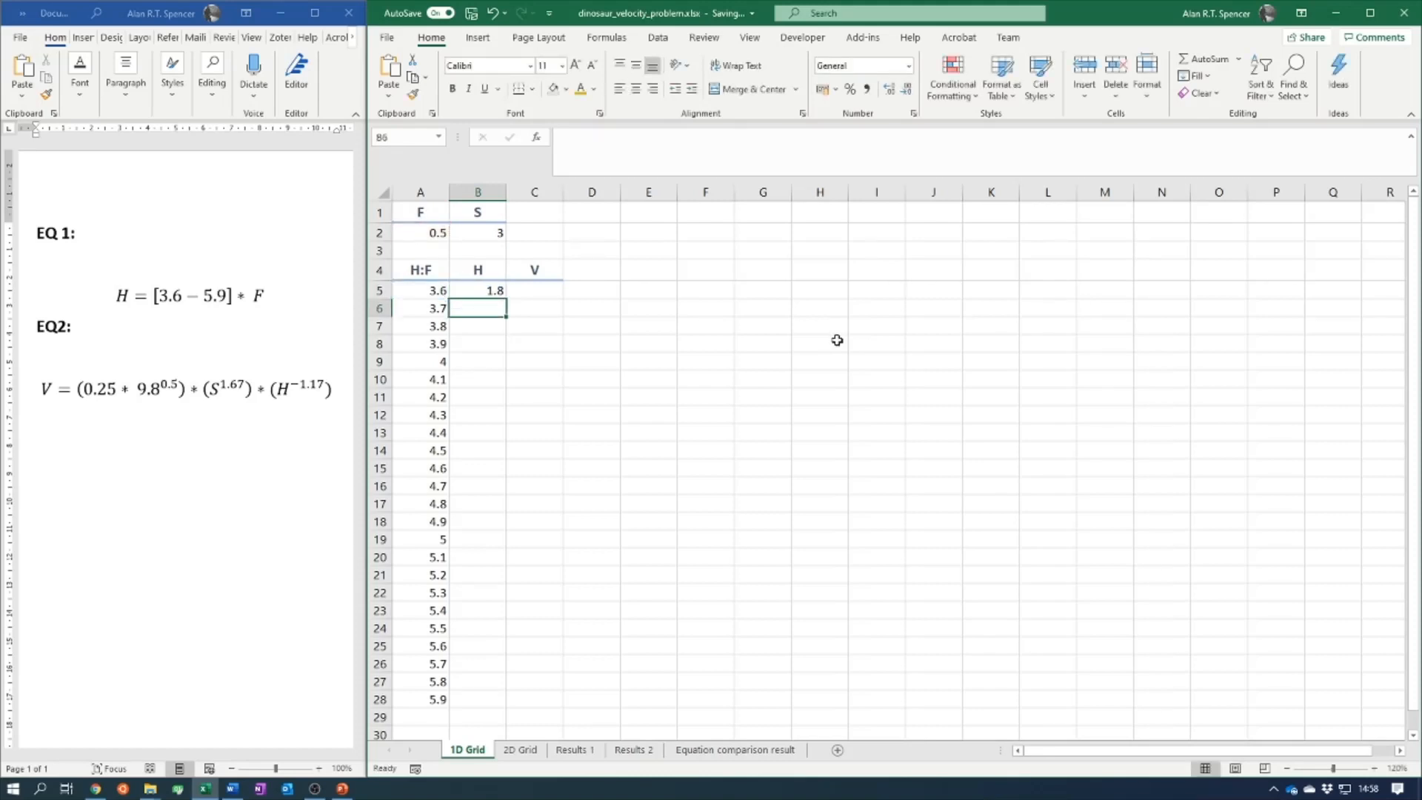
# - Try filling the B5 formula with its relative references down column B to row 28
pyautogui.click(492, 291)
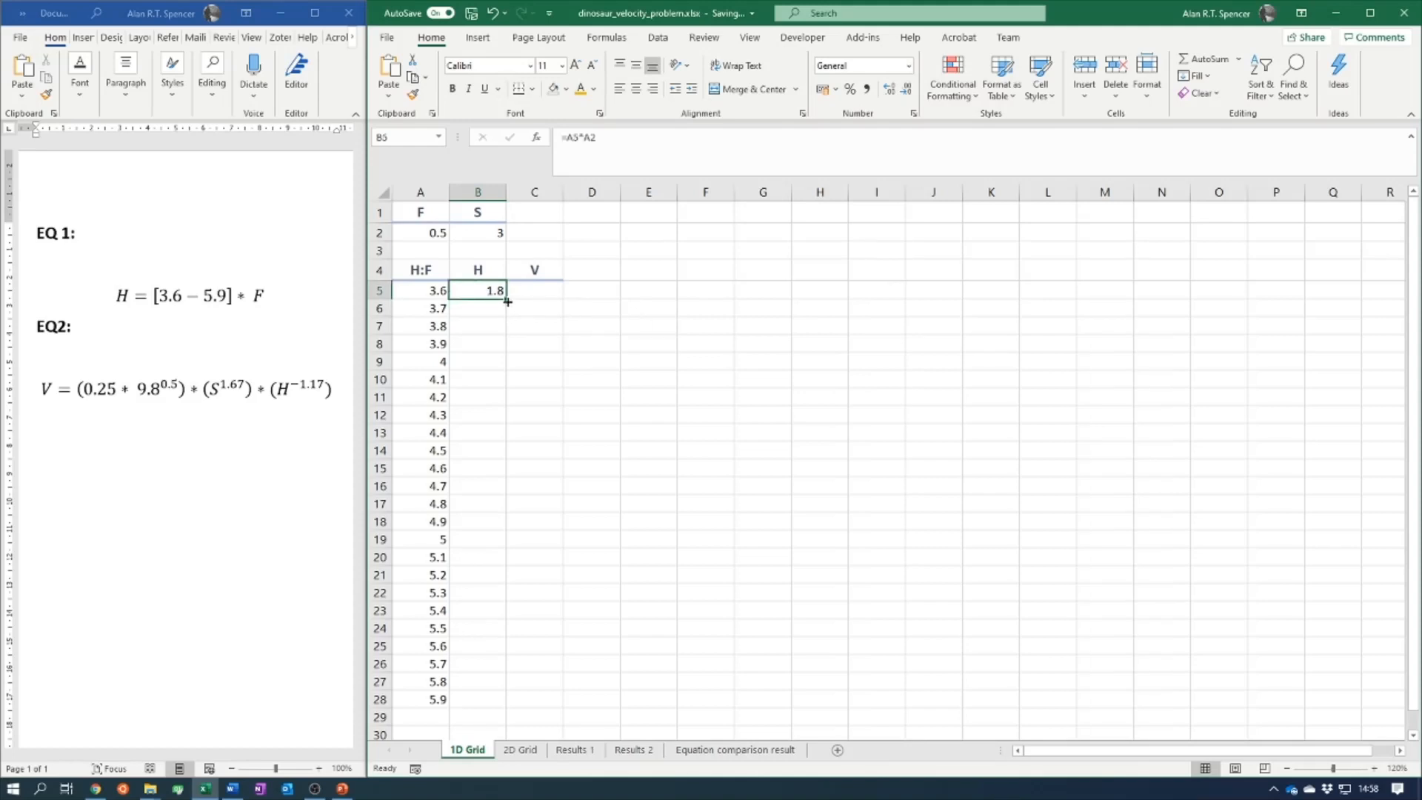
pyautogui.moveTo(507, 302); pyautogui.dragTo(487, 711)
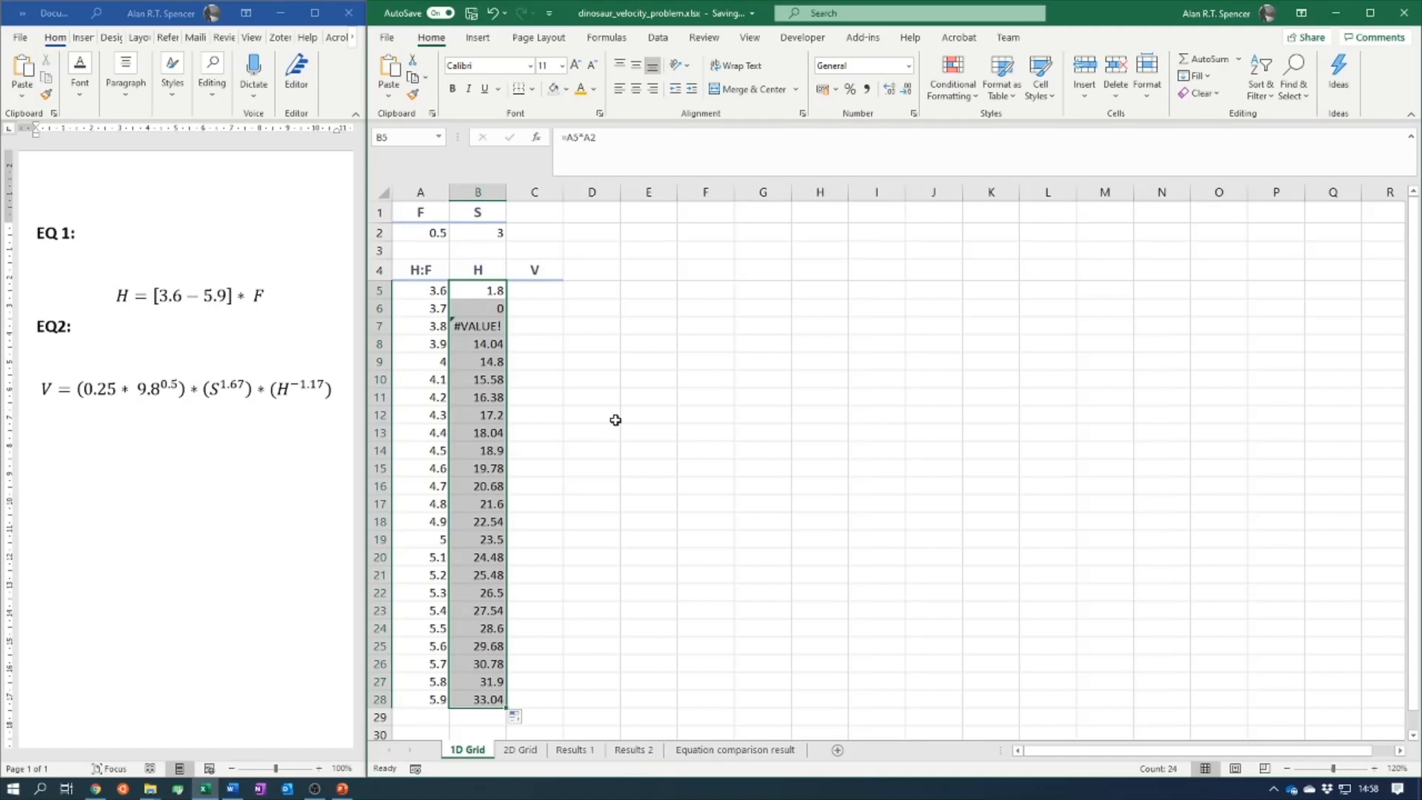
pyautogui.click(615, 344)
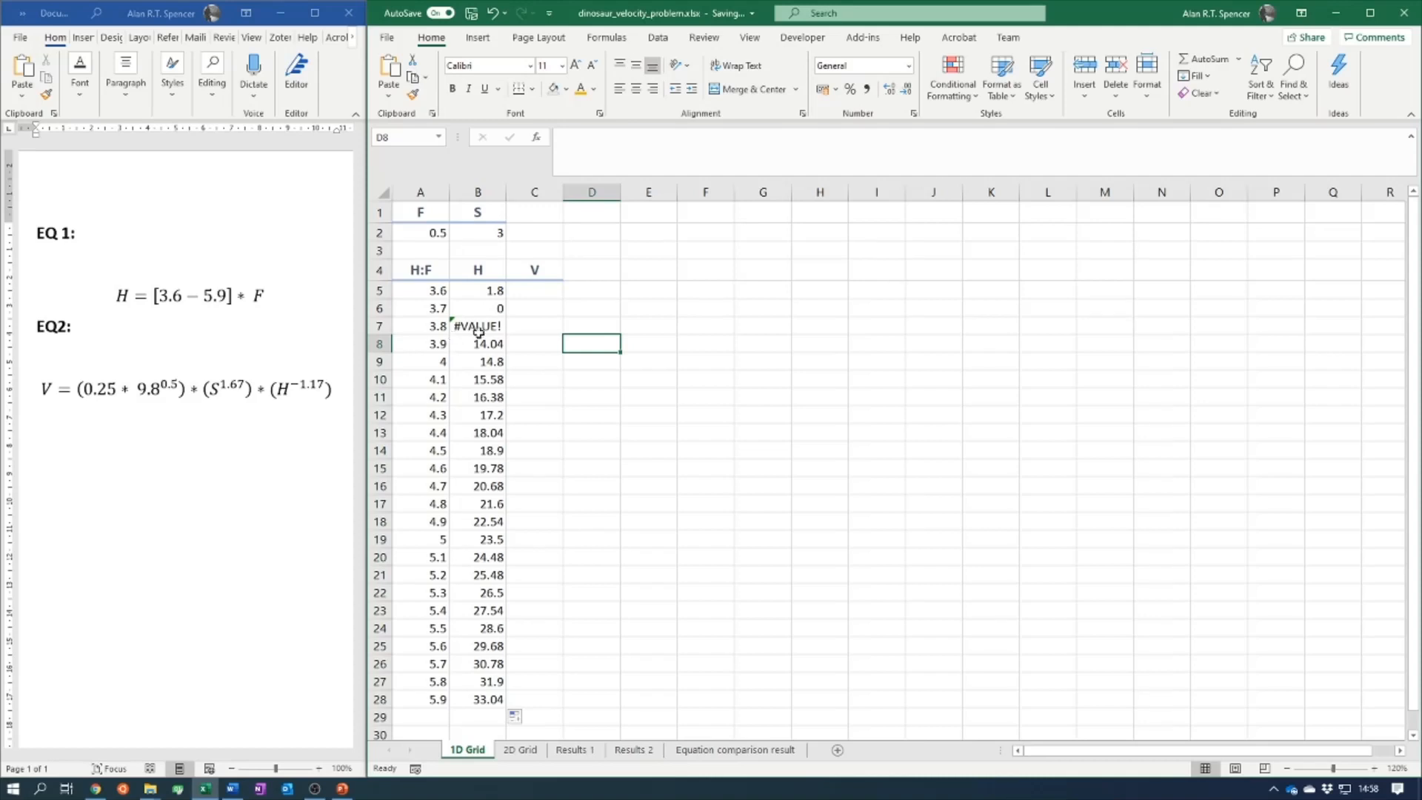
pyautogui.click(771, 397)
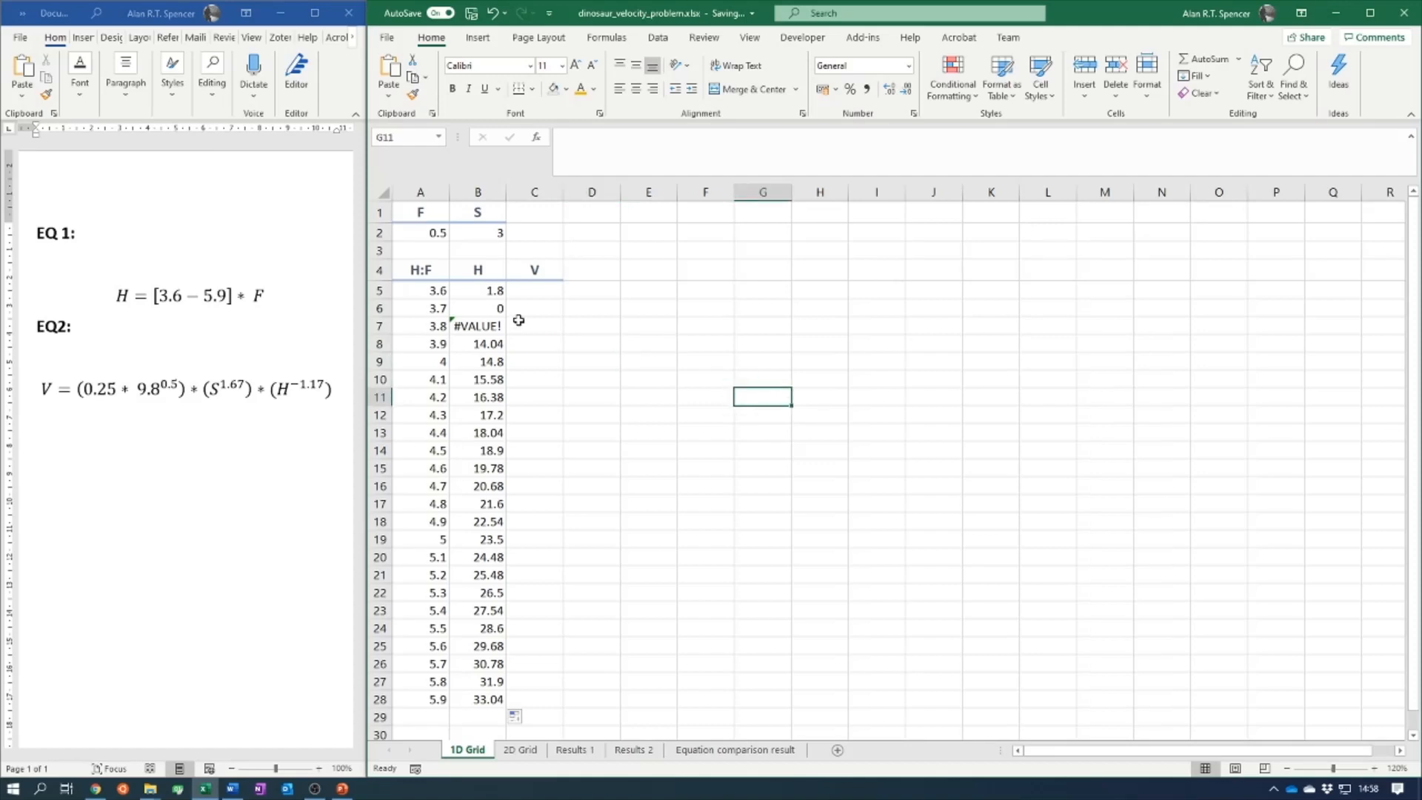
# - Inspect the cell references in the copied formulas in B6 and B7 to trace the wrong results
pyautogui.click(482, 308)
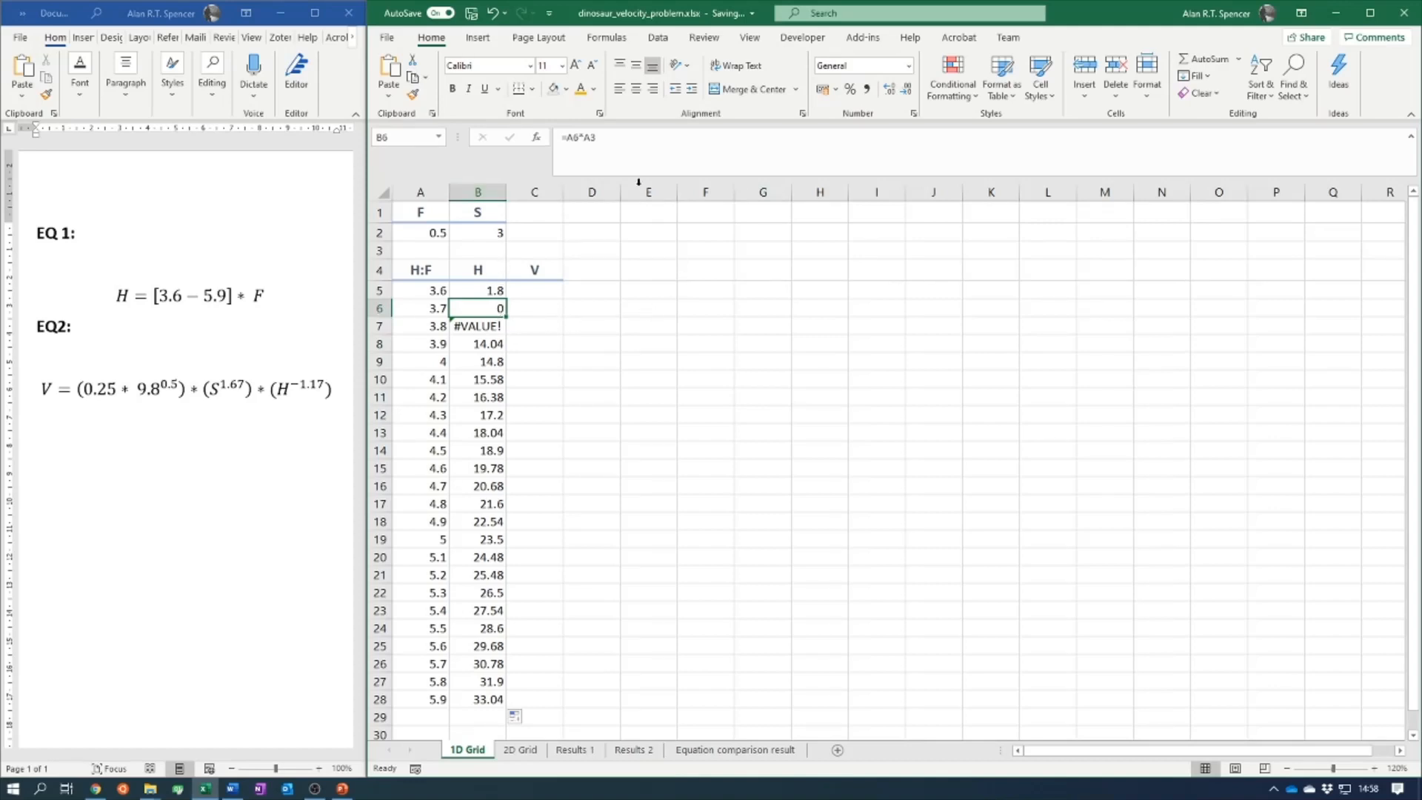
pyautogui.click(631, 152)
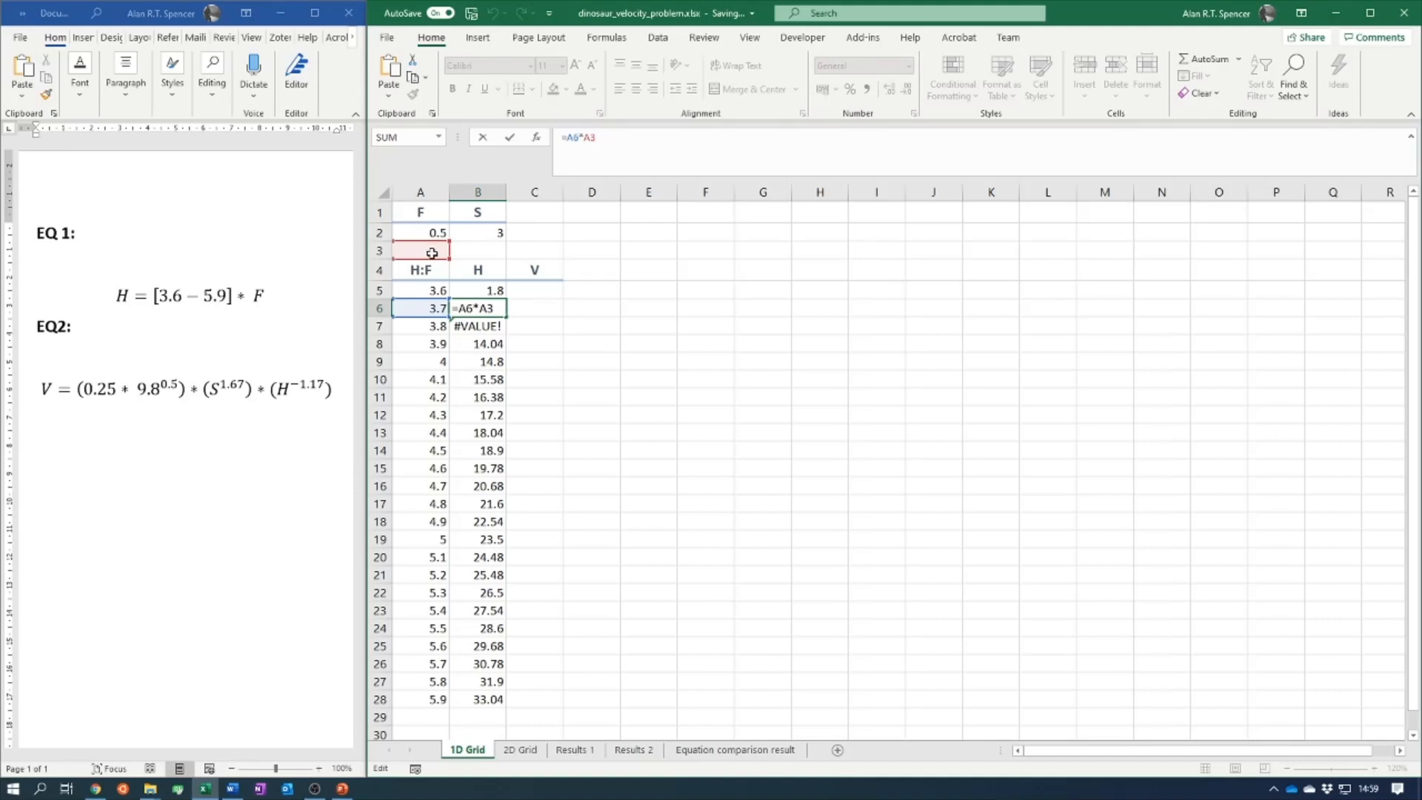
pyautogui.click(591, 325)
pyautogui.click(481, 327)
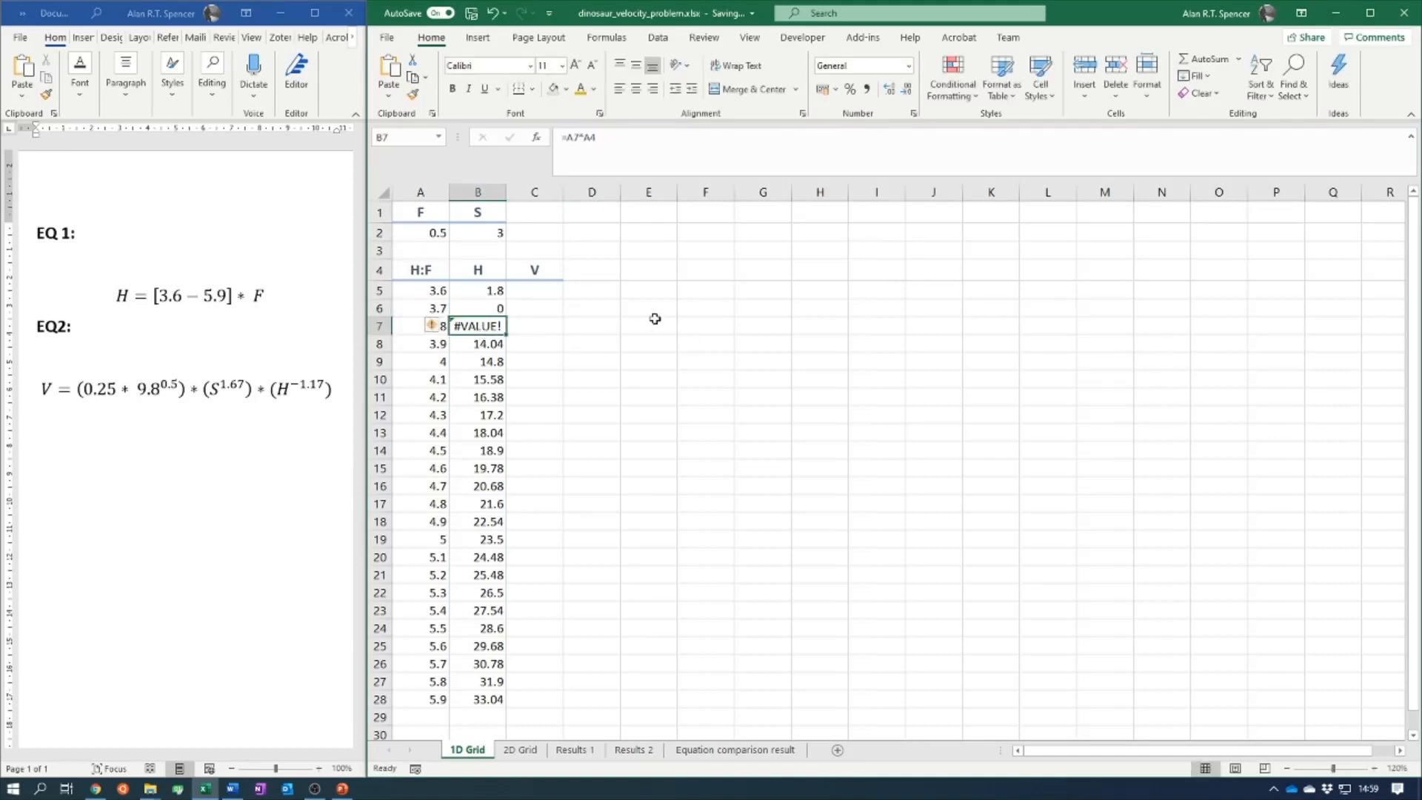
pyautogui.click(632, 144)
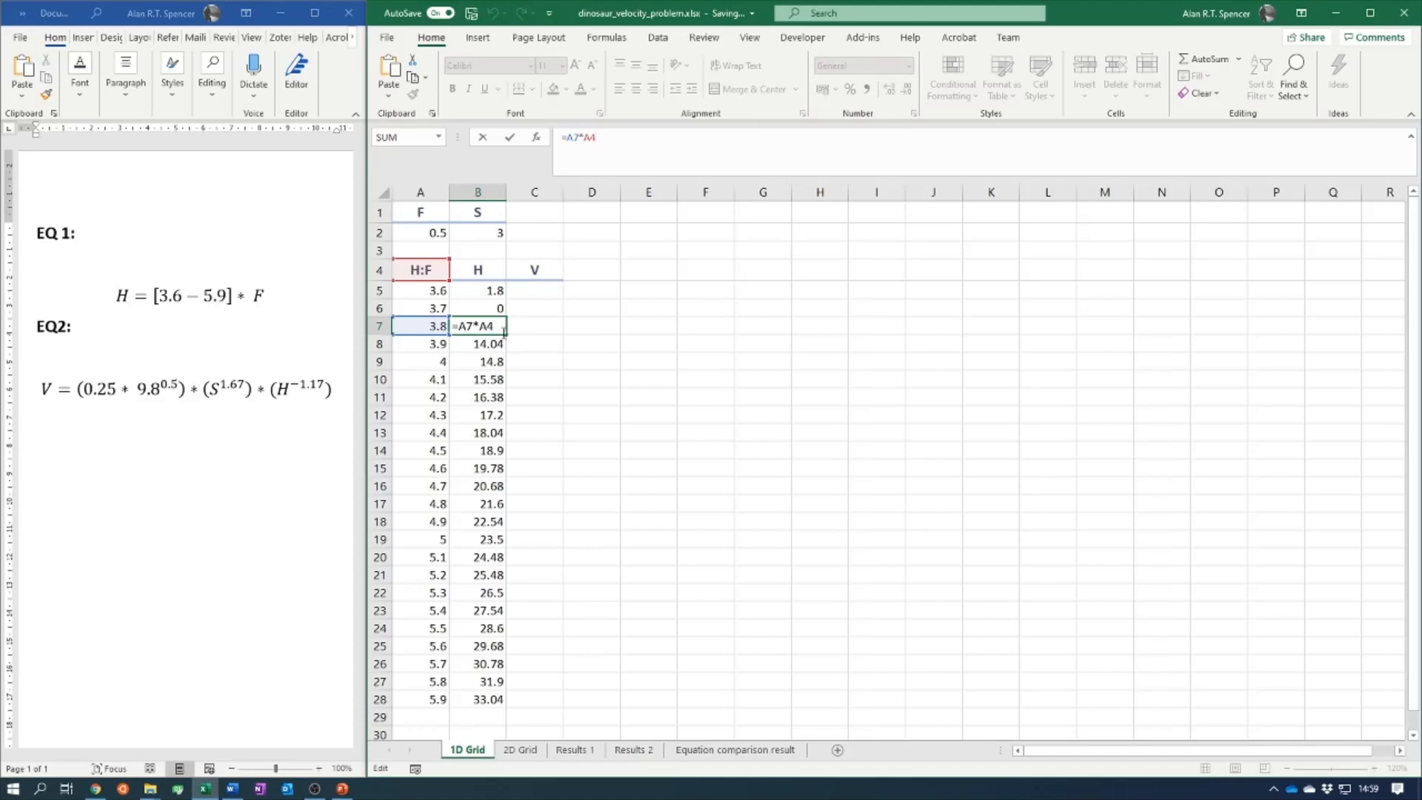
pyautogui.click(574, 337)
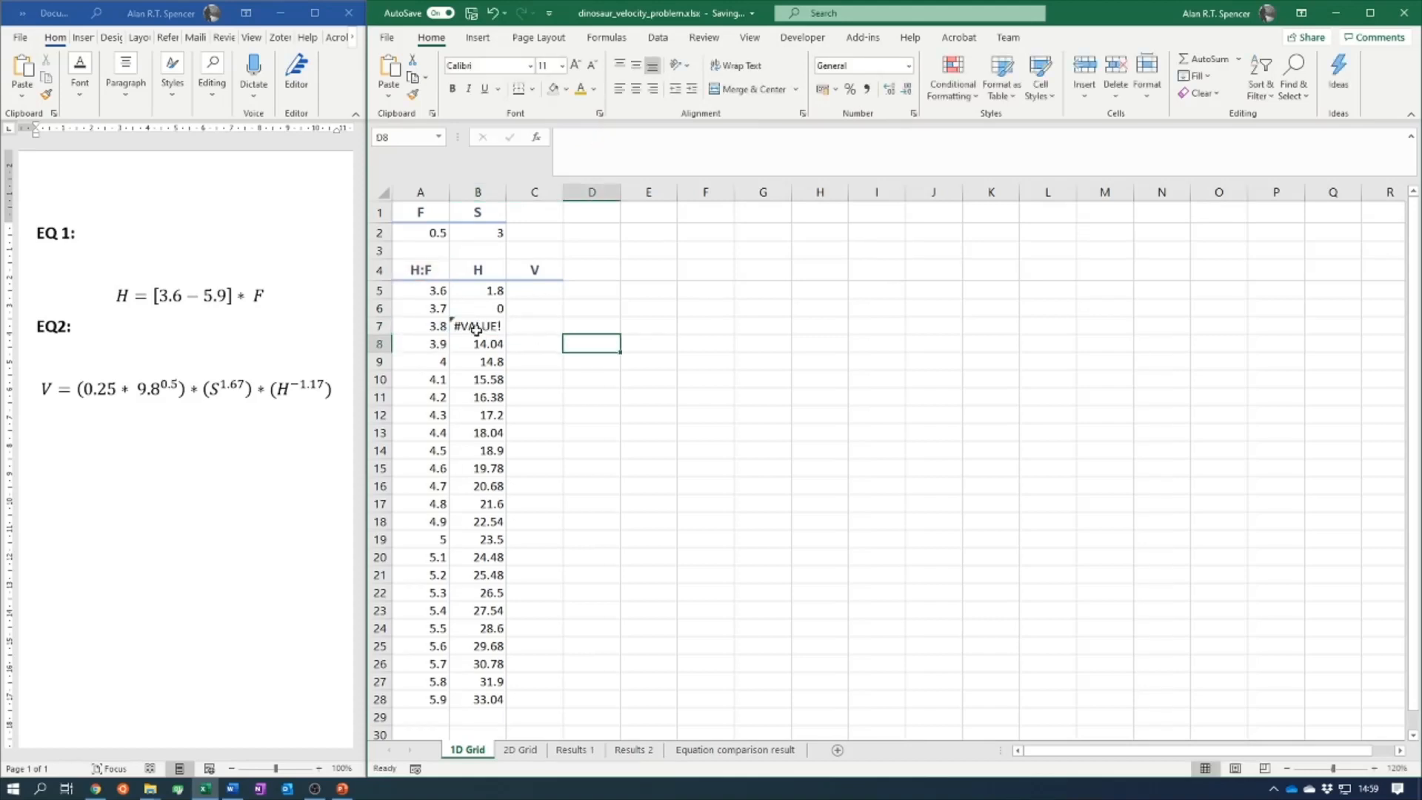
pyautogui.click(477, 330)
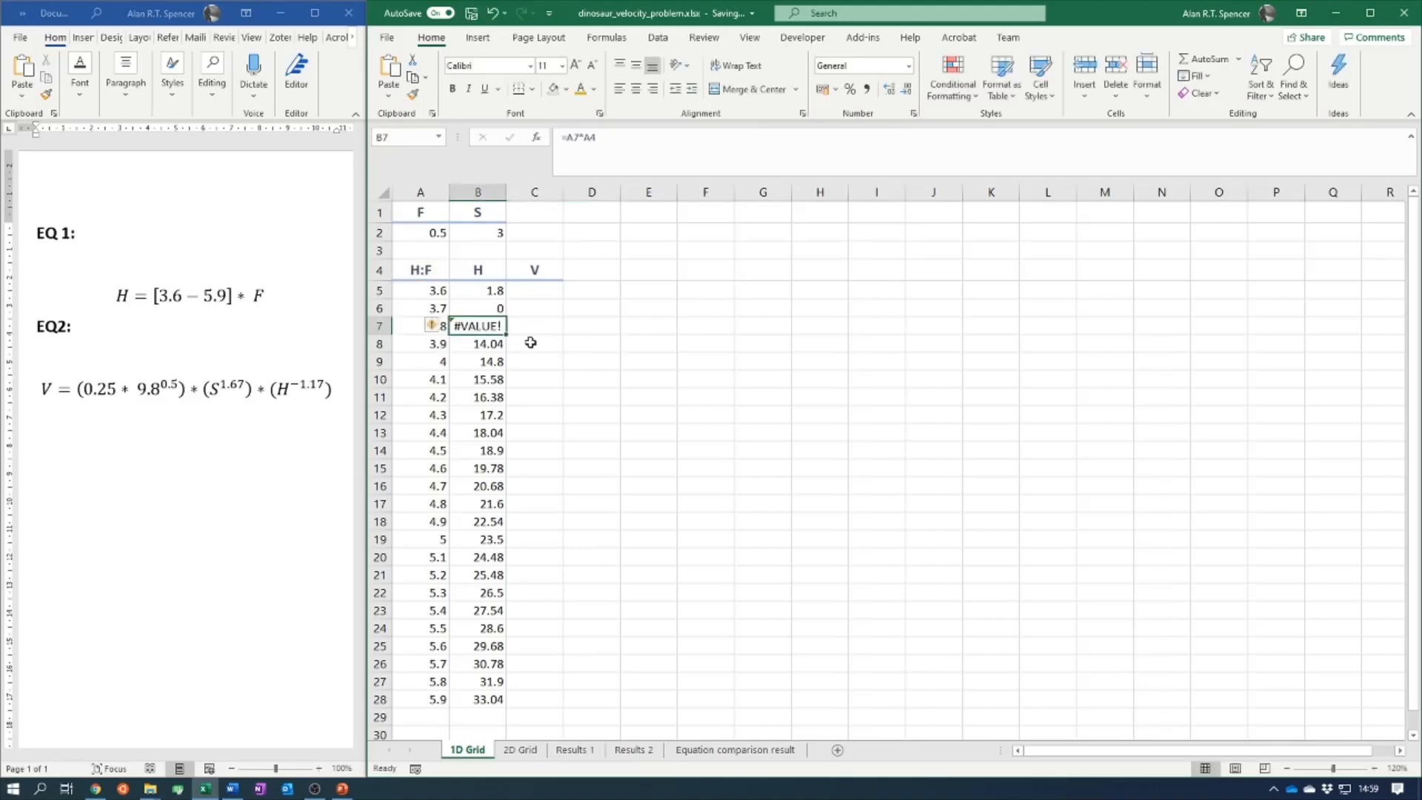
pyautogui.click(737, 396)
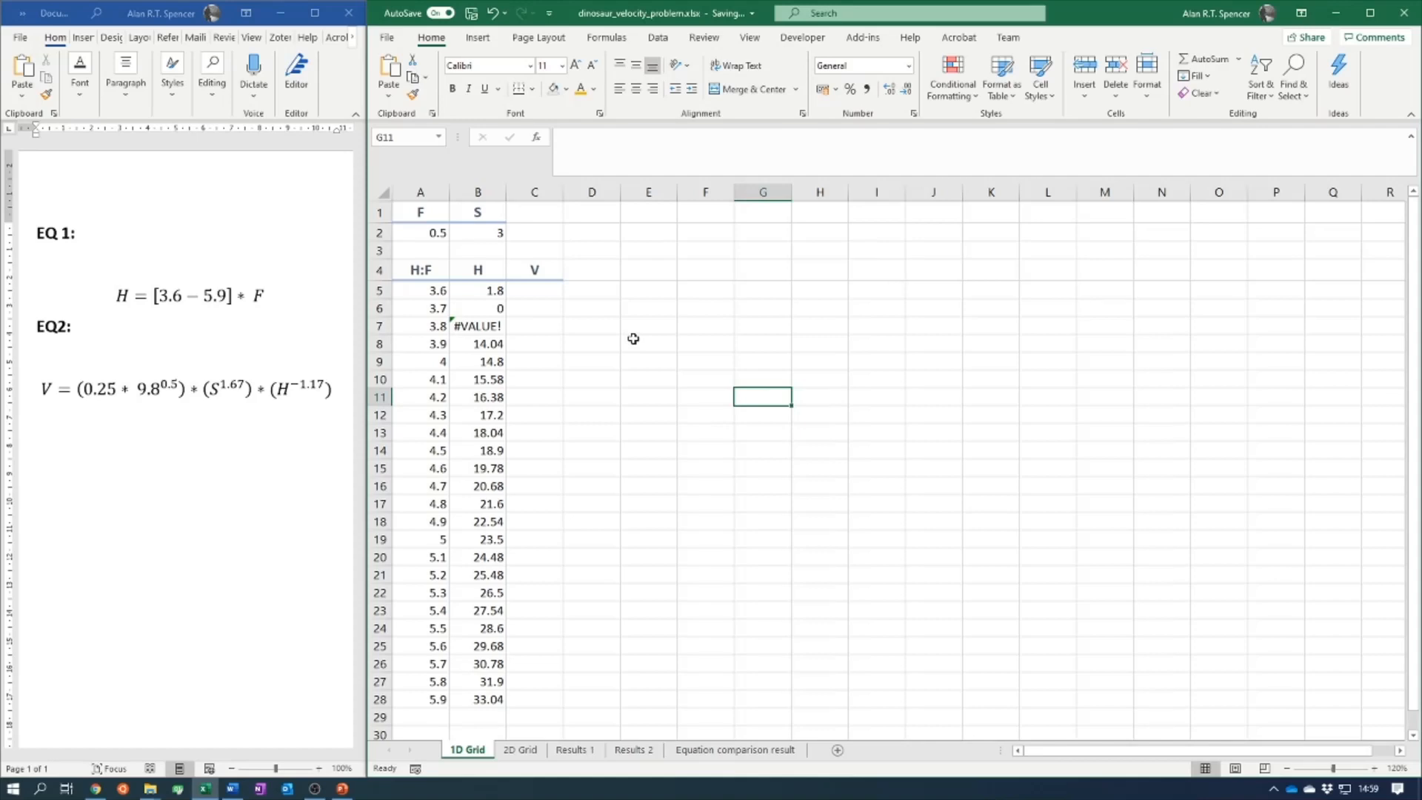
# - Make the reference to the F value absolute in cell B5, changing the formula to =A5*$A$2
pyautogui.click(495, 295)
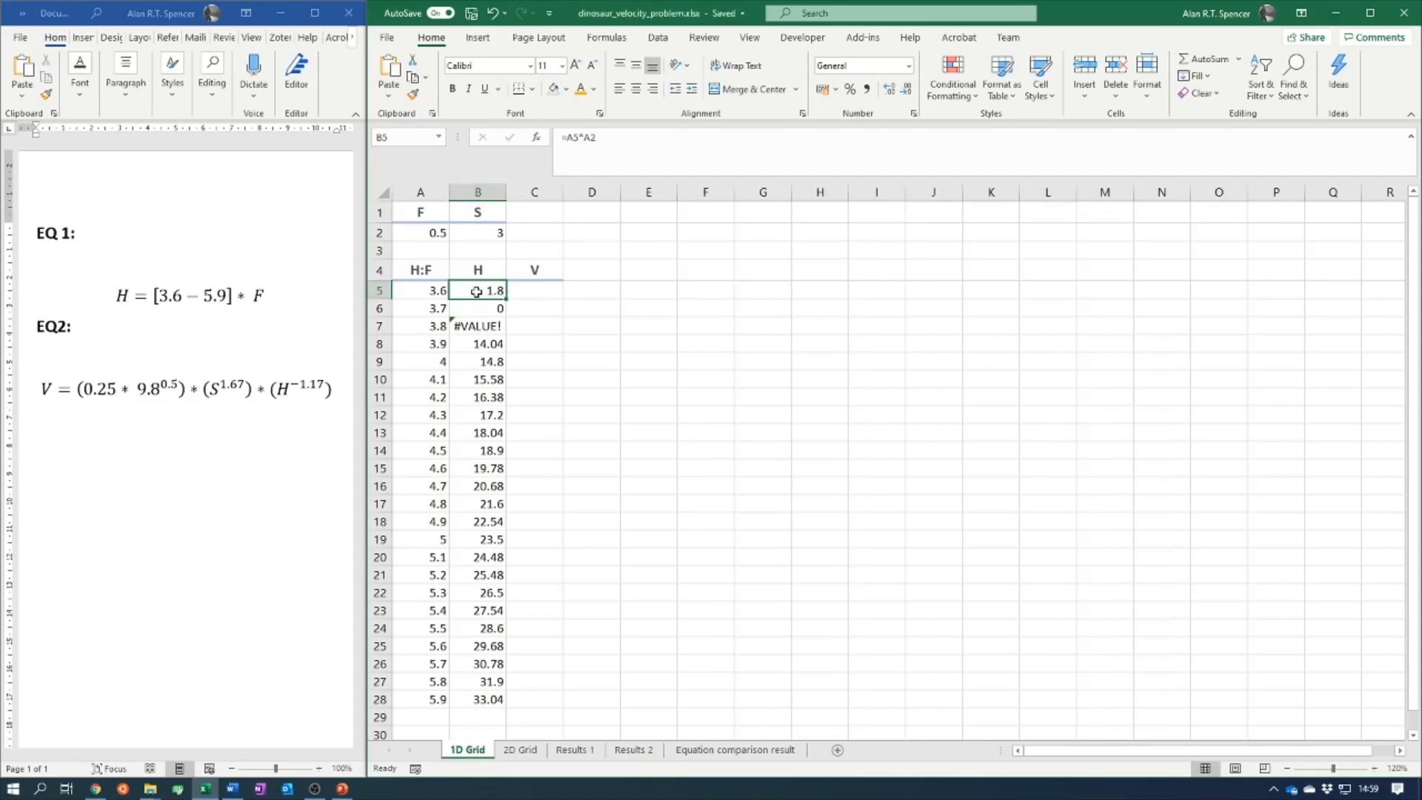
pyautogui.click(629, 144)
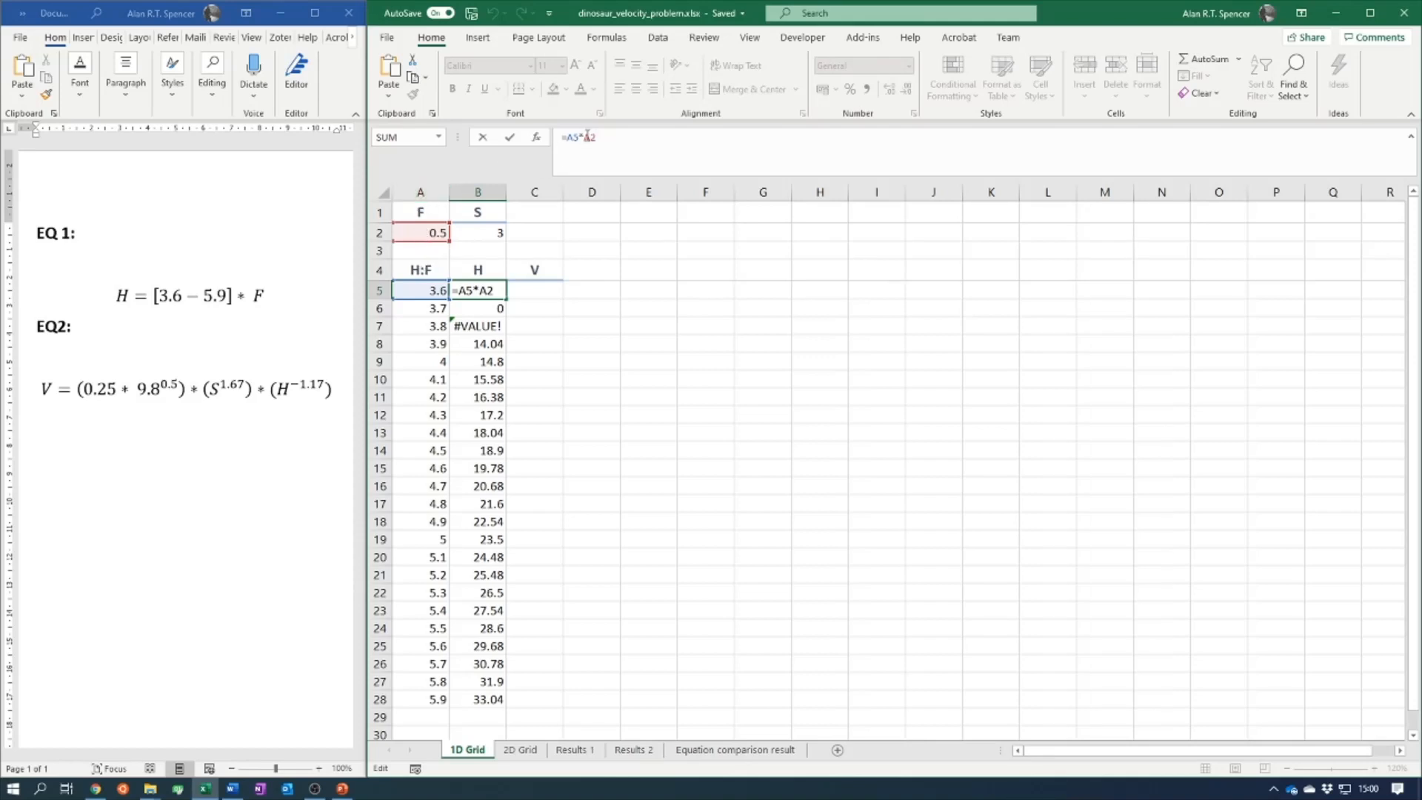
pyautogui.write('$')
pyautogui.click(597, 140)
pyautogui.write('$')
pyautogui.click(627, 138)
pyautogui.hotkey('ctrl', 'Return')
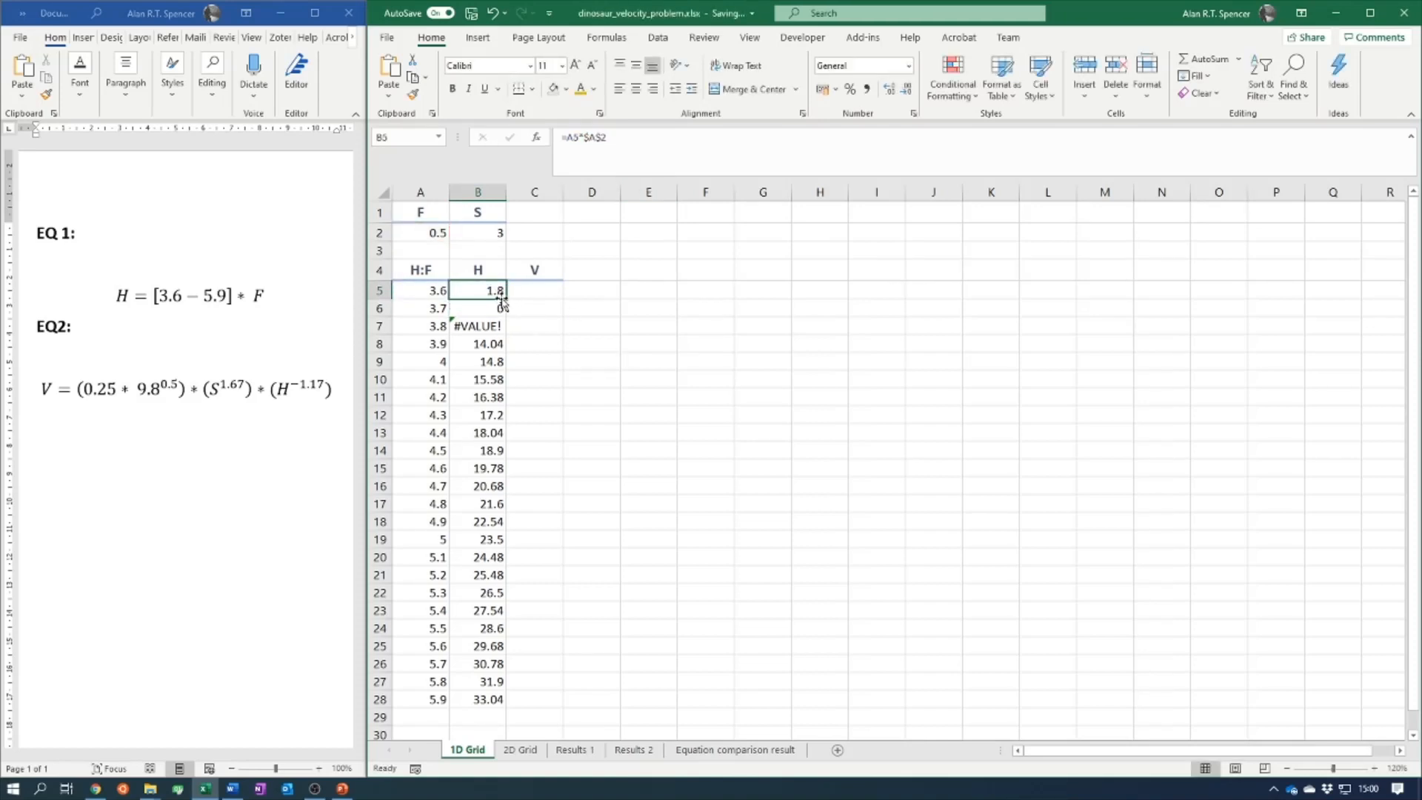
# - Fill the corrected B5 formula down column B to row 28 and check the references in B19
pyautogui.moveTo(505, 299); pyautogui.dragTo(492, 714)
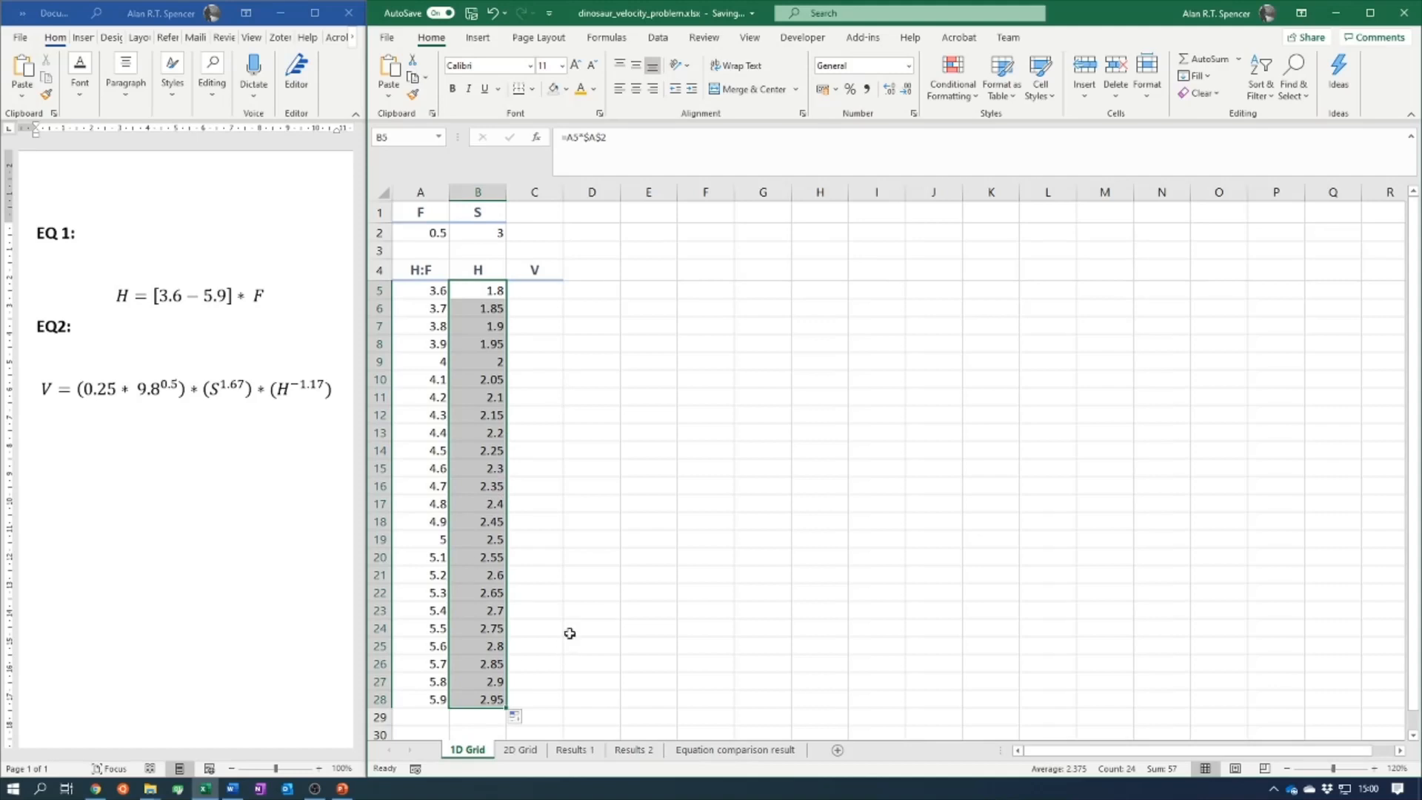
pyautogui.click(574, 563)
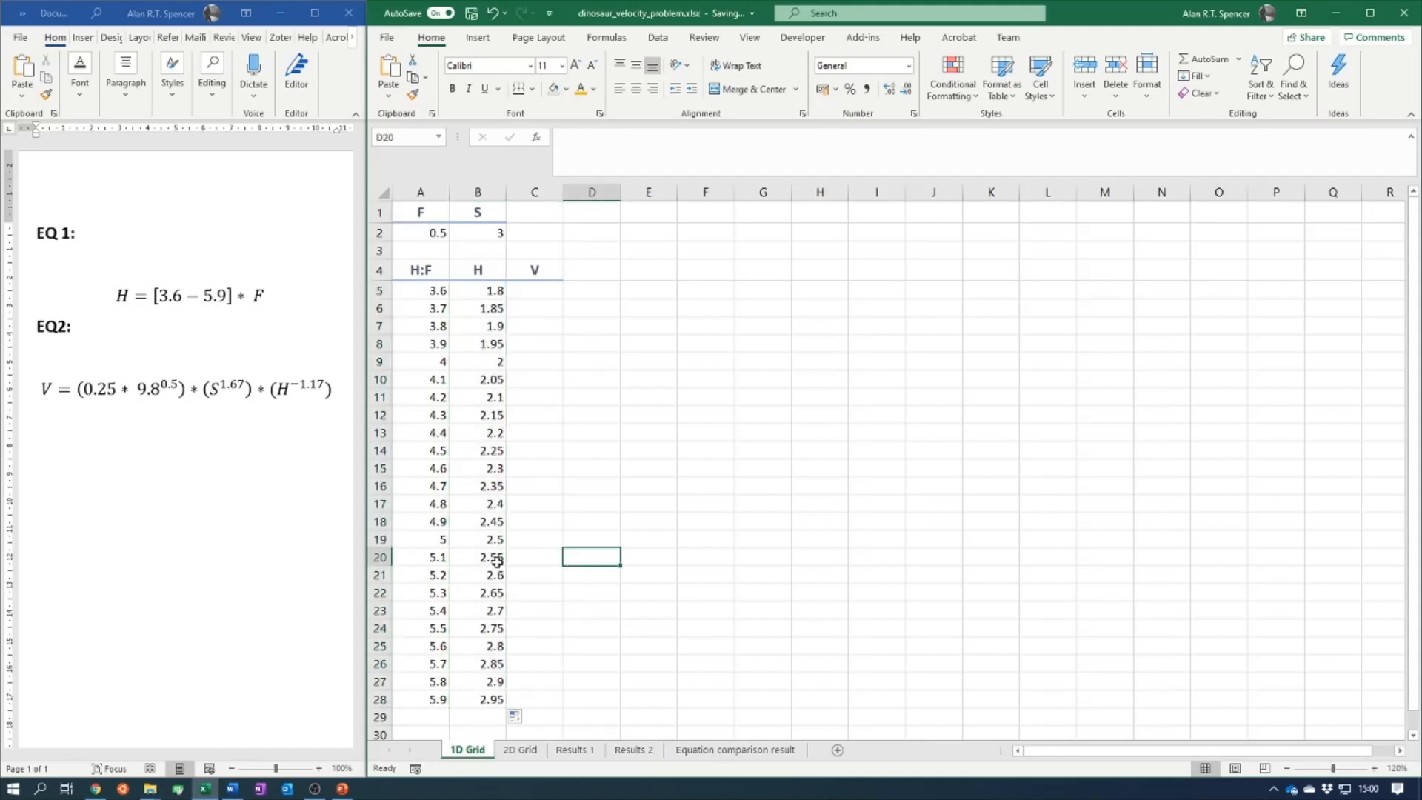
pyautogui.click(479, 540)
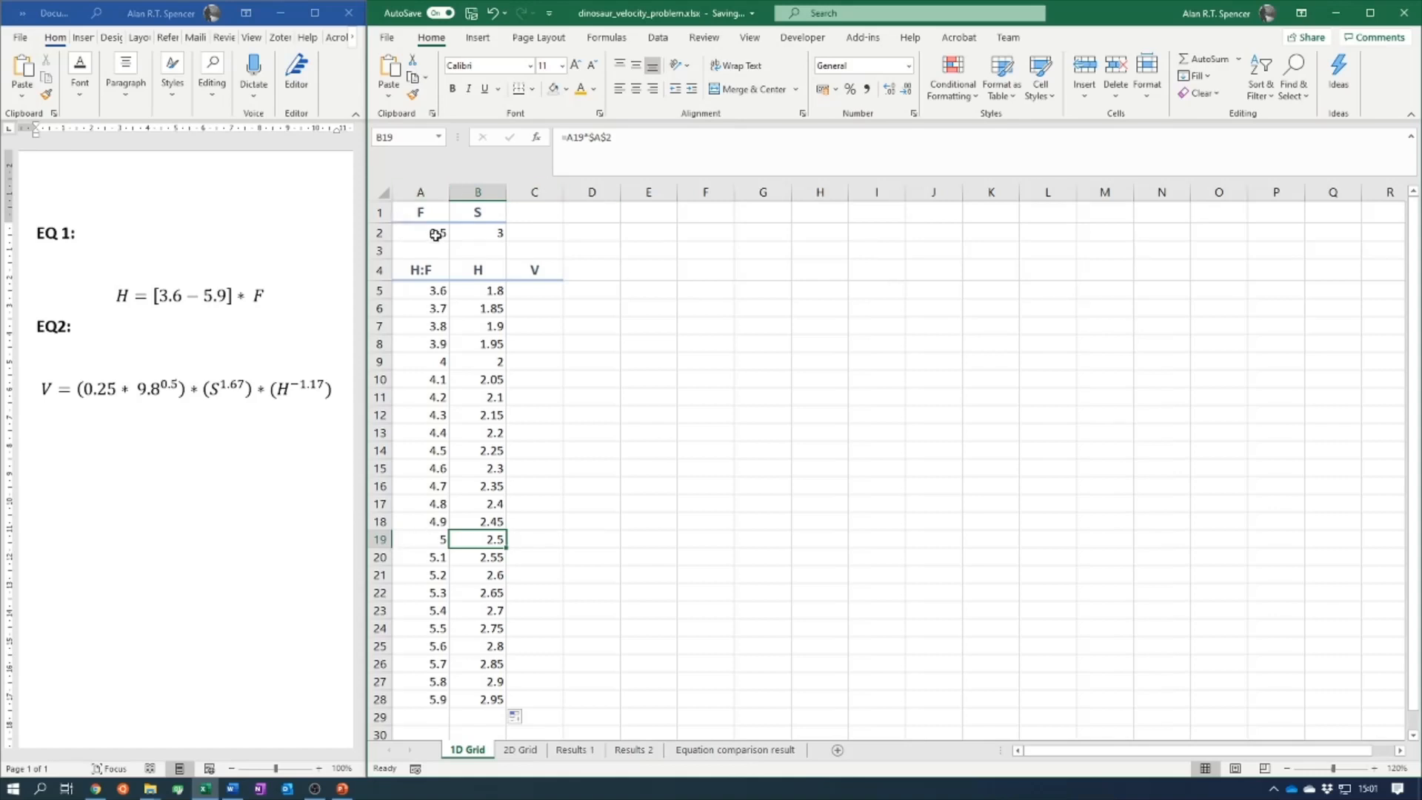
pyautogui.click(638, 150)
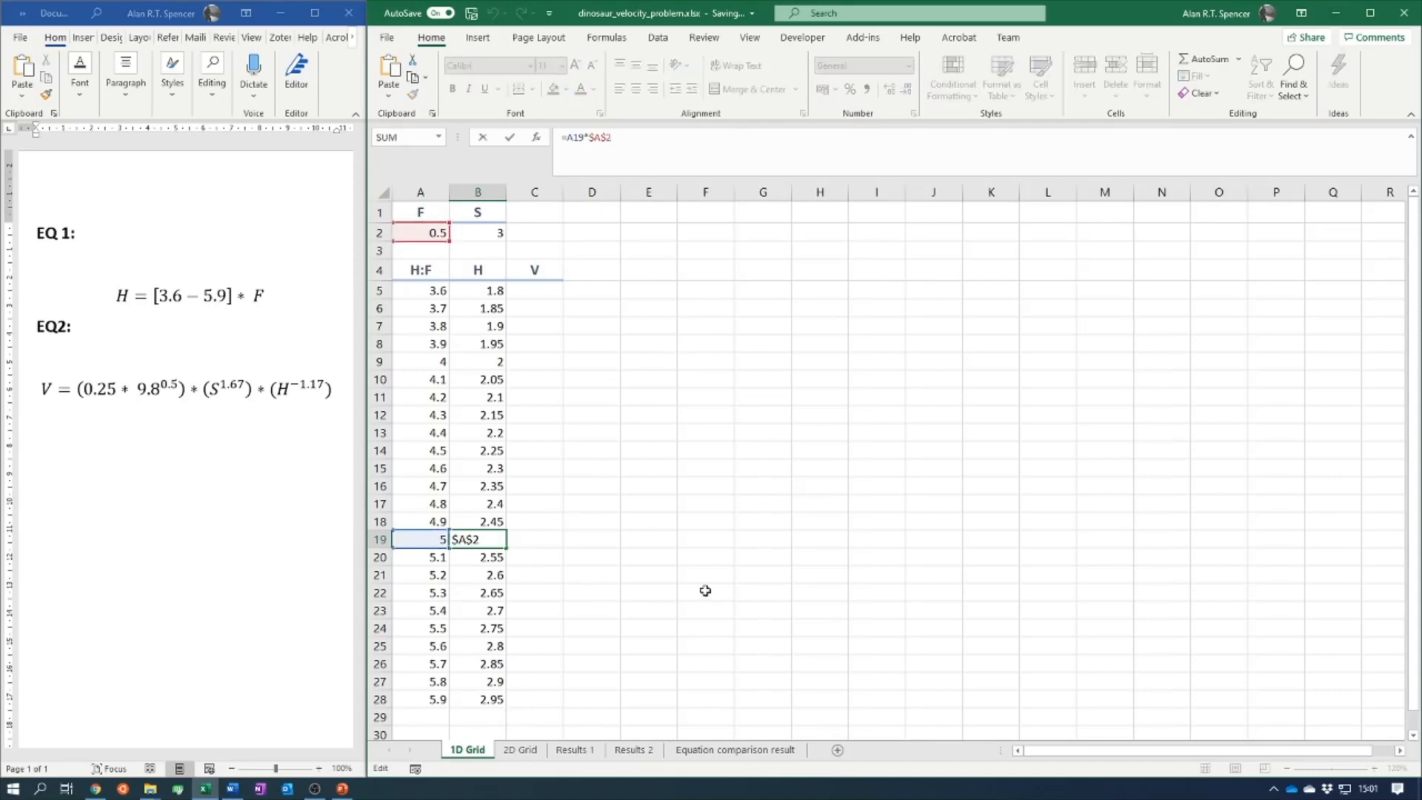
pyautogui.press('Return')
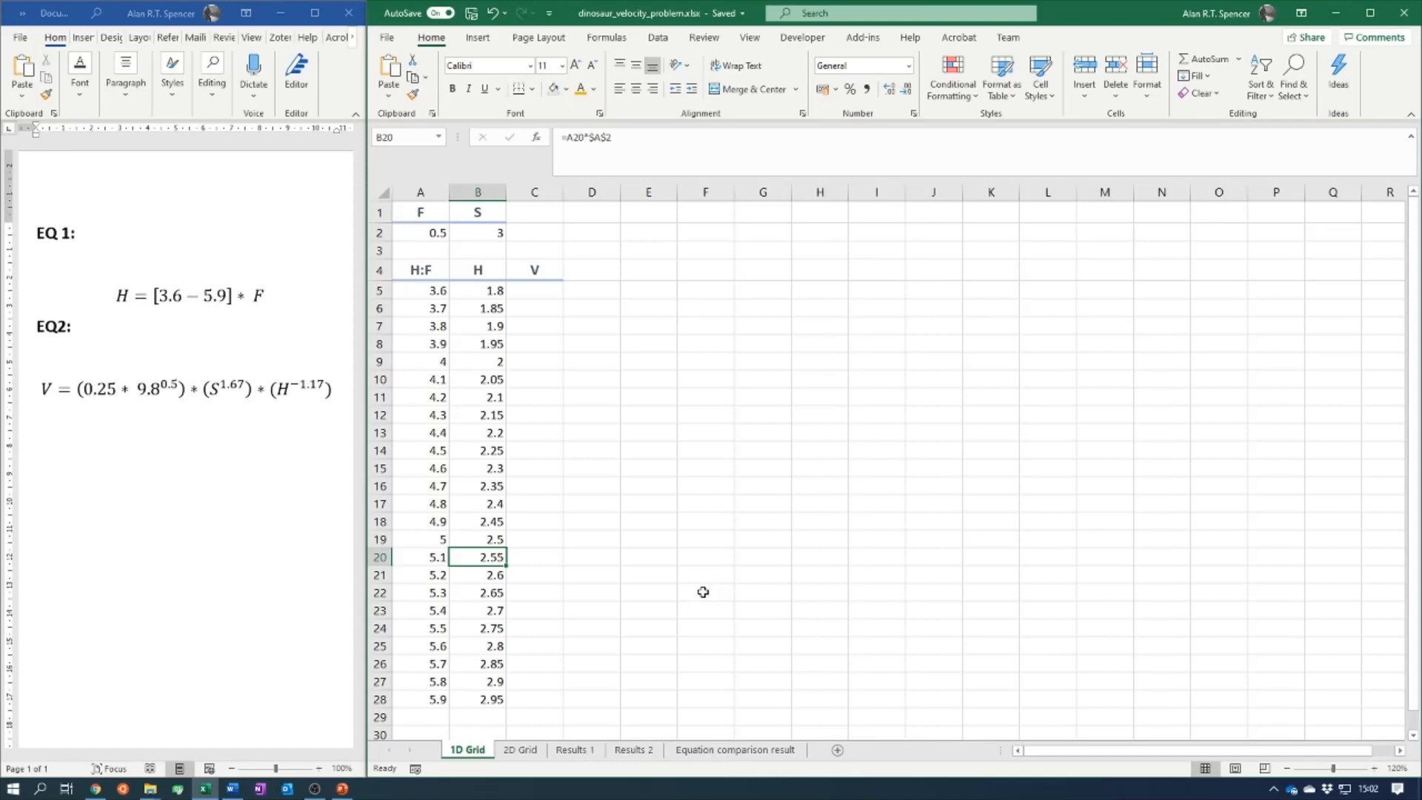
# - Enter the EQ2 velocity formula = (0.25*9.8^0.5) * (B2^1.67) * (B5^-1.17) in cell C5
pyautogui.click(60, 345)
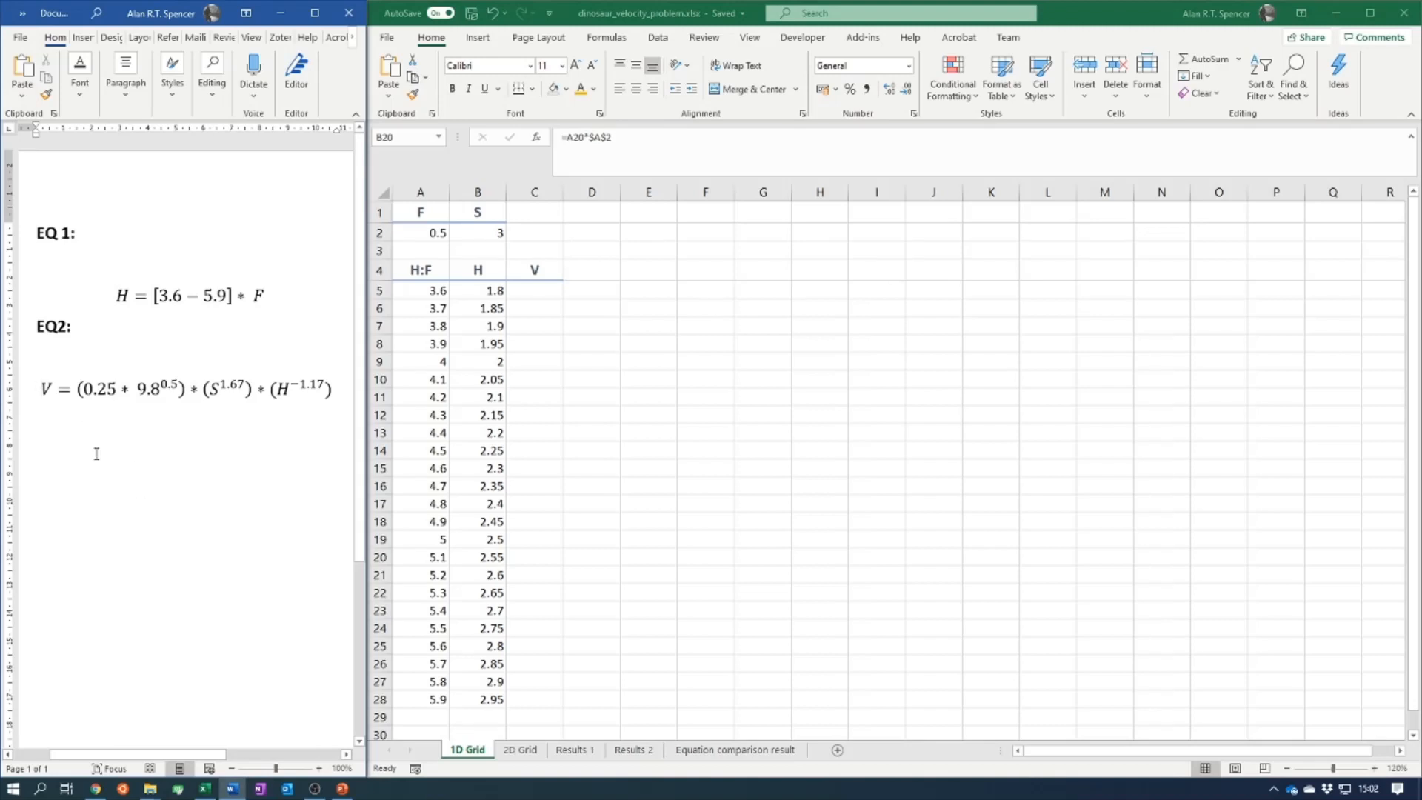
pyautogui.click(88, 406)
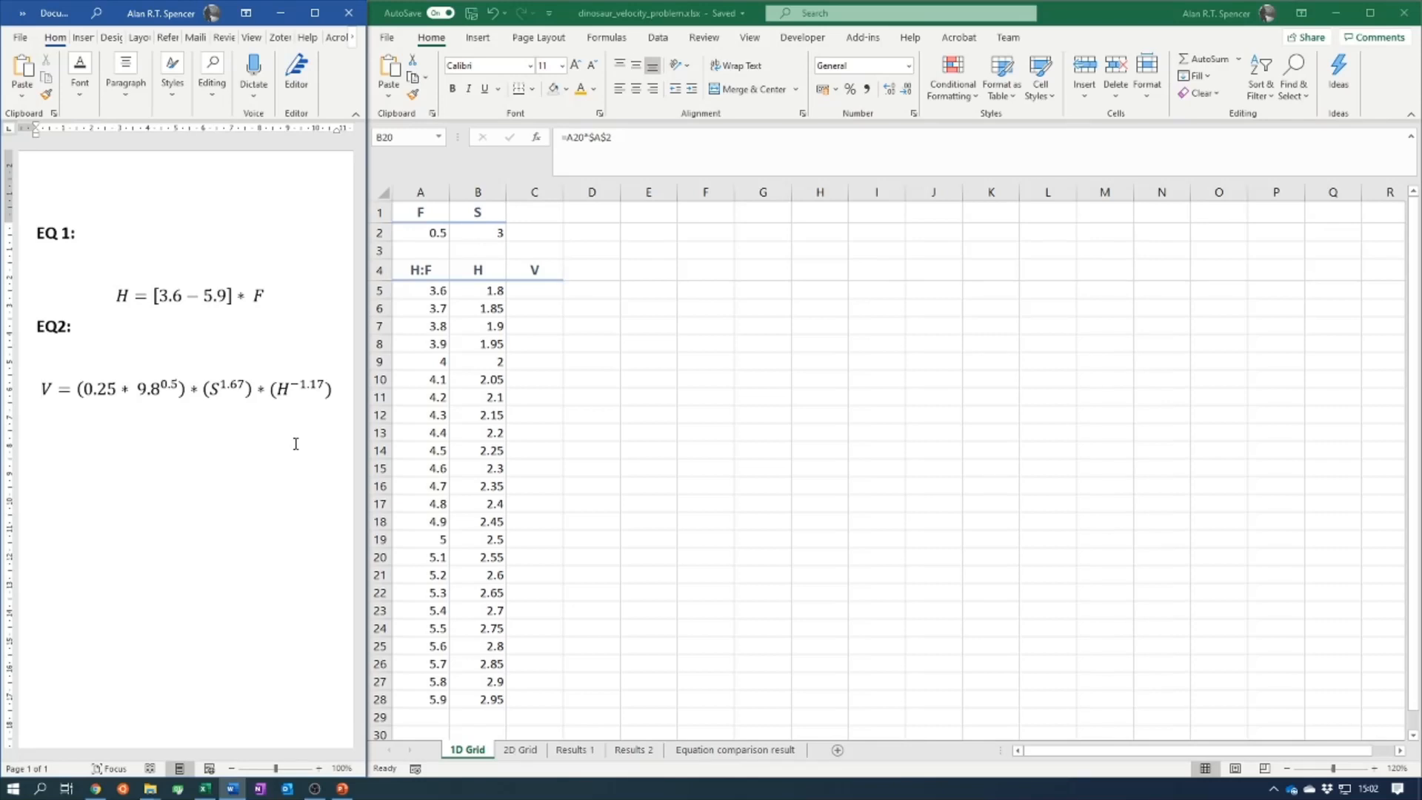
pyautogui.click(548, 290)
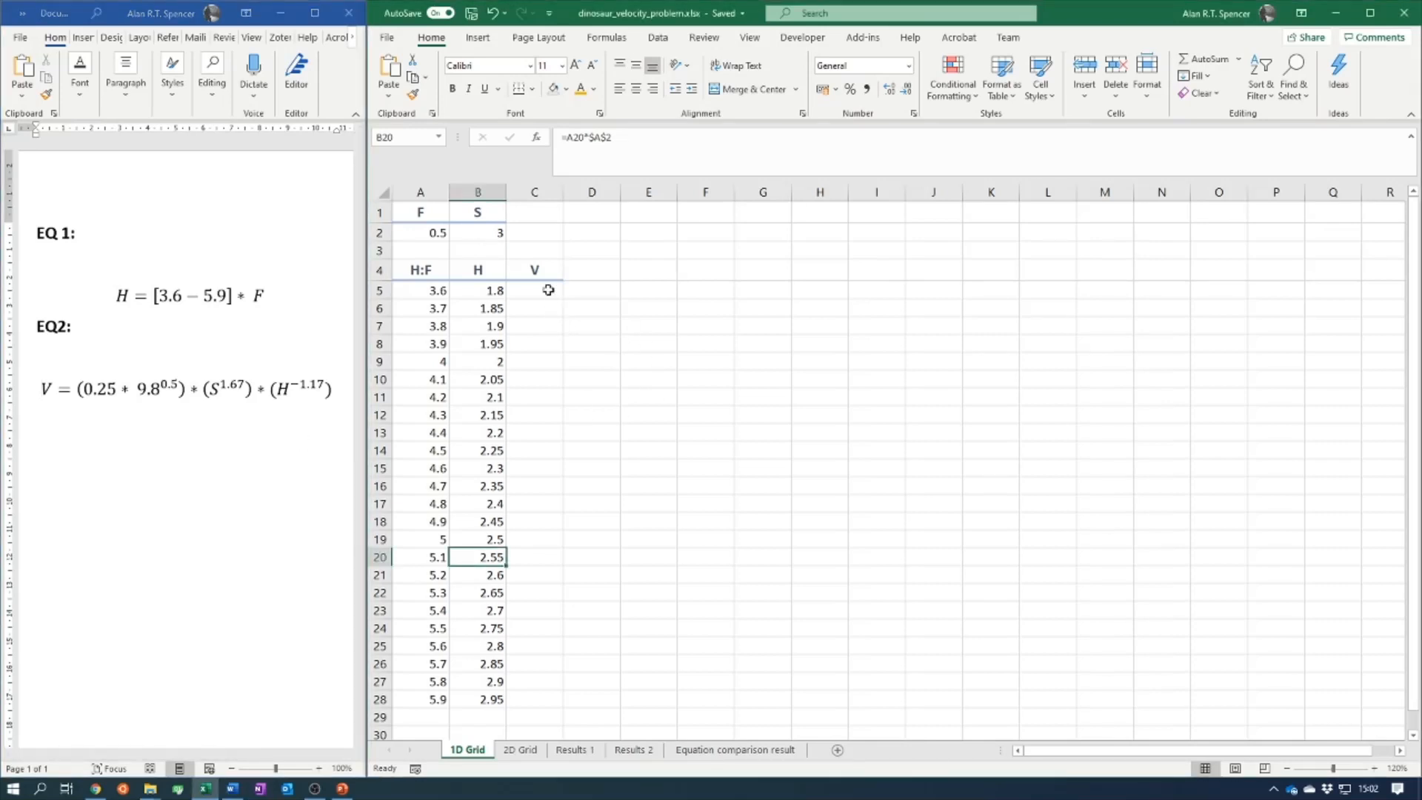
pyautogui.click(548, 290)
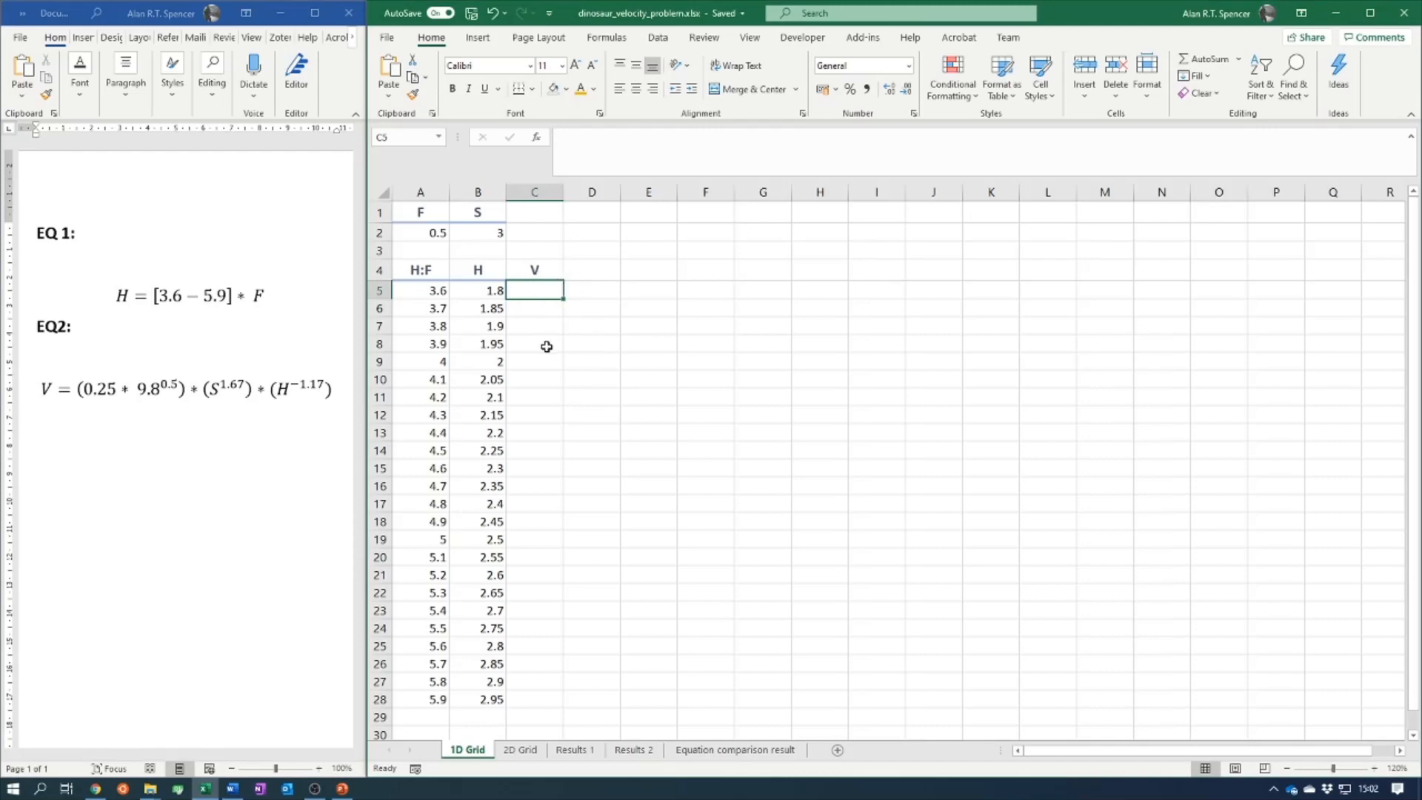
pyautogui.click(574, 159)
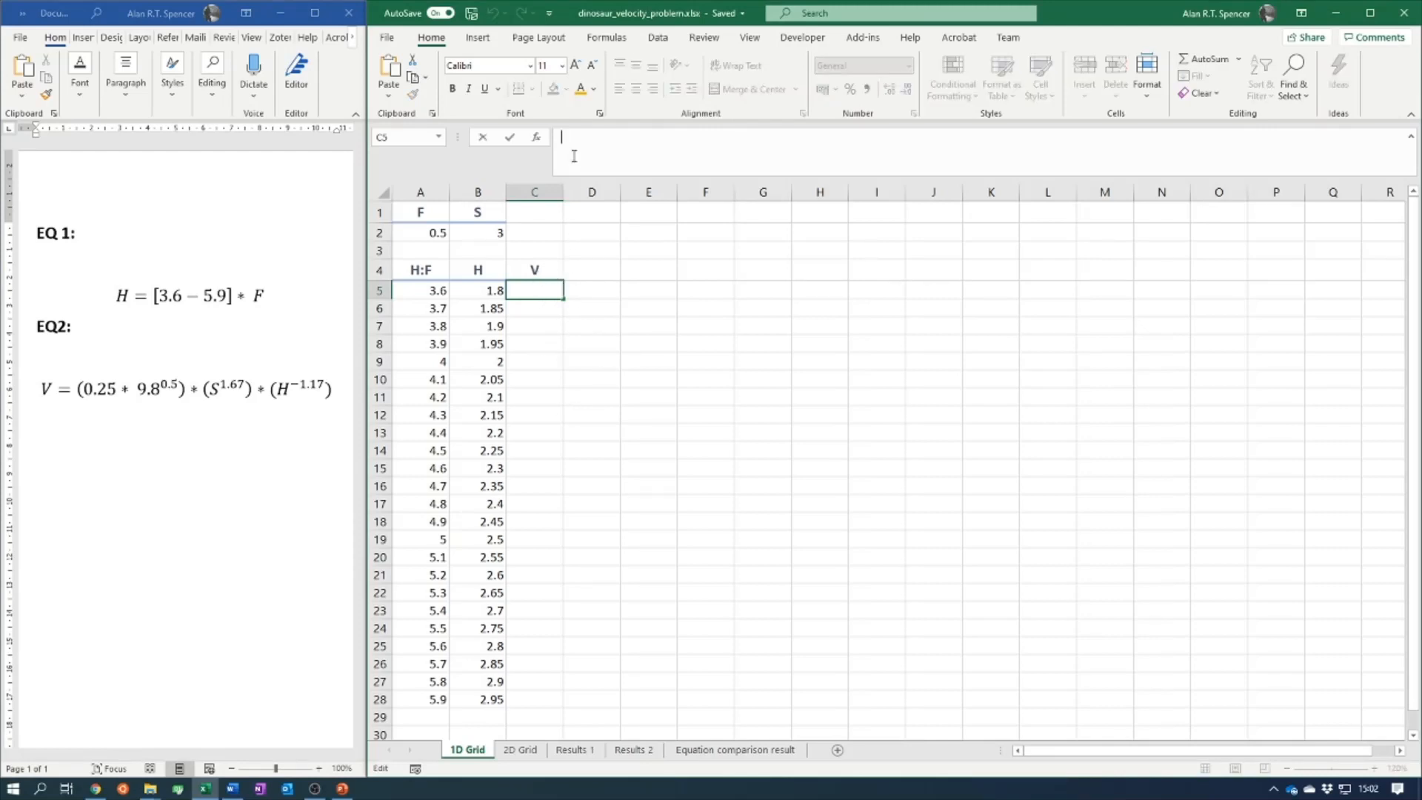
pyautogui.write('=')
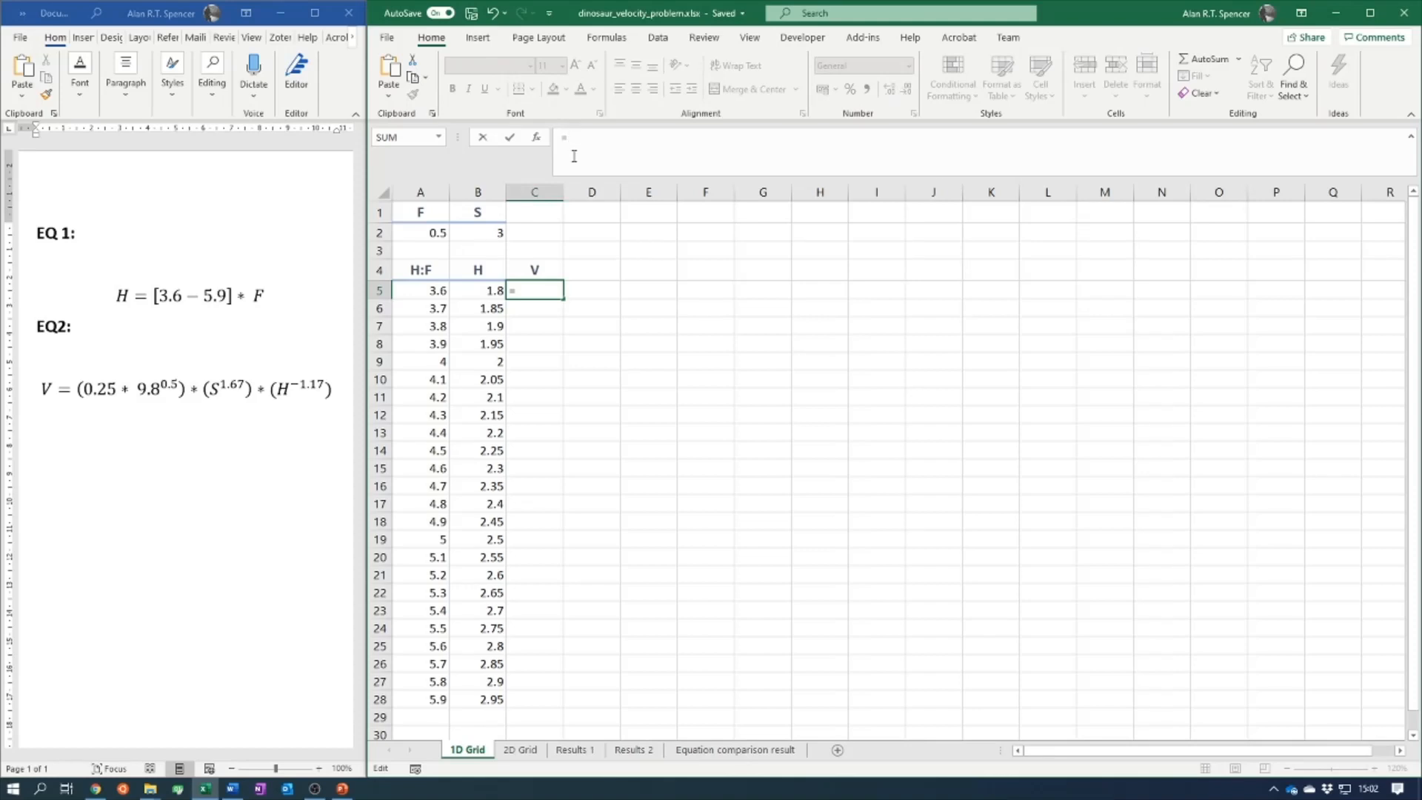
pyautogui.write('(0.25*9.8^0.5) * (')
pyautogui.click(484, 235)
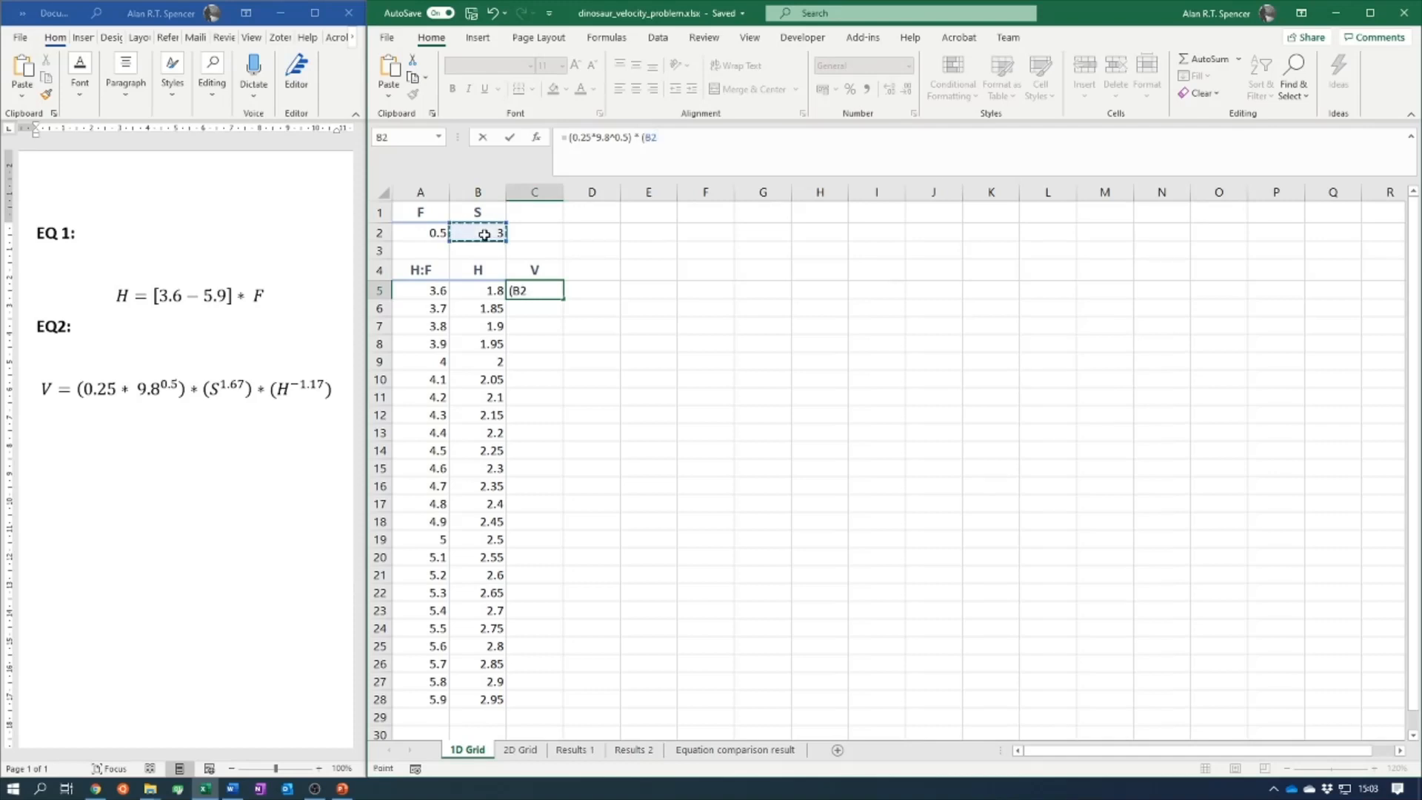
pyautogui.write('^1.67) * (')
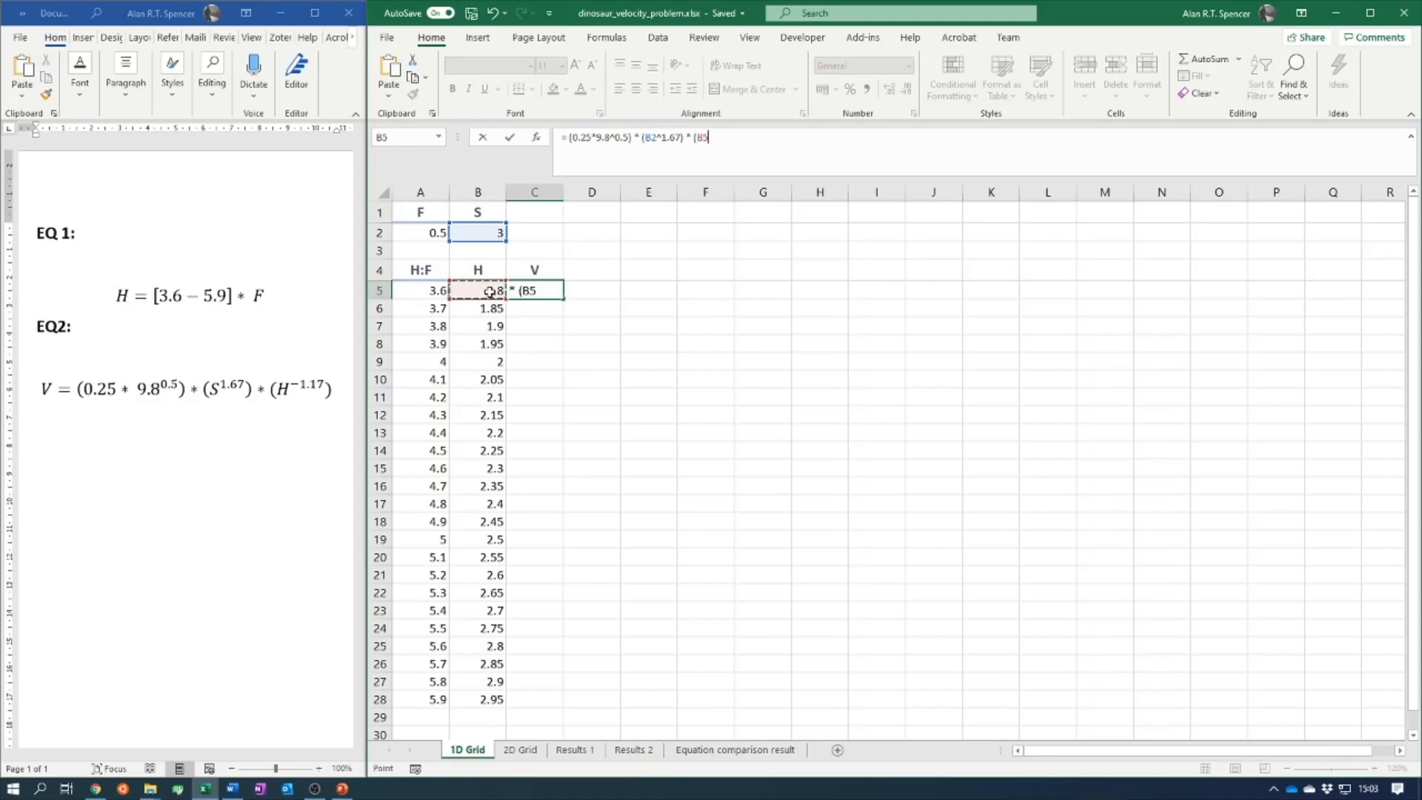
pyautogui.write('^-1.17)')
pyautogui.press('Return')
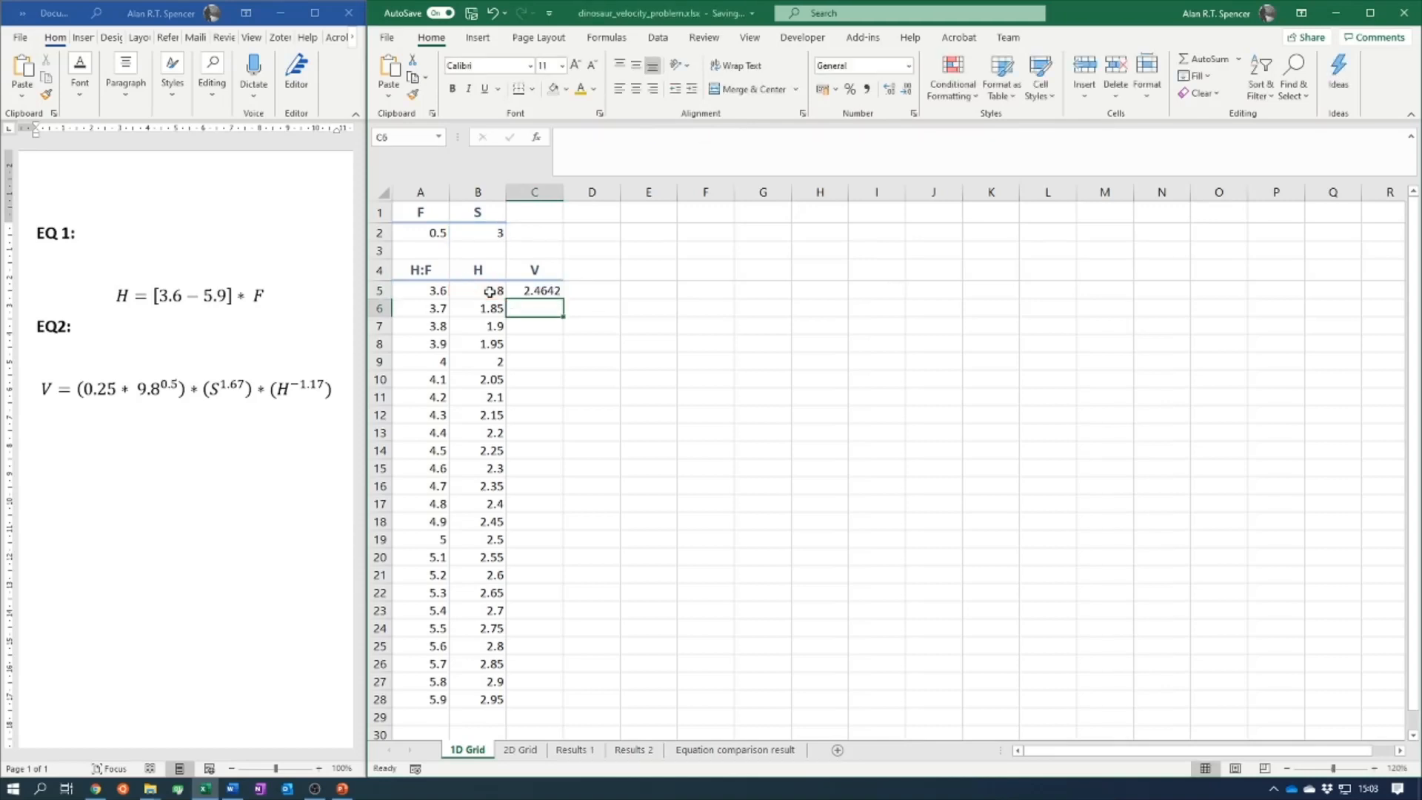
# - Review the velocity formula in C5 and try filling it with its relative references down column C to row 28
pyautogui.click(542, 289)
pyautogui.click(761, 139)
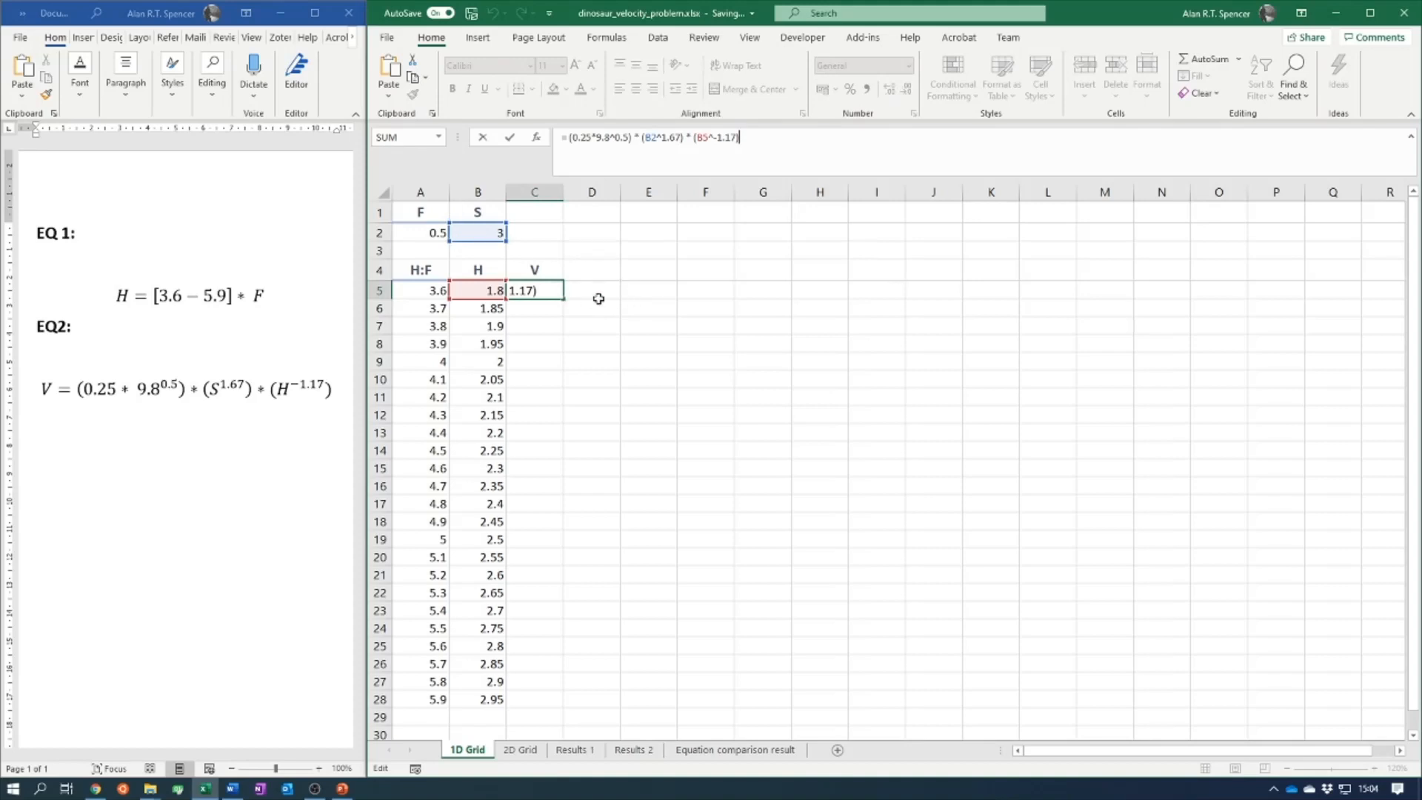
pyautogui.press('Return')
pyautogui.click(555, 292)
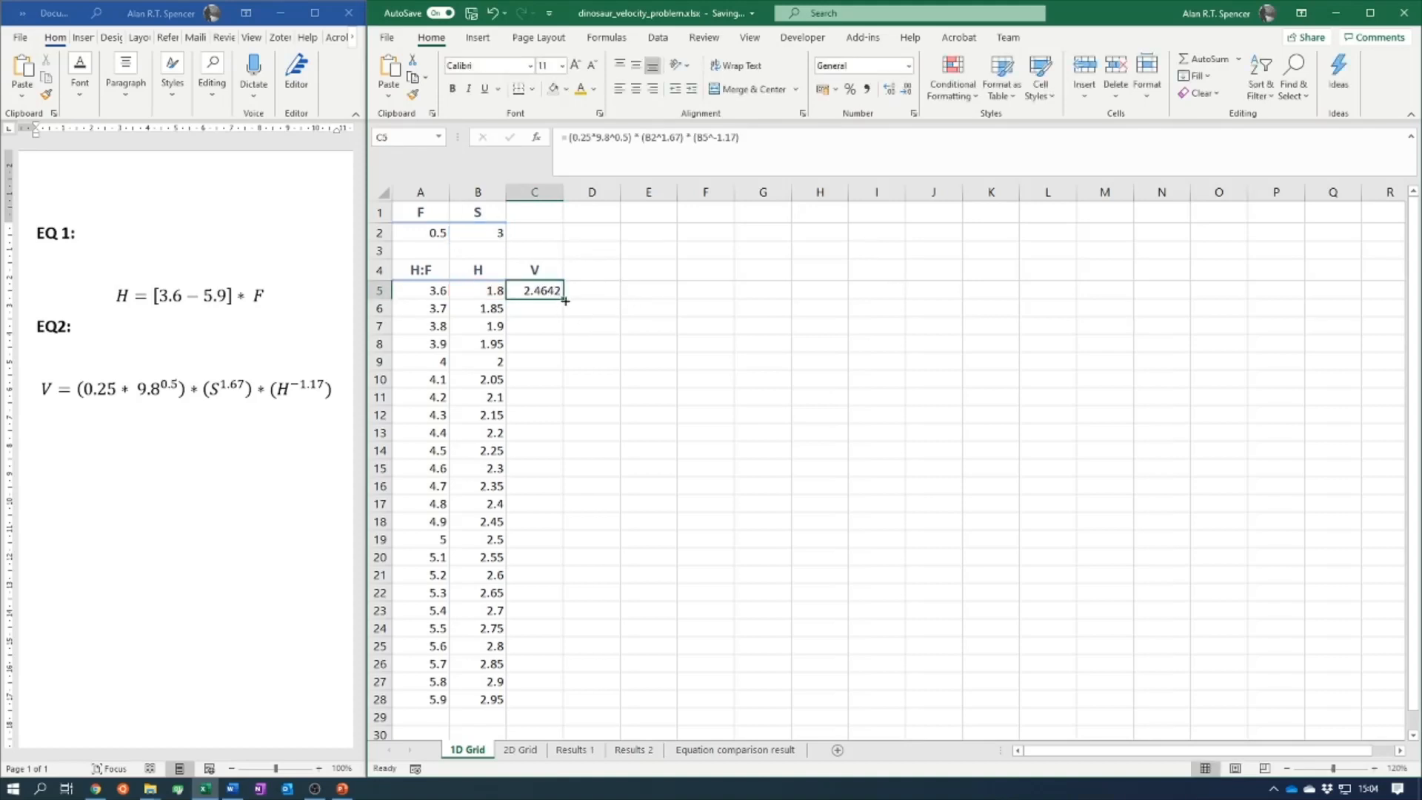
pyautogui.moveTo(565, 301); pyautogui.dragTo(547, 713)
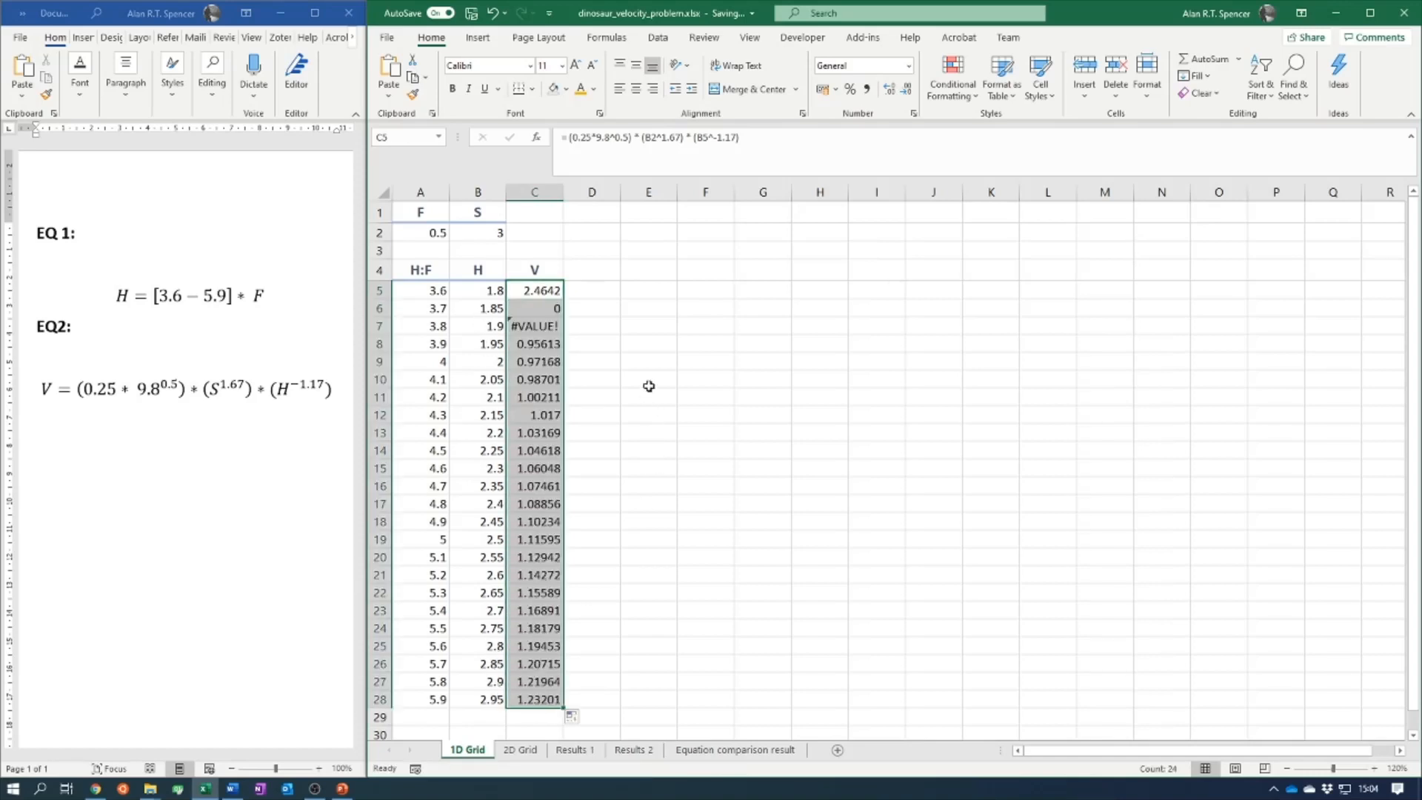
# - Compare the cell references in the C7 and C5 velocity formulas to trace the #VALUE! error
pyautogui.click(649, 327)
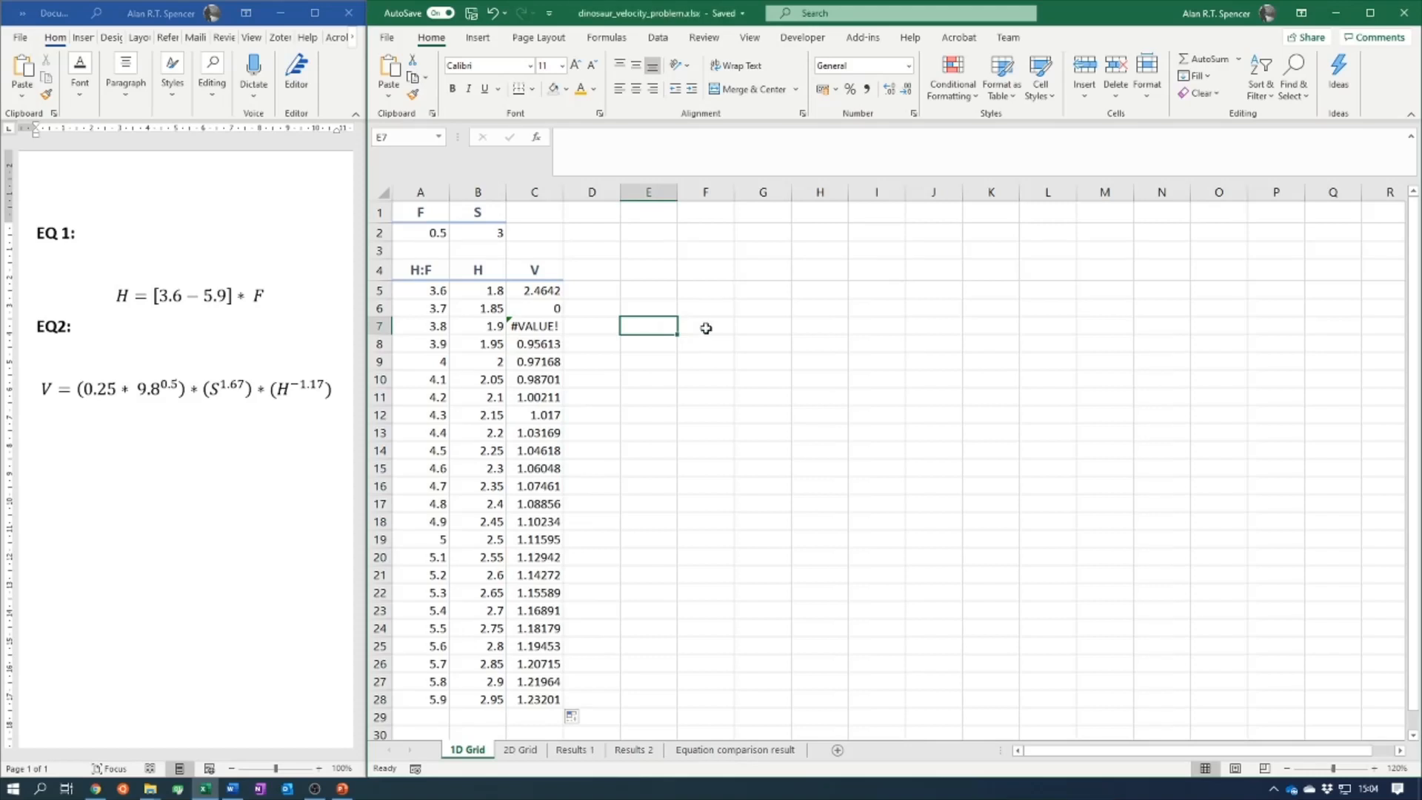
pyautogui.click(553, 327)
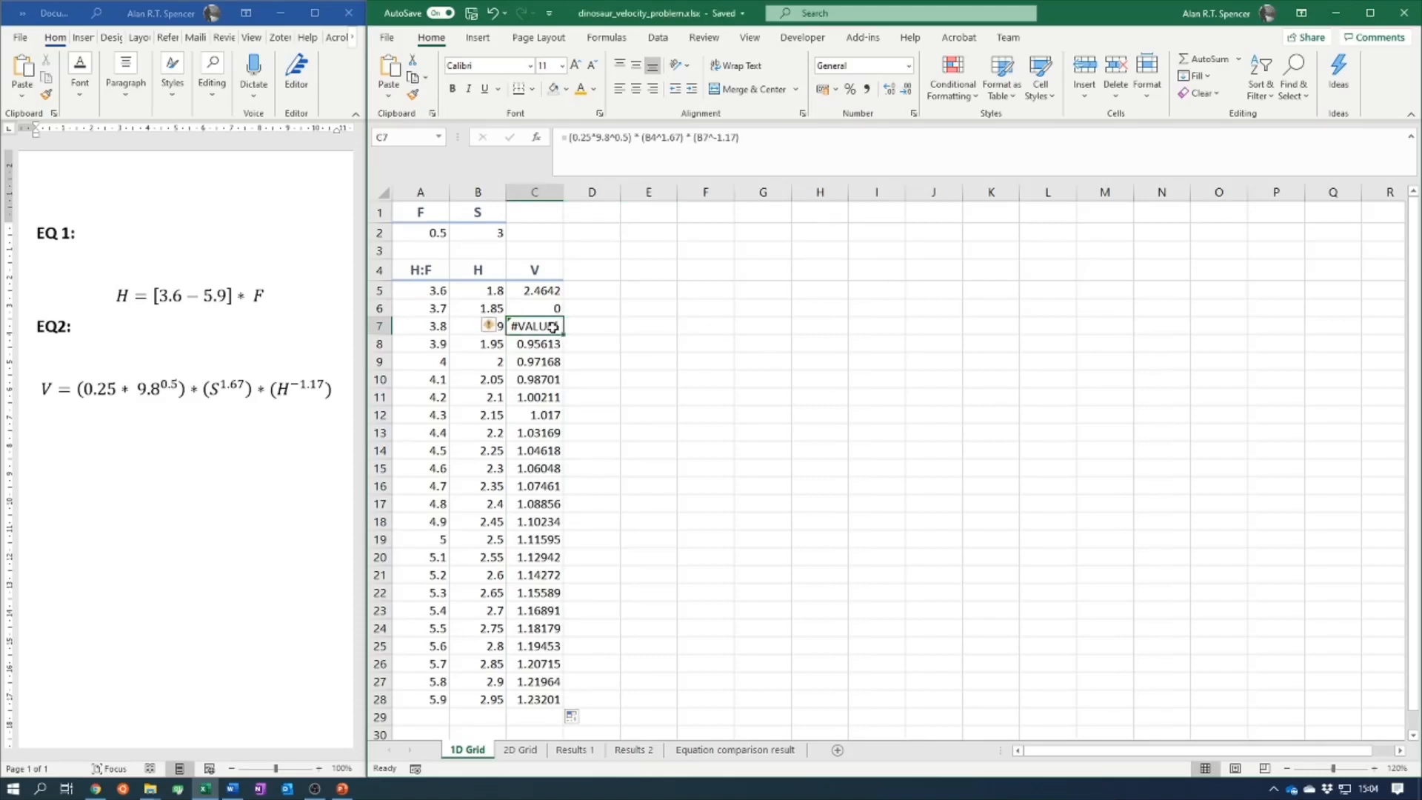
pyautogui.click(546, 293)
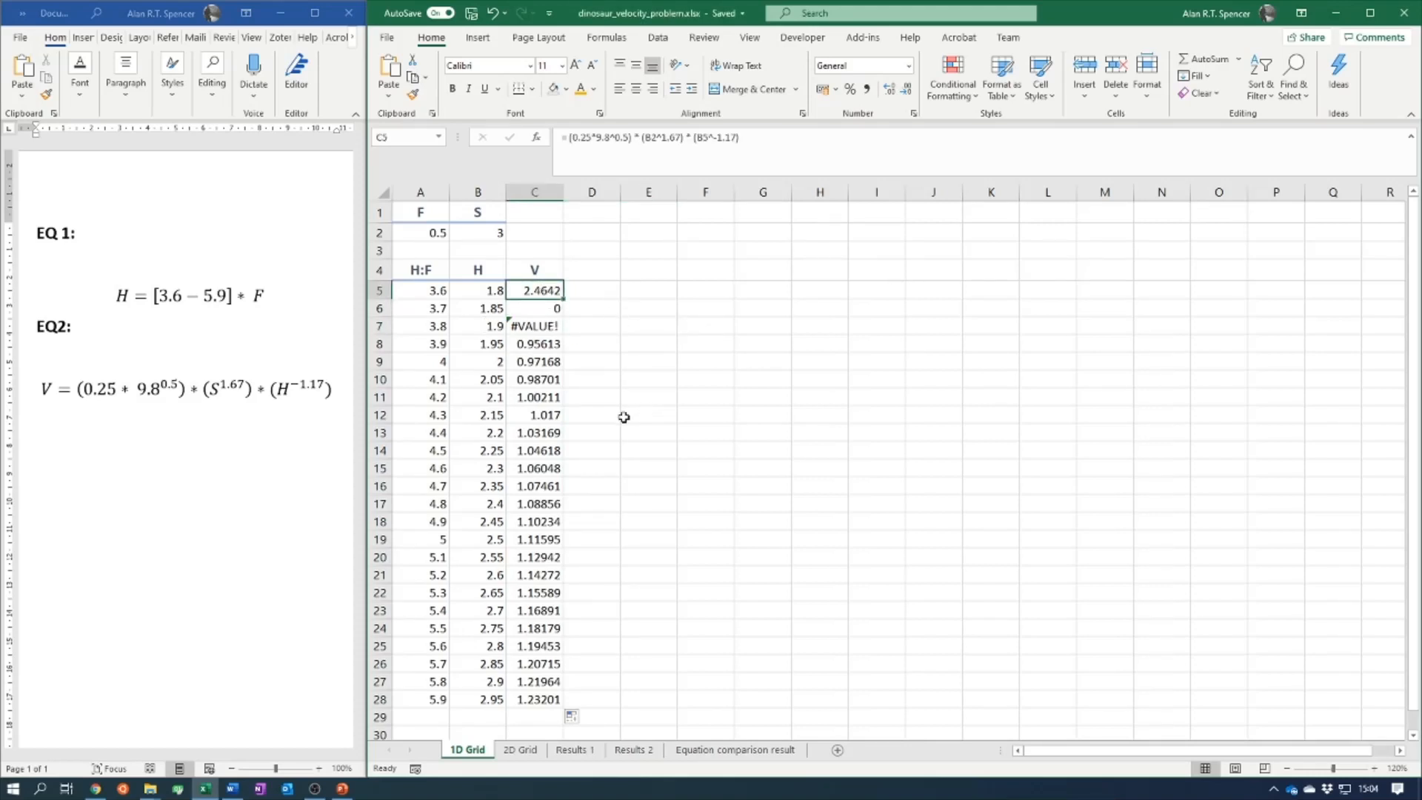
pyautogui.click(564, 326)
pyautogui.click(645, 310)
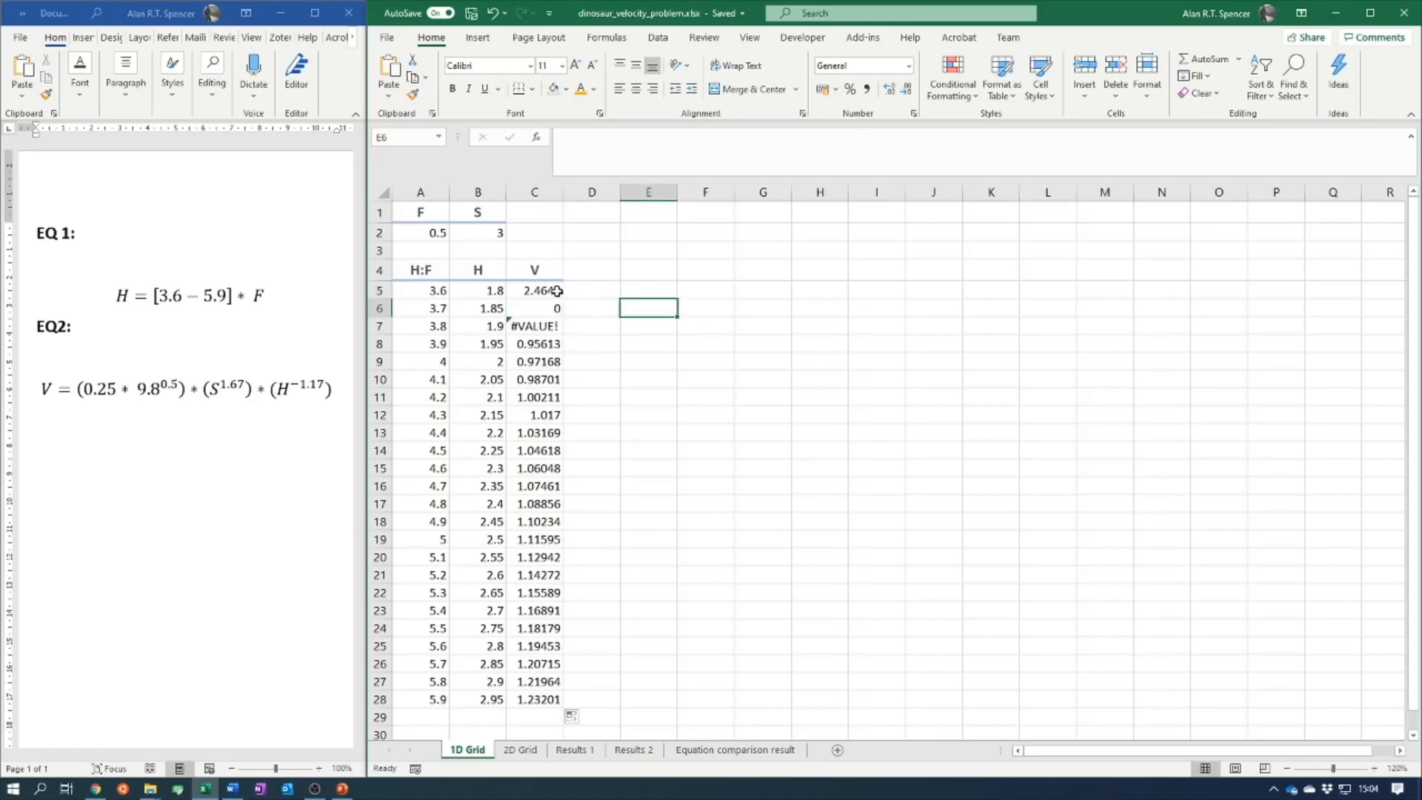
# - Make the S reference in the C5 formula absolute as $B$2 and refill the formula down column C to row 28
pyautogui.click(548, 290)
pyautogui.click(796, 146)
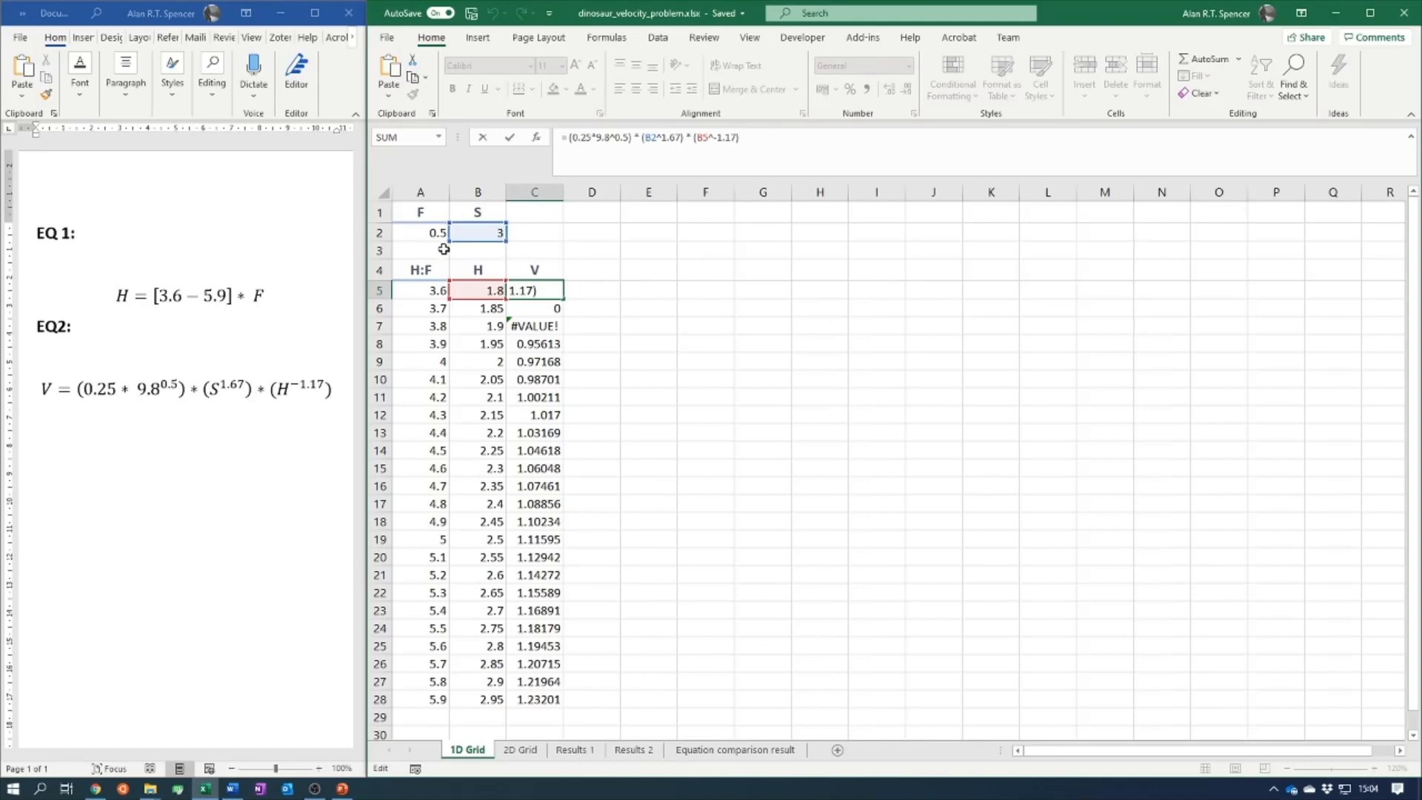
pyautogui.click(649, 136)
pyautogui.write('$B$')
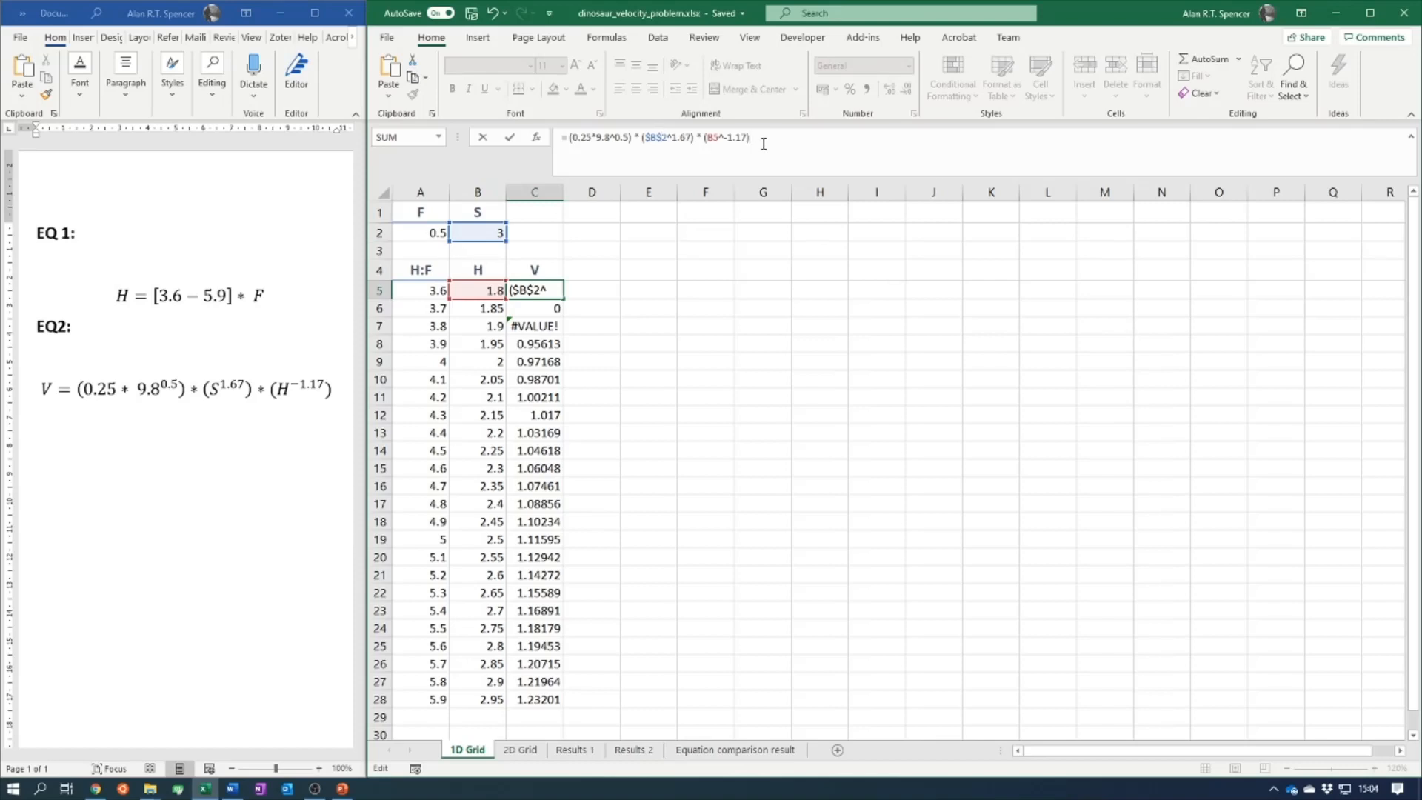
pyautogui.hotkey('ctrl', 'Return')
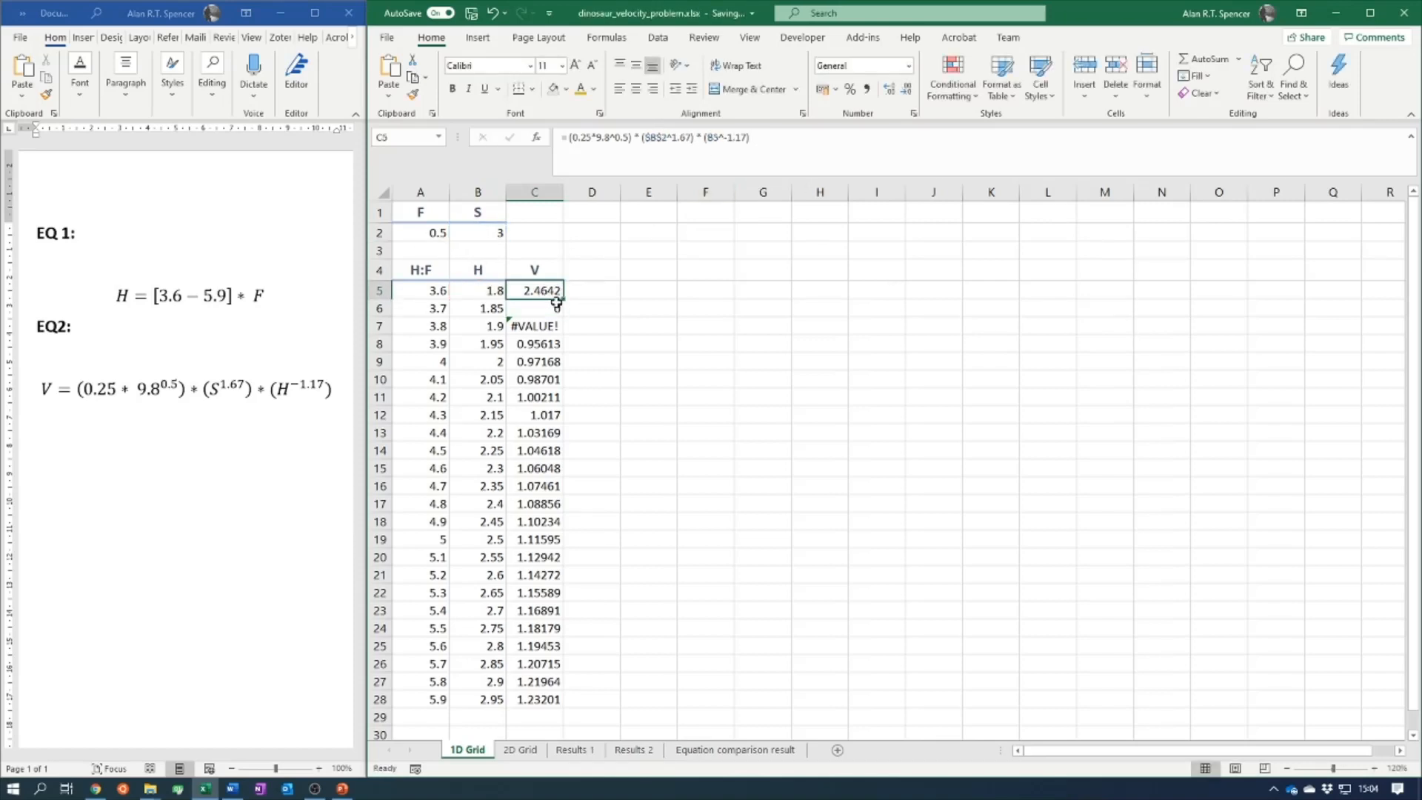
pyautogui.moveTo(556, 303); pyautogui.dragTo(562, 710)
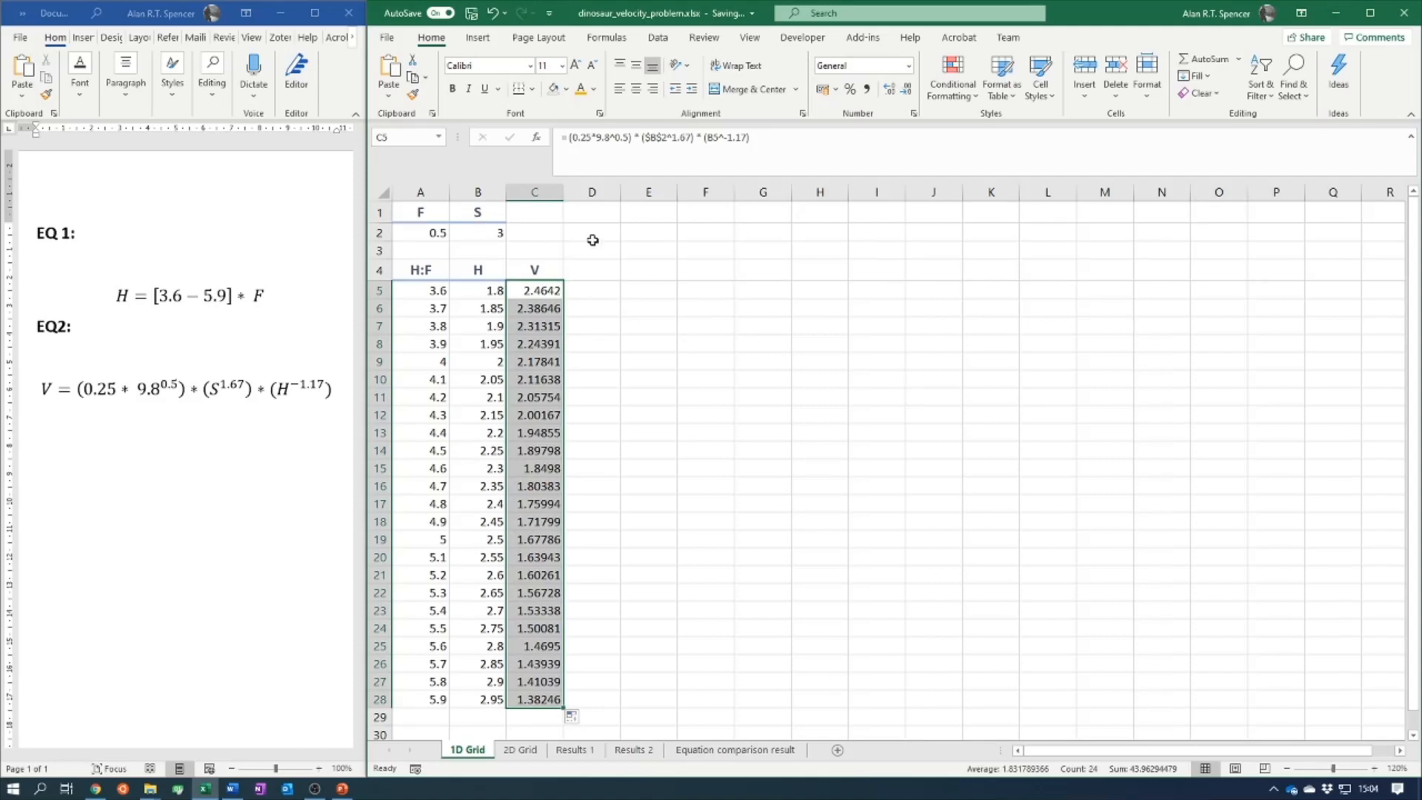
pyautogui.click(630, 244)
# - Test the grid by setting S to 4 in cell B2 and F to 1 in cell A2
pyautogui.click(502, 233)
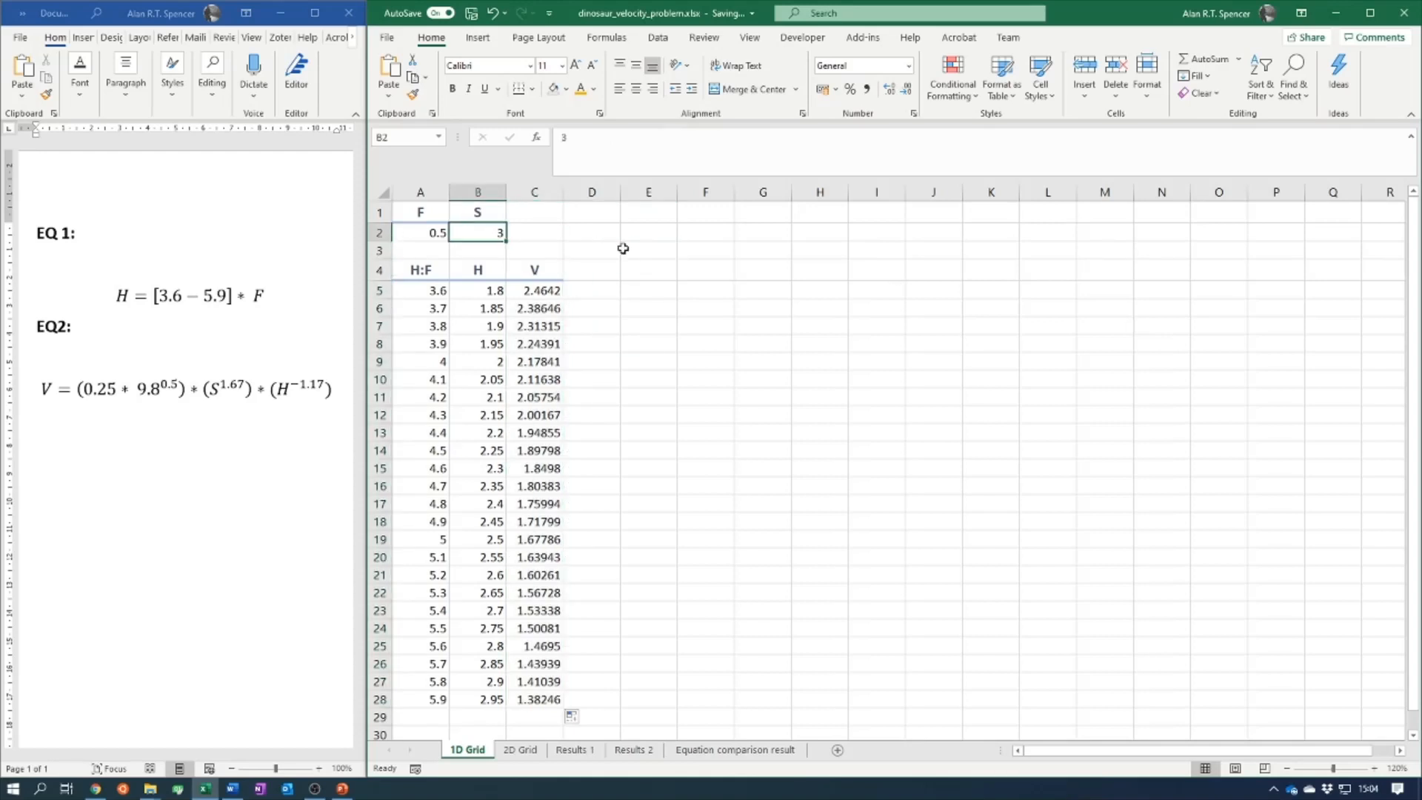
pyautogui.write('4')
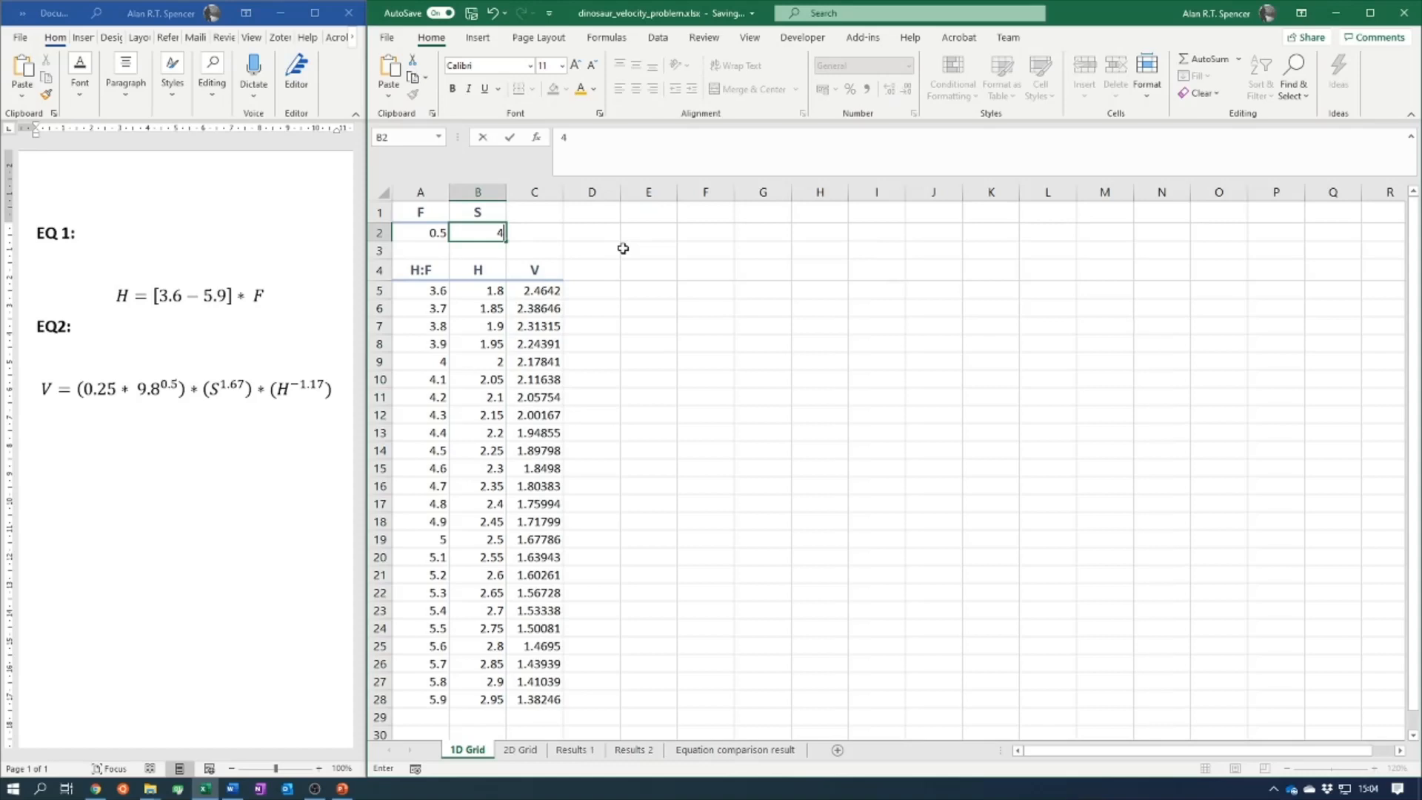
pyautogui.press('Return')
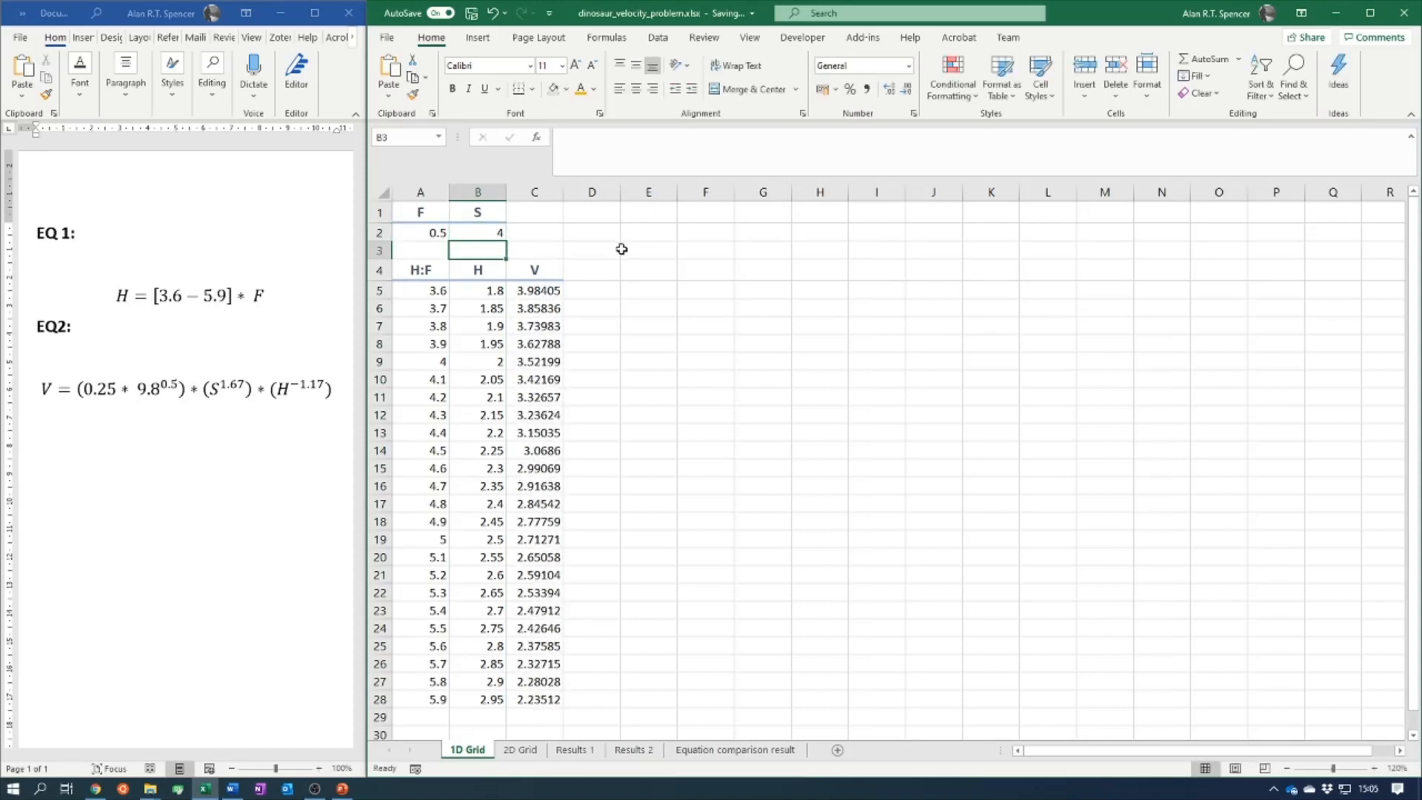
pyautogui.press('Up')
pyautogui.press('Left')
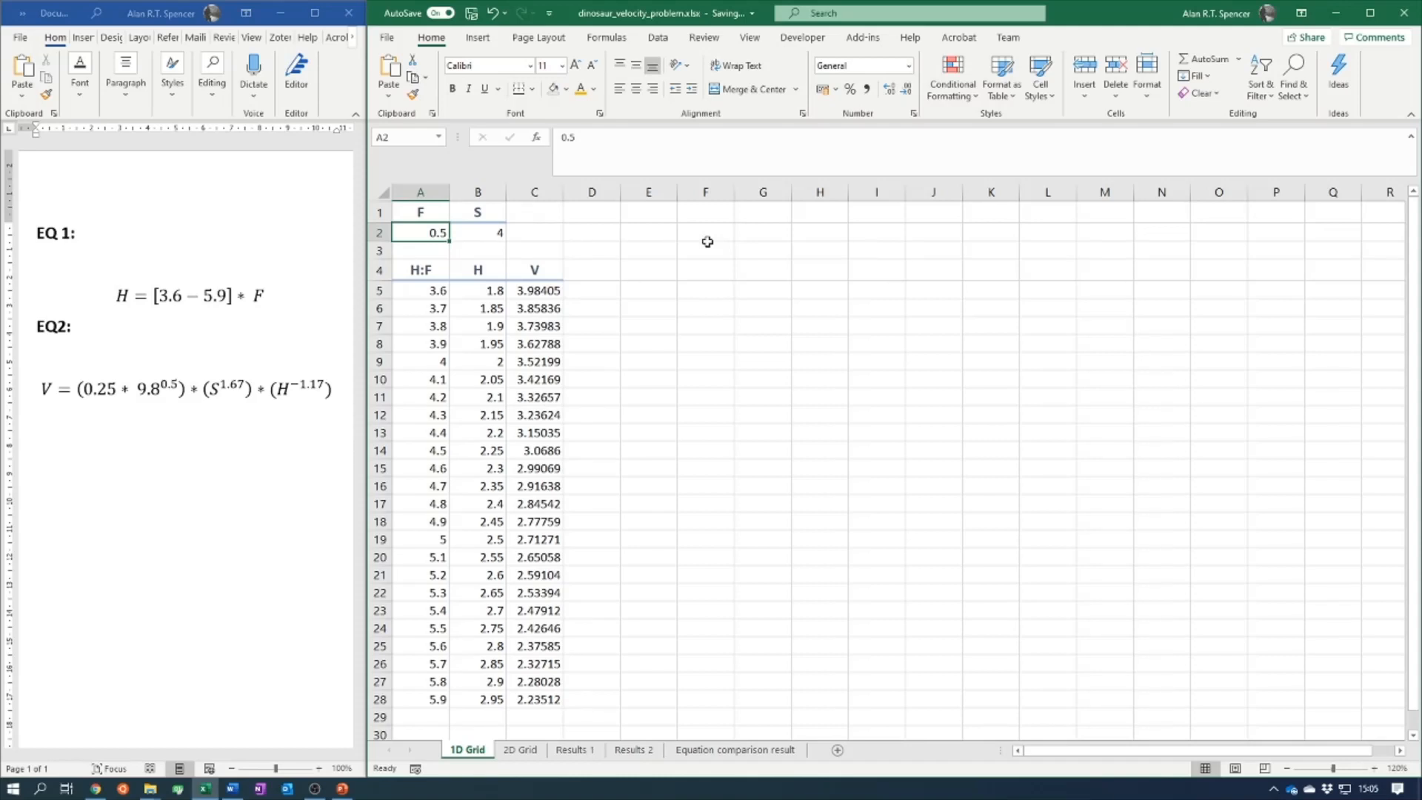
pyautogui.write('1')
pyautogui.press('Return')
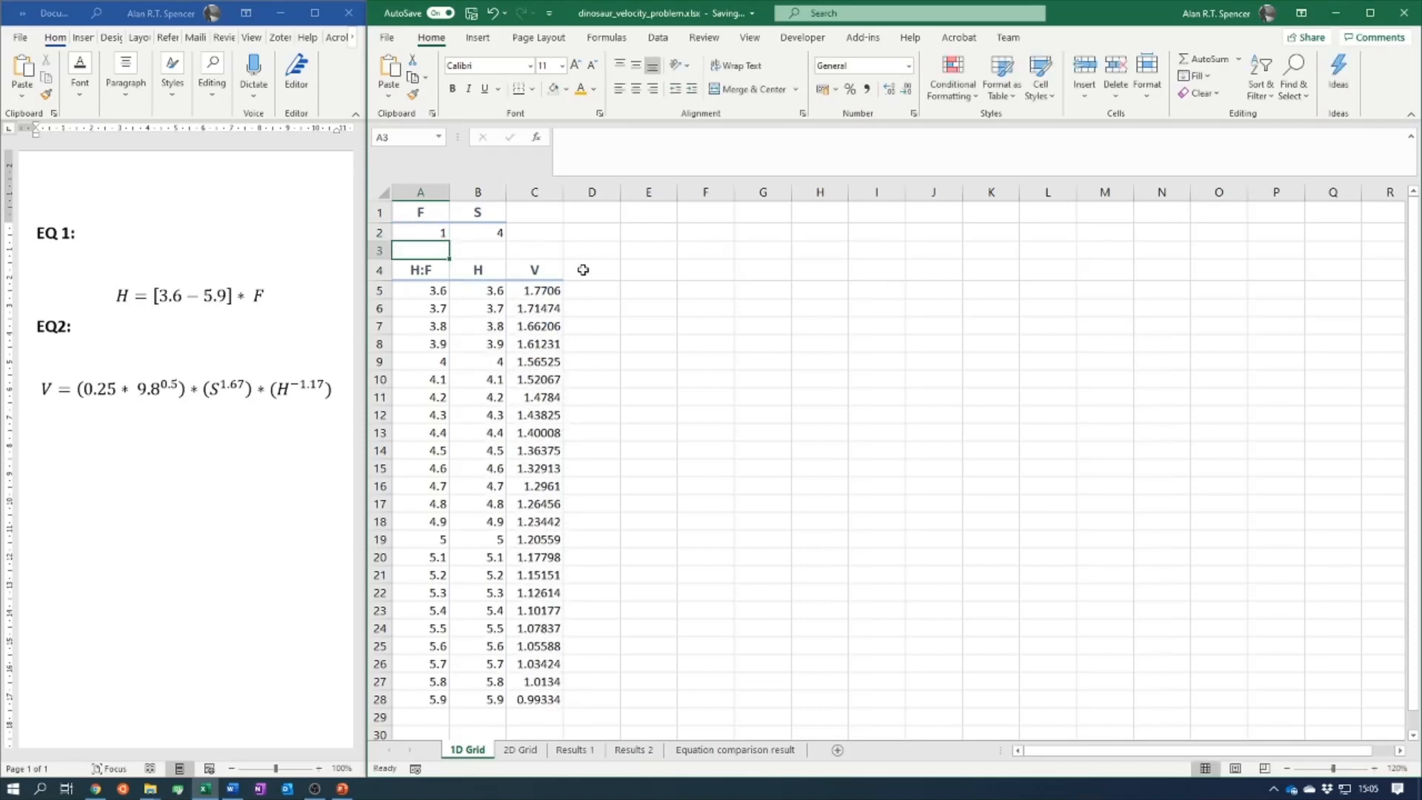
# - Set F to 0.75 in cell A2 and S to 3 in cell B2
pyautogui.click(424, 235)
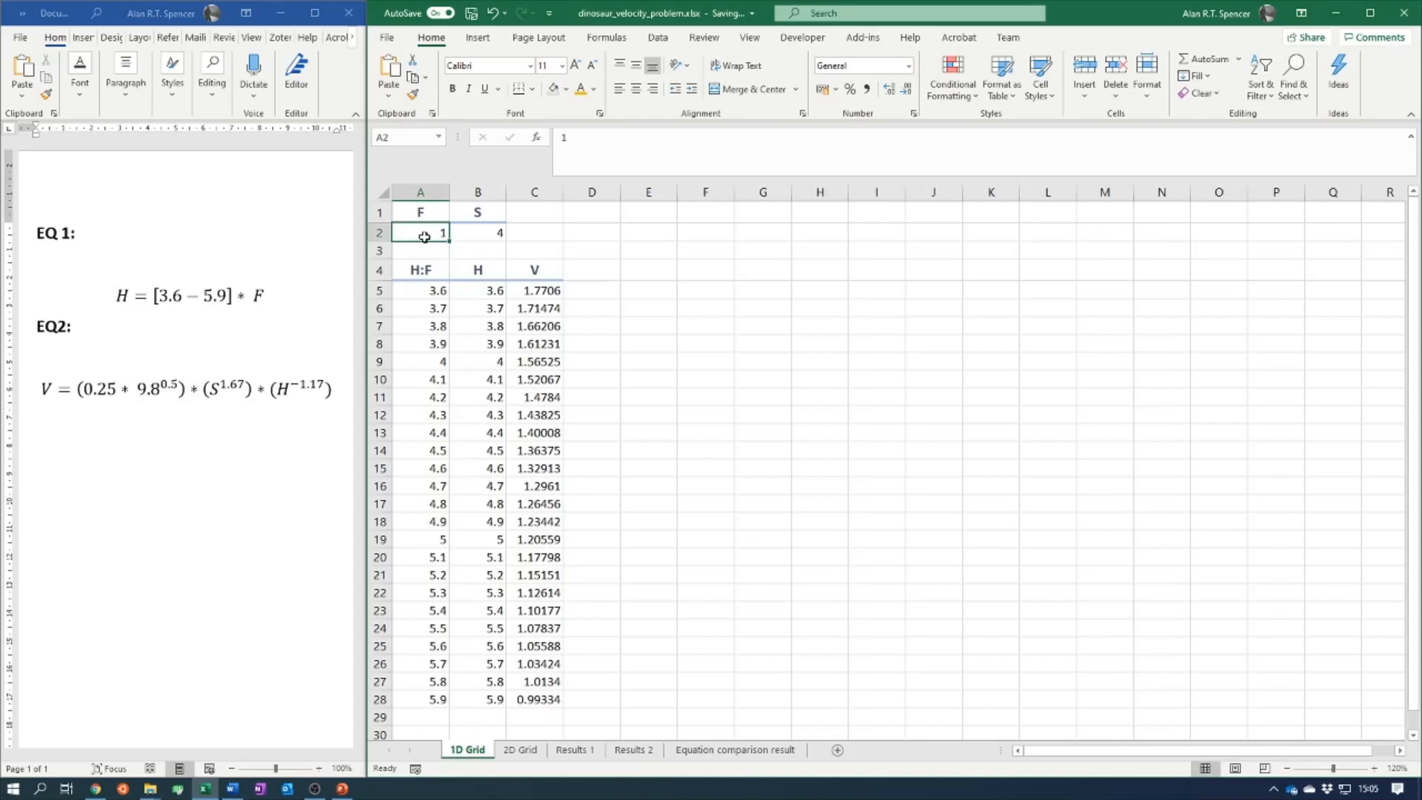
pyautogui.write('0.75')
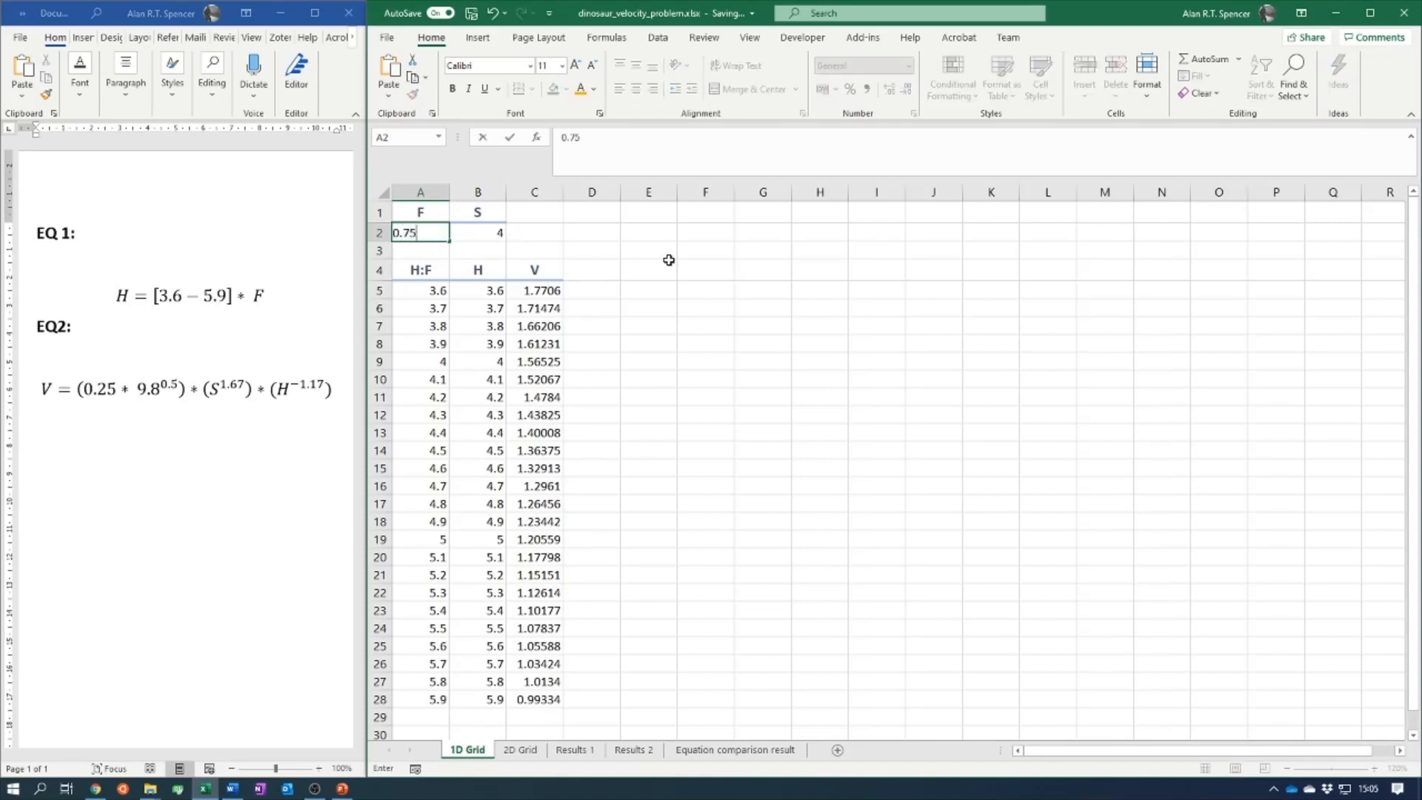
pyautogui.click(669, 260)
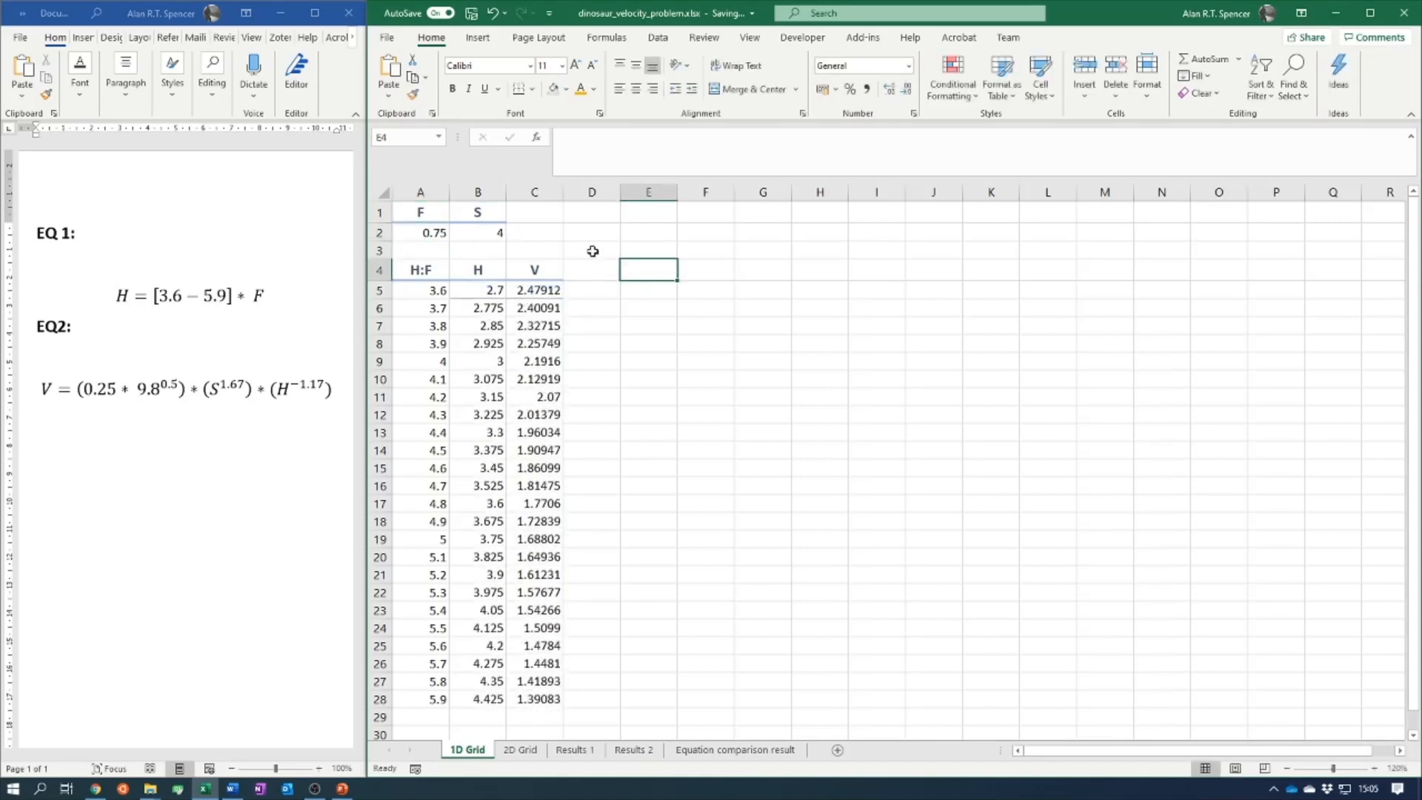
pyautogui.click(489, 232)
pyautogui.write('3')
pyautogui.click(704, 234)
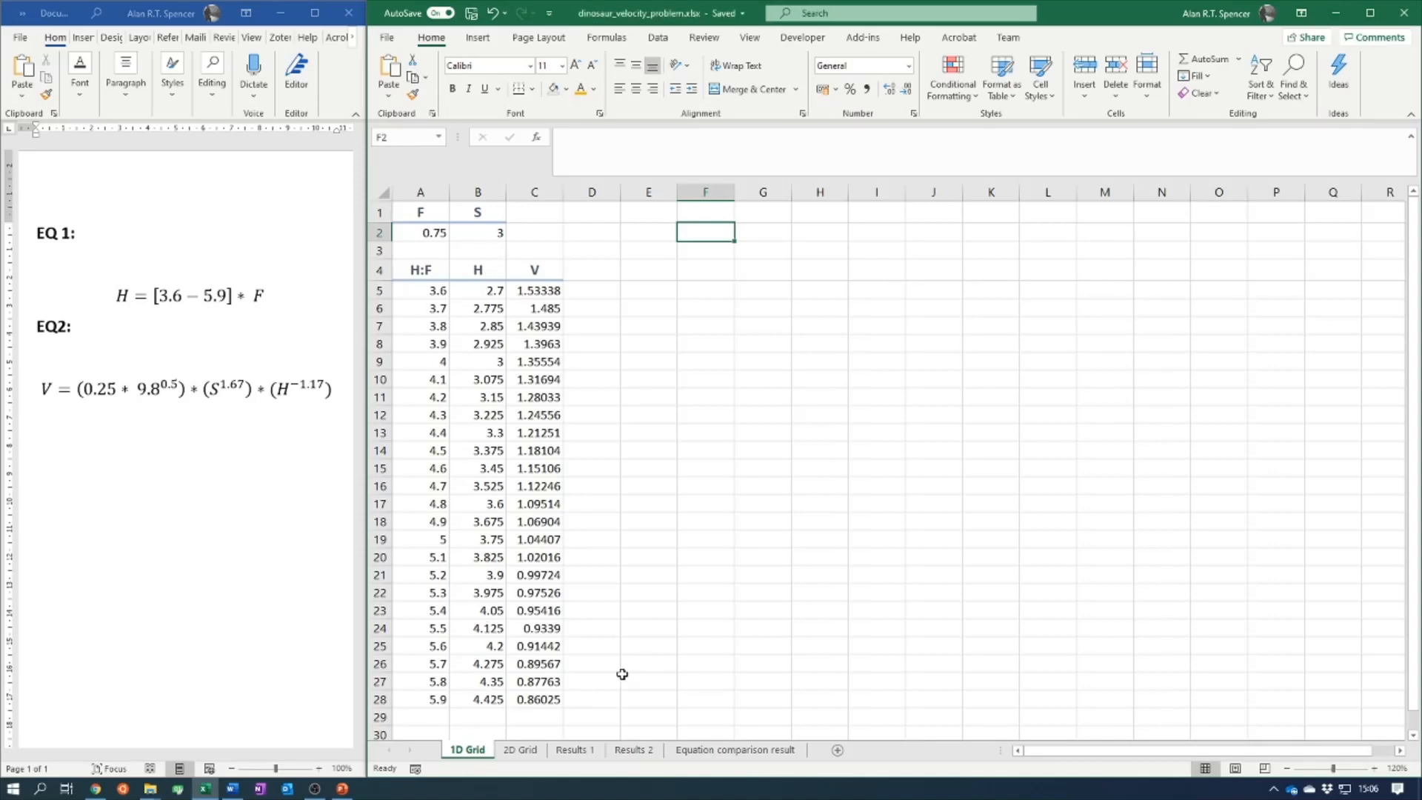
# - Open the 2D Grid sheet and examine the S1 to S11 headers and the S values beneath them
pyautogui.click(521, 750)
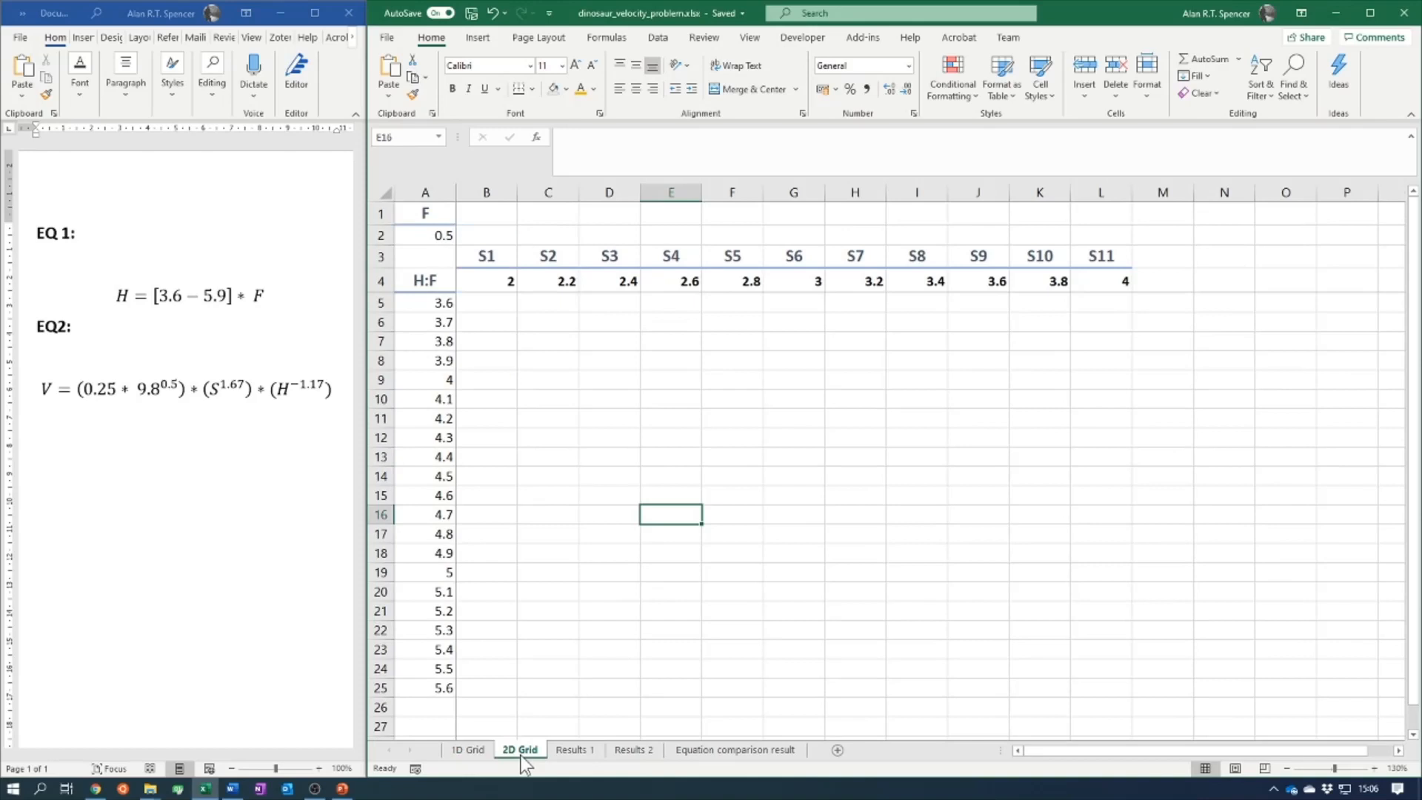
pyautogui.click(1093, 577)
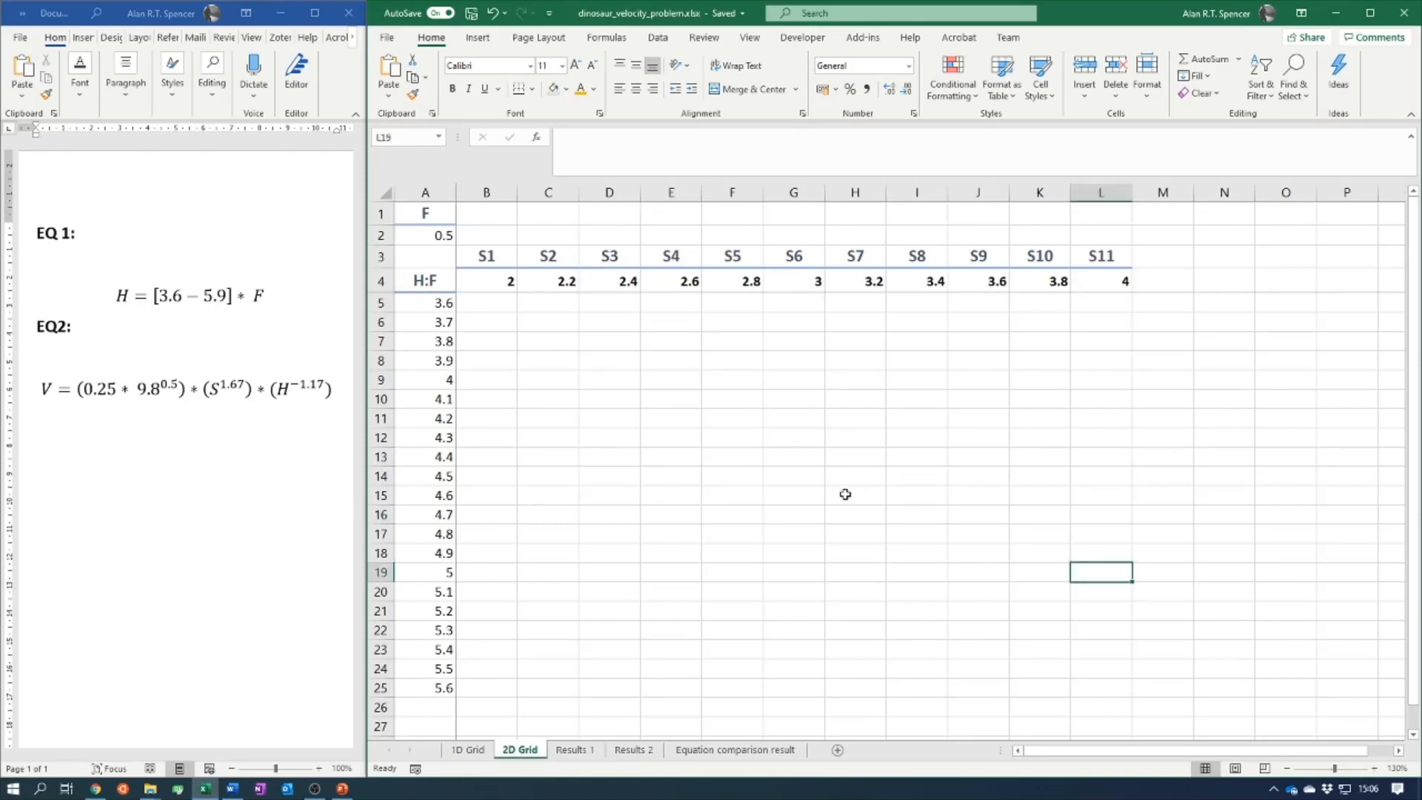
pyautogui.click(481, 260)
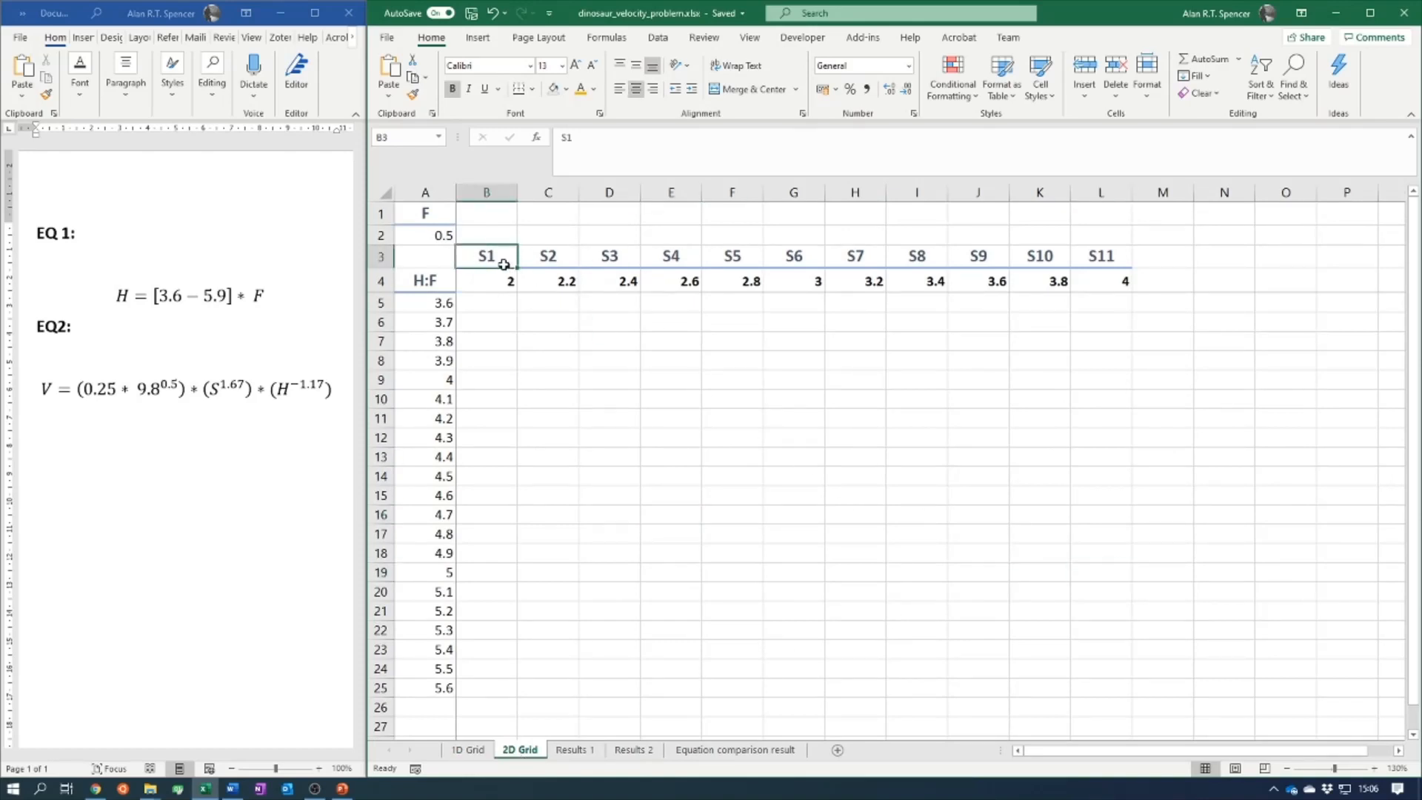
pyautogui.click(1109, 263)
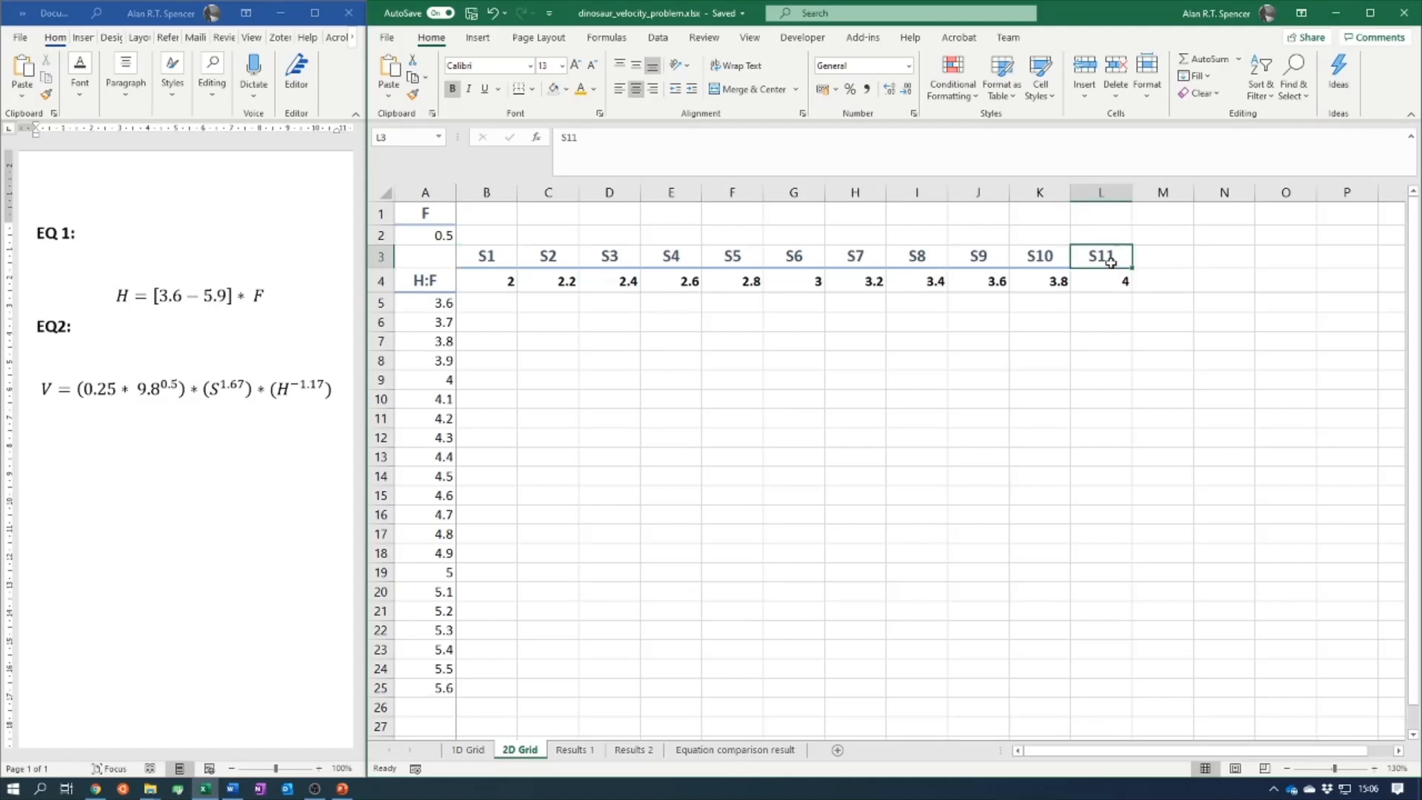
pyautogui.click(485, 280)
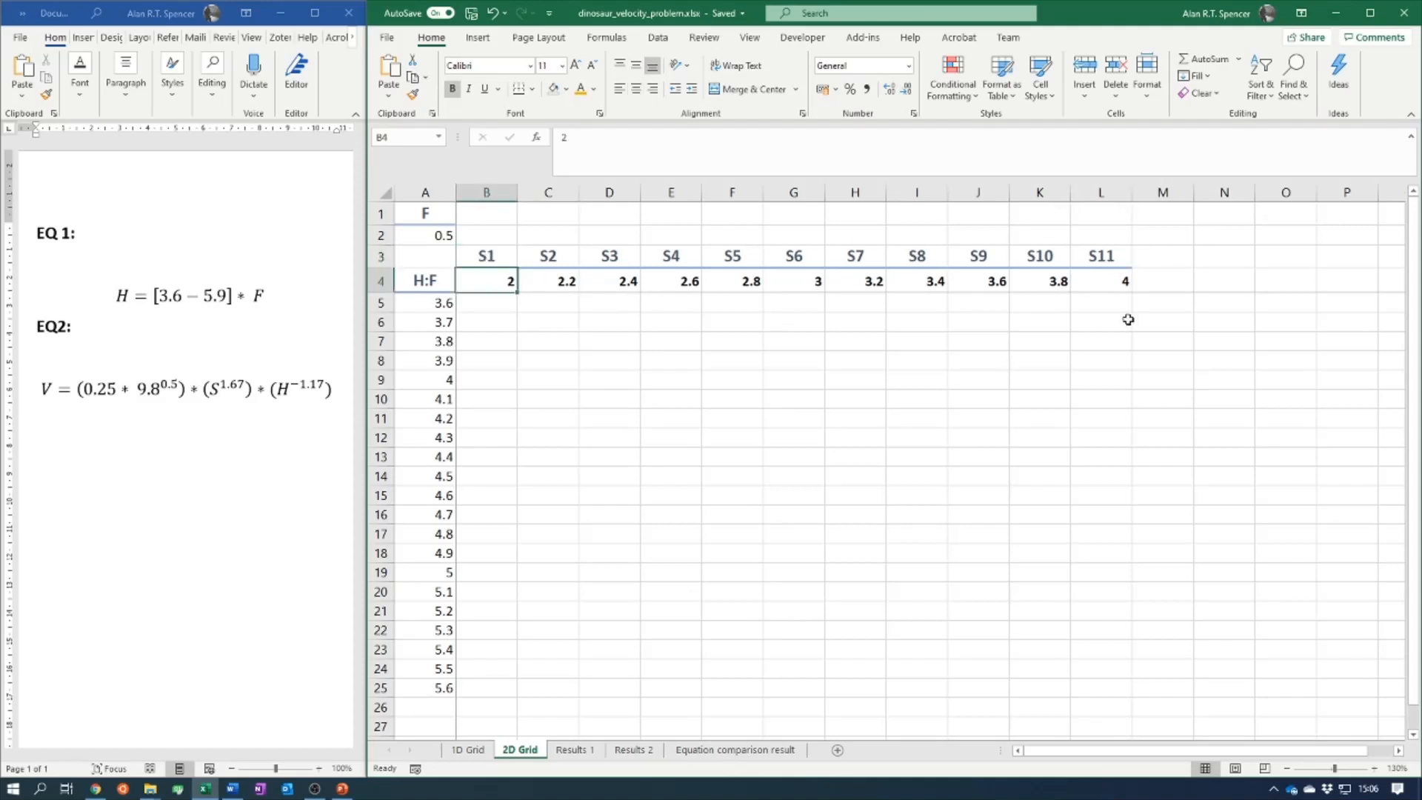
pyautogui.click(1124, 283)
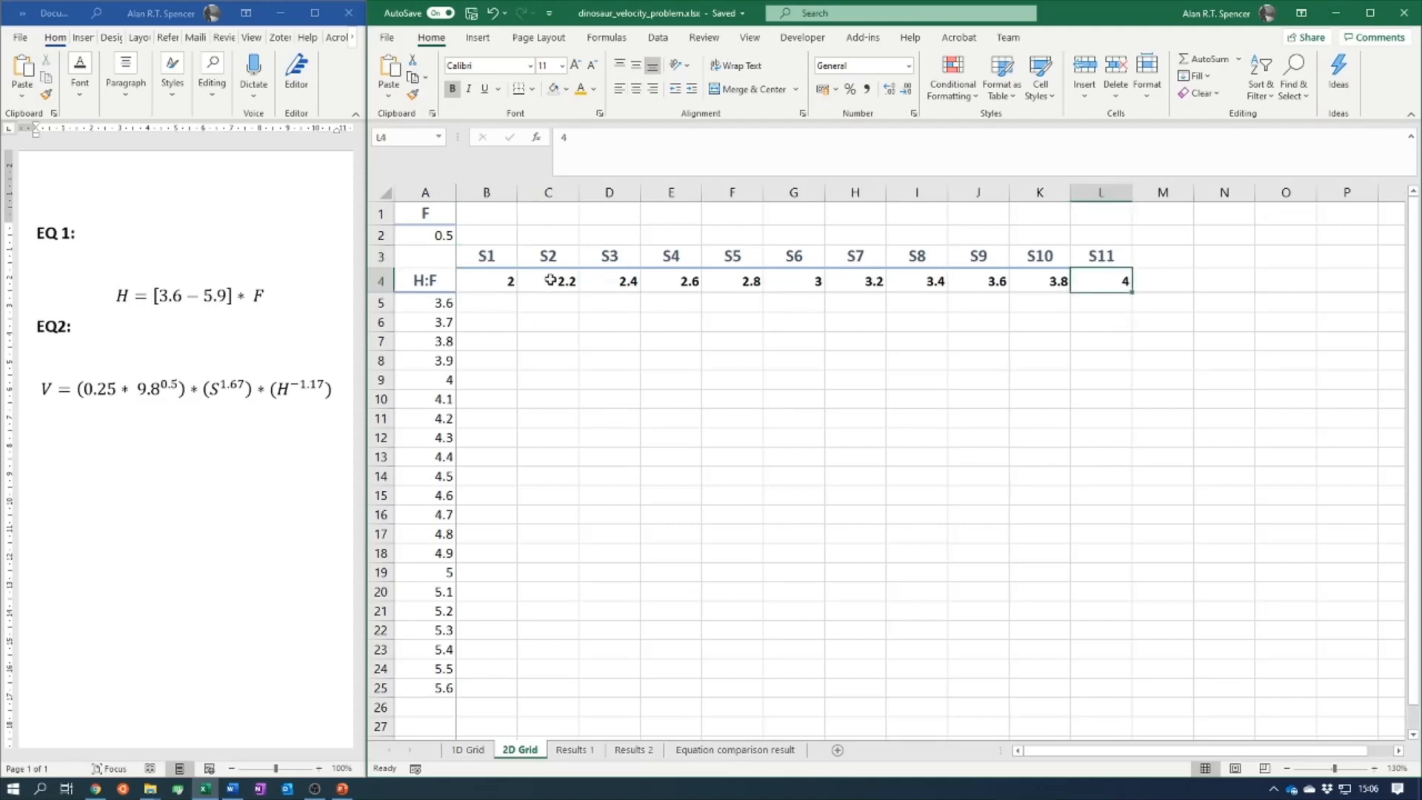
# - Examine the H:F values in A5 to A25, the first grid cell B5, and EQ2 in the Word document
pyautogui.click(427, 305)
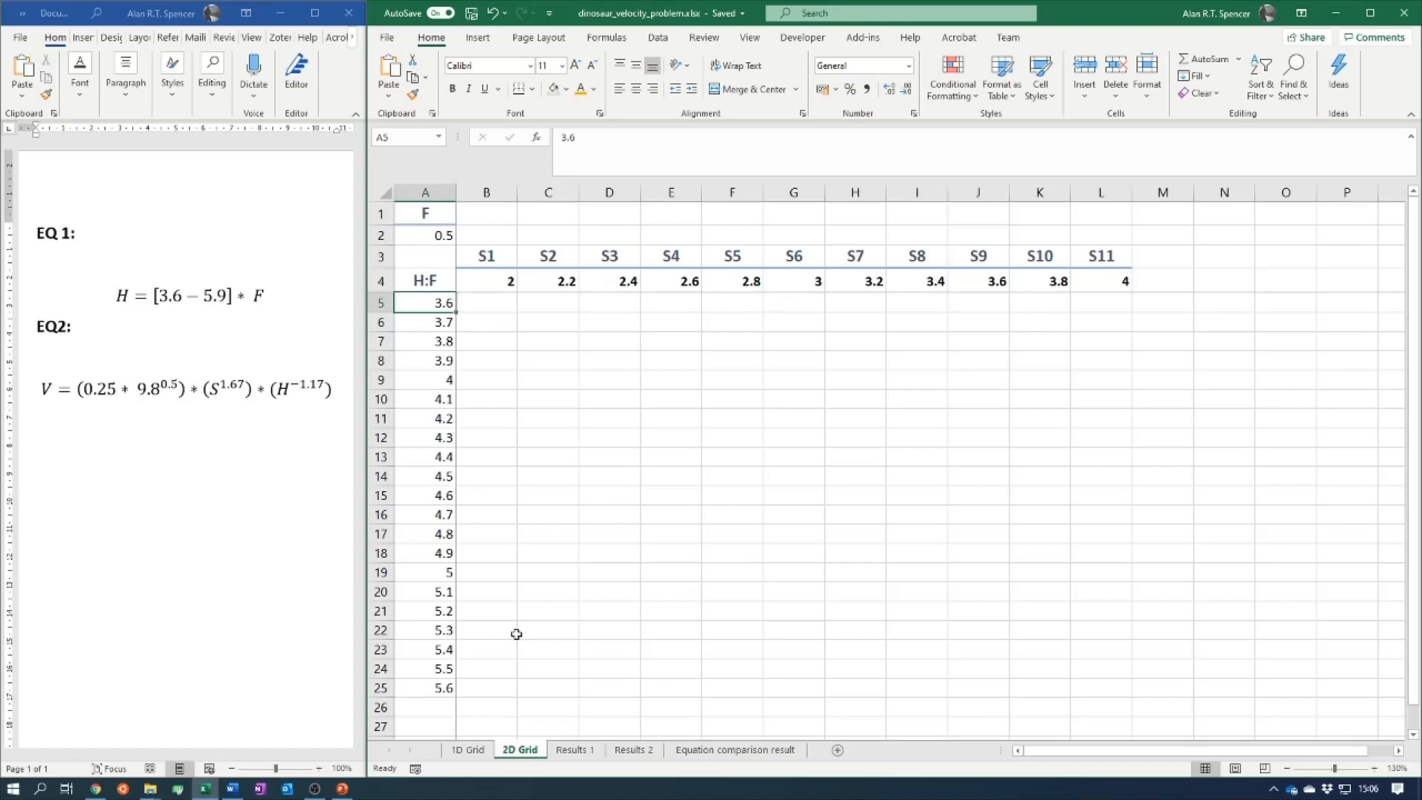
pyautogui.click(423, 689)
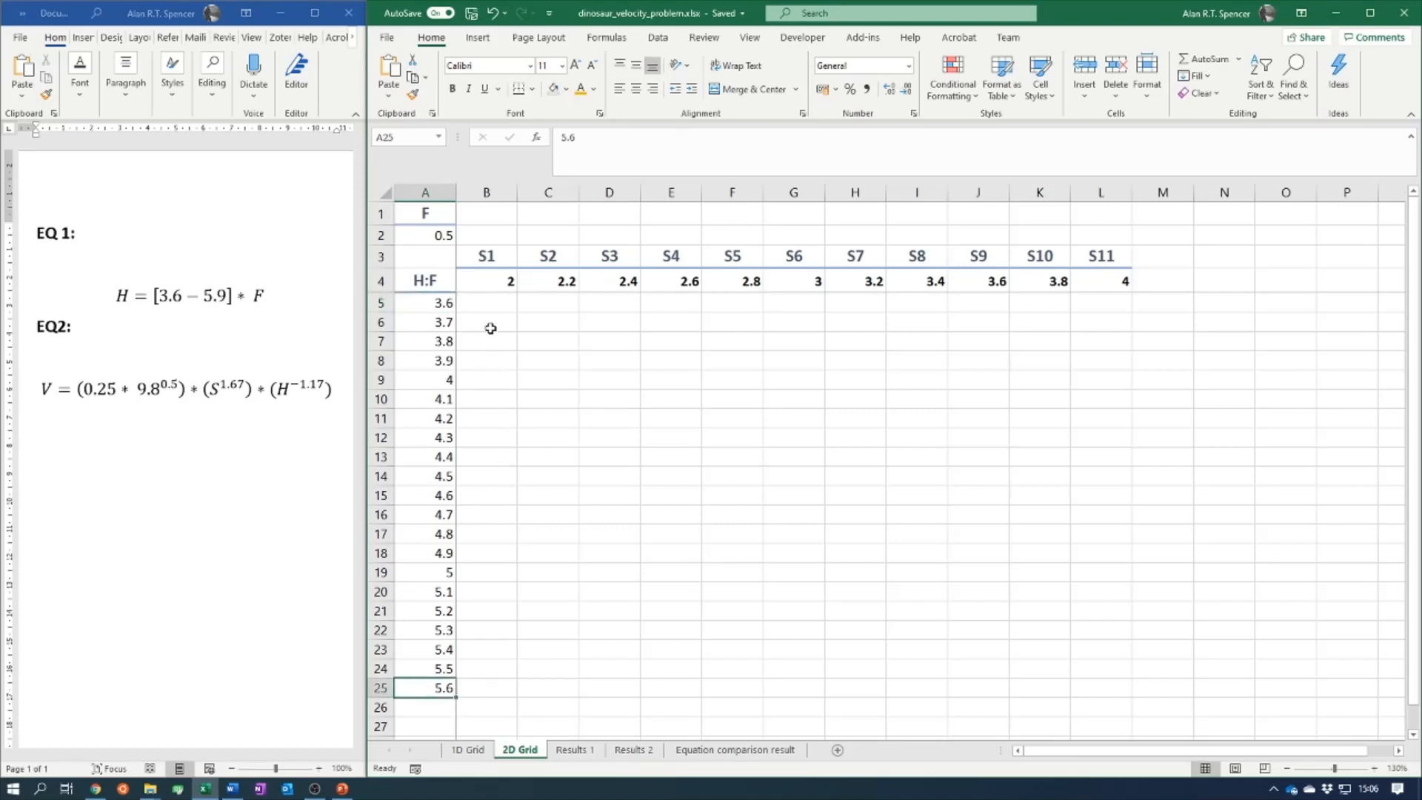
pyautogui.click(487, 305)
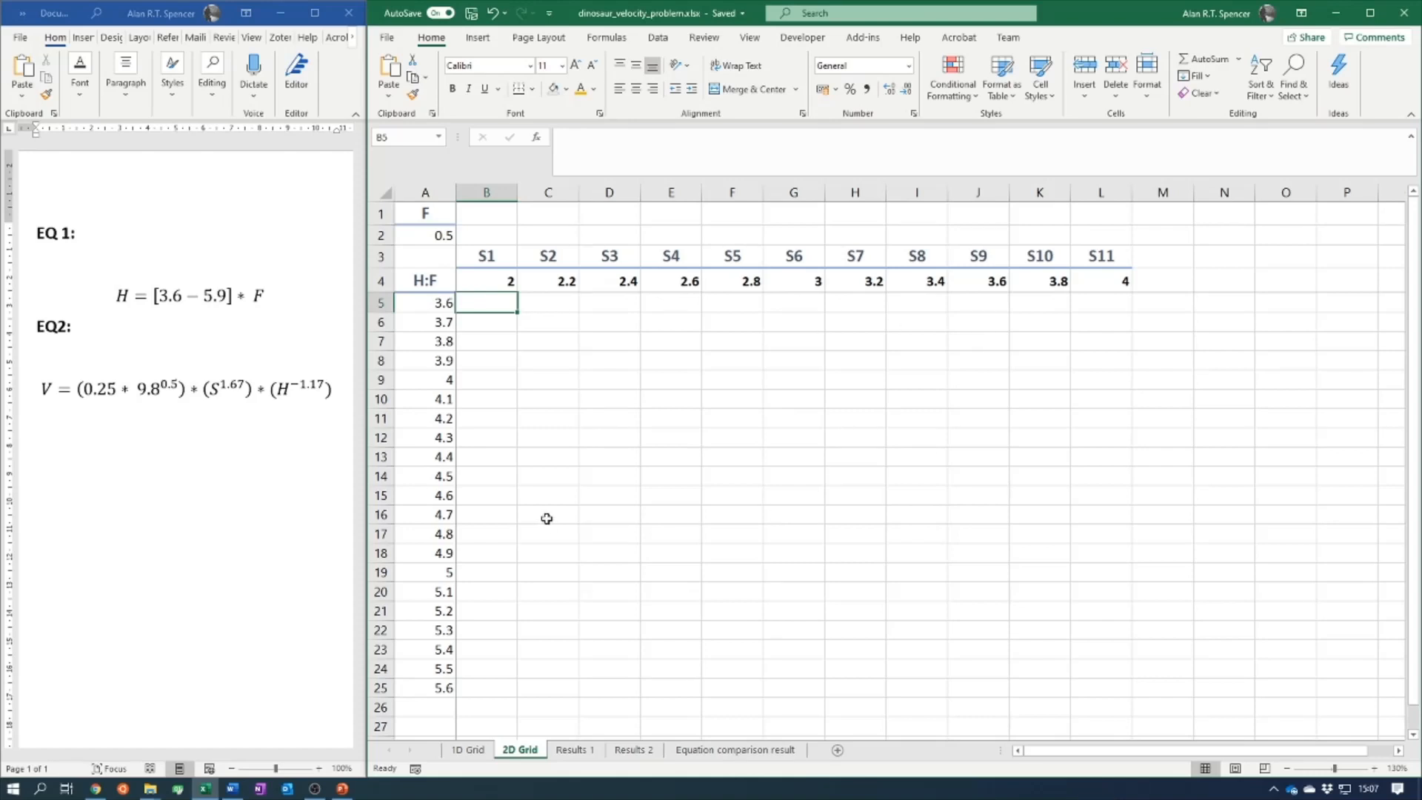
pyautogui.moveTo(38, 326); pyautogui.dragTo(336, 395)
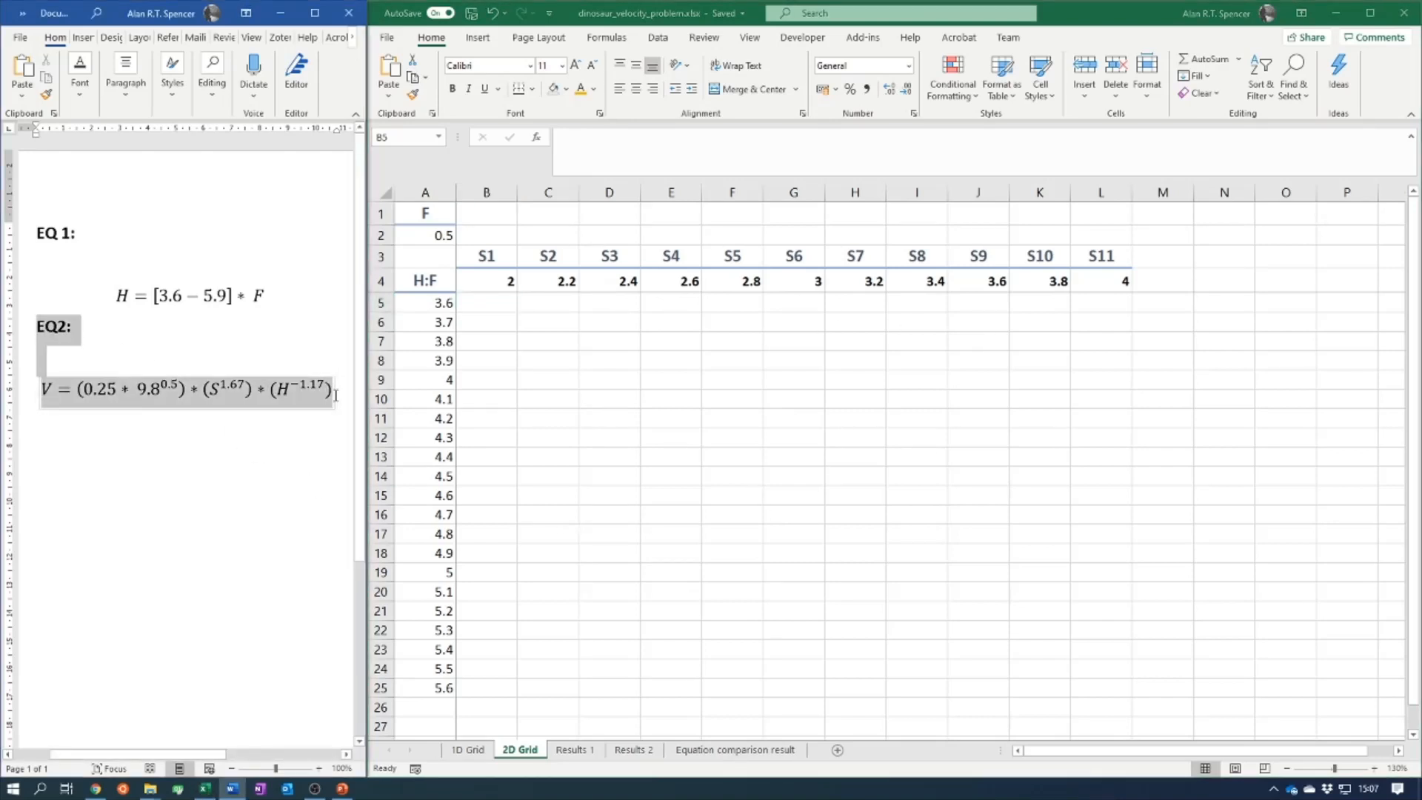
pyautogui.click(285, 446)
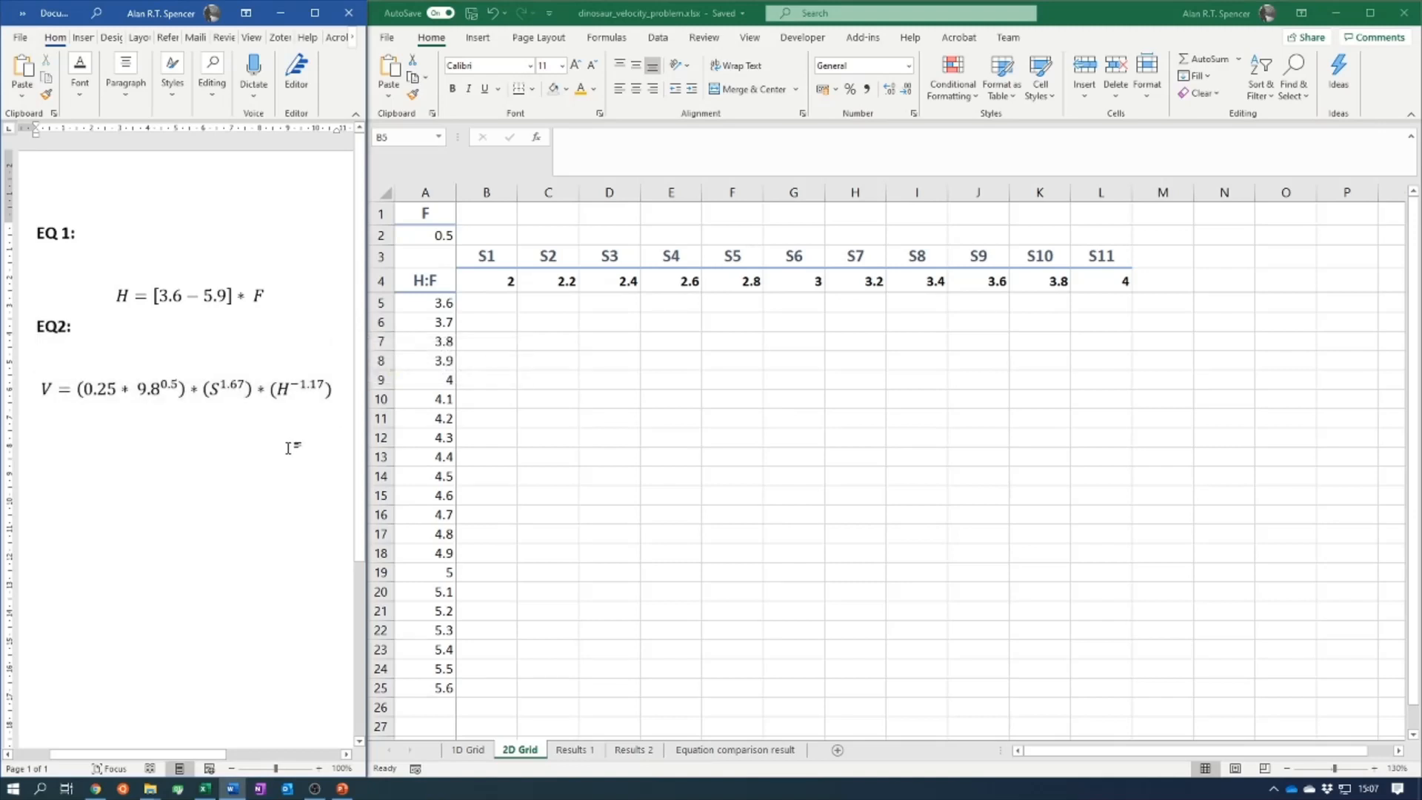
# - Copy the full velocity formula text from cell C5 of the 1D Grid sheet
pyautogui.click(478, 750)
pyautogui.click(539, 290)
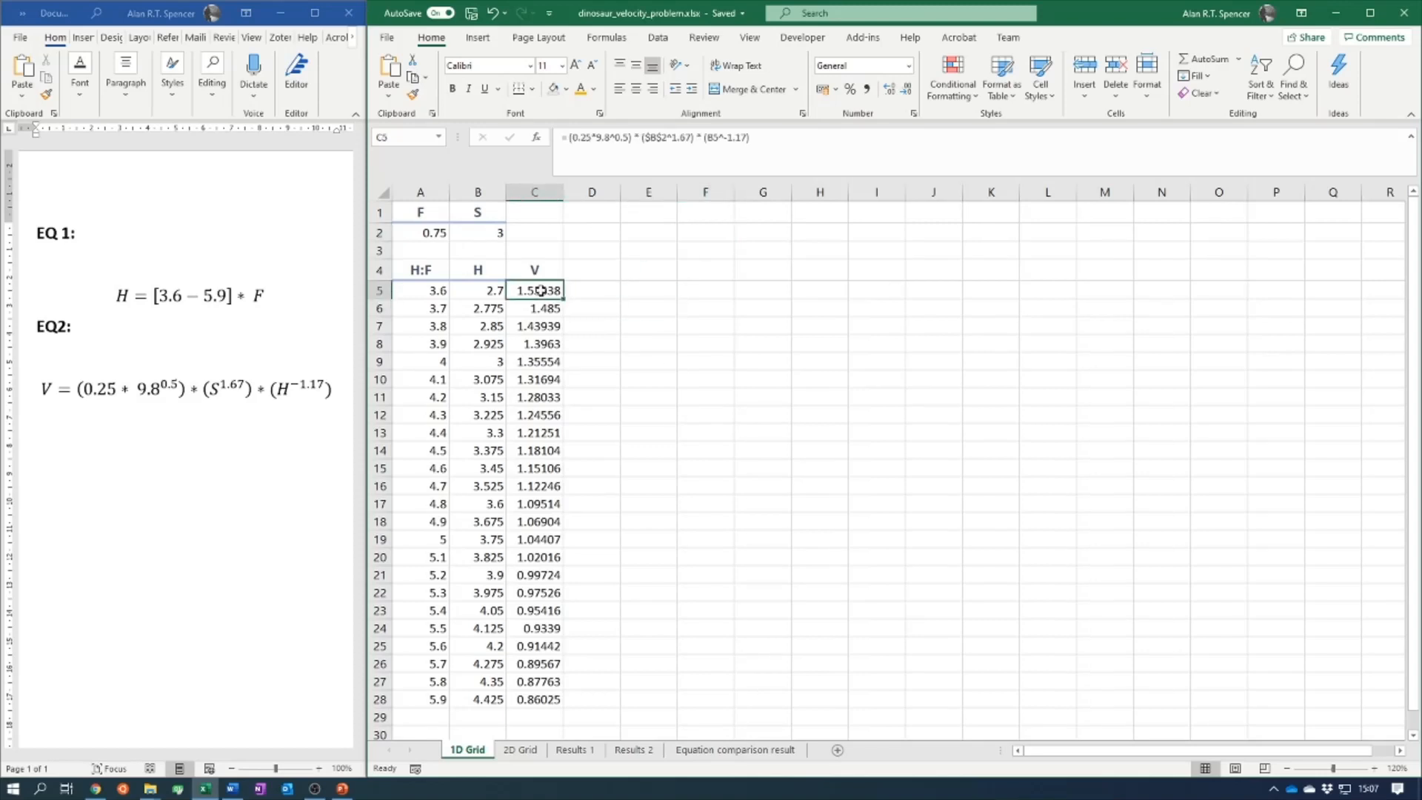
pyautogui.moveTo(777, 141); pyautogui.dragTo(543, 140)
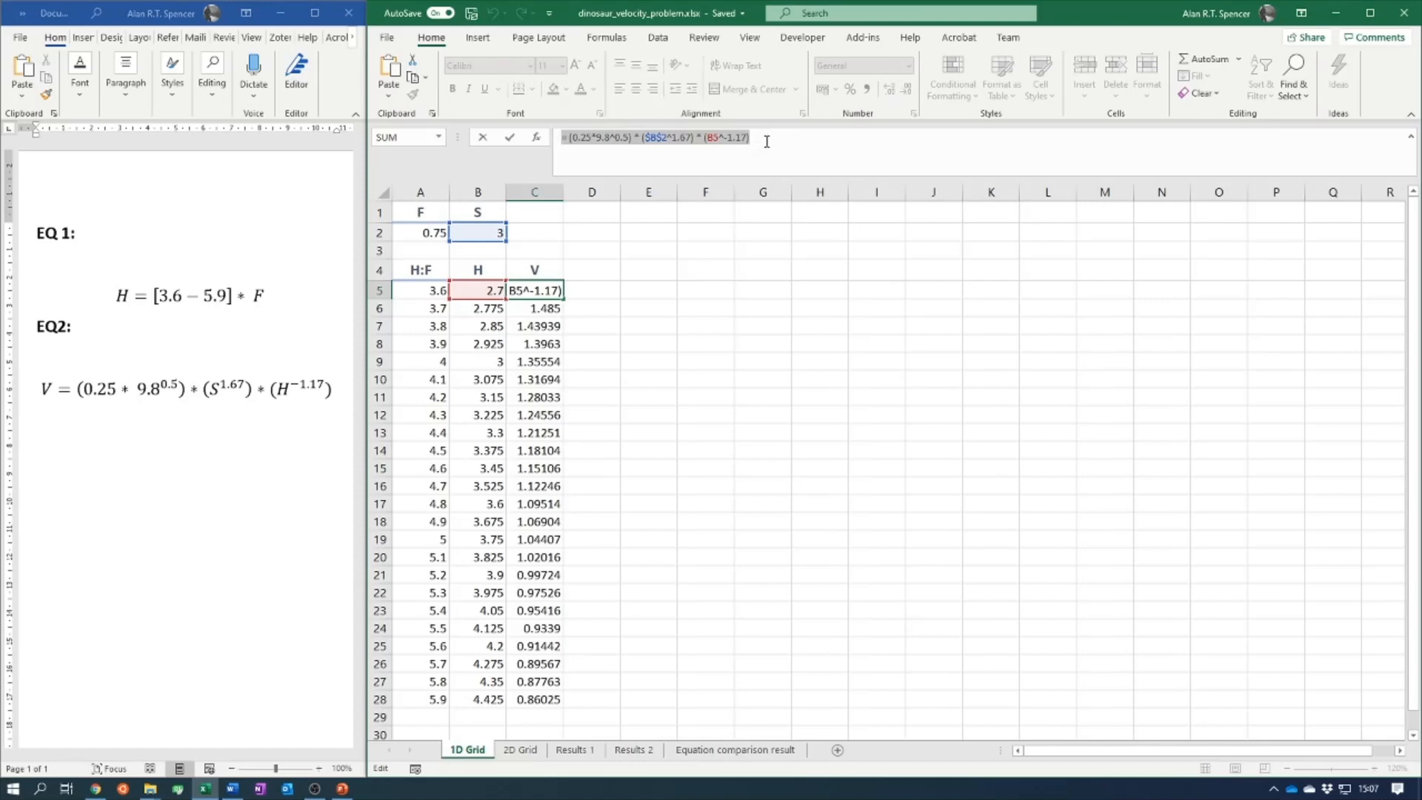
pyautogui.moveTo(766, 141); pyautogui.dragTo(552, 146)
pyautogui.hotkey('ctrl', 'c')
pyautogui.click(771, 144)
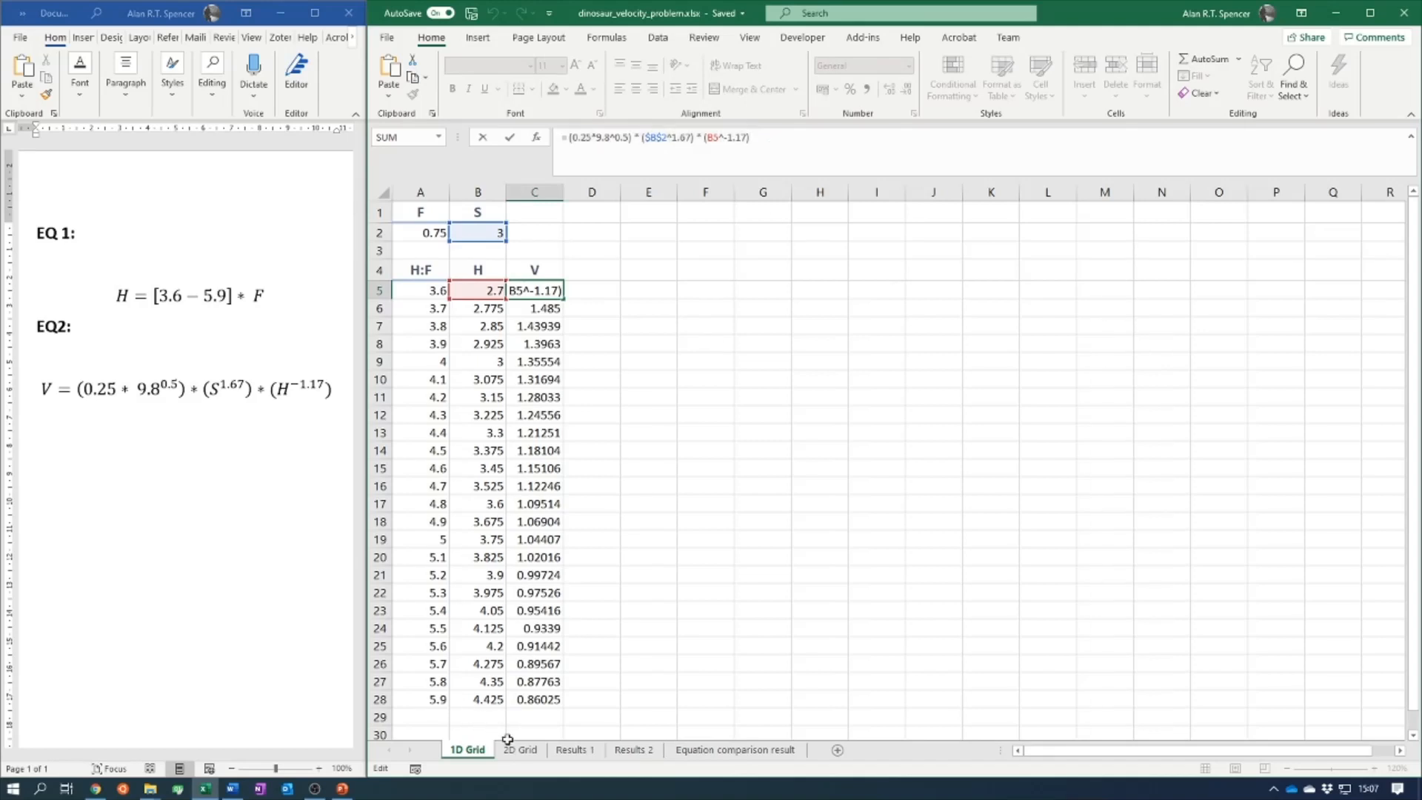
# - Paste the copied velocity formula into cell B5 of the 2D Grid sheet and dismiss the circular reference warning
pyautogui.click(526, 757)
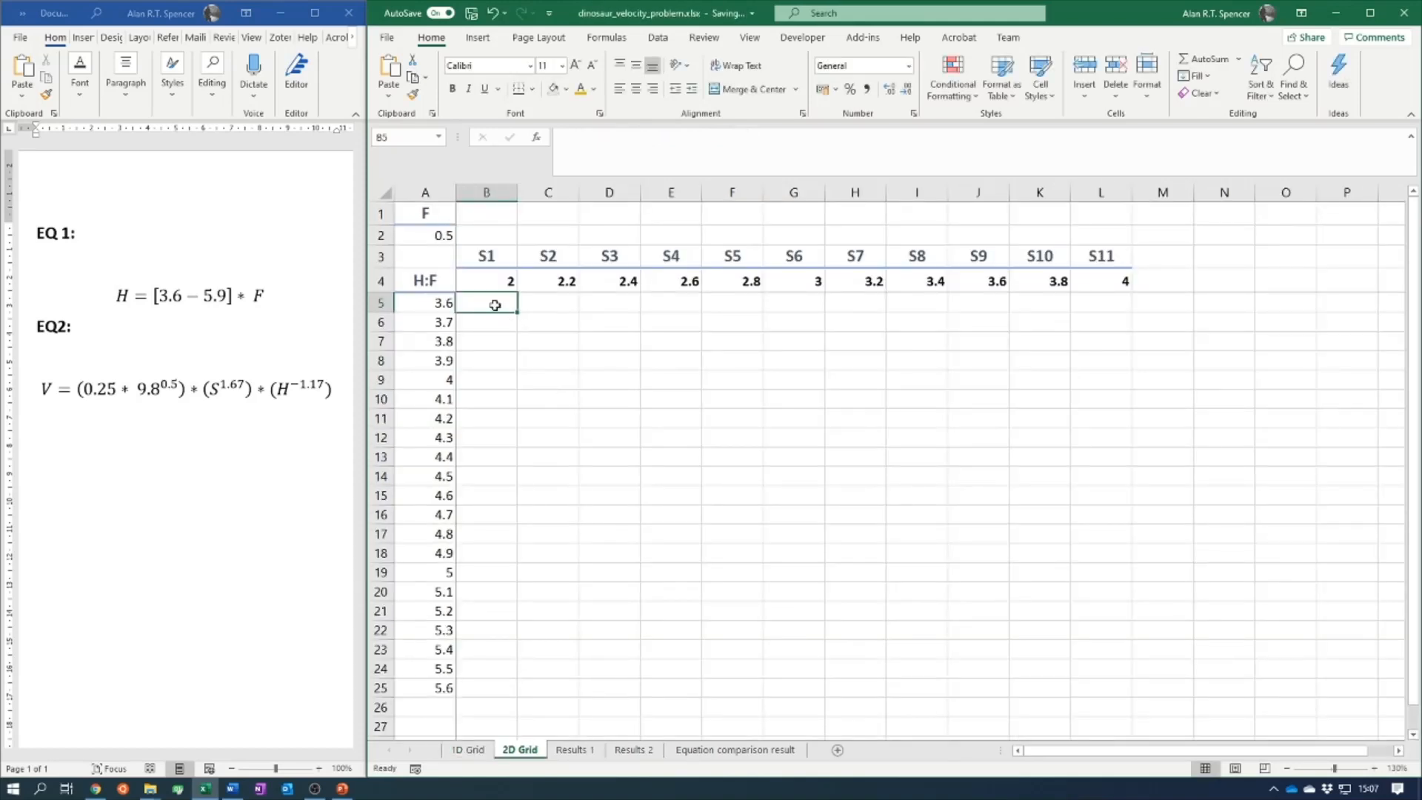
pyautogui.click(579, 146)
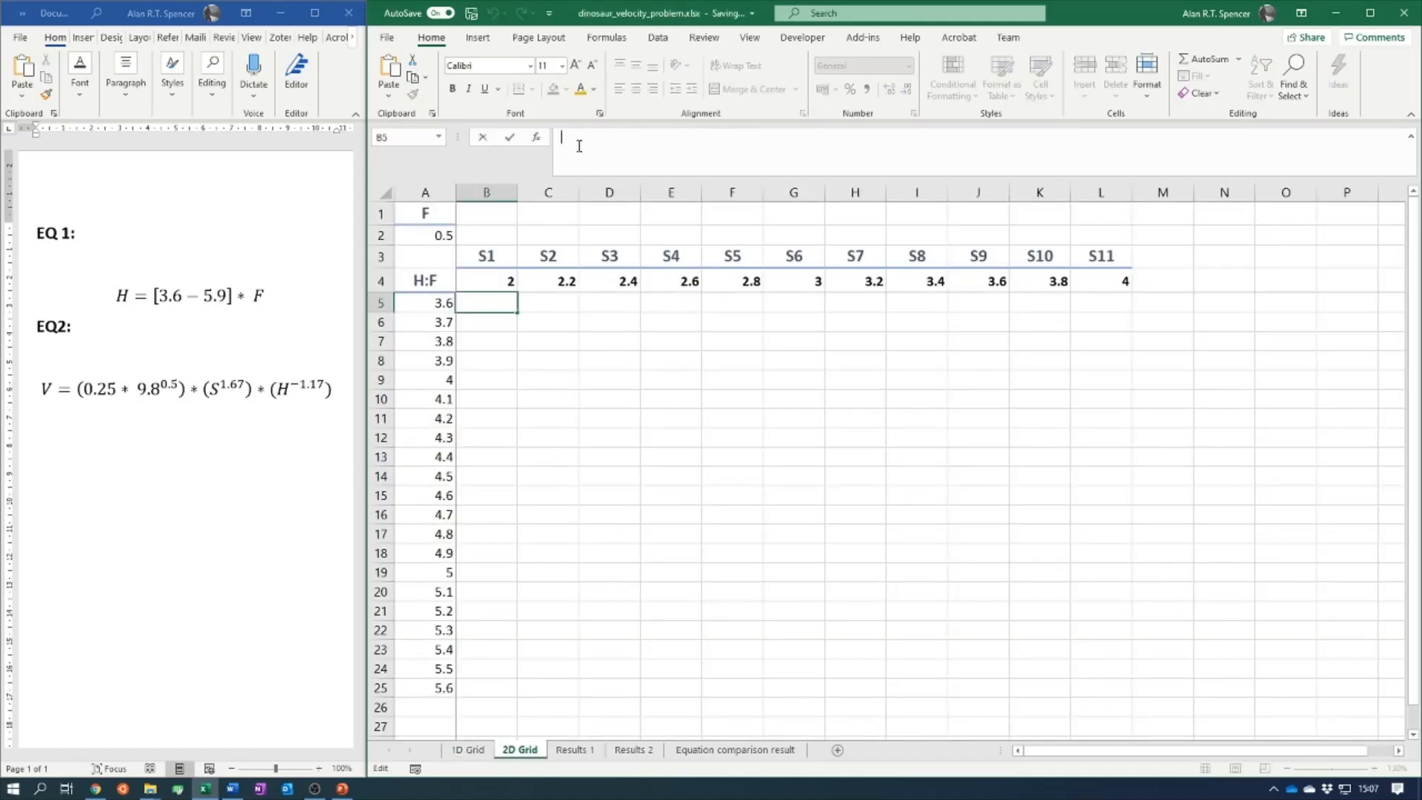
pyautogui.hotkey('ctrl', 'v')
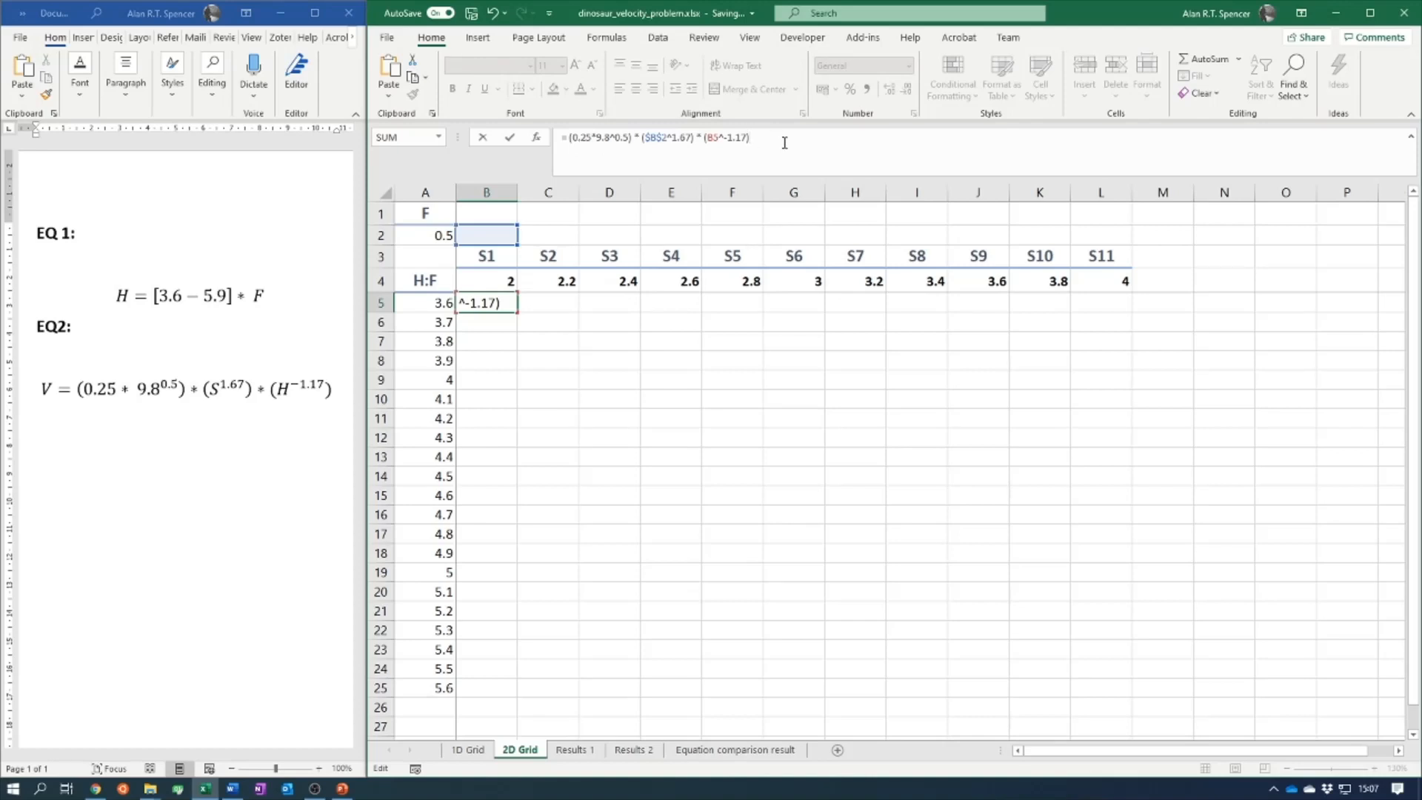
pyautogui.press('Return')
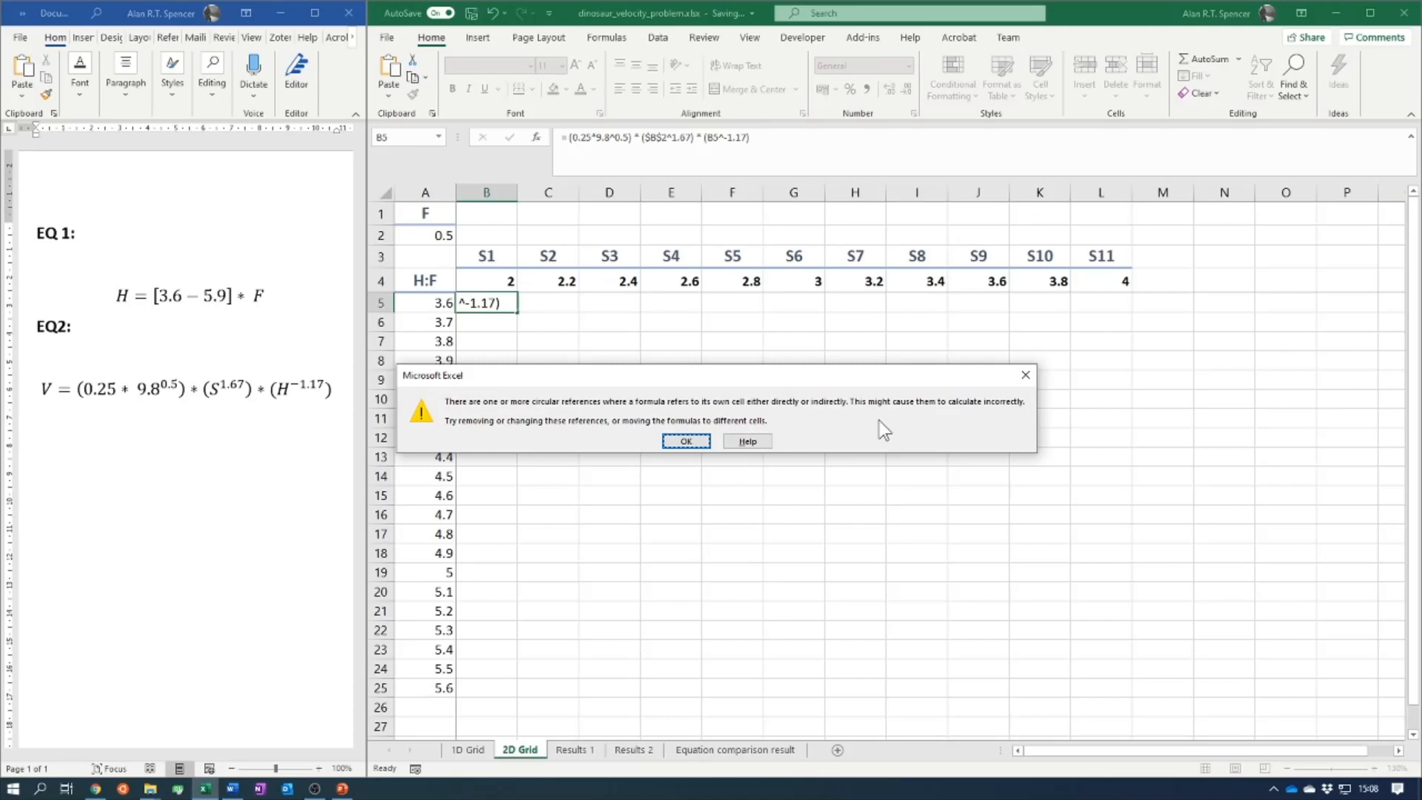
pyautogui.click(682, 442)
# - Change the S reference in the B5 formula to $B$4
pyautogui.click(495, 304)
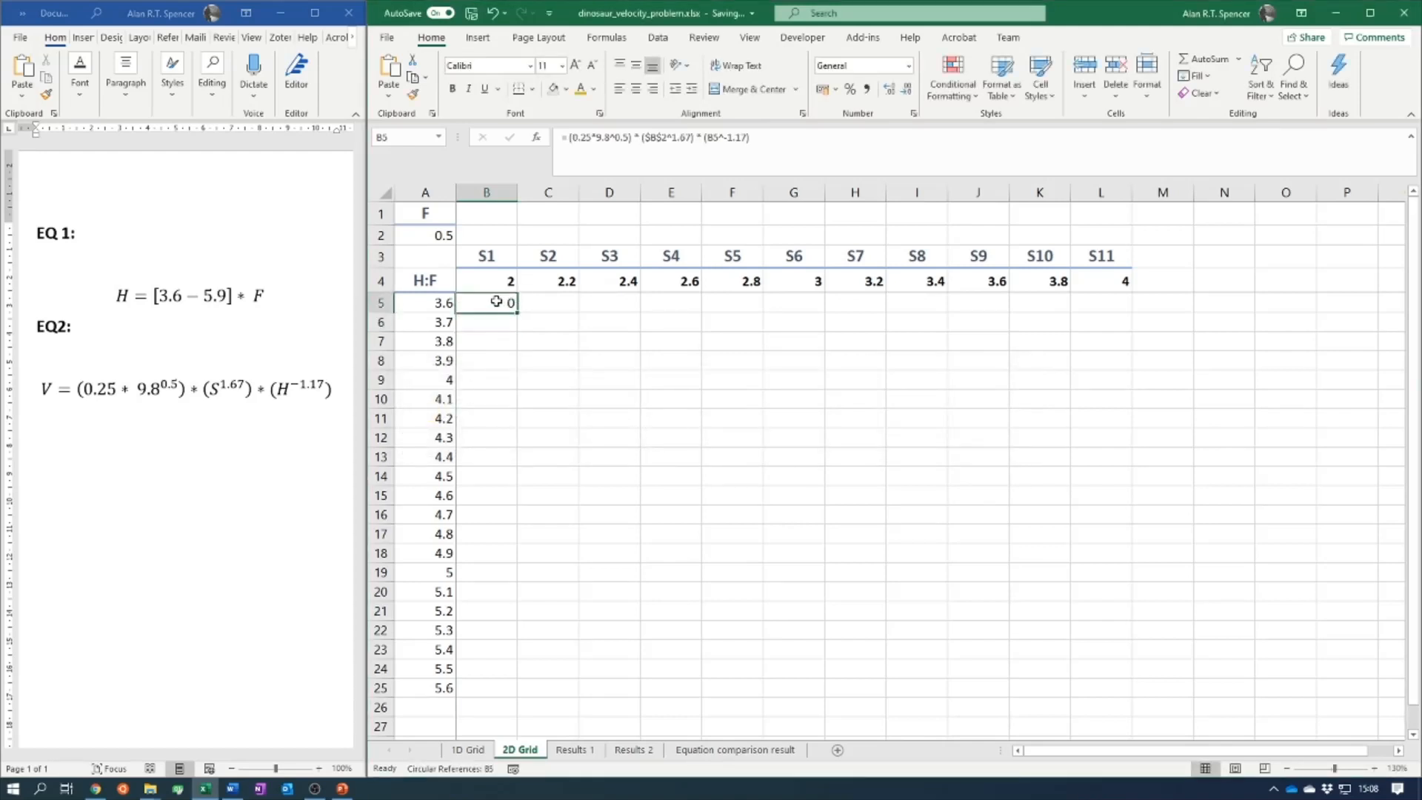
pyautogui.click(585, 138)
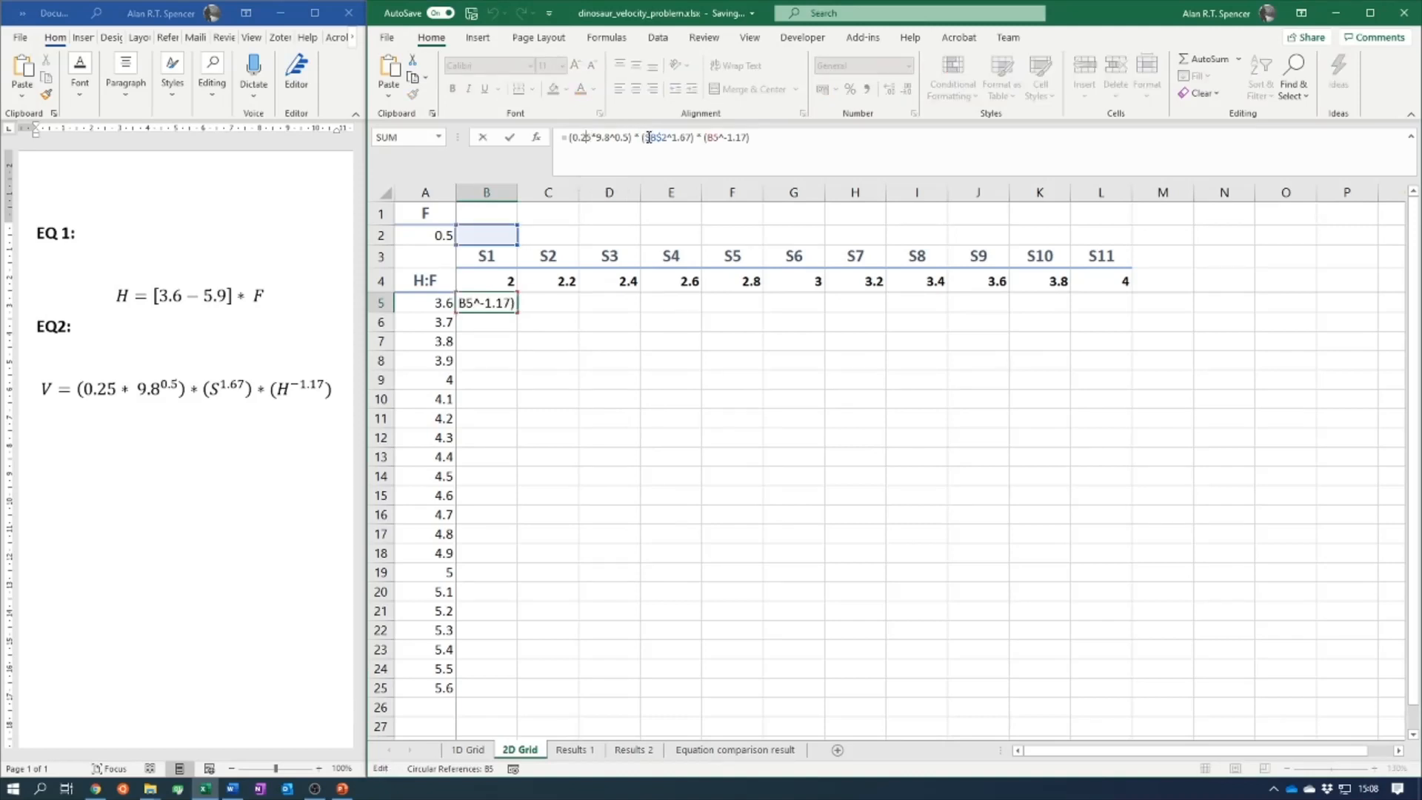
pyautogui.moveTo(645, 138); pyautogui.dragTo(668, 137)
pyautogui.click(665, 151)
pyautogui.press('BackSpace')
pyautogui.write('4')
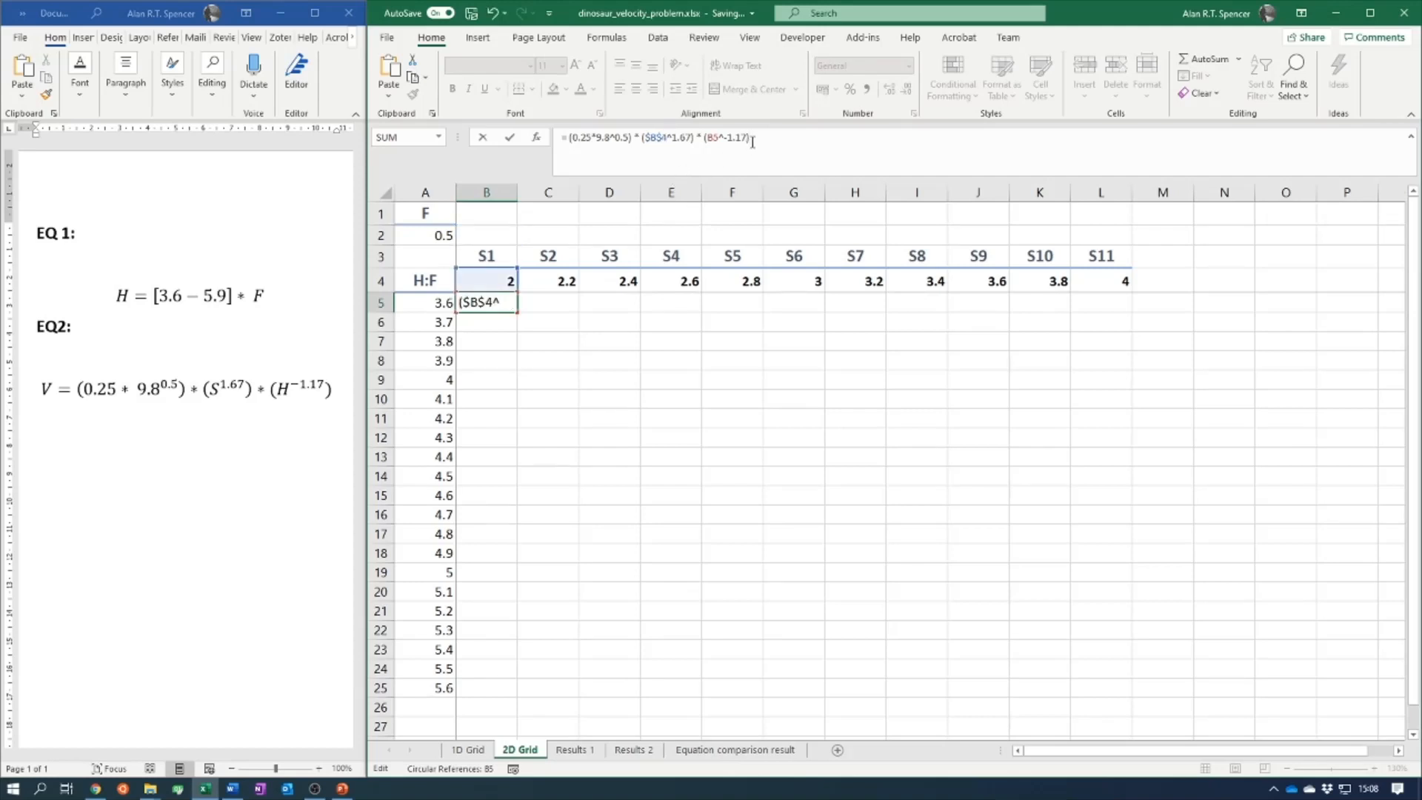
pyautogui.press('Return')
# - Replace the H reference B5 in the B5 formula with the bracketed product (A5*A2), the H:F ratio times F
pyautogui.click(506, 306)
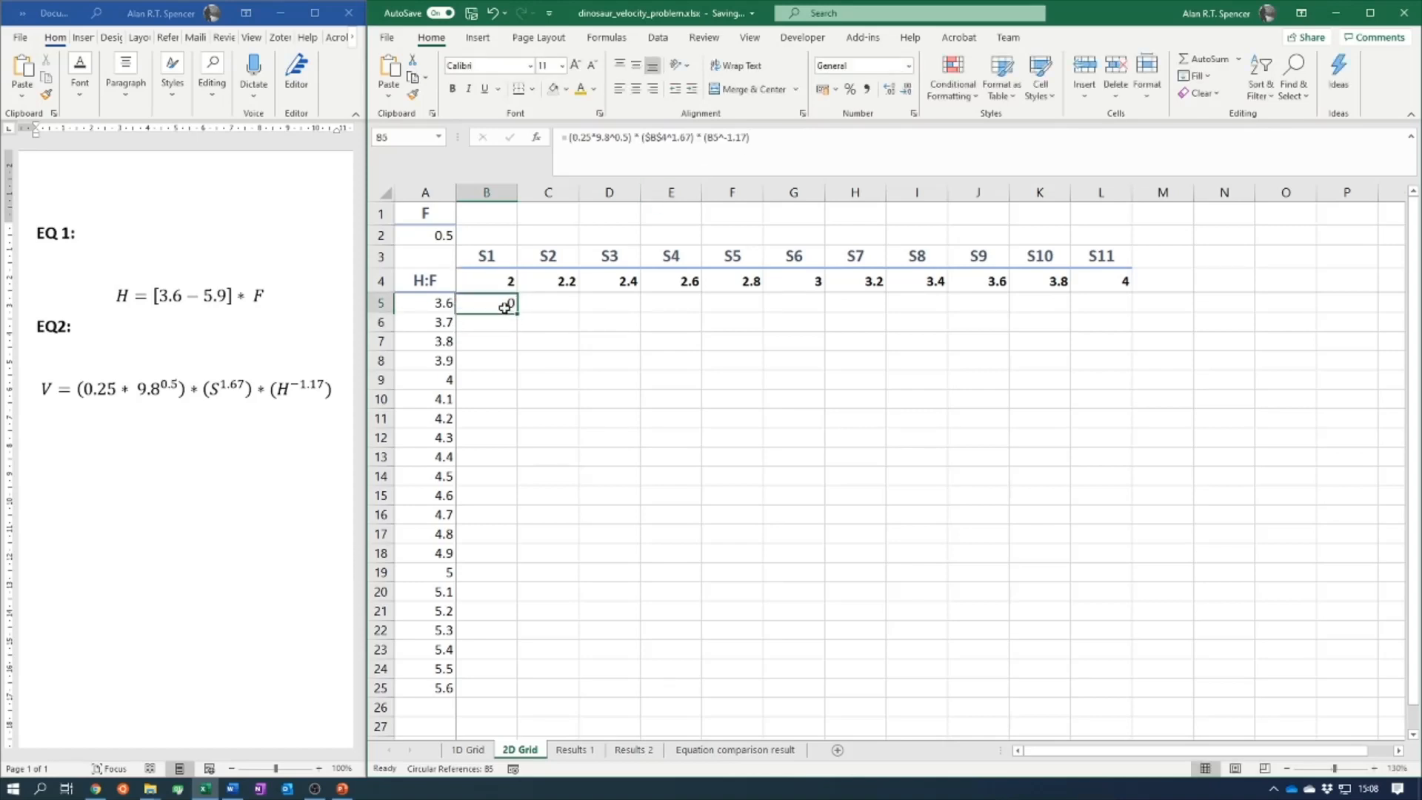
pyautogui.click(741, 139)
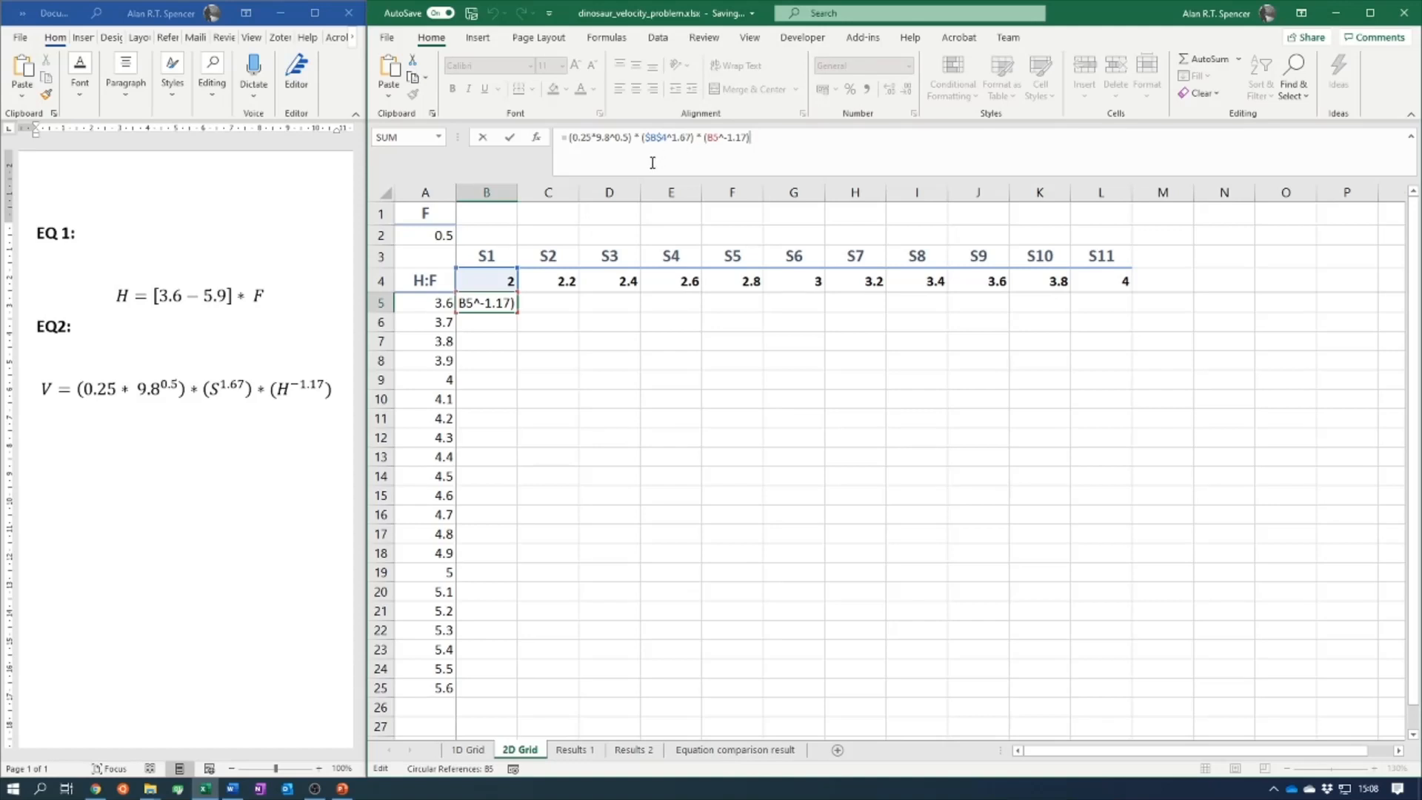
pyautogui.moveTo(708, 139); pyautogui.dragTo(719, 139)
pyautogui.click(718, 139)
pyautogui.moveTo(708, 139); pyautogui.dragTo(718, 138)
pyautogui.press('BackSpace')
pyautogui.press('BackSpace')
pyautogui.write('()')
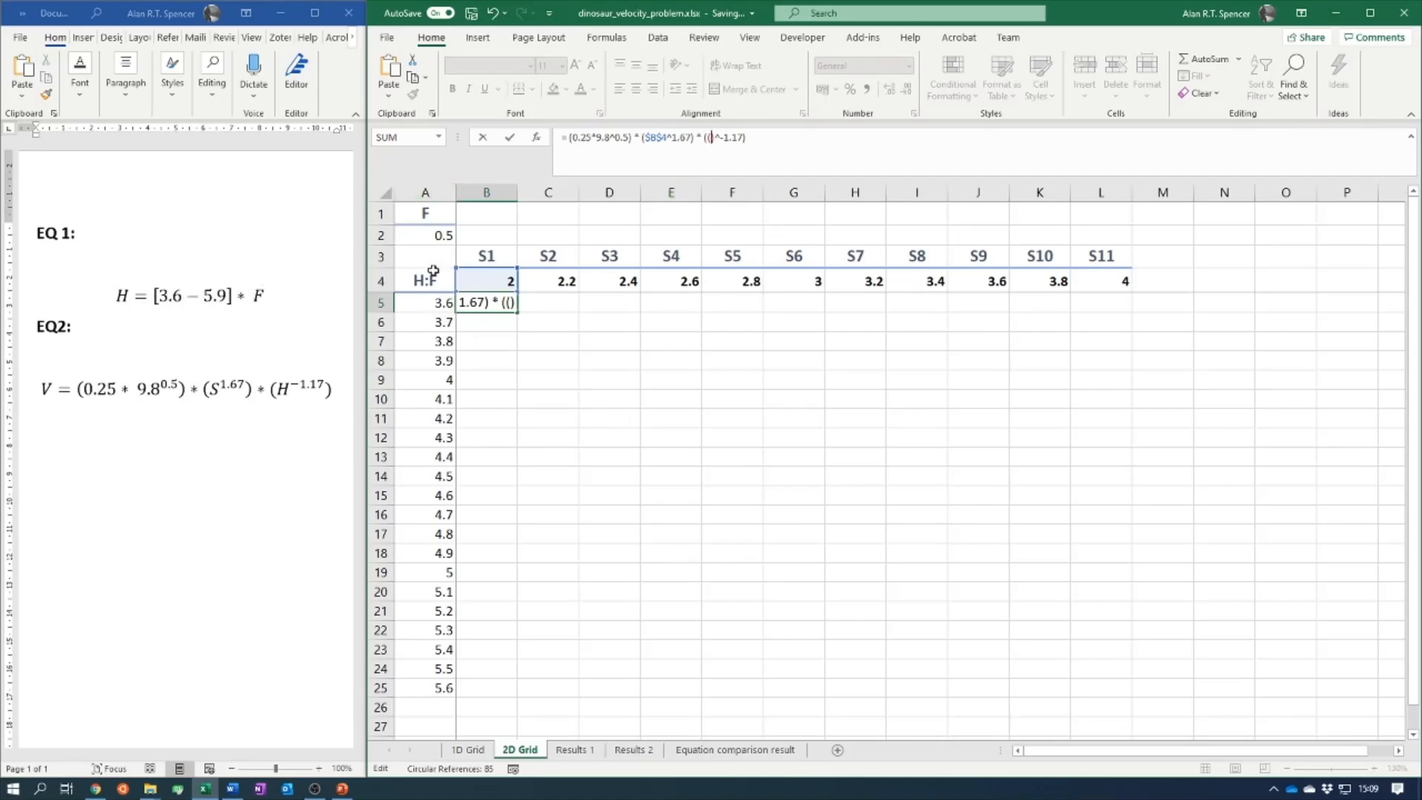
pyautogui.click(438, 305)
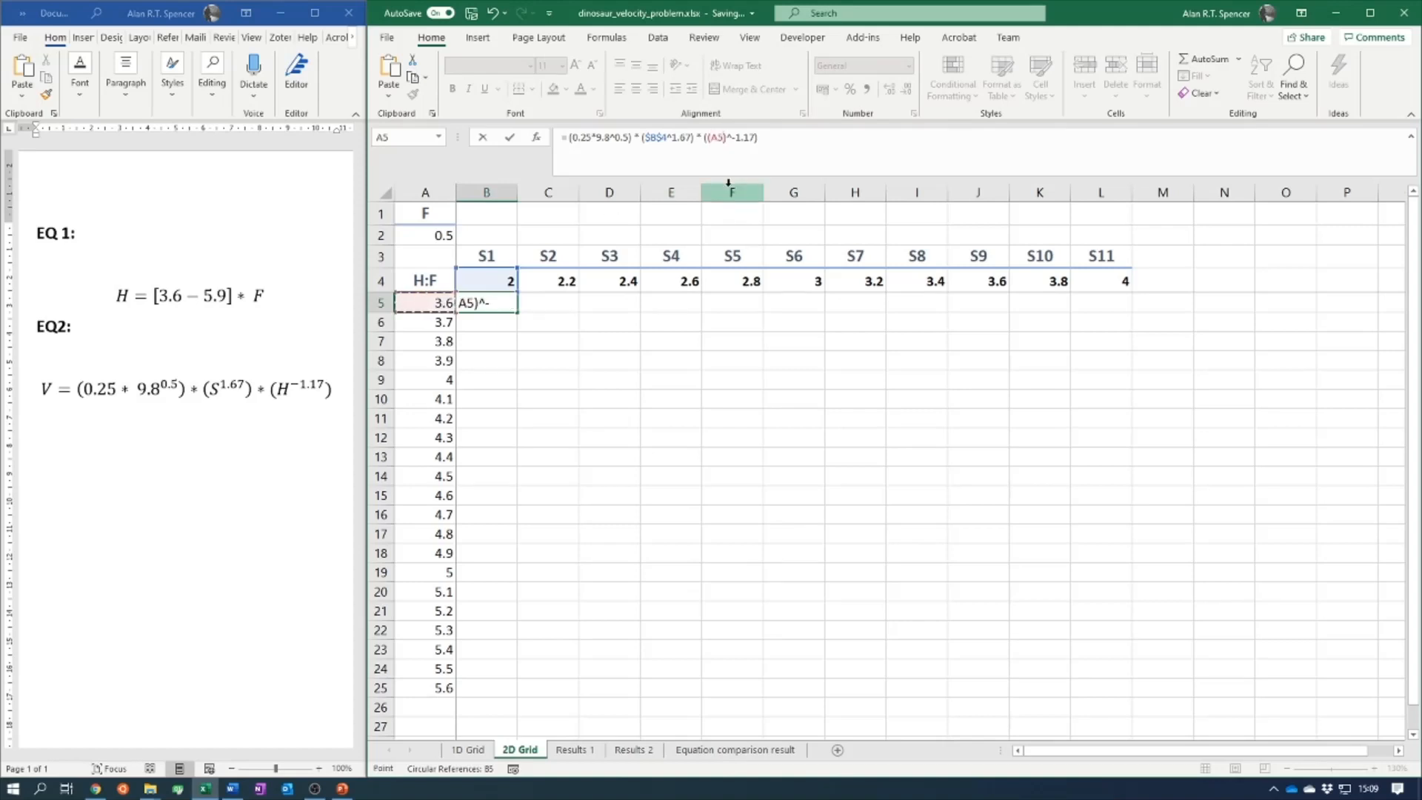
pyautogui.write('*')
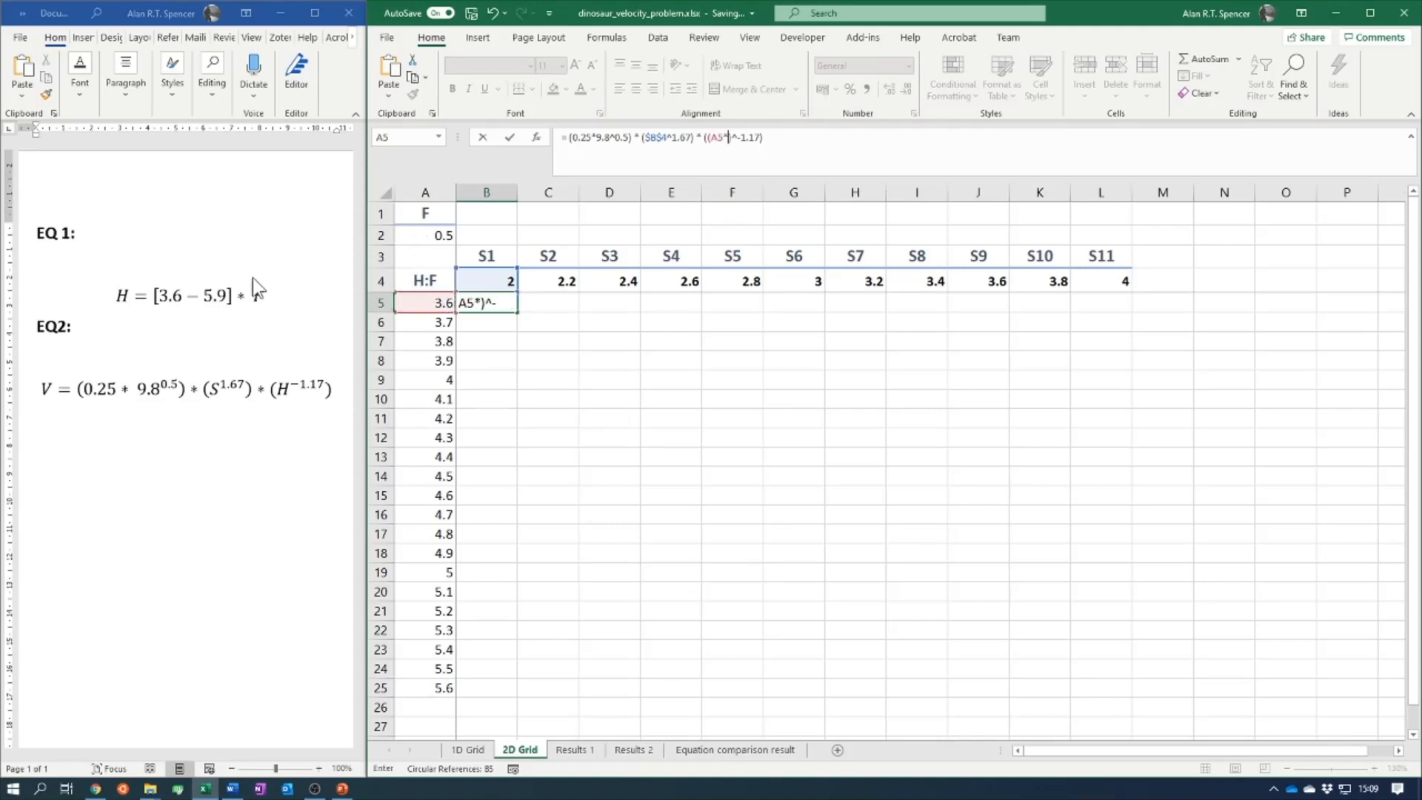
pyautogui.click(429, 234)
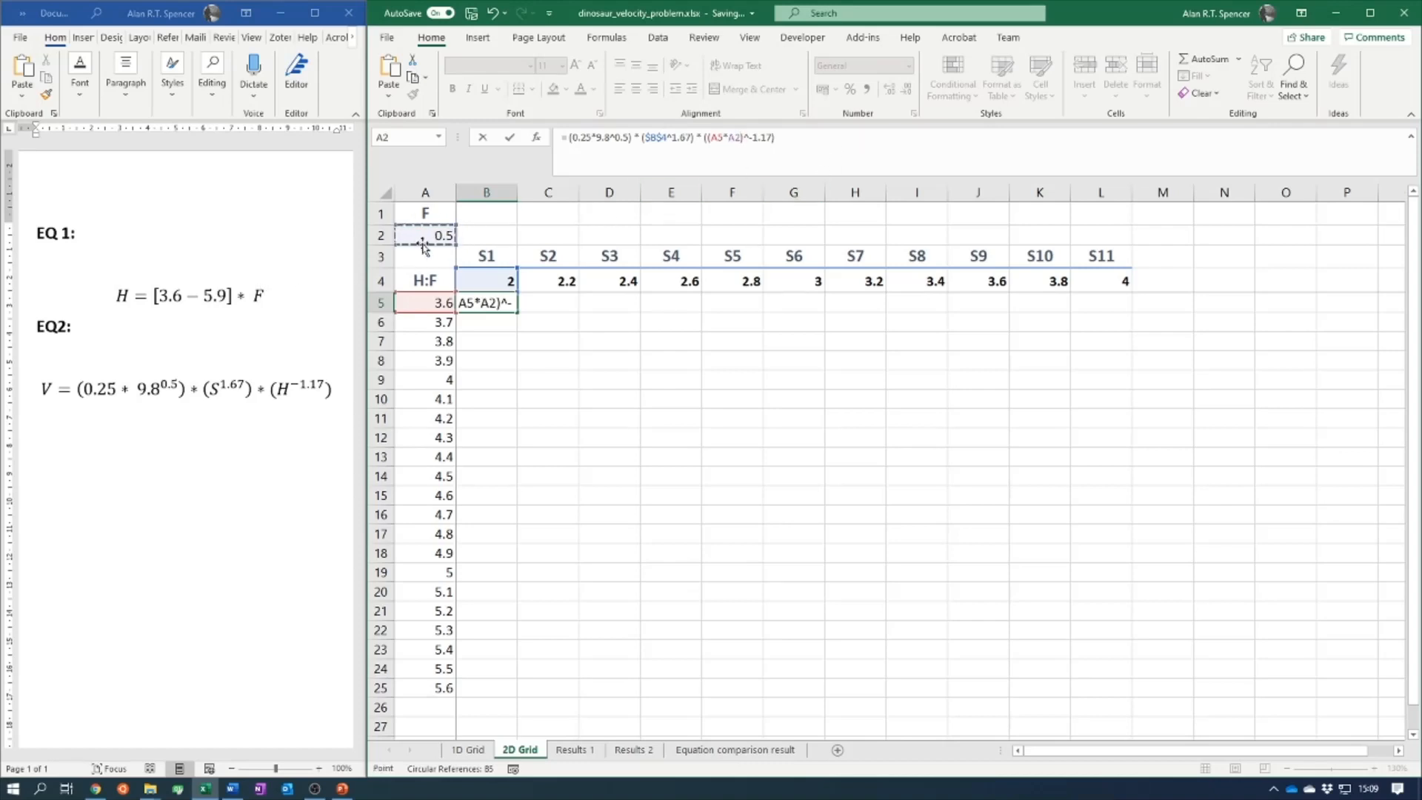
# - Lock the references in the hip height term of the B5 formula so that it reads $A5*$A$2
pyautogui.click(737, 139)
pyautogui.write('$')
pyautogui.press('Left')
pyautogui.press('Left')
pyautogui.write('$')
pyautogui.write('$')
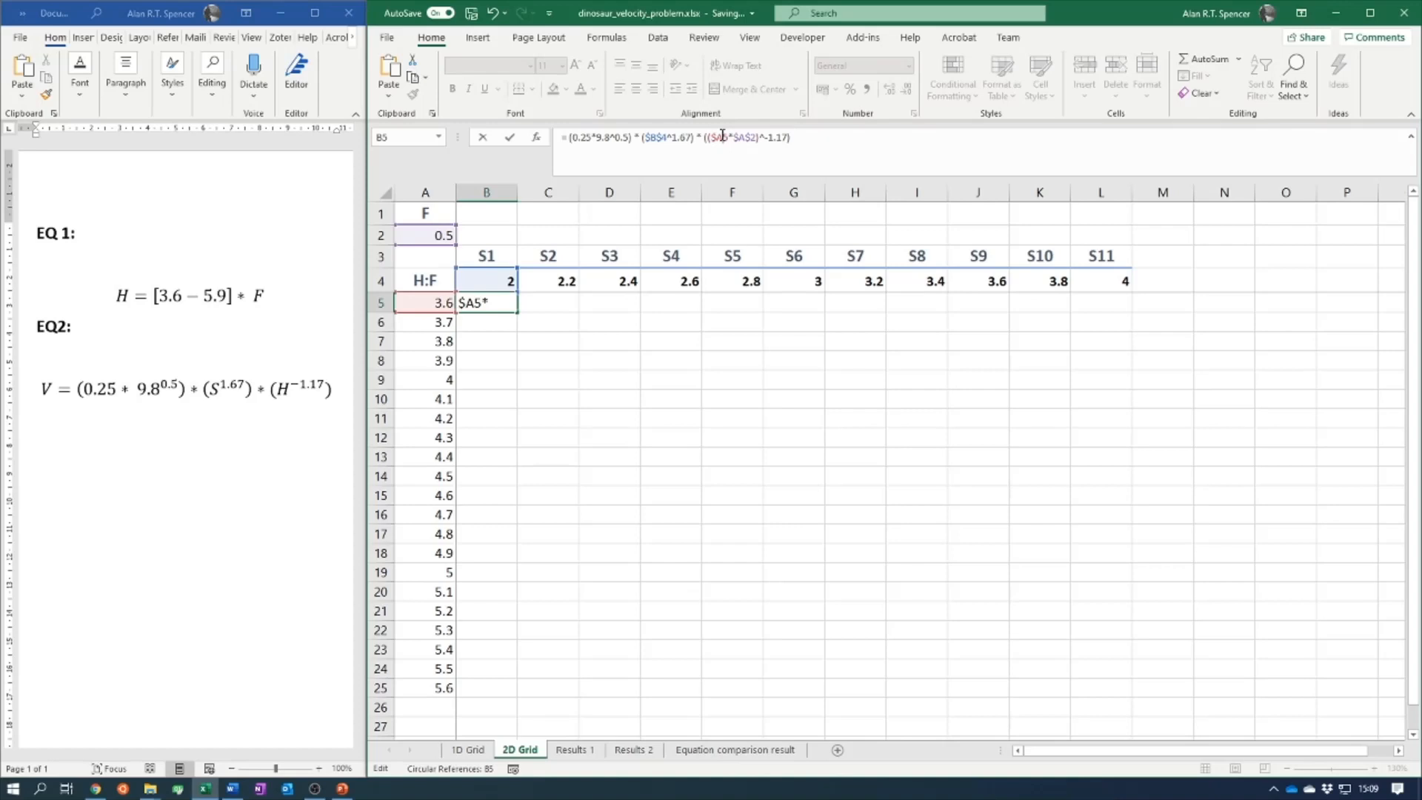
# - Make the column of the S reference relative as B$4 and enter the B5 formula
pyautogui.click(815, 141)
pyautogui.moveTo(643, 138); pyautogui.dragTo(667, 137)
pyautogui.press('BackSpace')
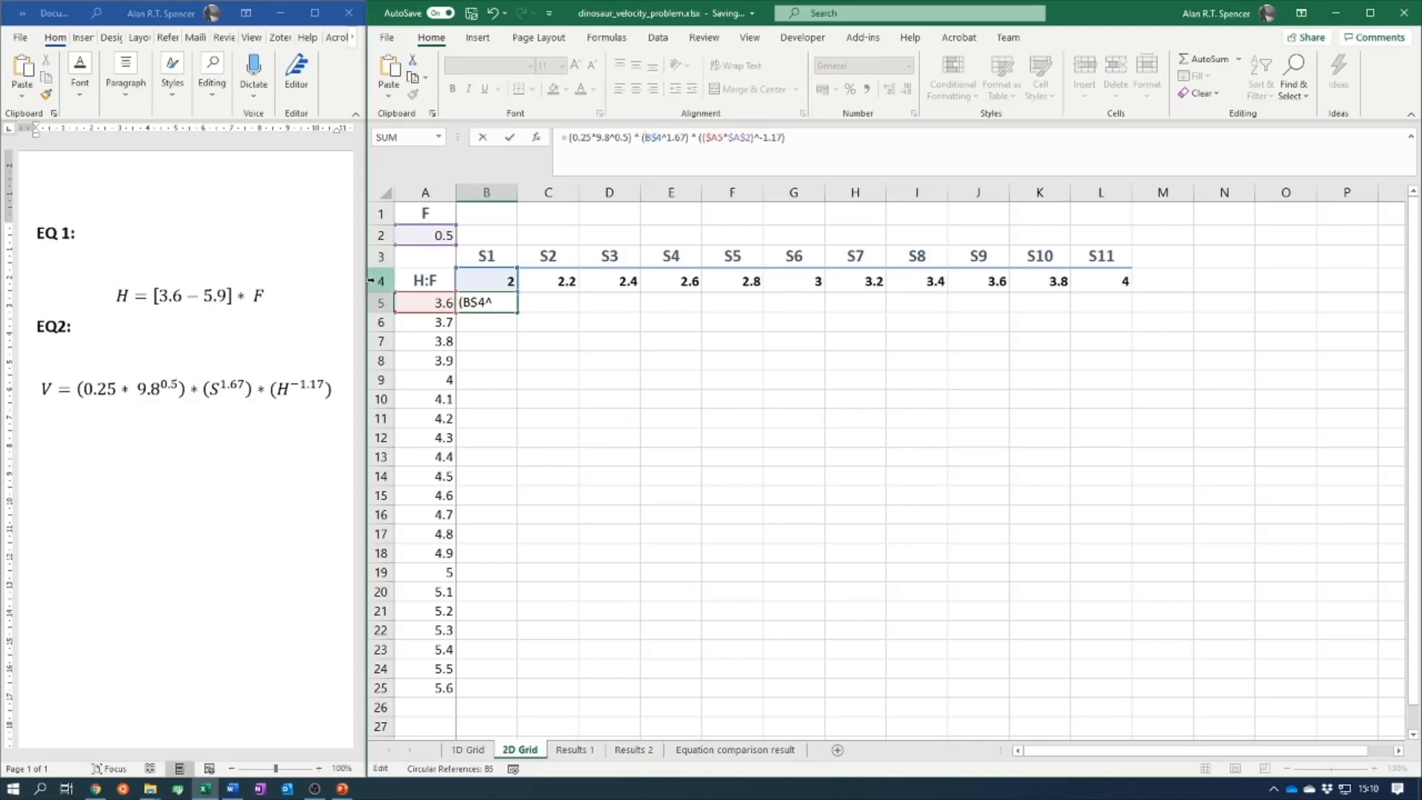
pyautogui.click(848, 139)
pyautogui.press('Return')
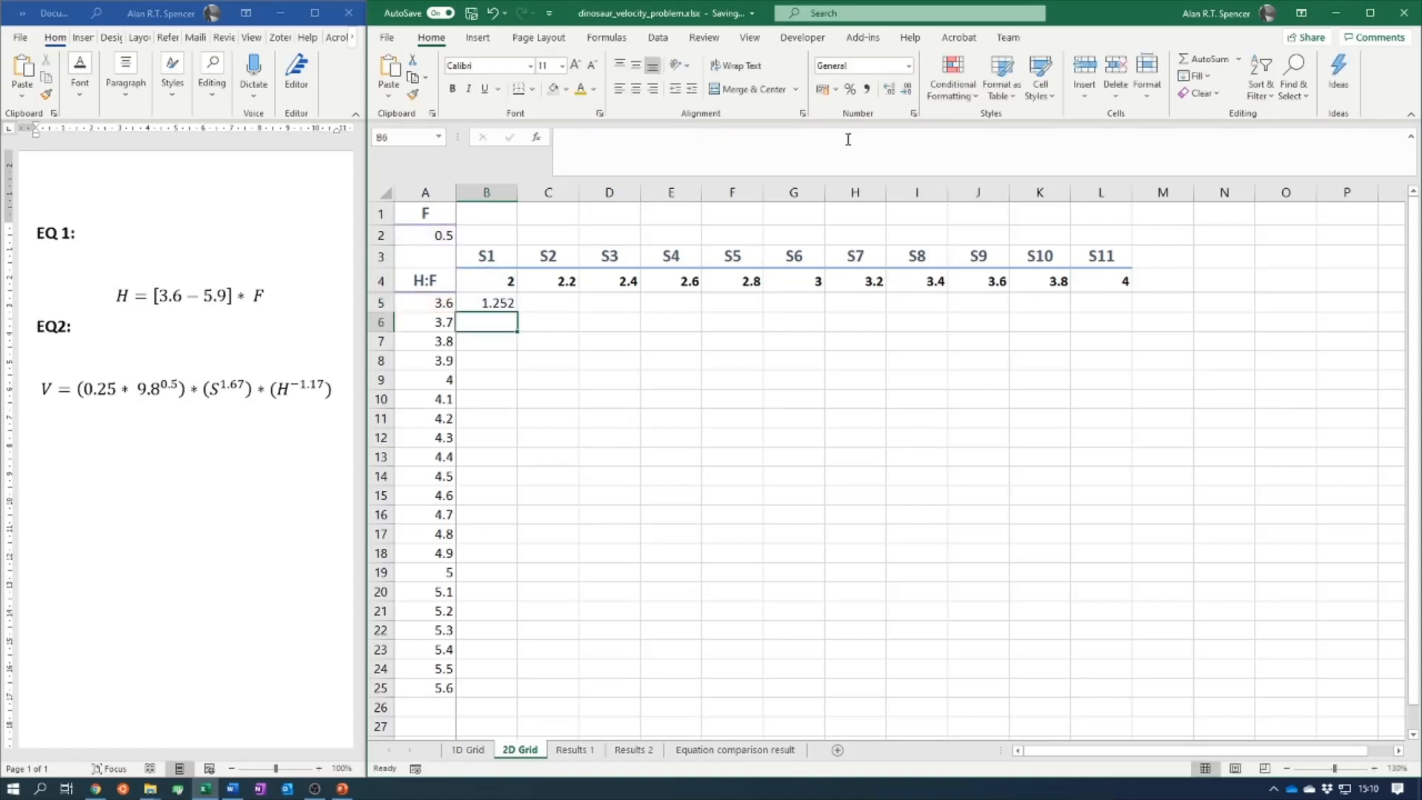
# - Fill the B5 formula down to row 25 and across to column L to complete the grid
pyautogui.click(482, 301)
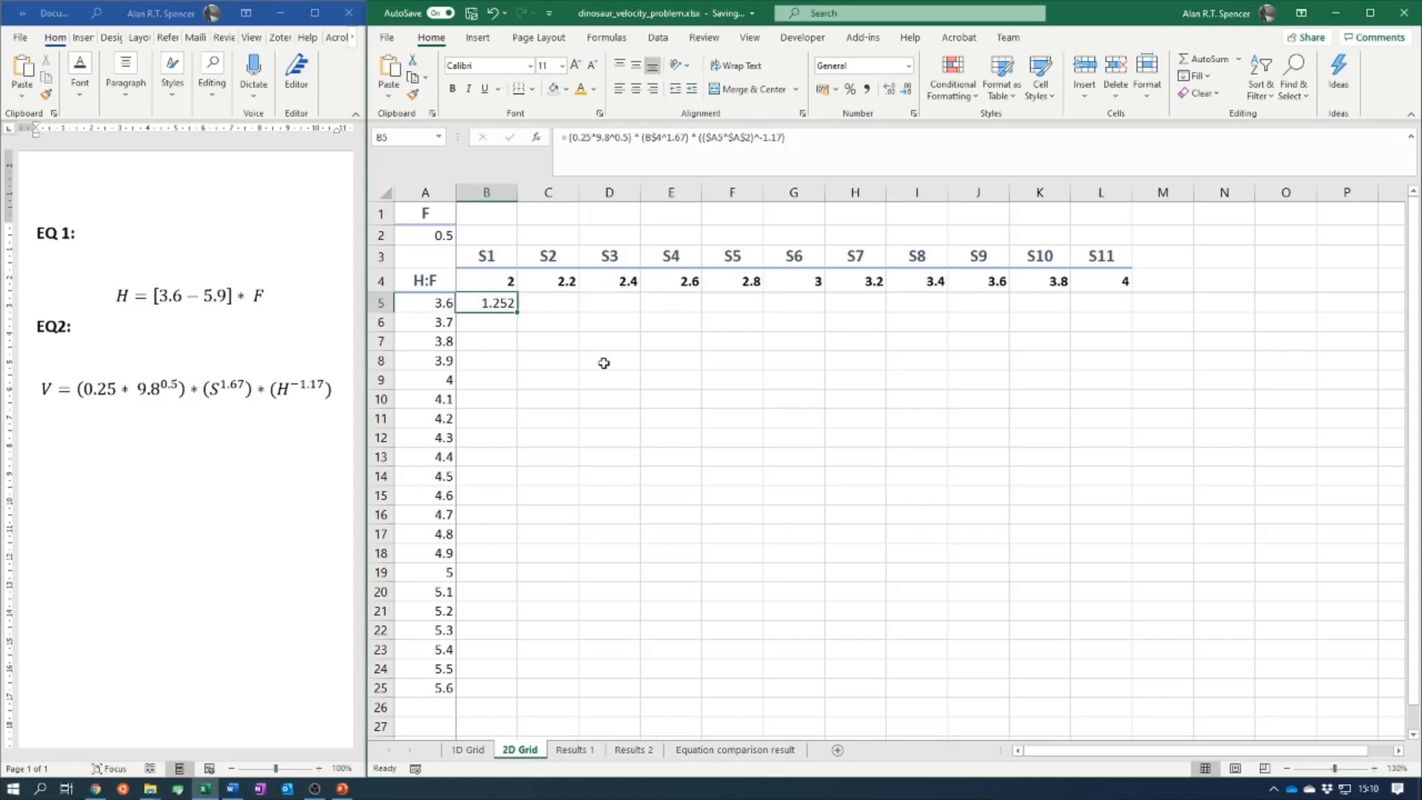
pyautogui.moveTo(518, 313); pyautogui.dragTo(511, 704)
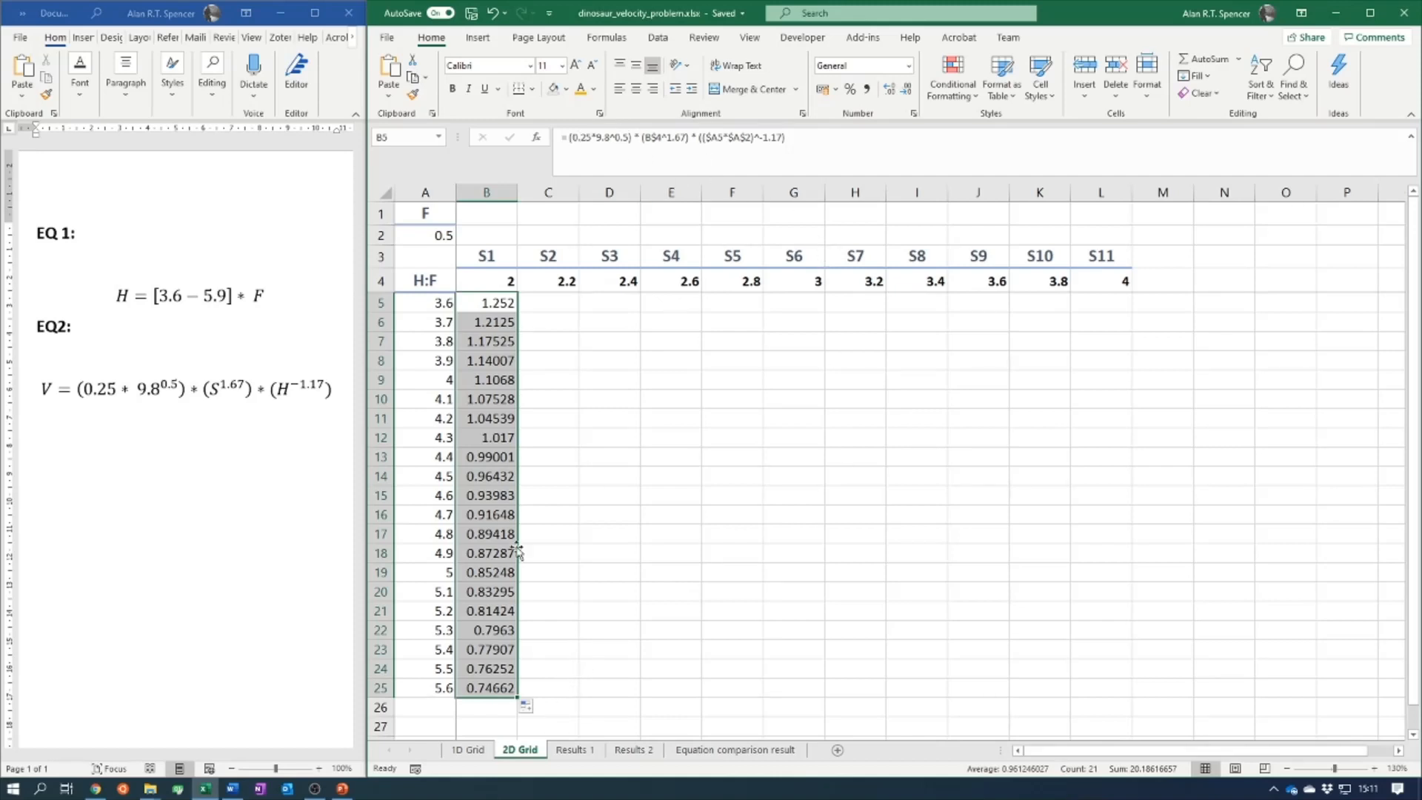
pyautogui.moveTo(518, 698); pyautogui.dragTo(1129, 668)
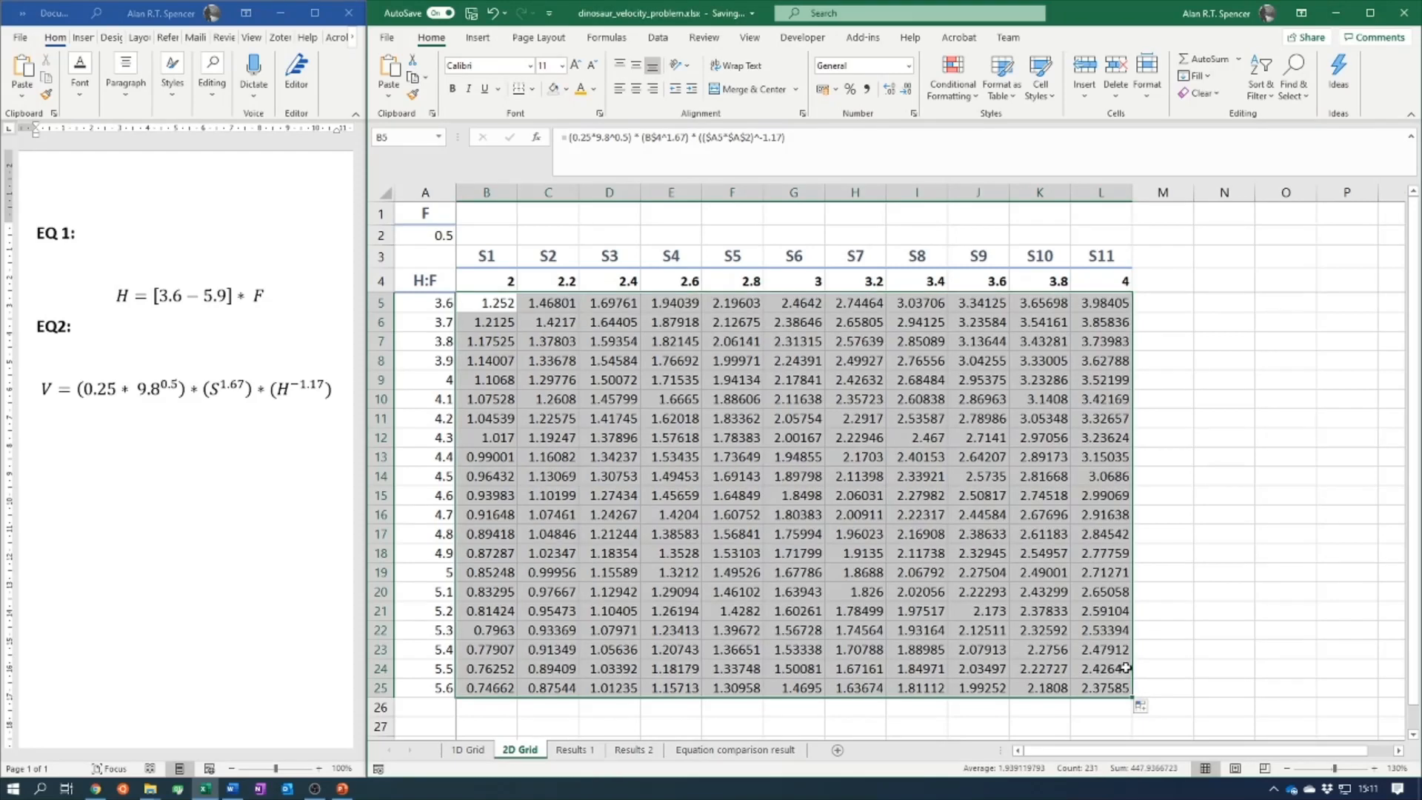
pyautogui.click(1246, 516)
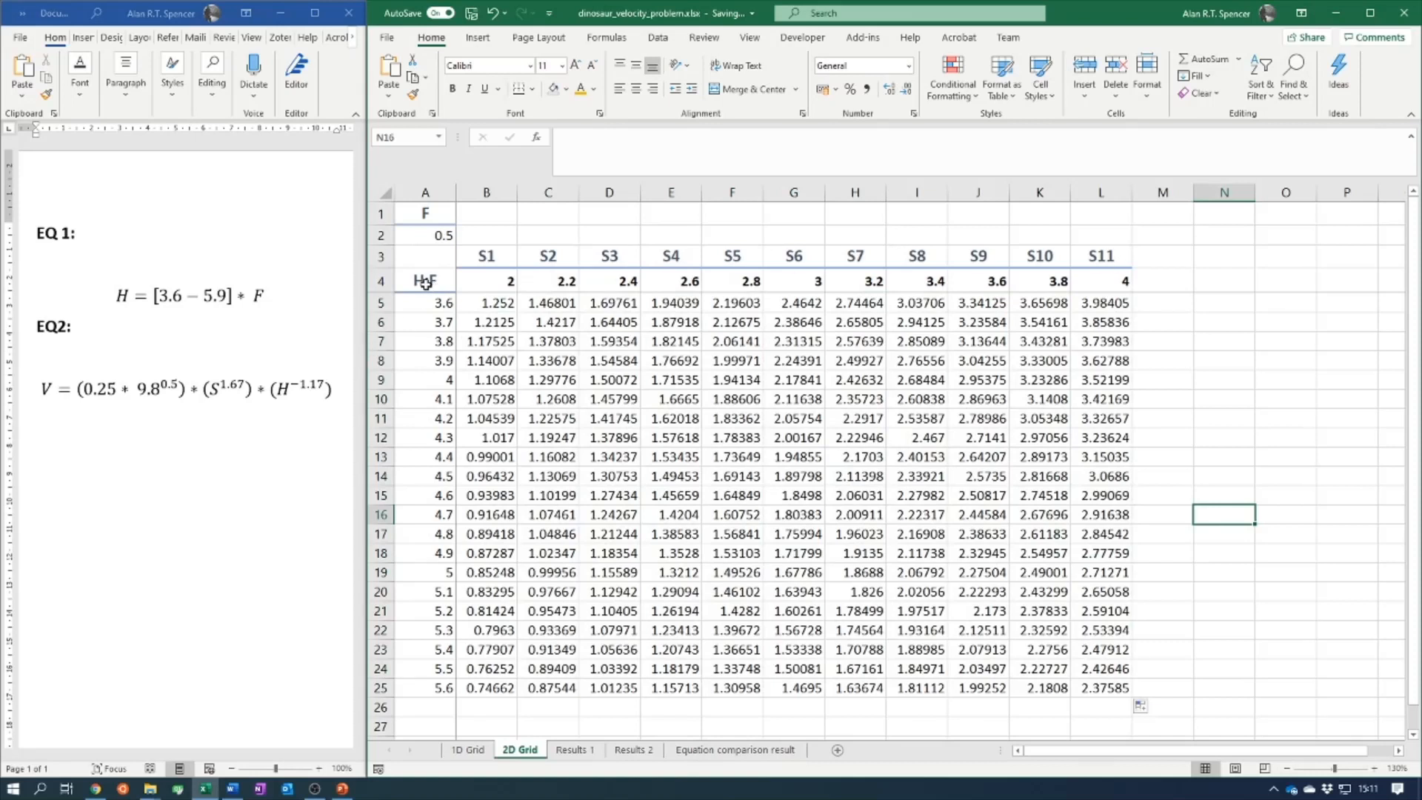
# - Inspect the formula in cell K22 and the cells it references
pyautogui.click(1050, 630)
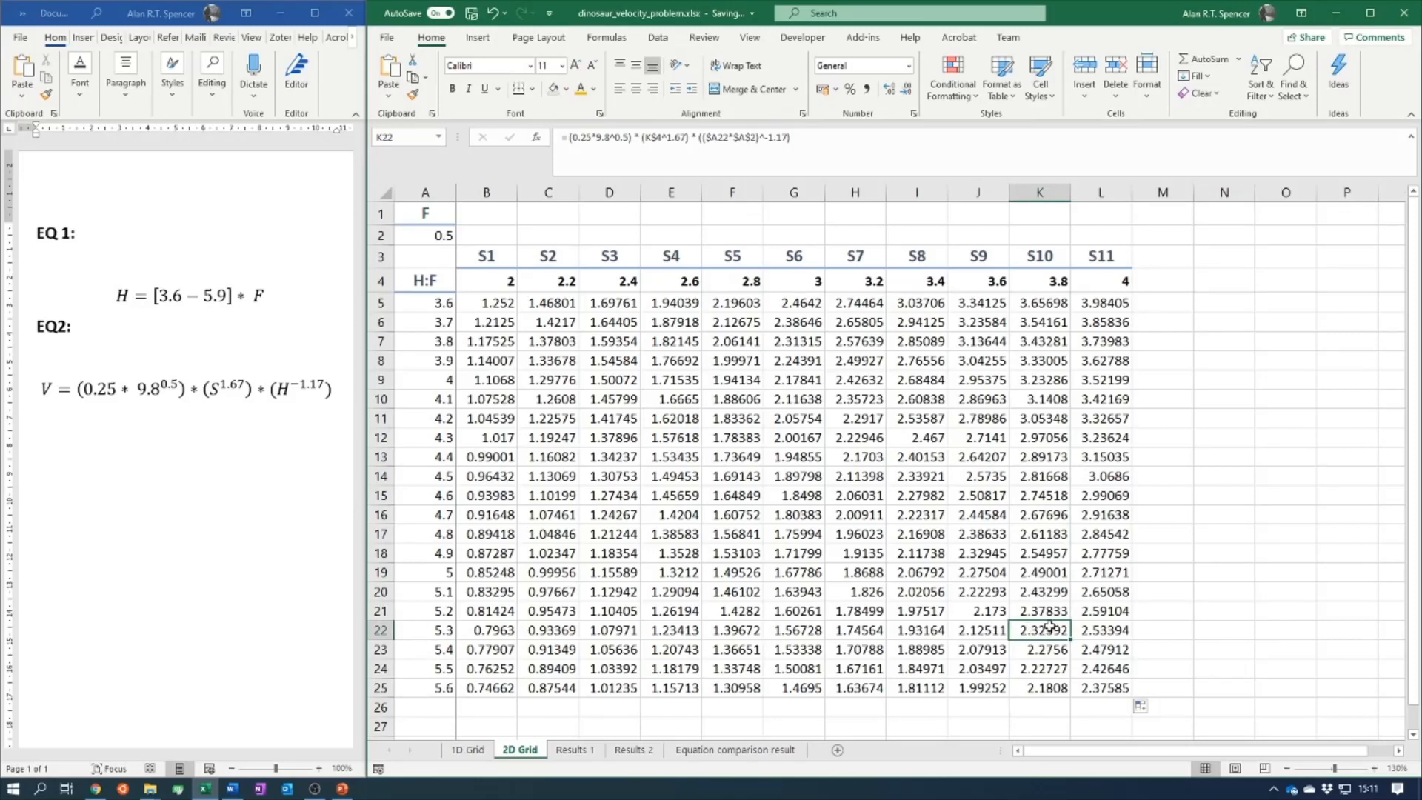
pyautogui.click(860, 149)
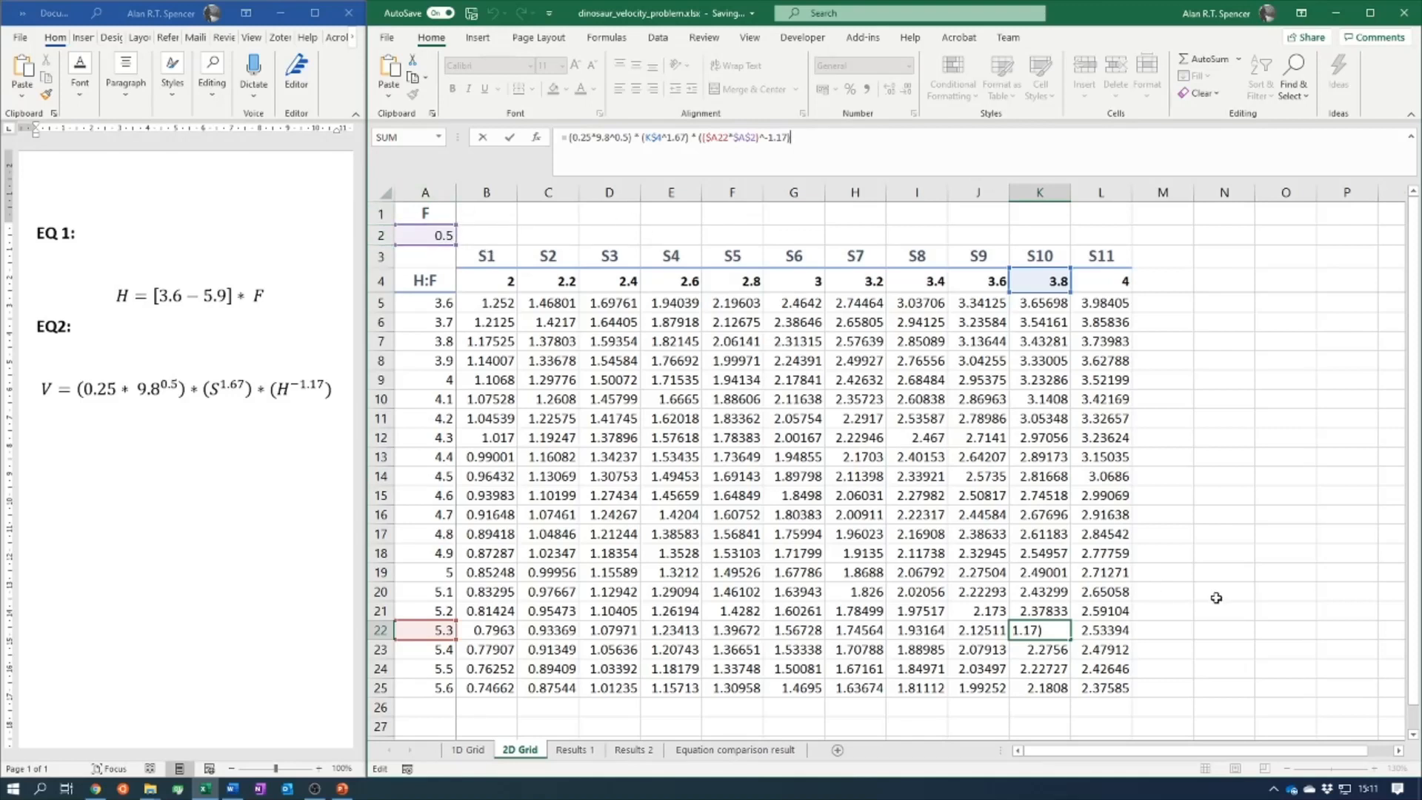
pyautogui.click(1216, 597)
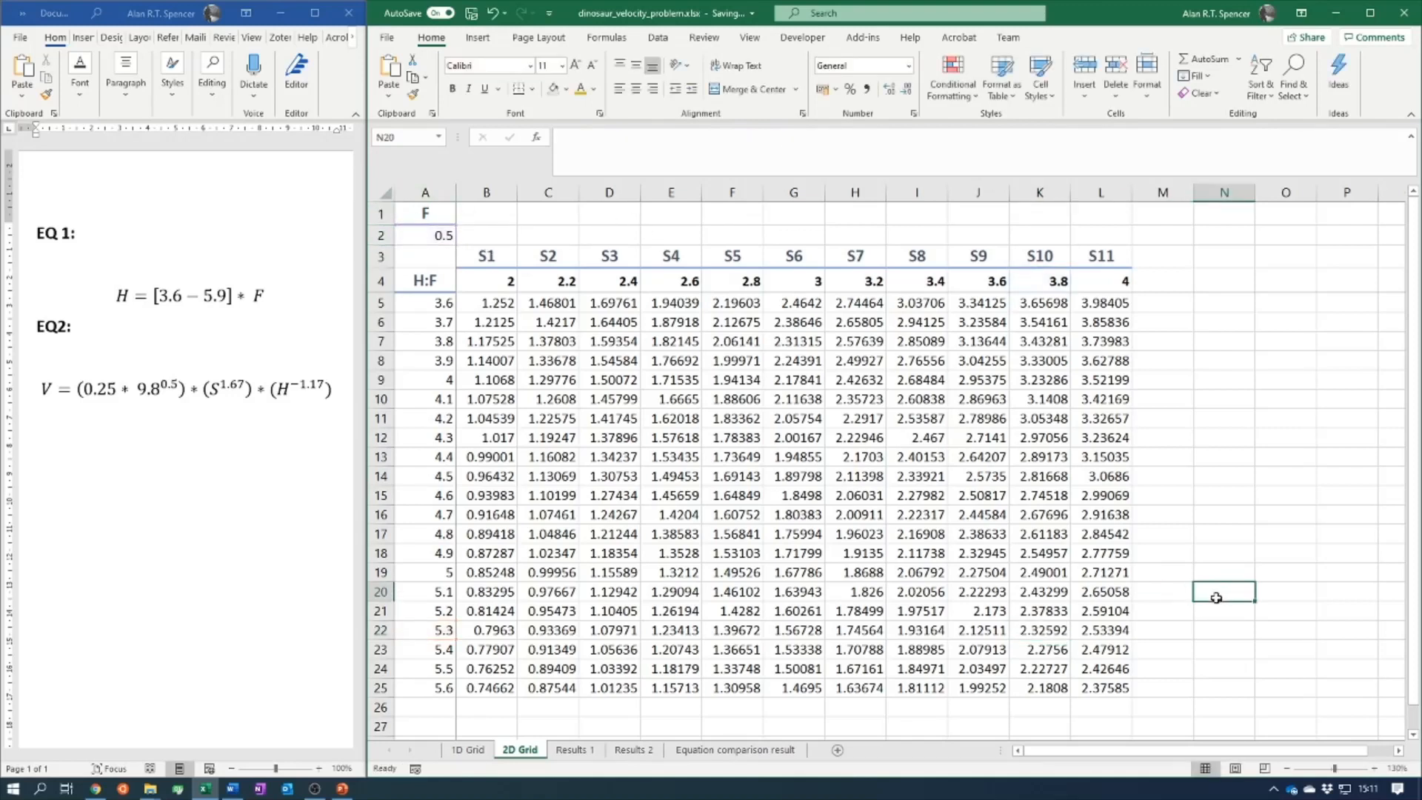
# - Set F to 0.6 in cell A2 of the 2D Grid sheet
pyautogui.click(431, 231)
pyautogui.write('0.')
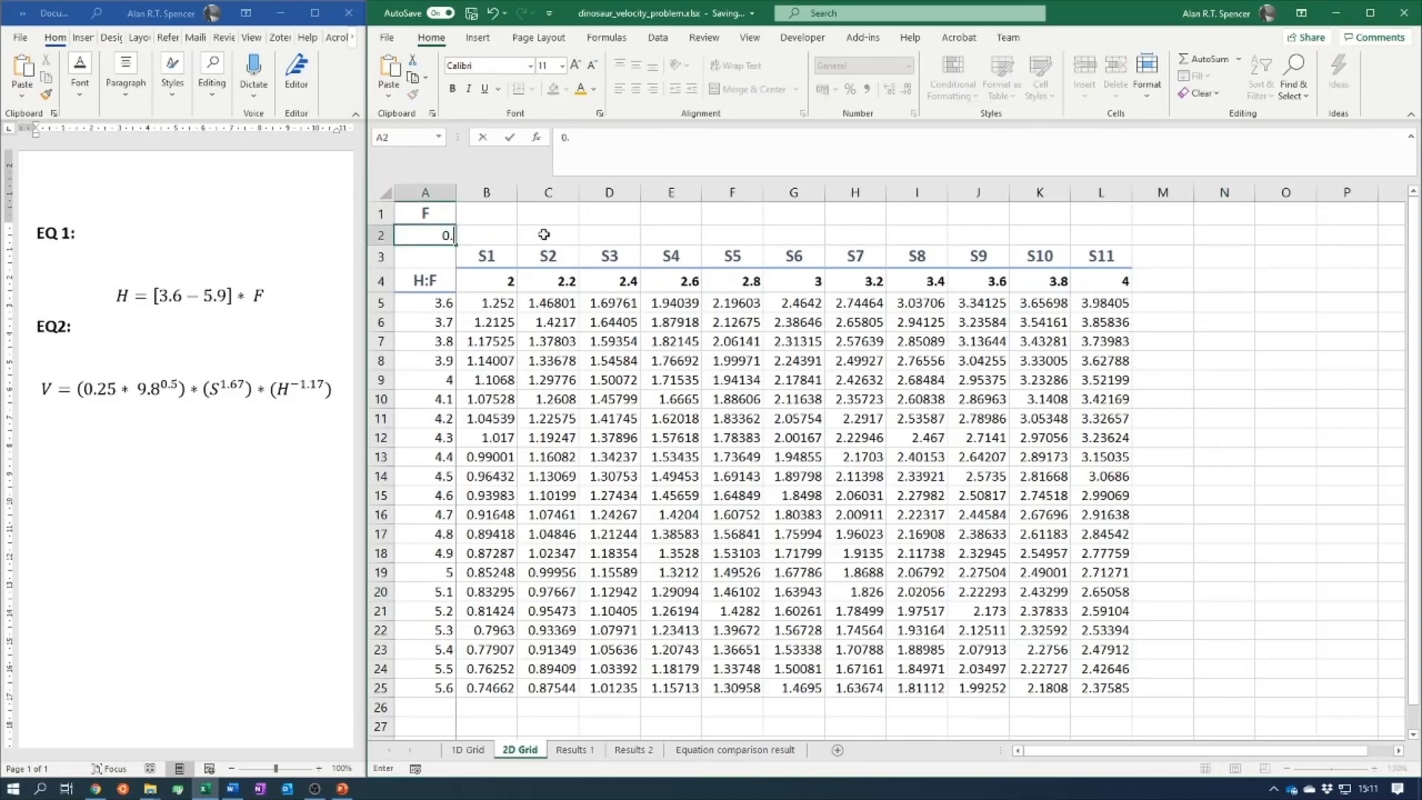
pyautogui.write('6')
pyautogui.press('Return')
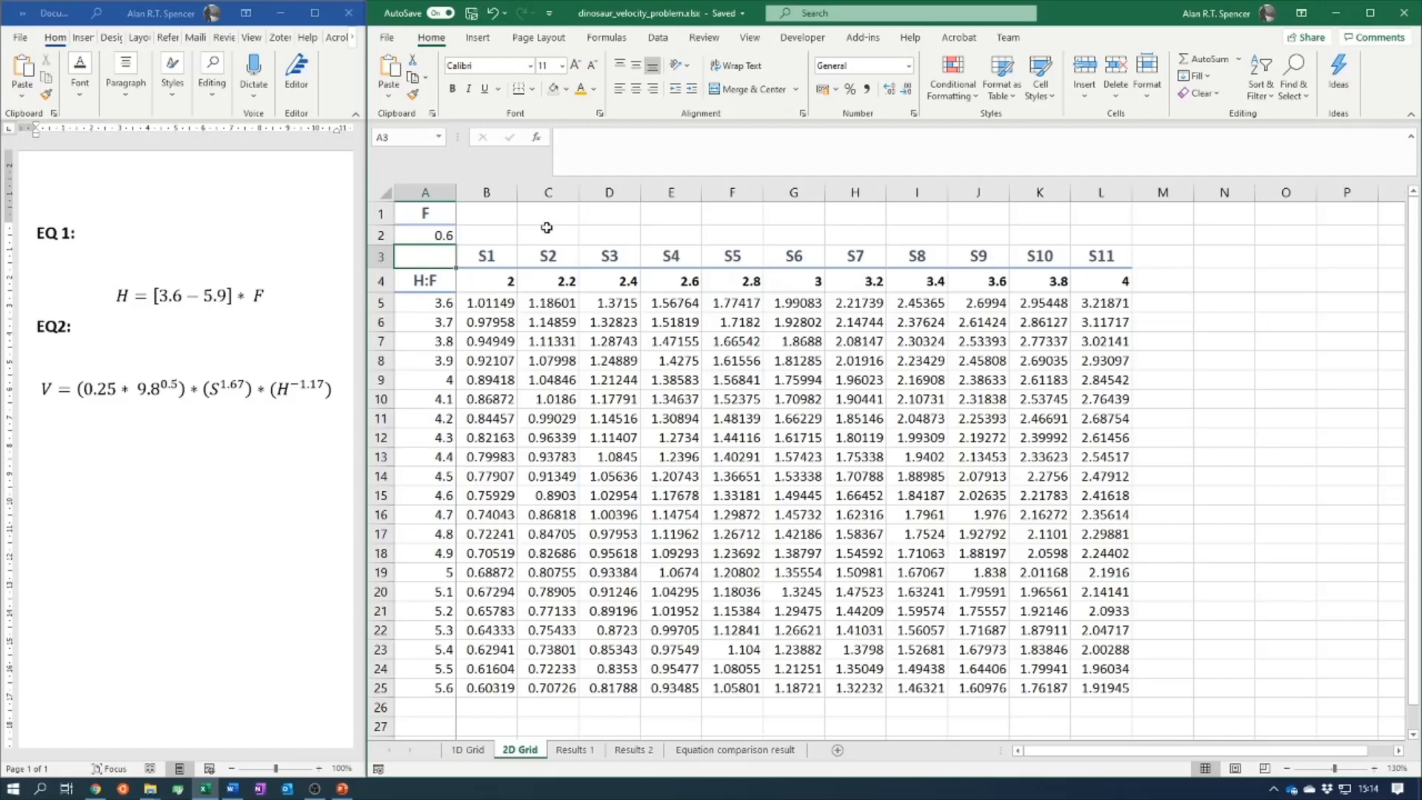
# - Create a new blank workbook and maximize its window
pyautogui.click(385, 37)
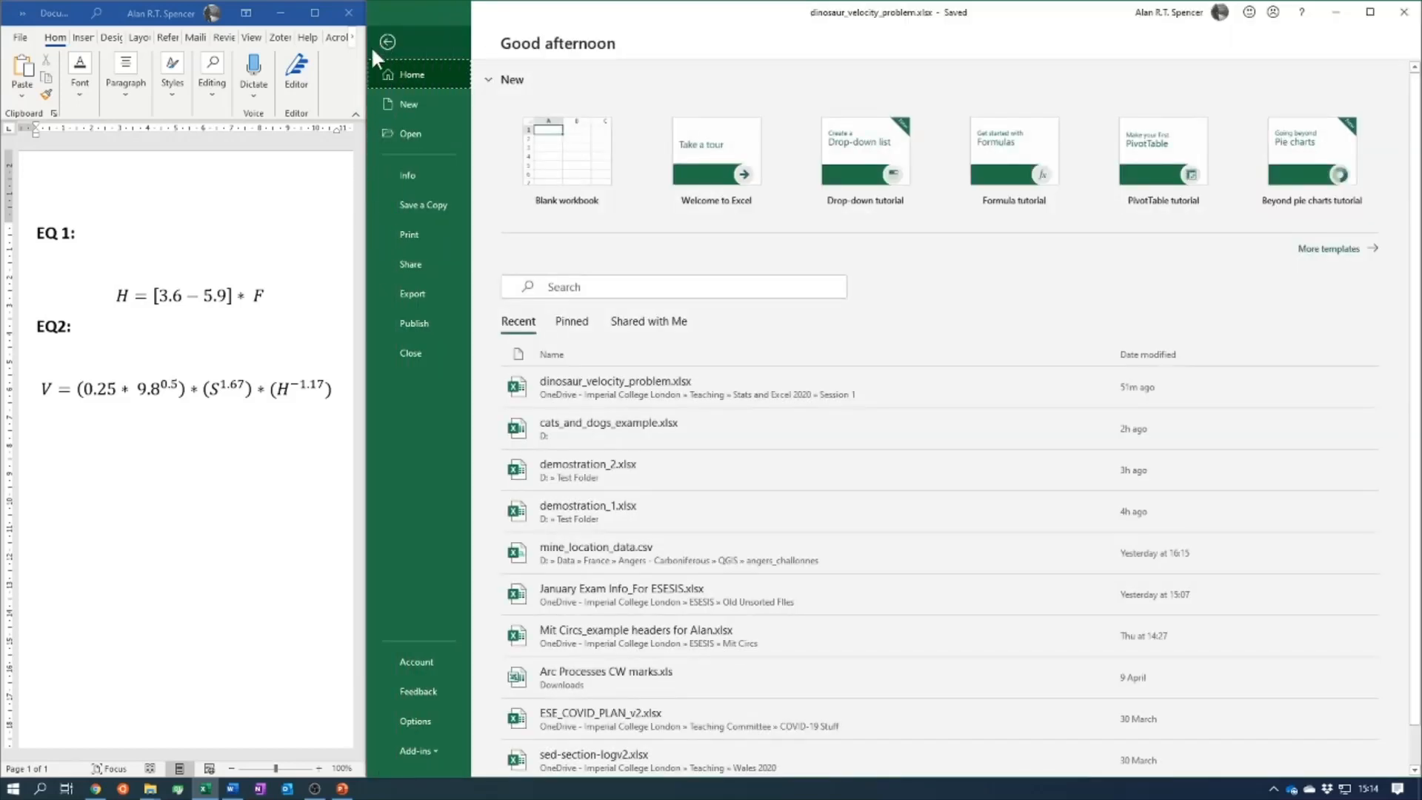
pyautogui.click(414, 104)
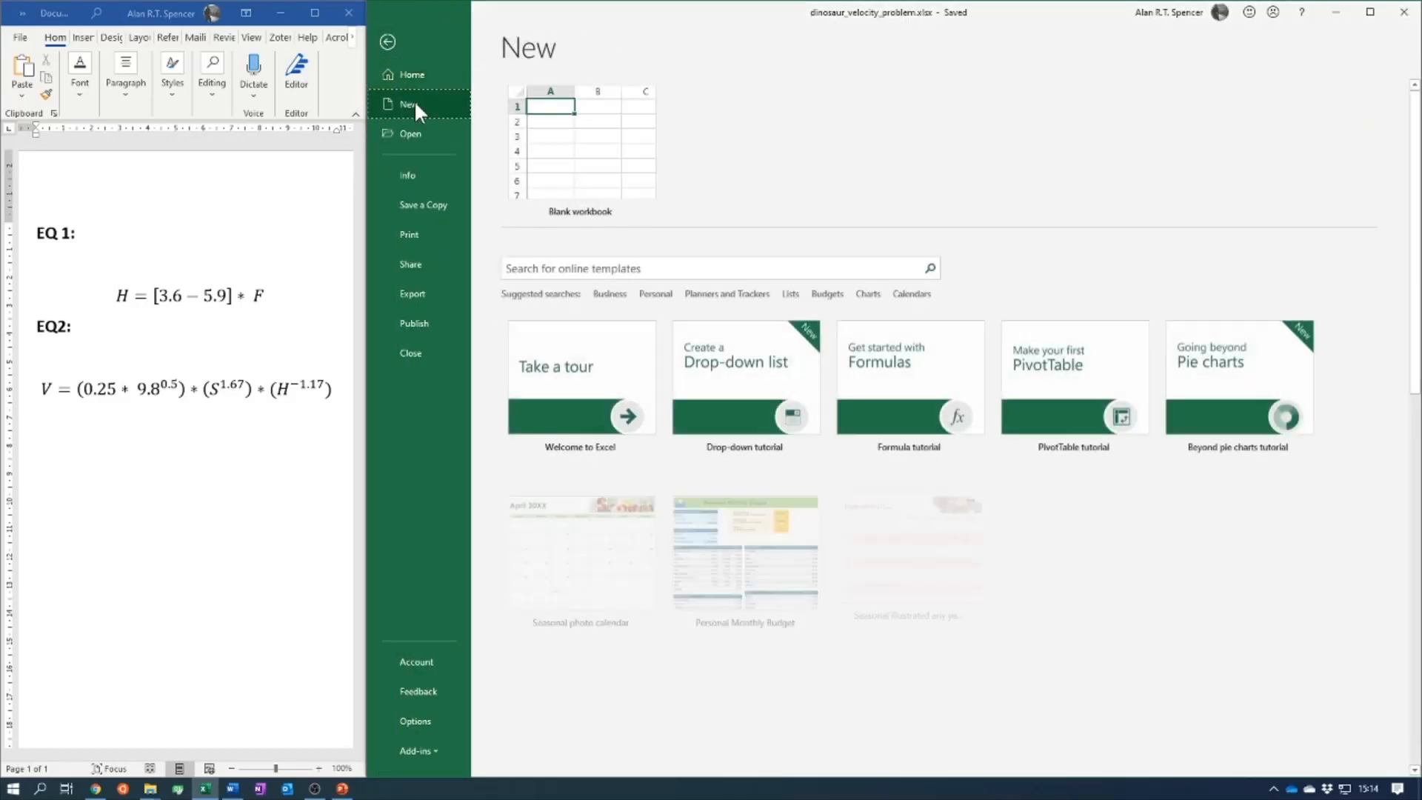
pyautogui.click(562, 137)
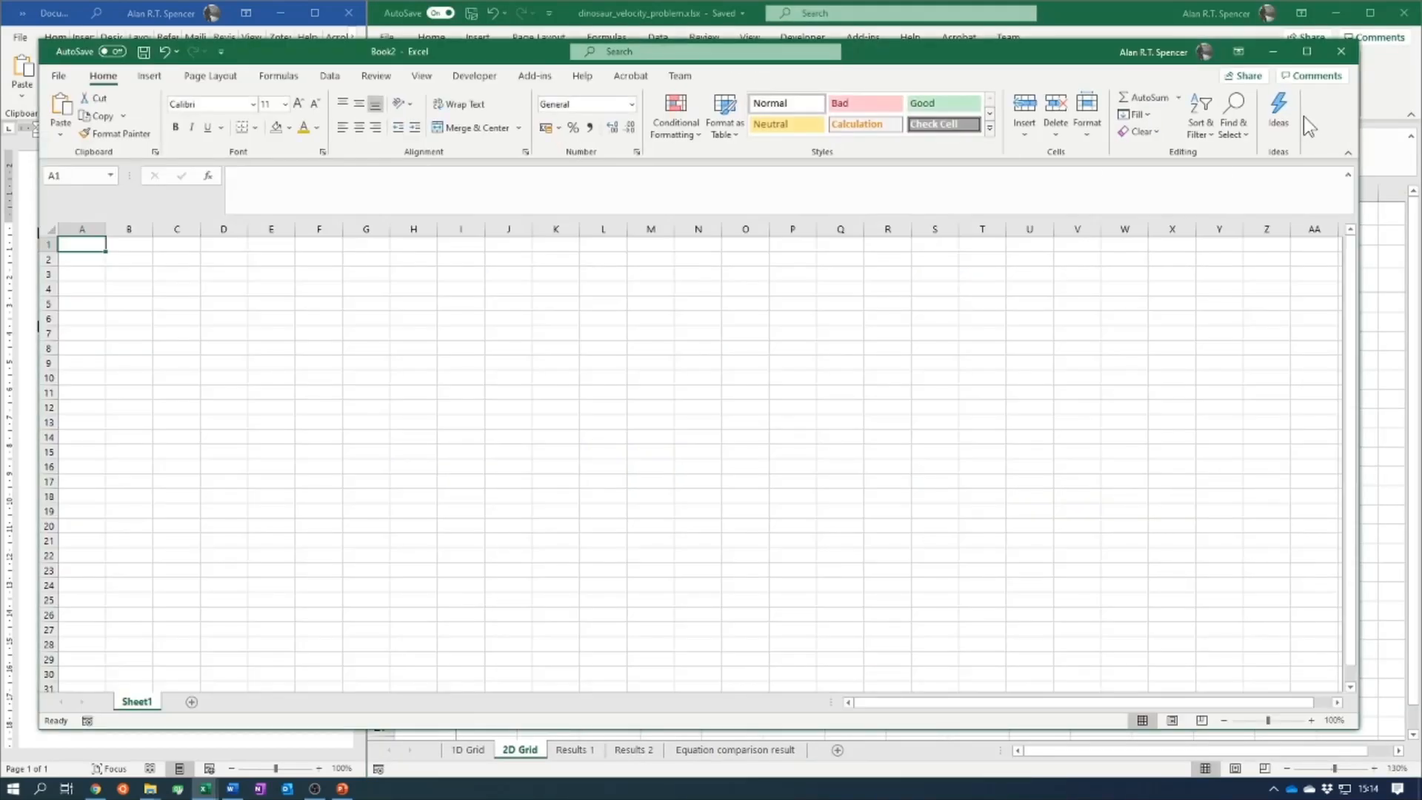
pyautogui.click(1306, 51)
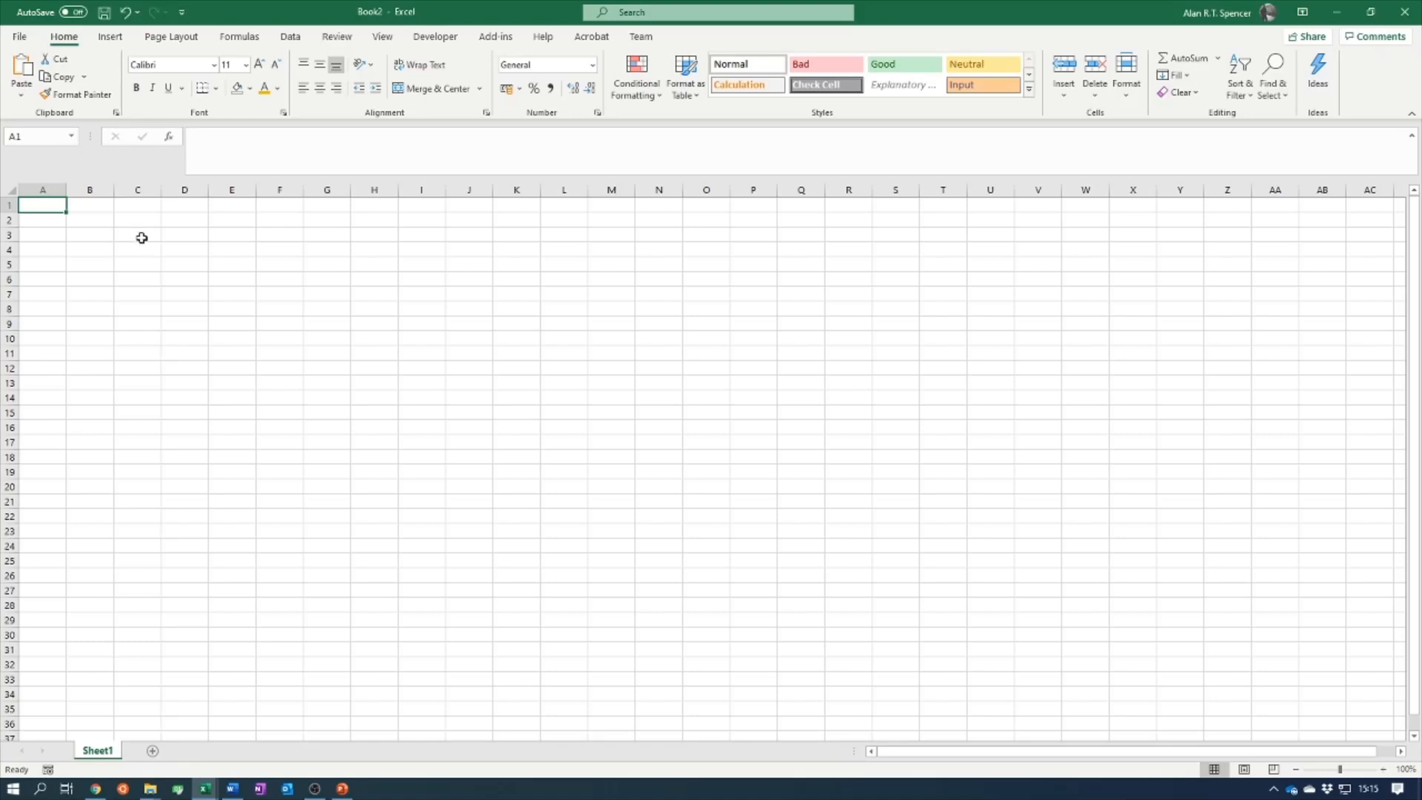
# - Enter =SUM(3,3,3,3) in cell C3 and review its formula
pyautogui.click(141, 234)
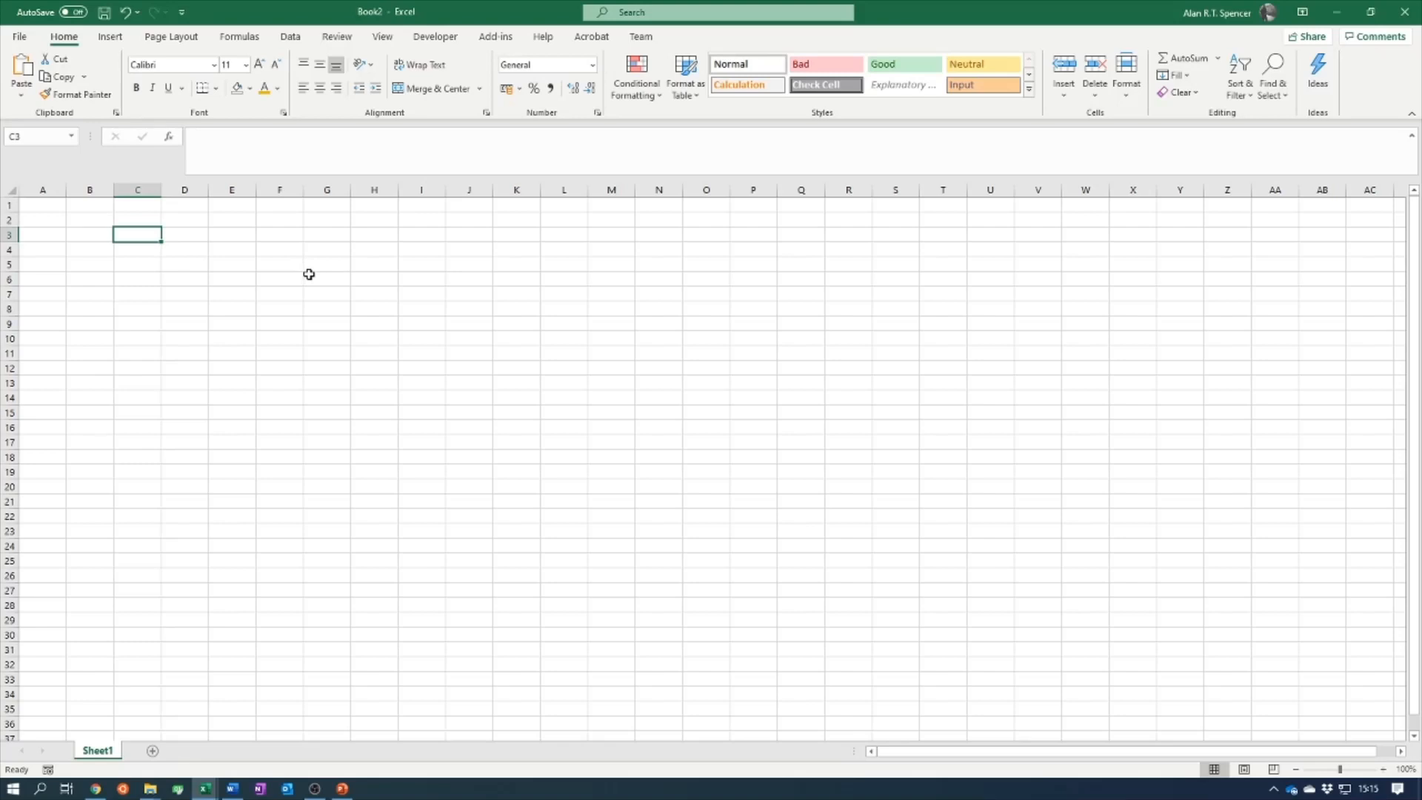
pyautogui.write('=')
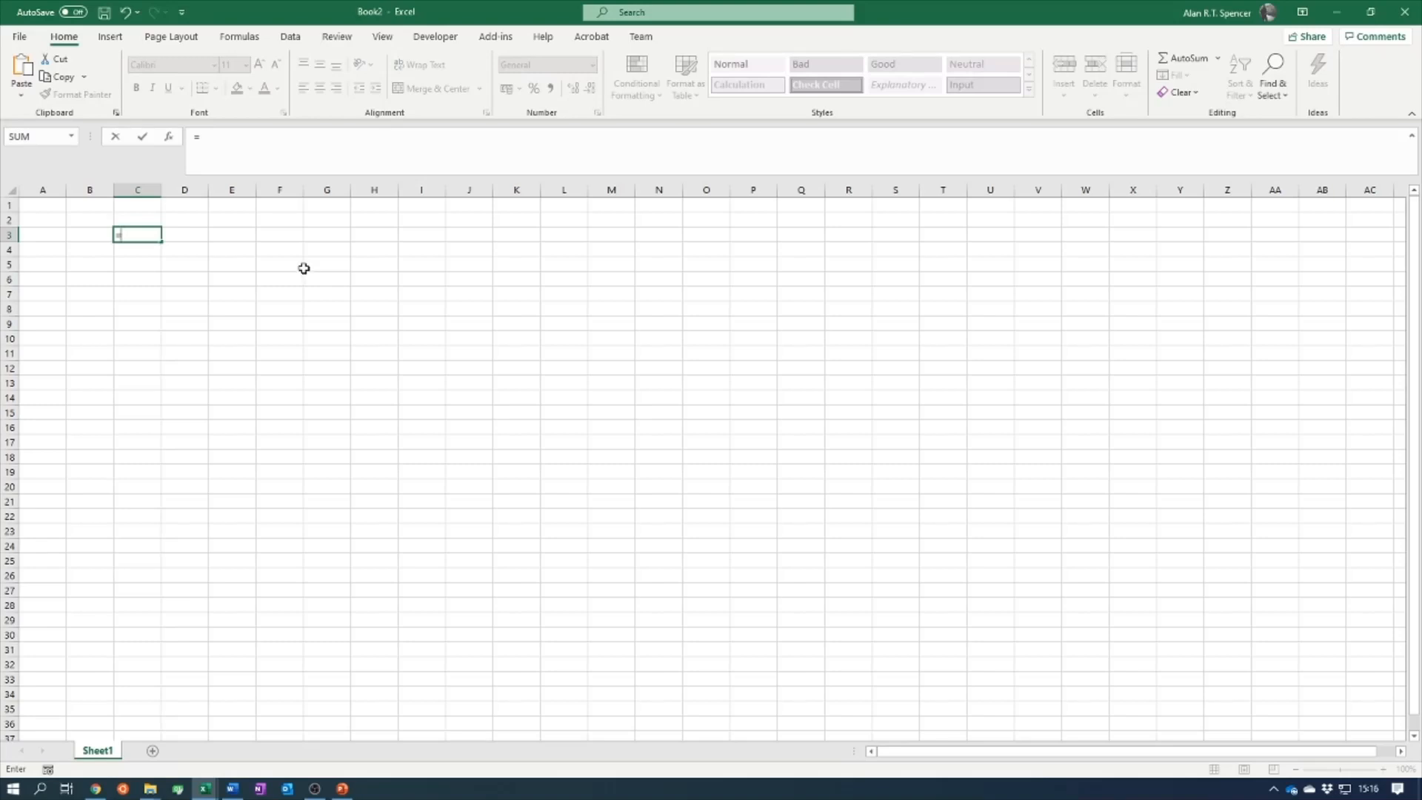
pyautogui.write('SUM')
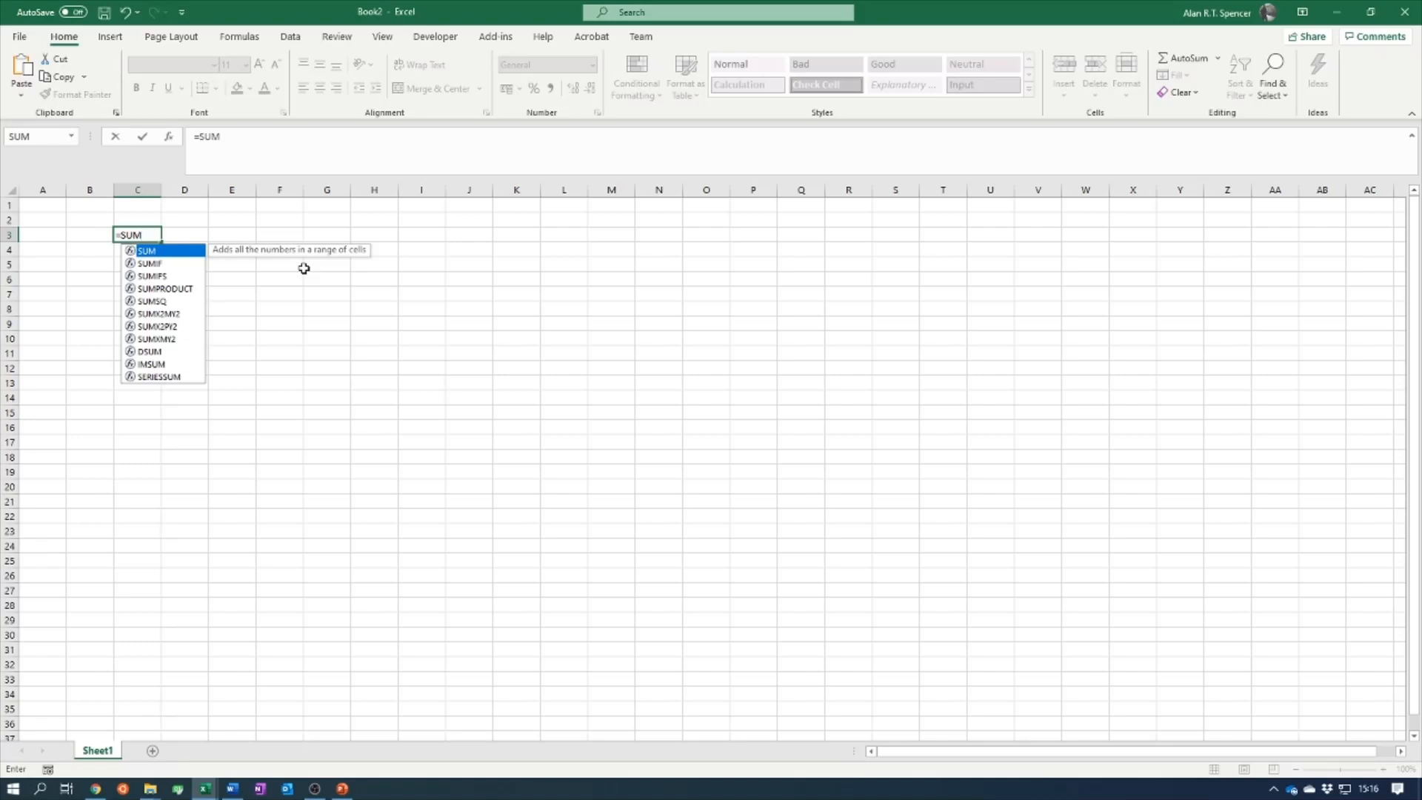
pyautogui.doubleClick(146, 251)
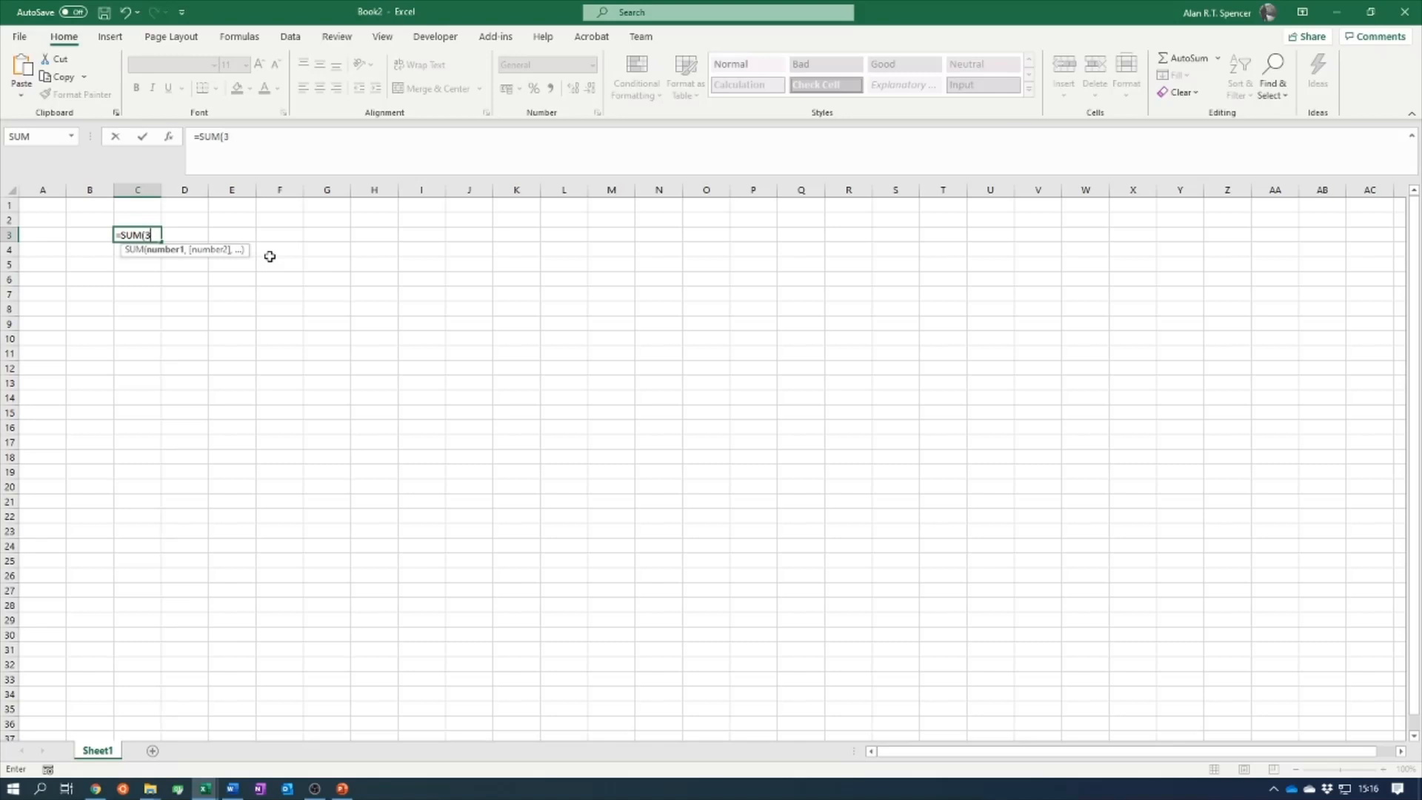
pyautogui.write(',')
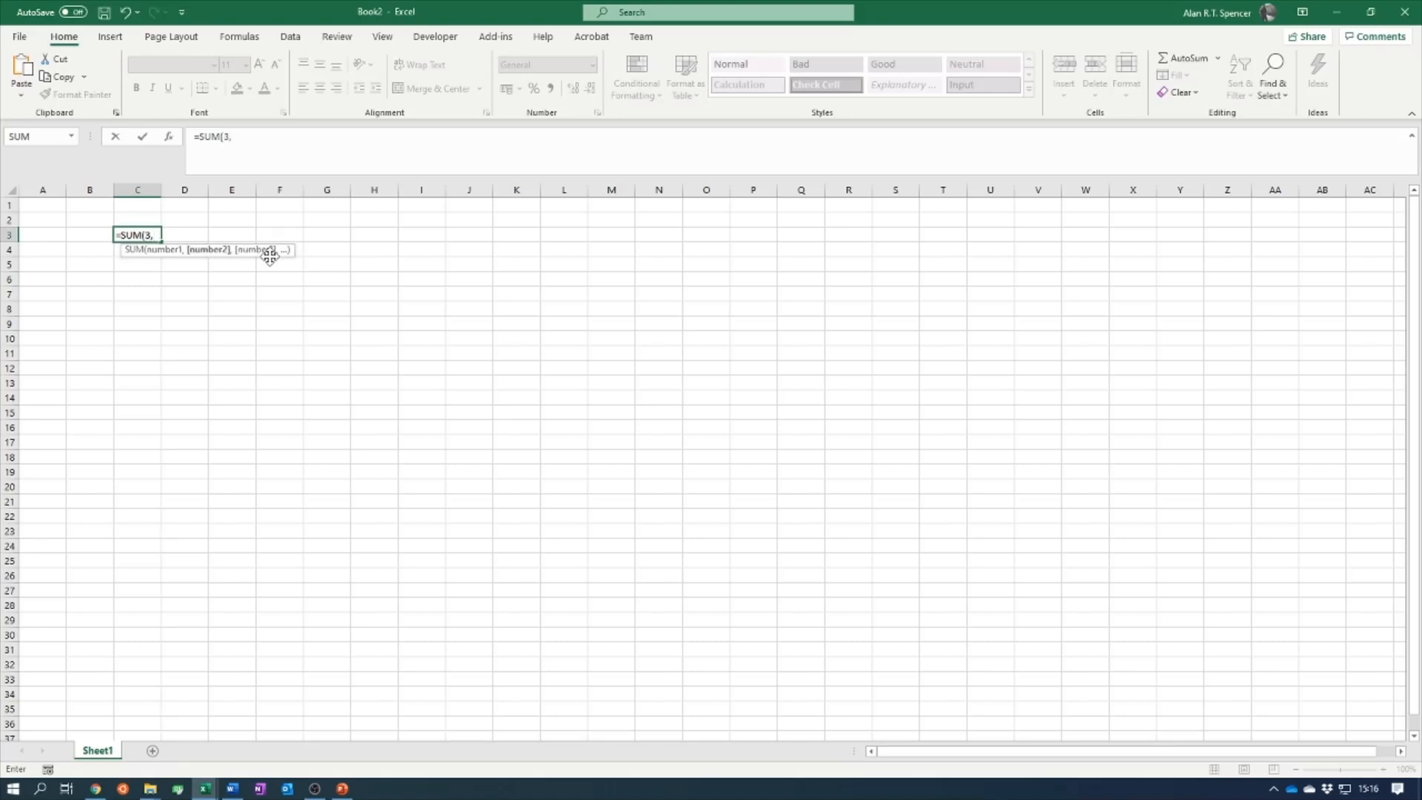
pyautogui.write('3,3')
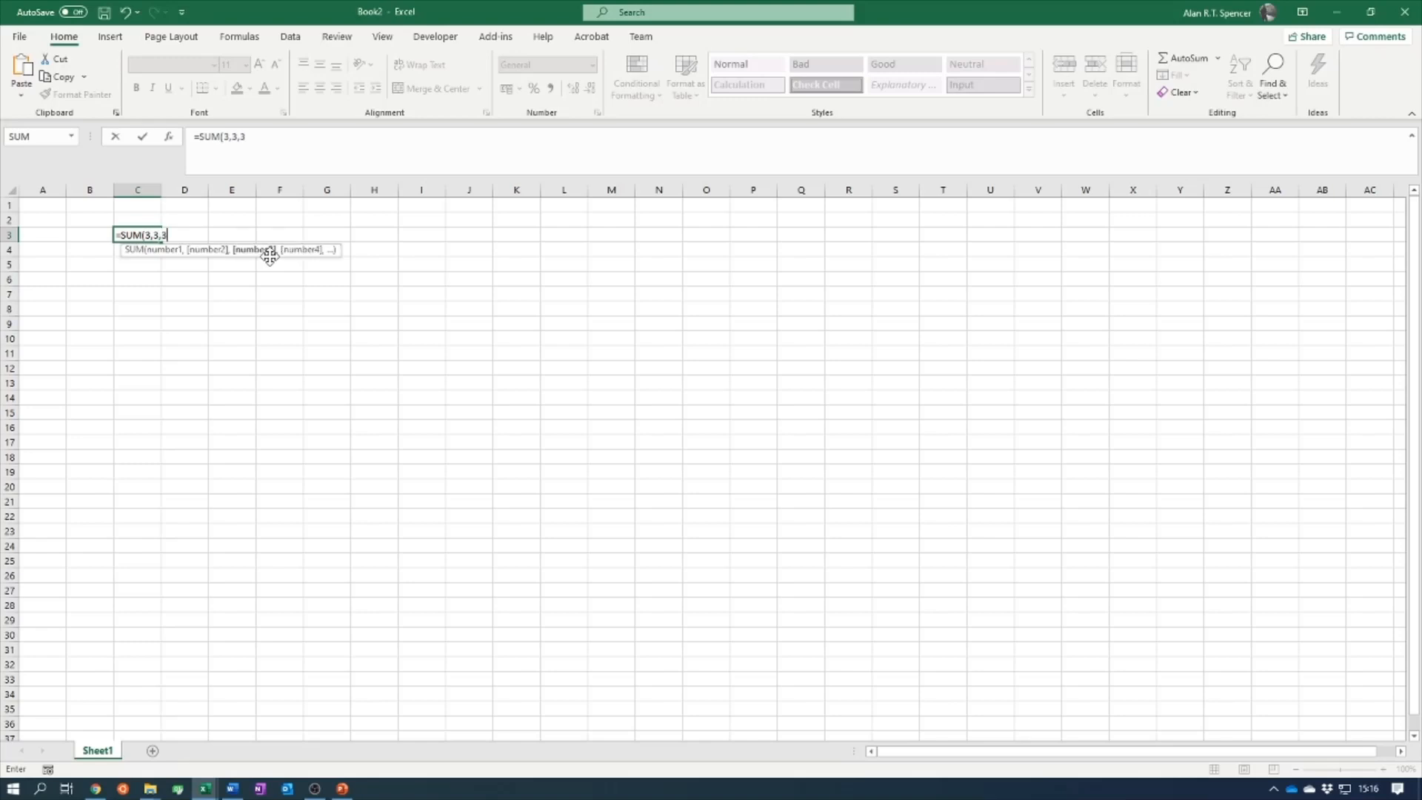
pyautogui.write(',3')
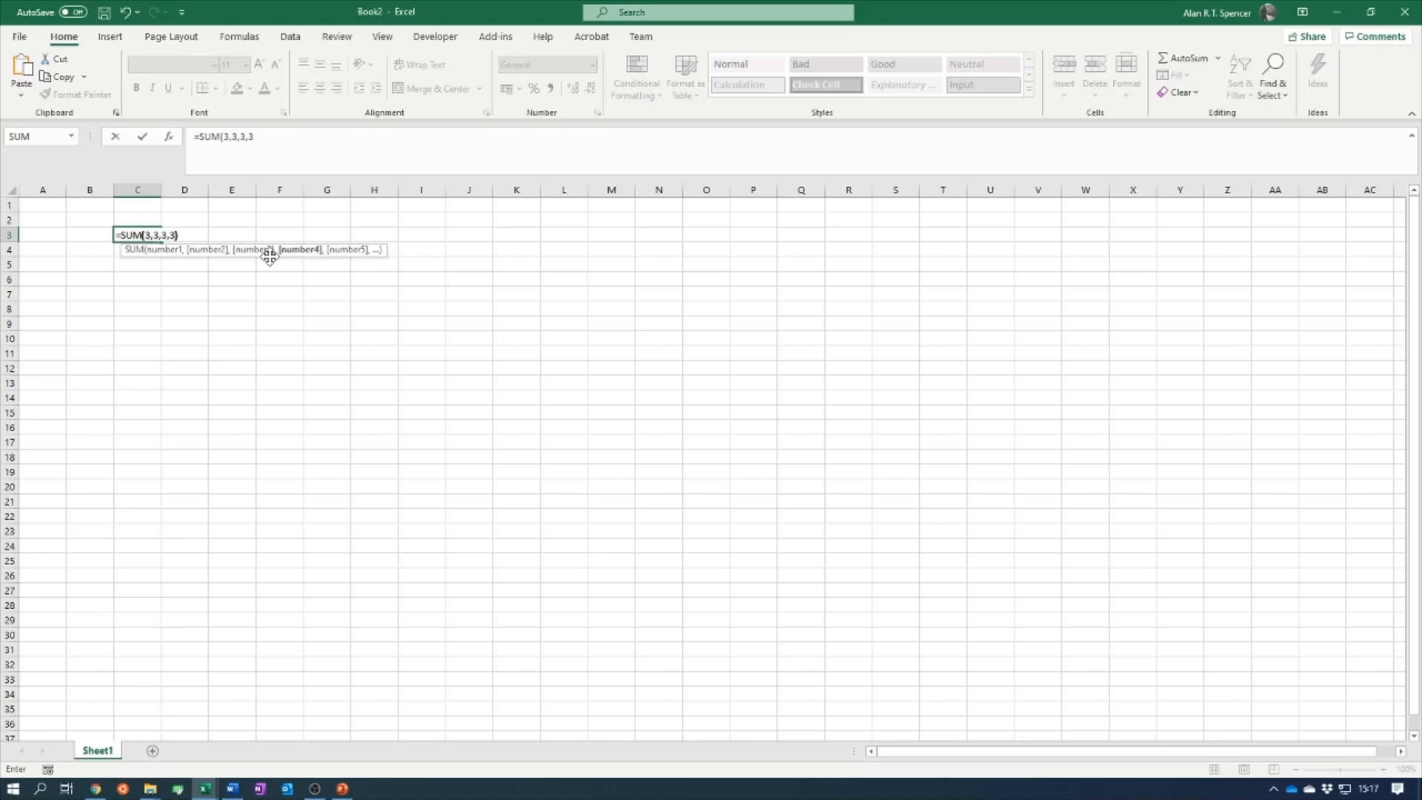
pyautogui.write(')')
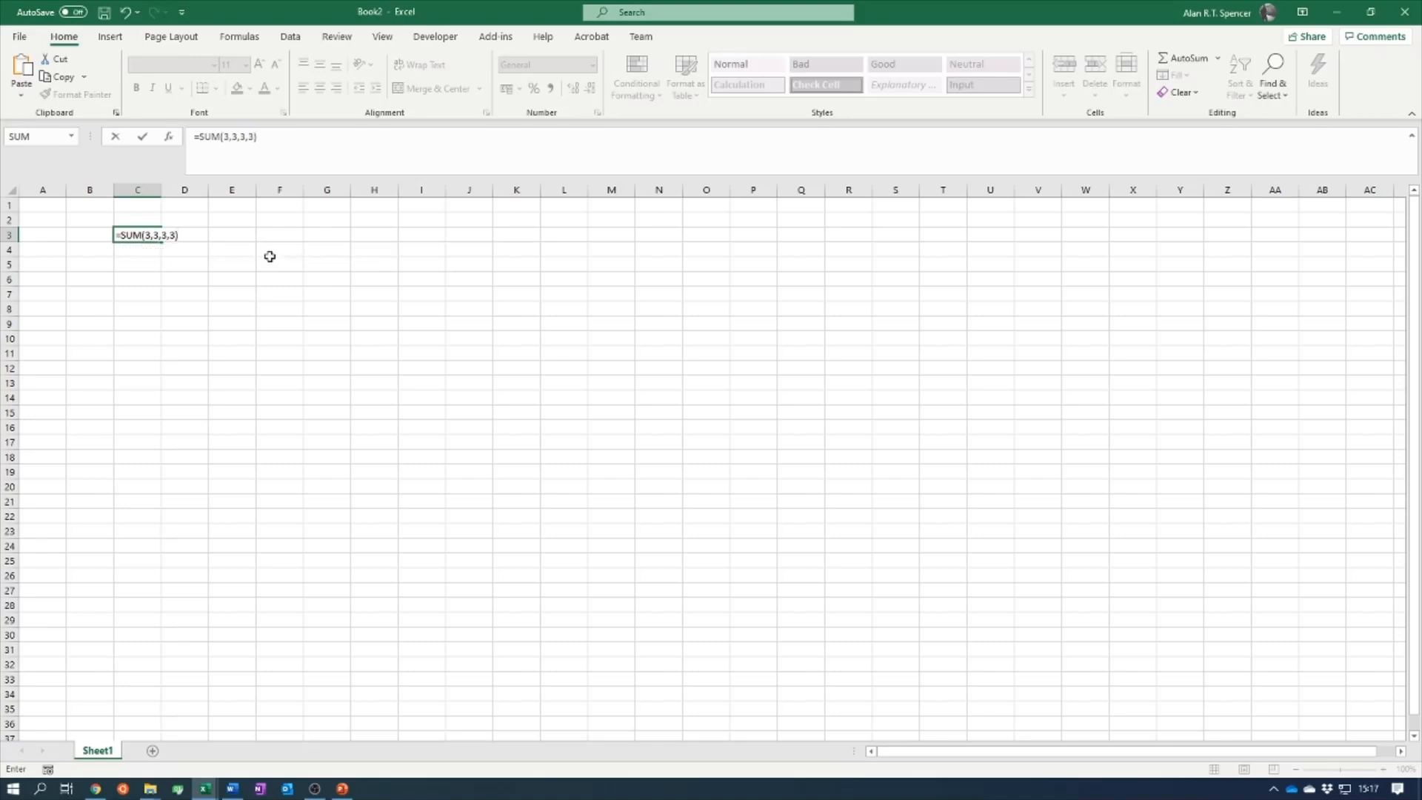
pyautogui.press('Return')
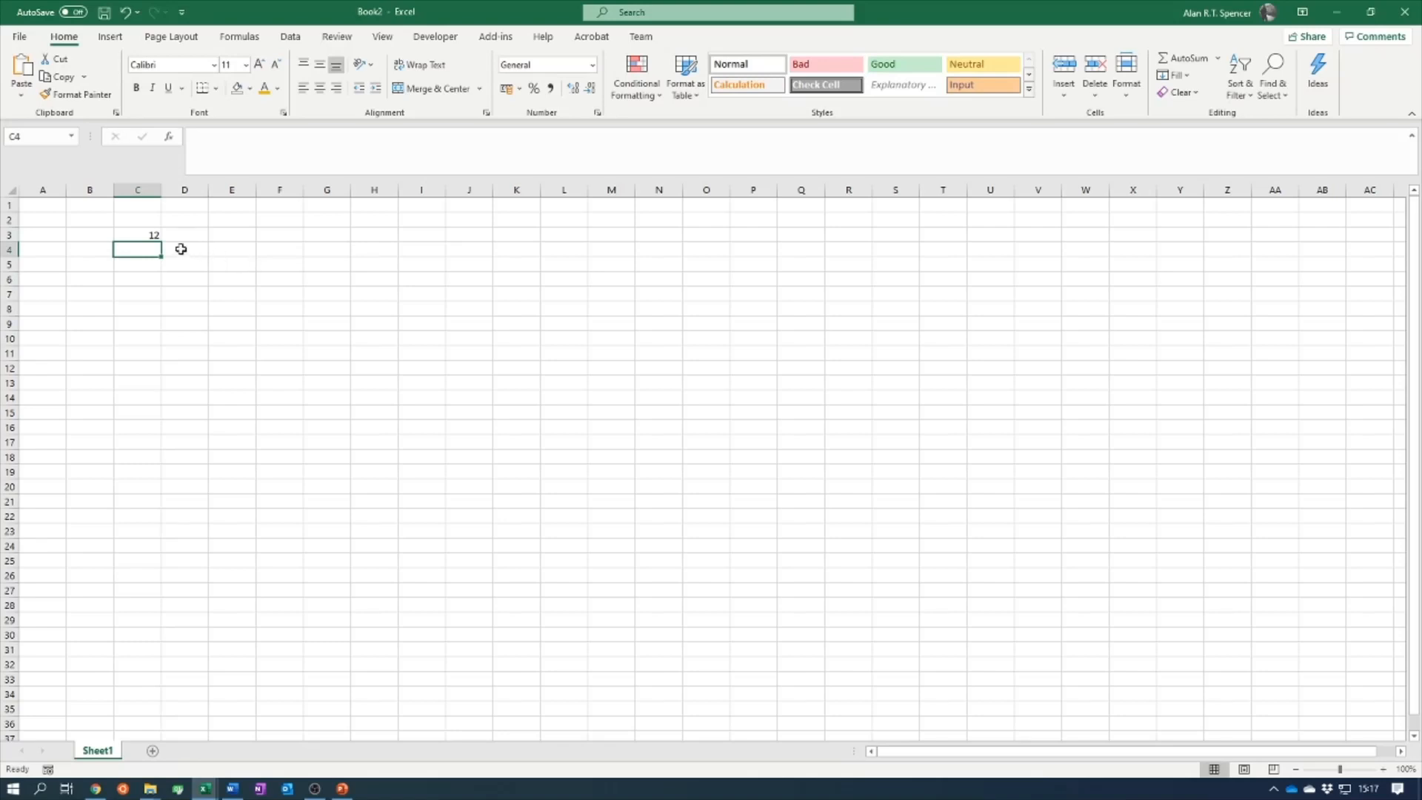
pyautogui.click(147, 232)
pyautogui.click(294, 134)
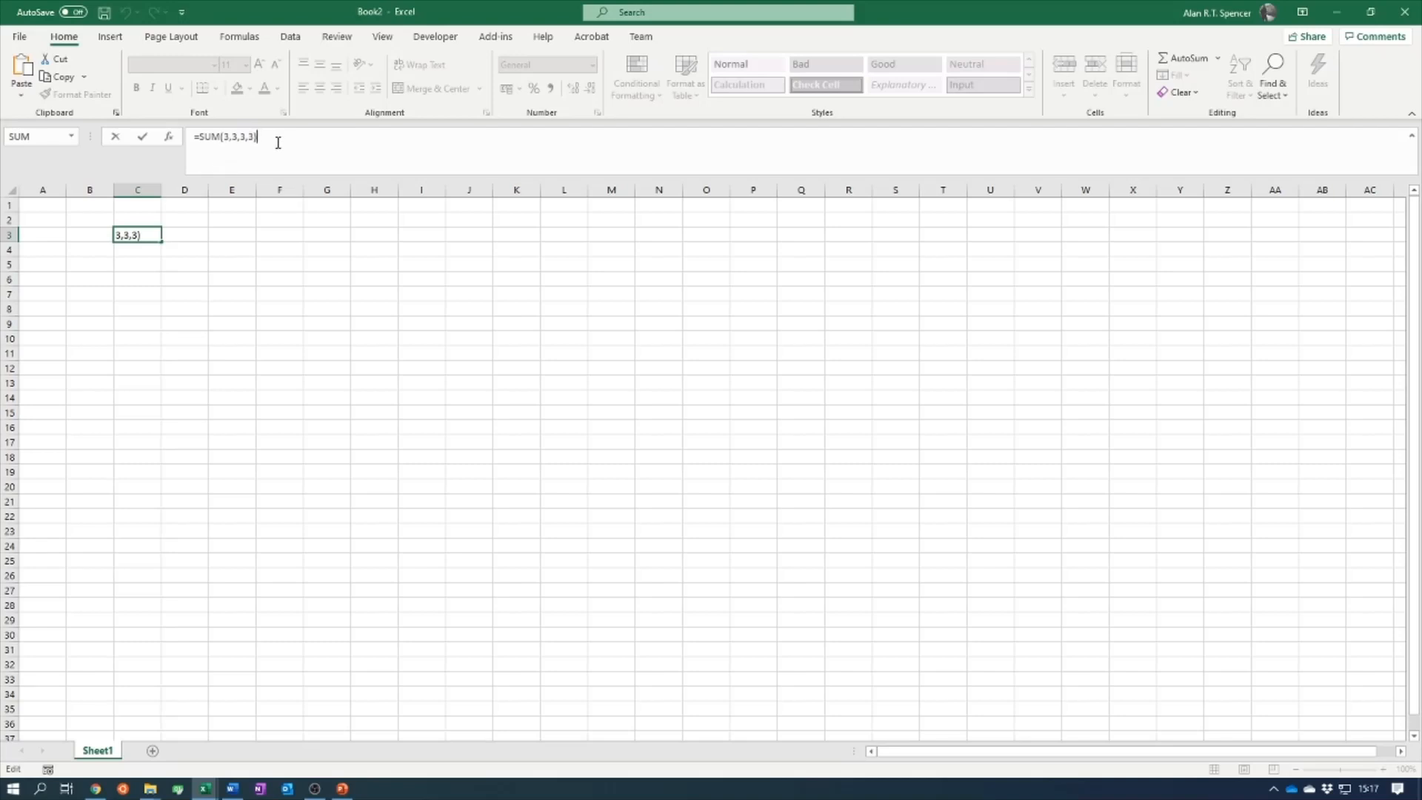
pyautogui.click(225, 269)
pyautogui.click(140, 263)
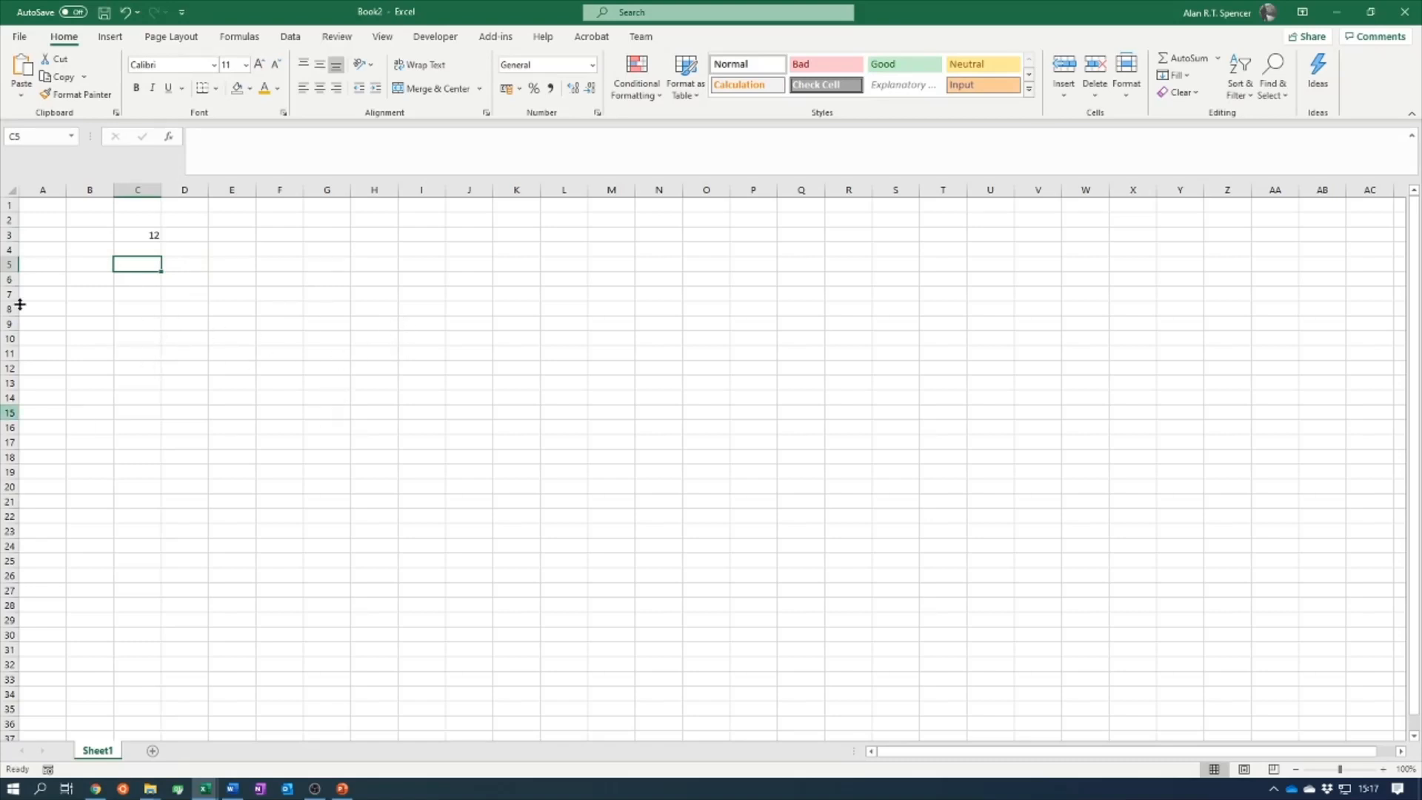
# - Enter 2 in A6 and 4 in A7, and fill the series down to 50 in cell A30
pyautogui.click(59, 280)
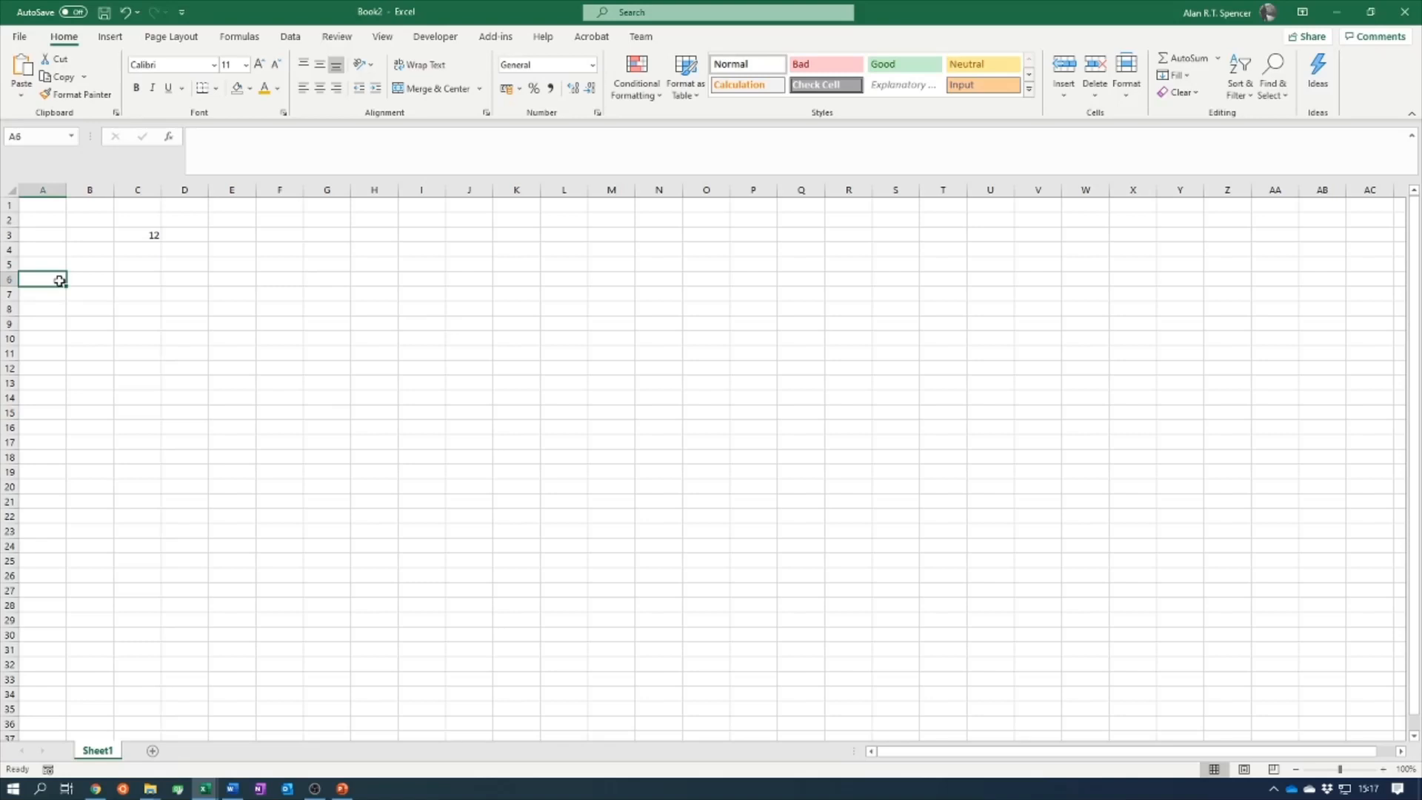
pyautogui.write('2')
pyautogui.press('Return')
pyautogui.write('4')
pyautogui.press('Return')
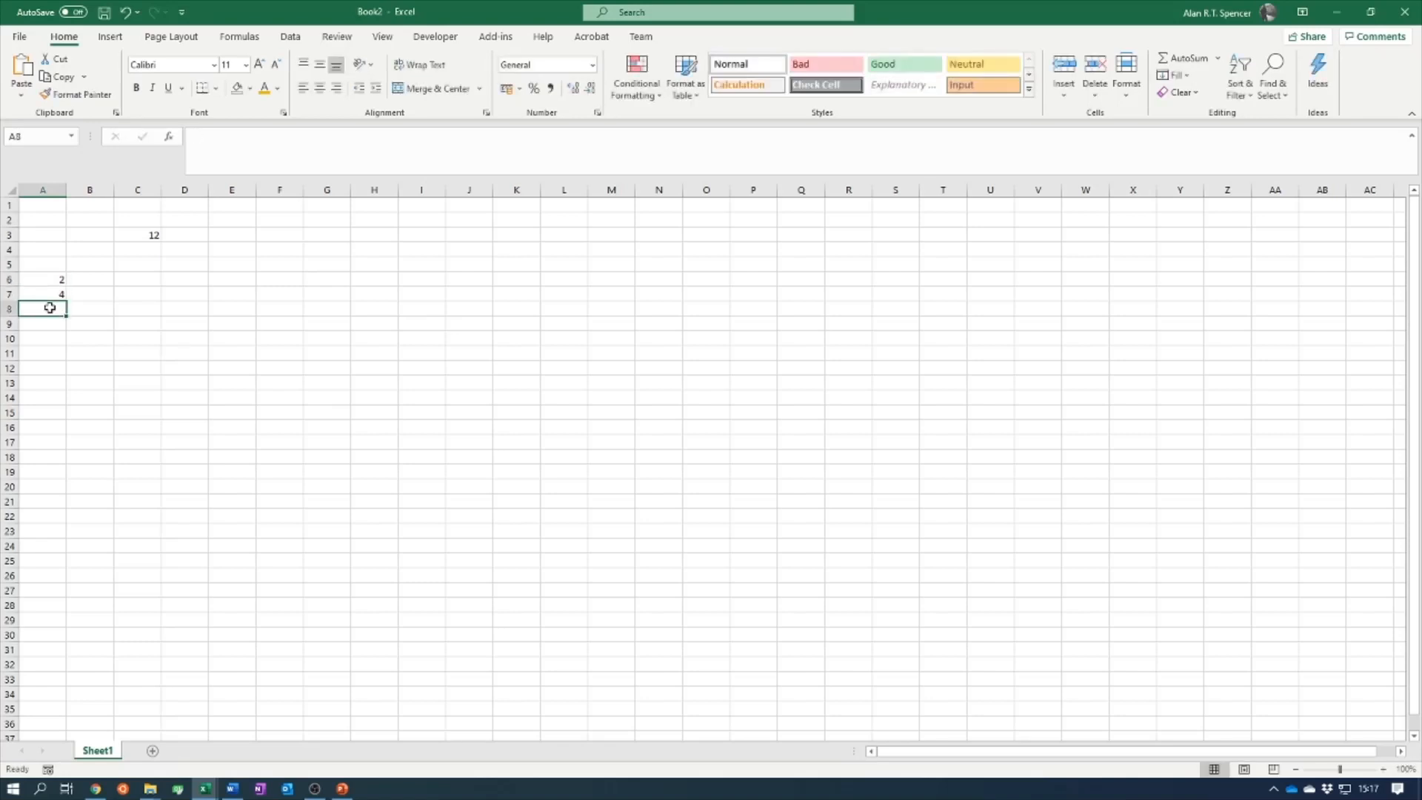
pyautogui.moveTo(50, 280); pyautogui.dragTo(41, 645)
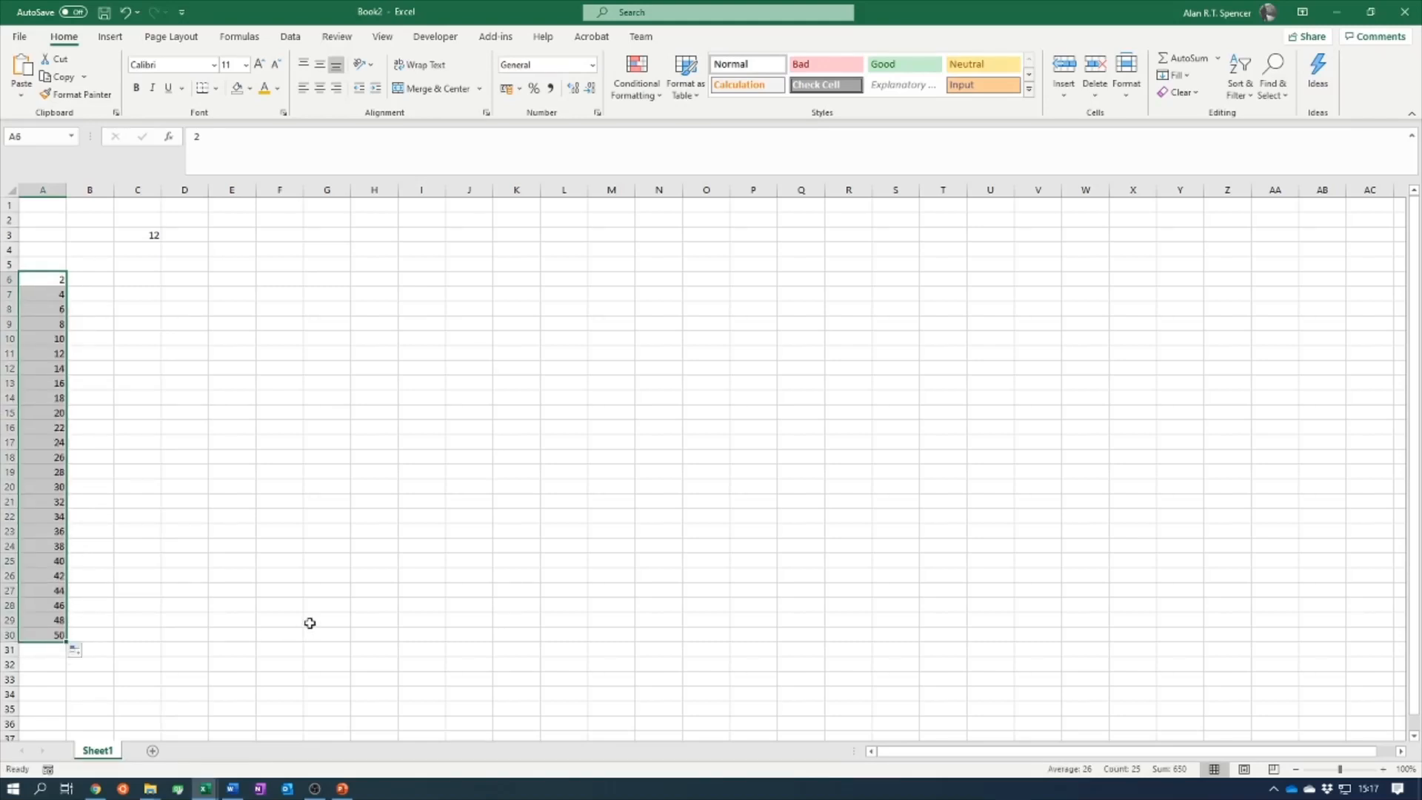
pyautogui.click(119, 309)
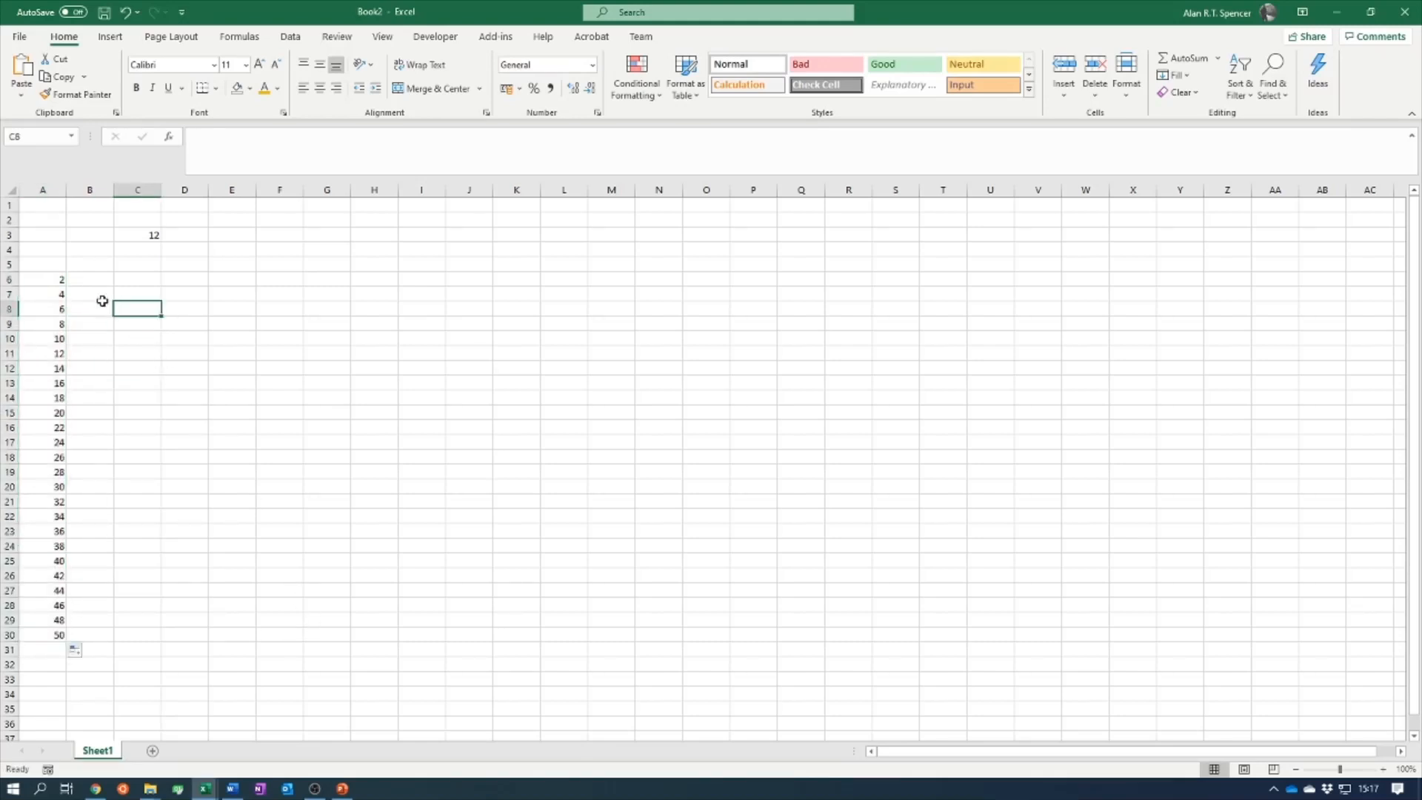
pyautogui.click(40, 276)
pyautogui.click(34, 635)
pyautogui.click(394, 516)
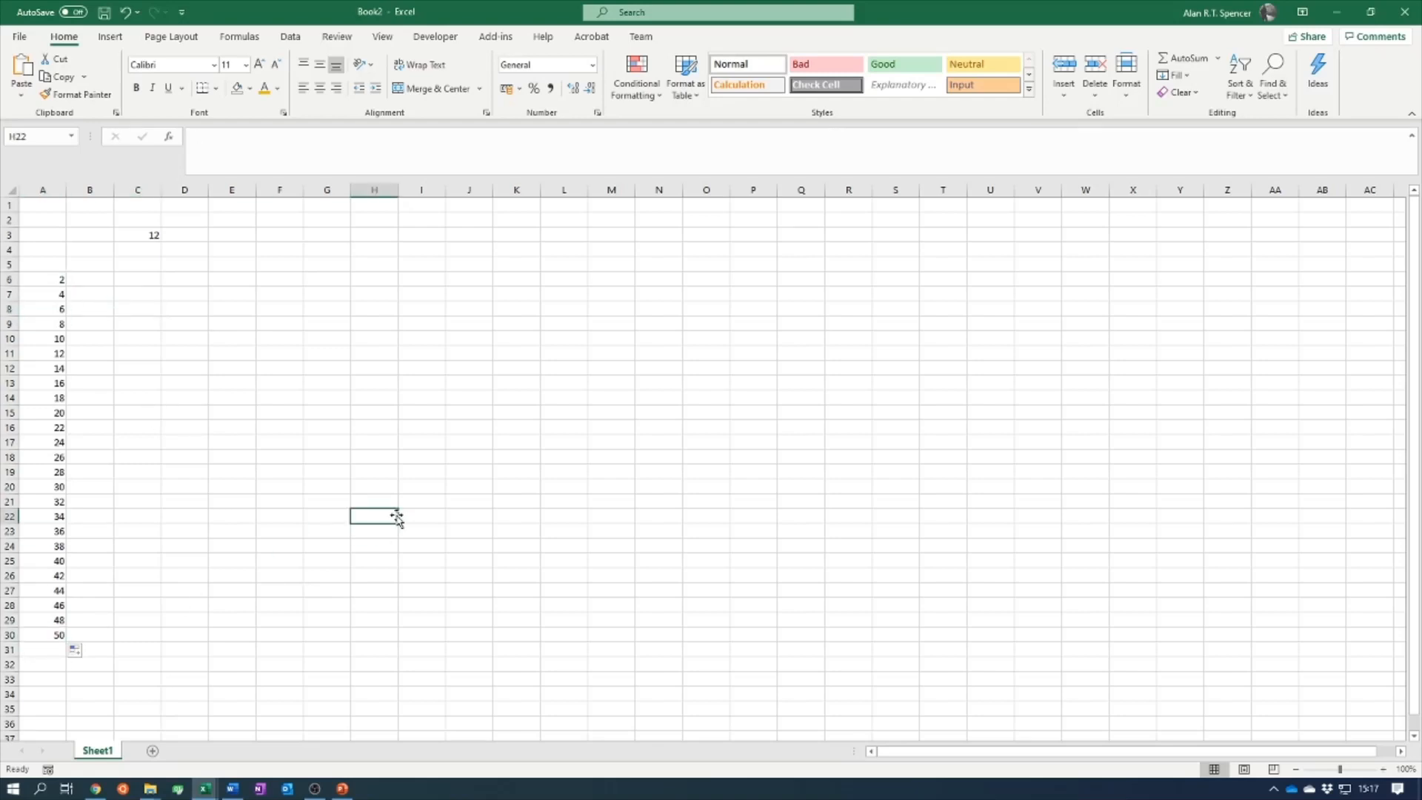
# - Start a formula in cell C31
pyautogui.click(142, 648)
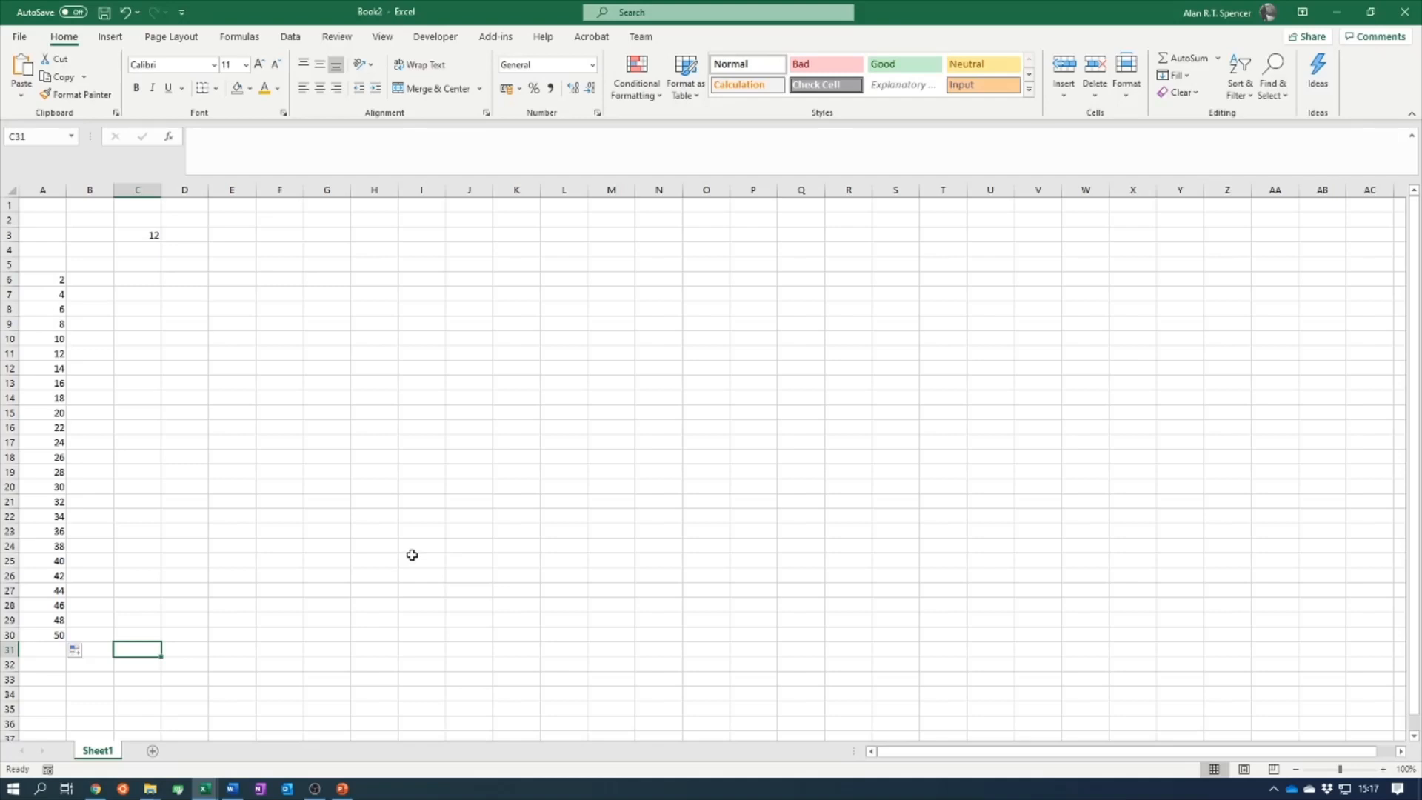
pyautogui.write('=')
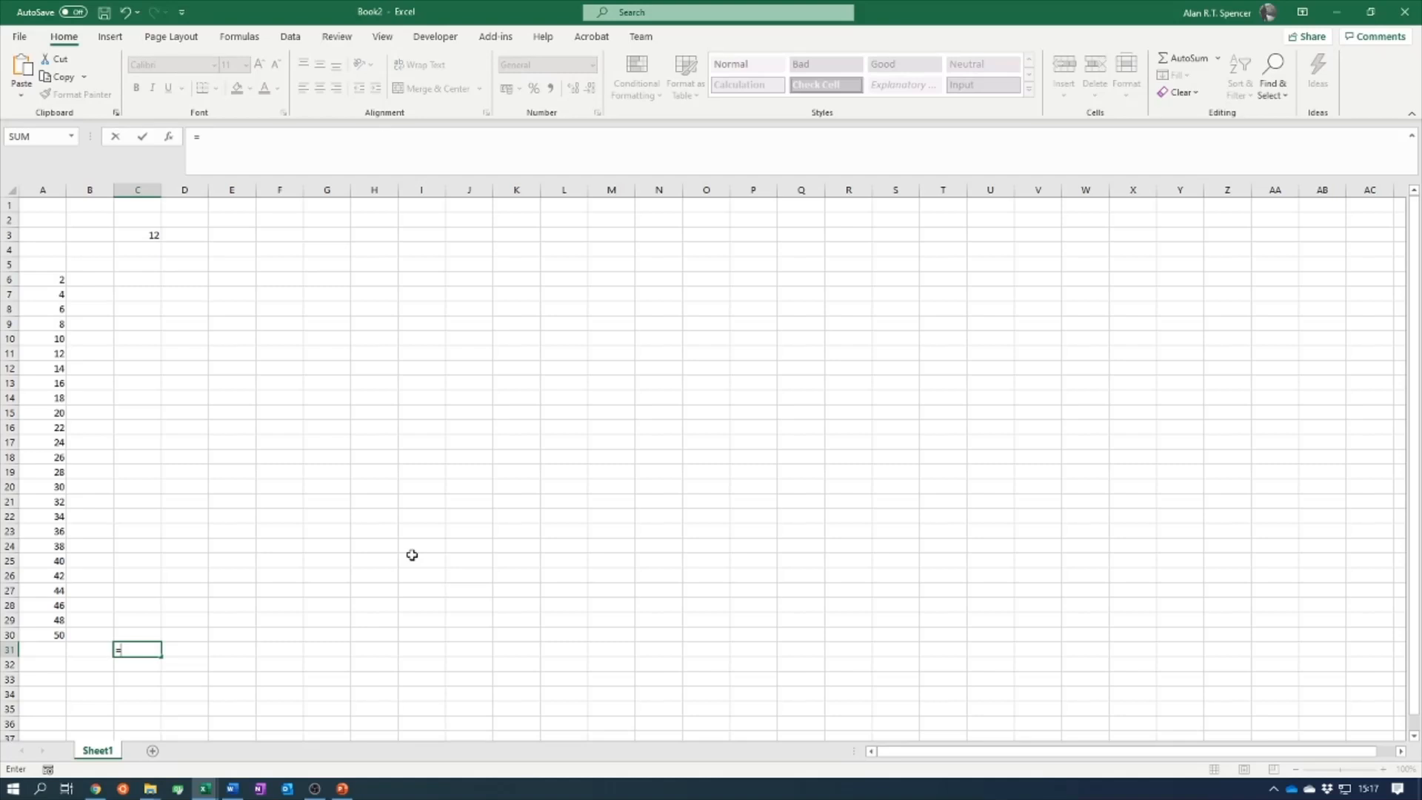
# - Try adding cells A6, A7, A8 and A9 with plus signs in the C31 formula, and clear it back to the equals sign
pyautogui.click(49, 282)
pyautogui.write('+')
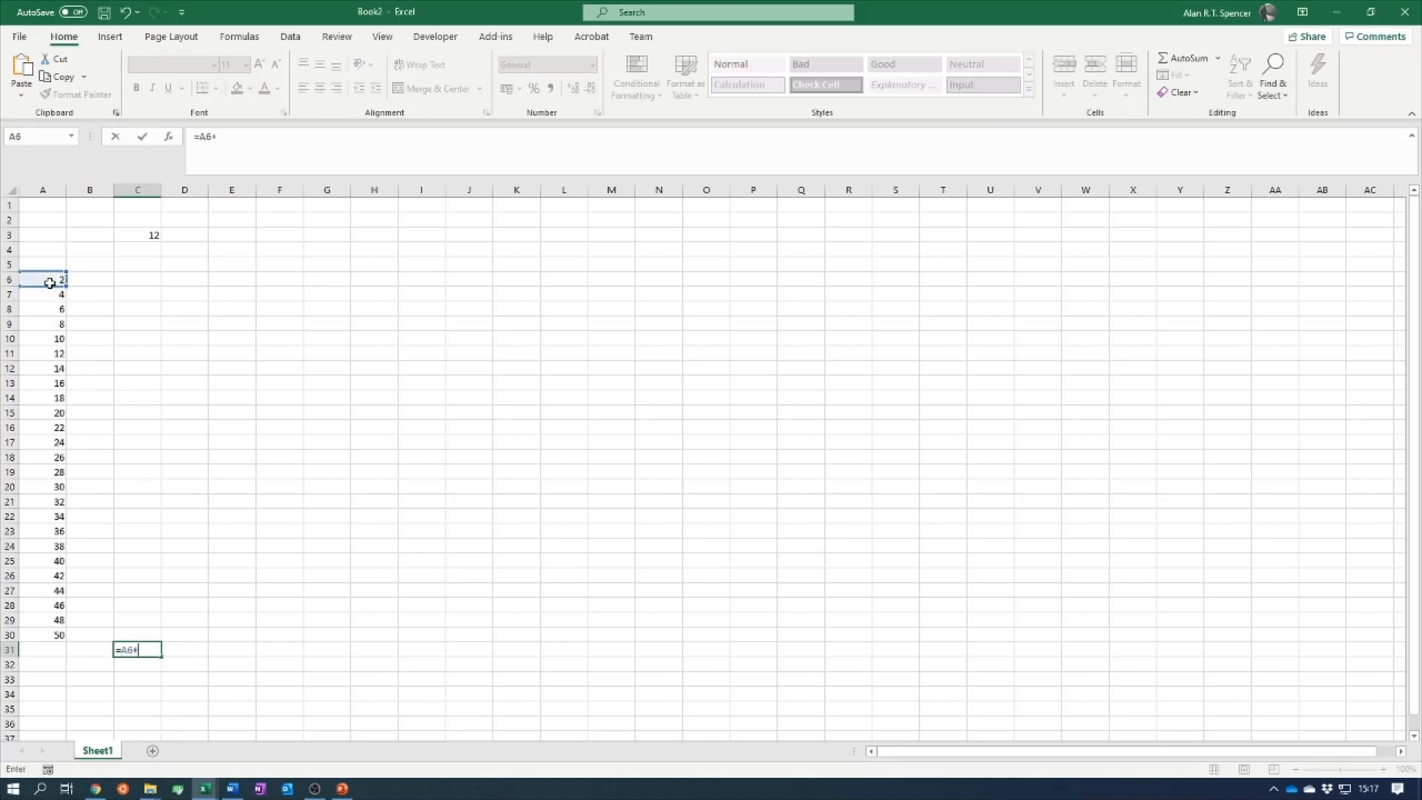
pyautogui.click(47, 293)
pyautogui.write('+')
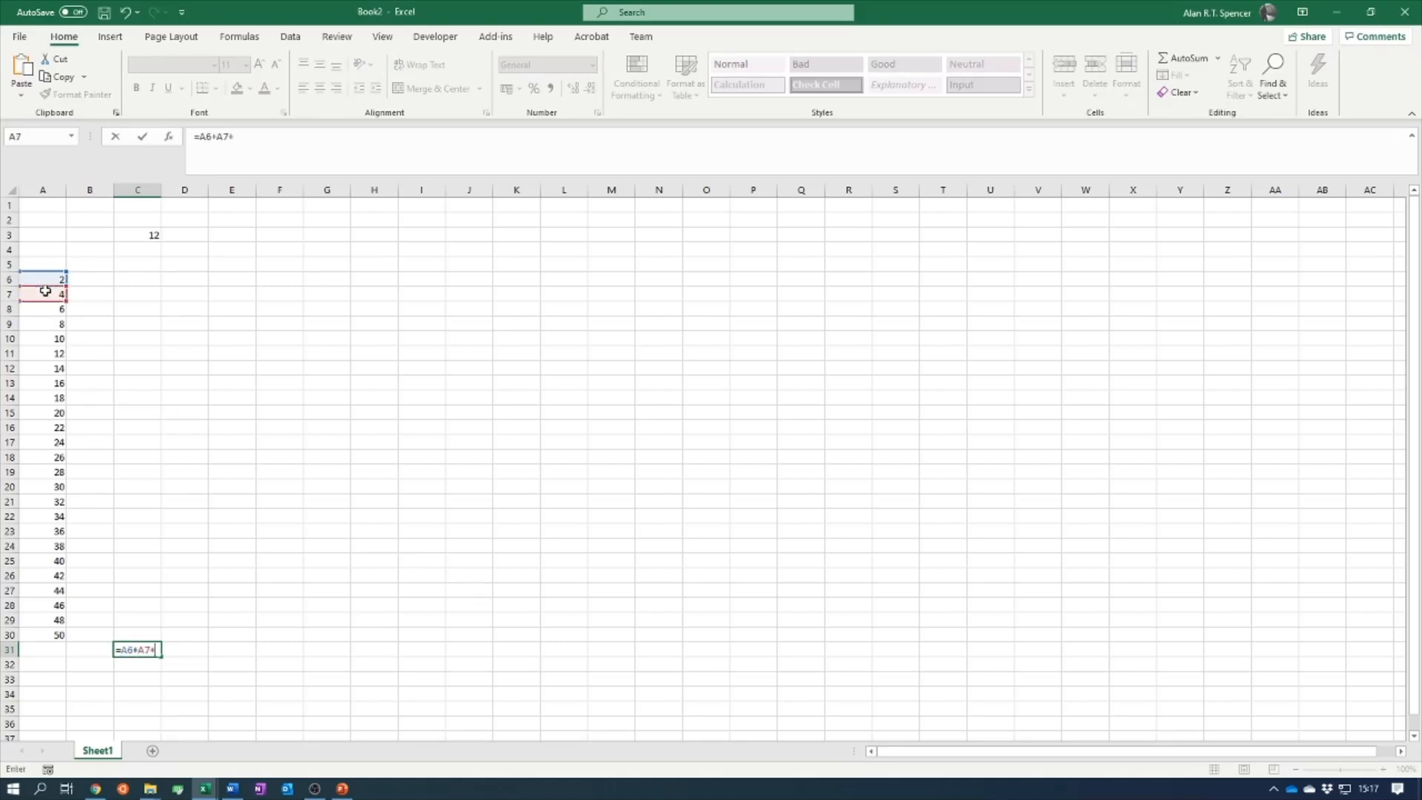
pyautogui.click(56, 303)
pyautogui.write('+')
pyautogui.click(50, 323)
pyautogui.write('+')
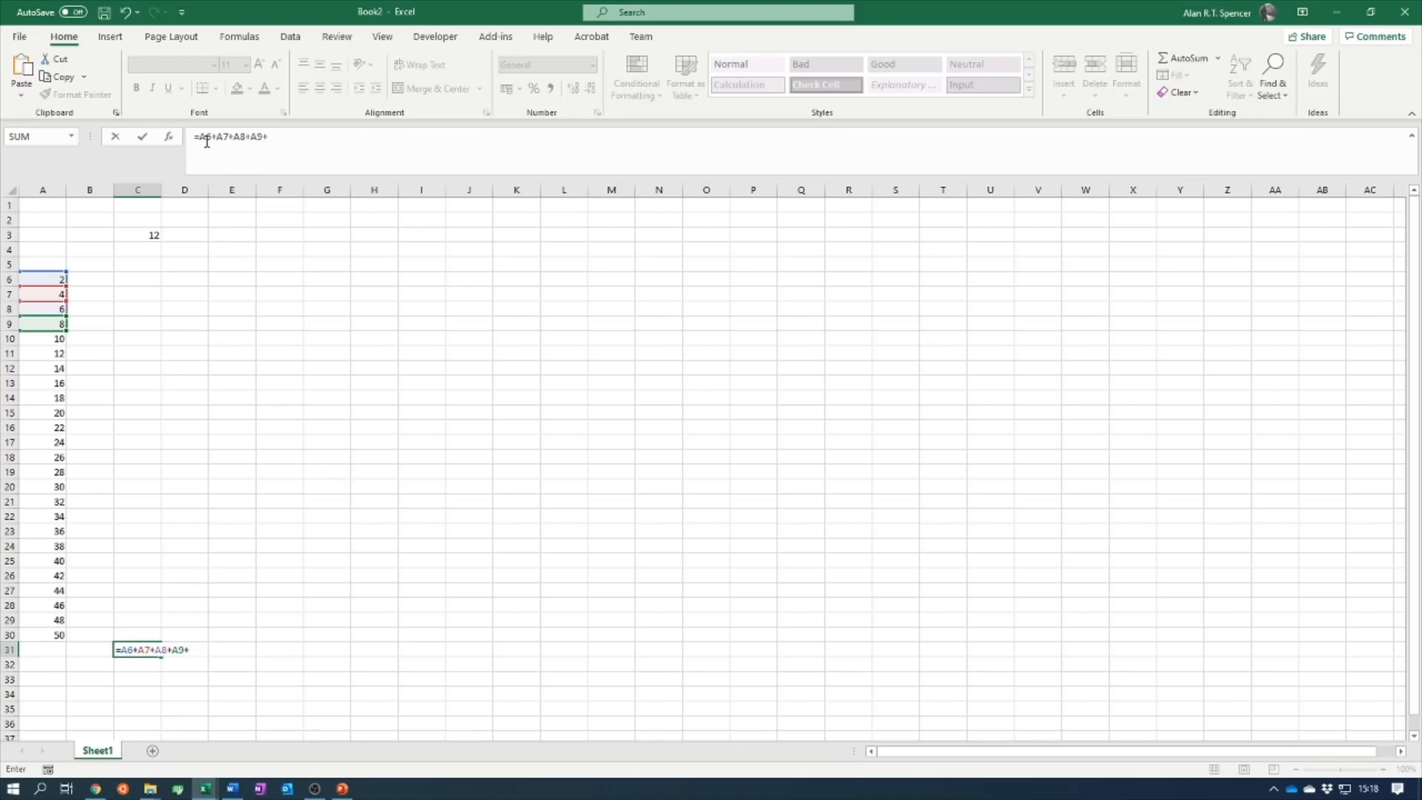
pyautogui.press('BackSpace')
pyautogui.press('BackSpace')
pyautogui.press('BackSpace')
pyautogui.press('BackSpace')
pyautogui.press('BackSpace')
pyautogui.press('BackSpace')
pyautogui.press('BackSpace')
pyautogui.press('BackSpace')
pyautogui.press('BackSpace')
pyautogui.press('BackSpace')
pyautogui.press('BackSpace')
pyautogui.press('BackSpace')
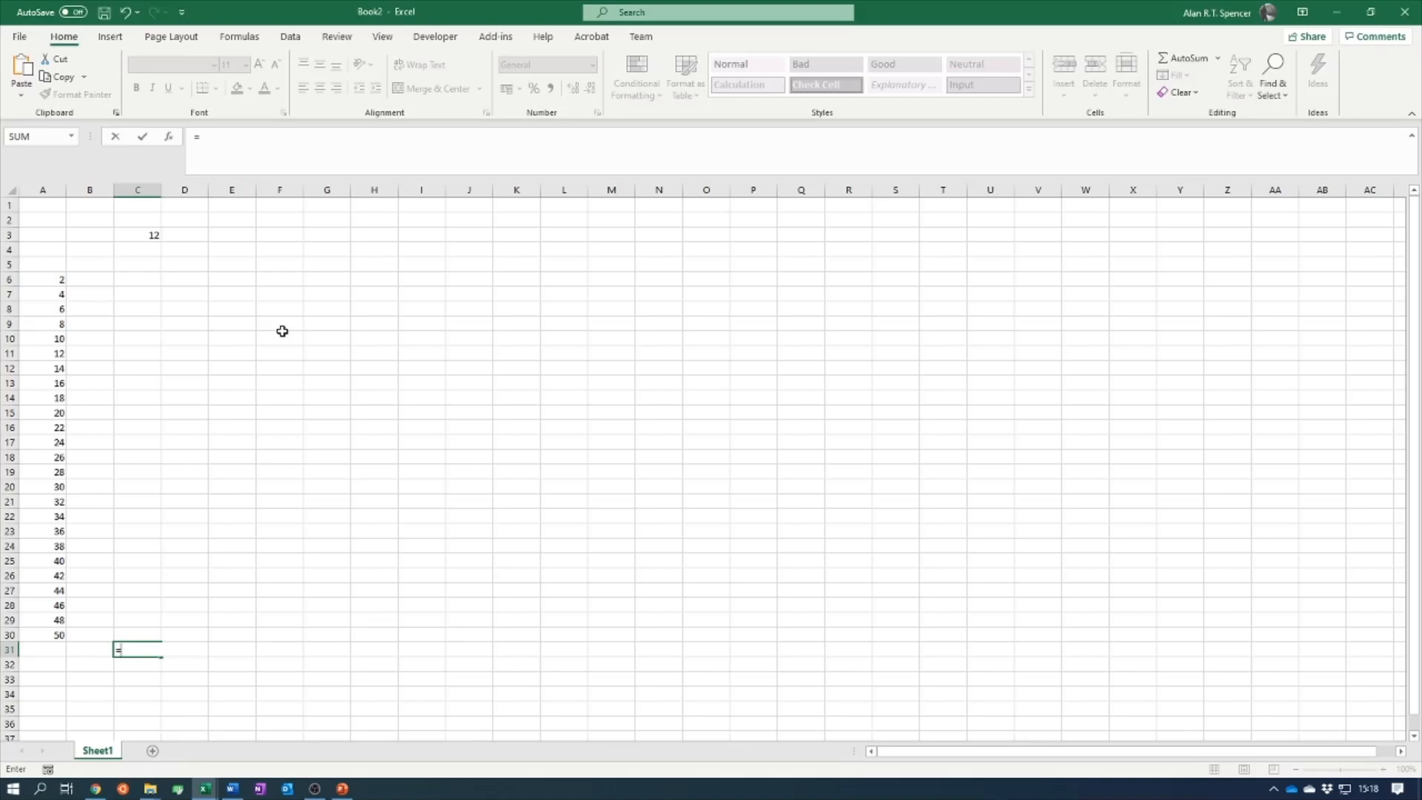
# - Complete the C31 formula as =SUM(A6,A7,A8,A9) and reselect the cell to review it
pyautogui.write('SUM')
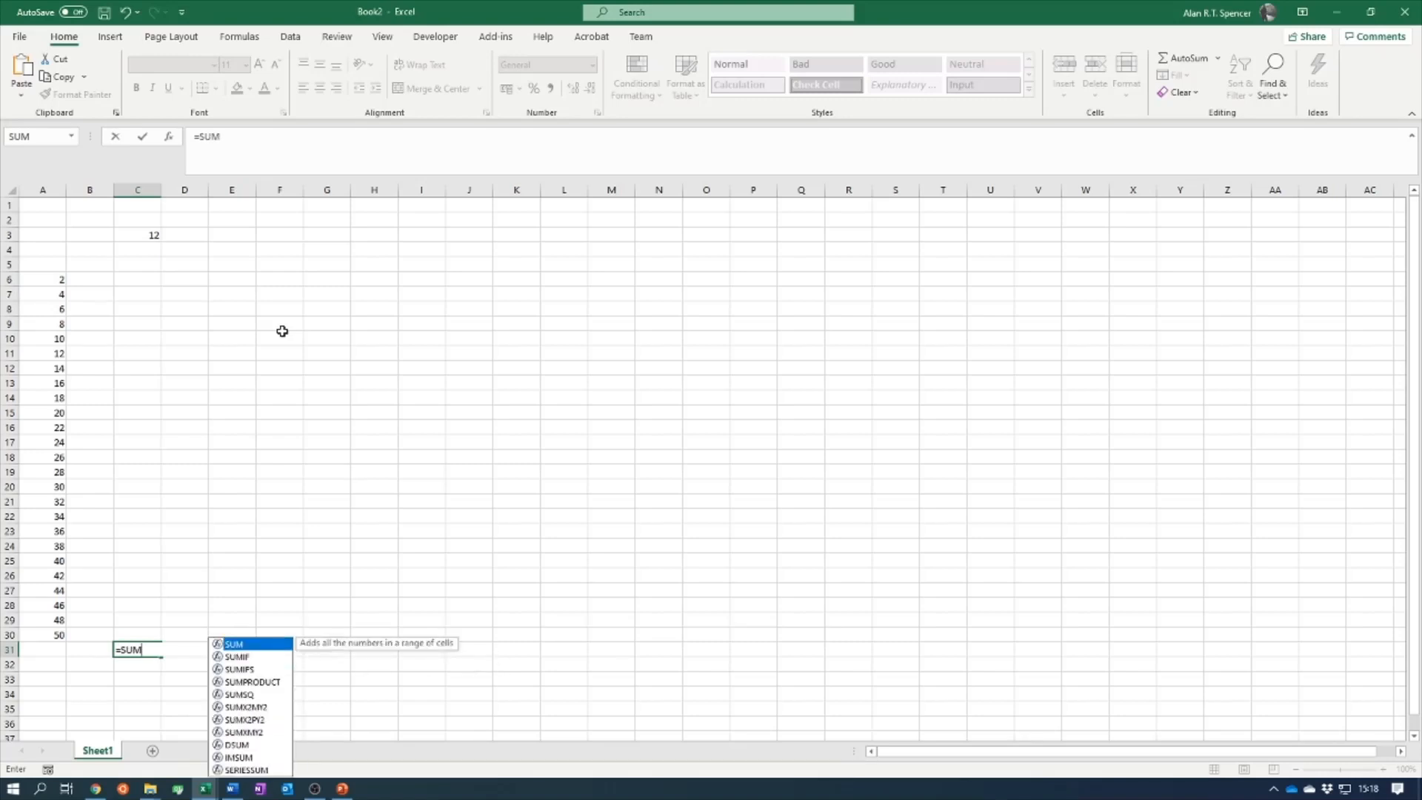
pyautogui.write('(')
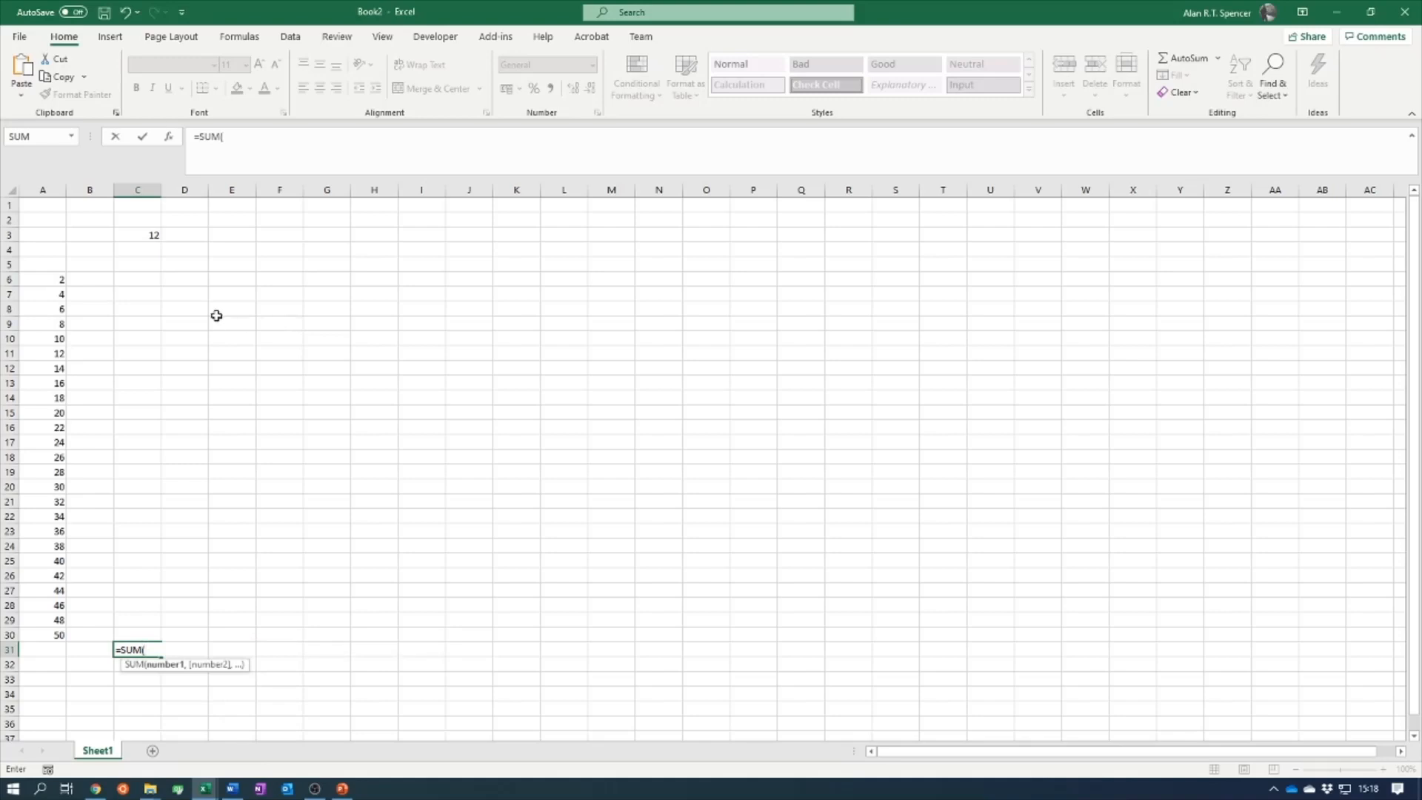
pyautogui.click(46, 278)
pyautogui.write(',')
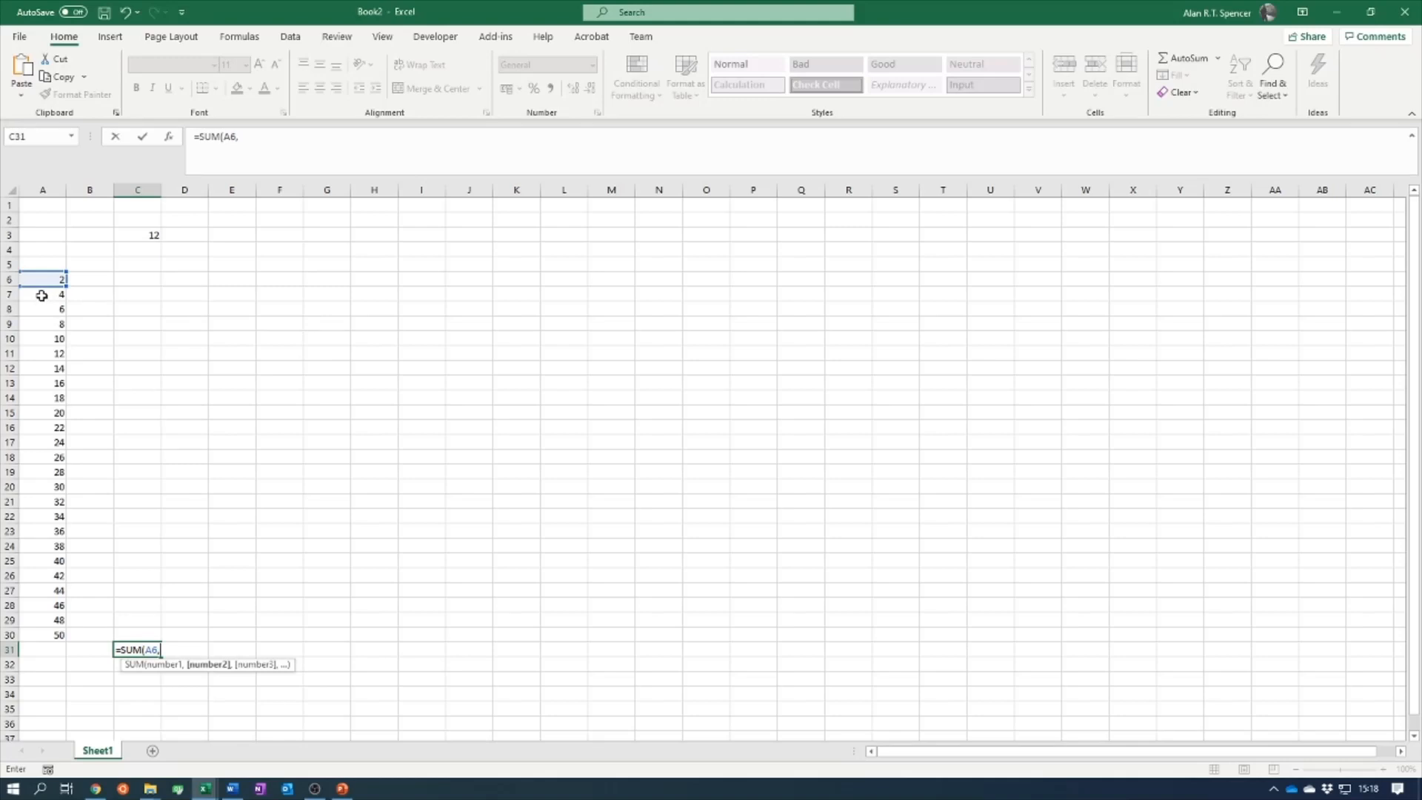
pyautogui.click(42, 295)
pyautogui.write(',')
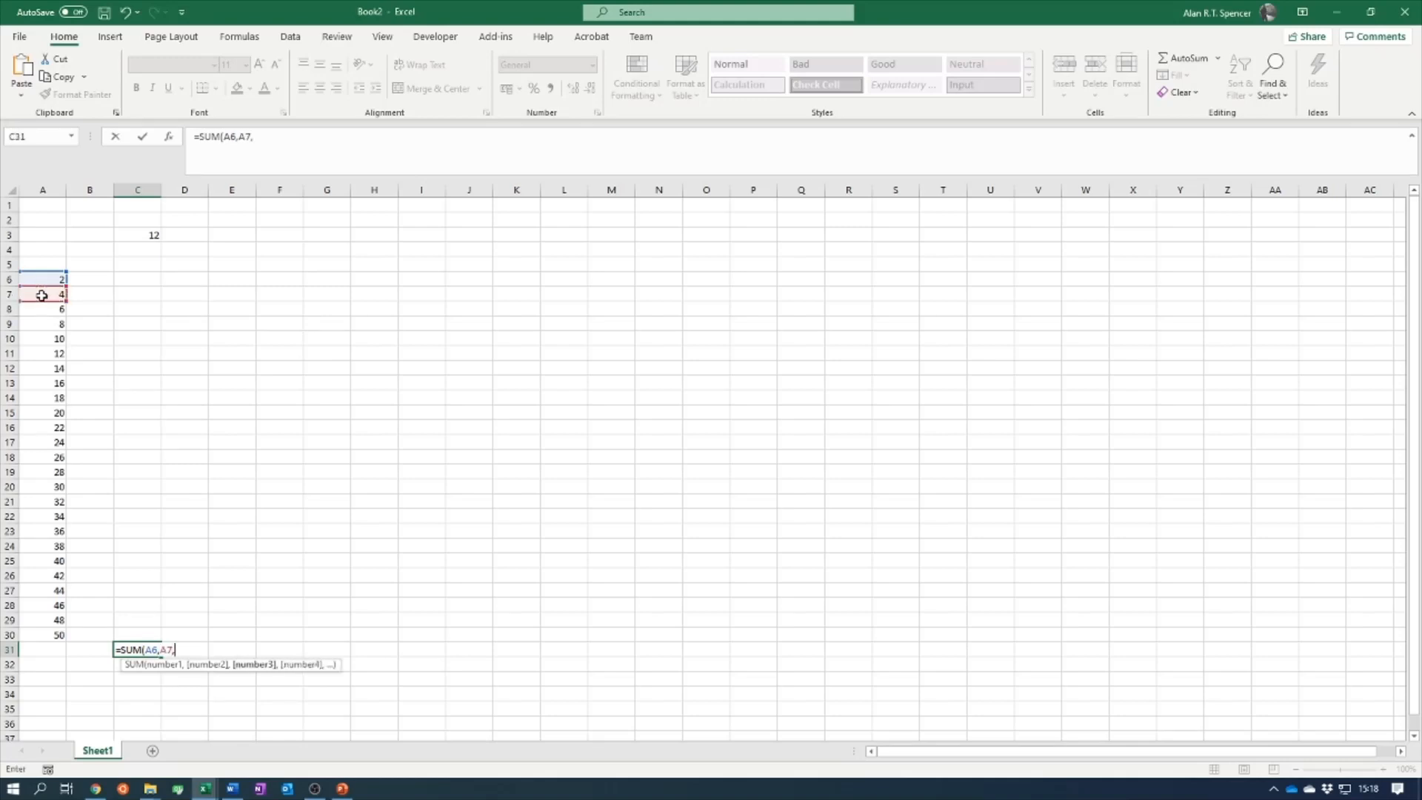
pyautogui.click(44, 308)
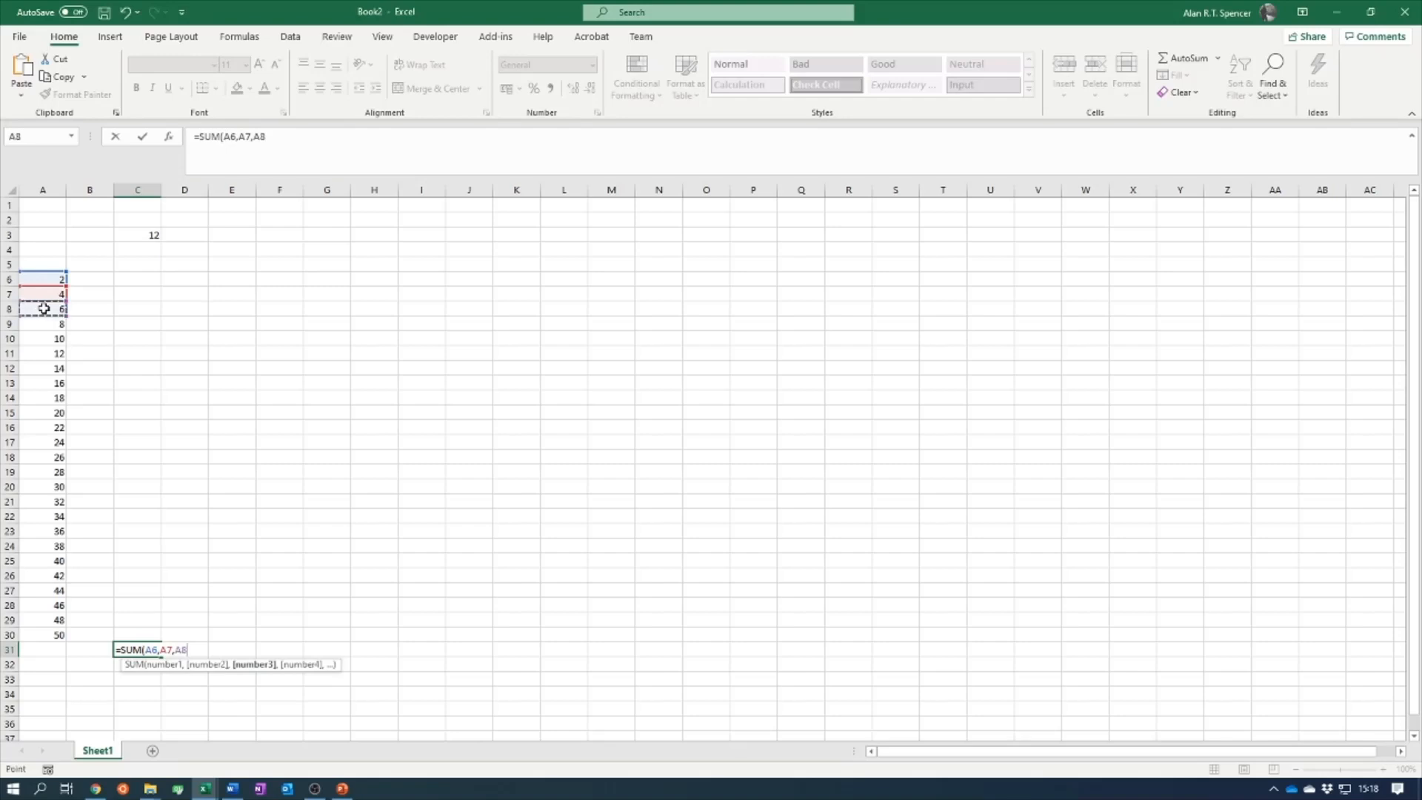
pyautogui.write(',')
pyautogui.click(41, 326)
pyautogui.write(',')
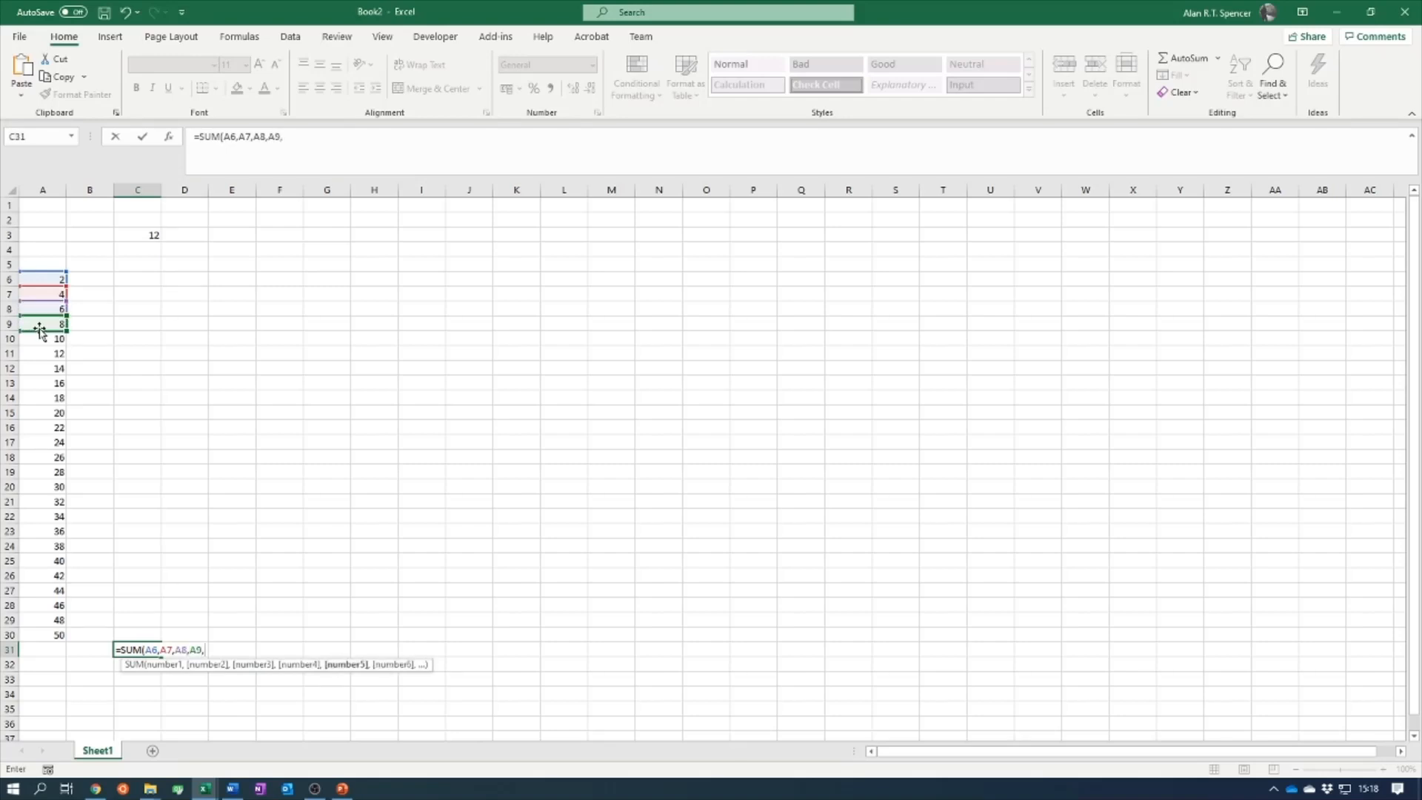
pyautogui.press('BackSpace')
pyautogui.write(')')
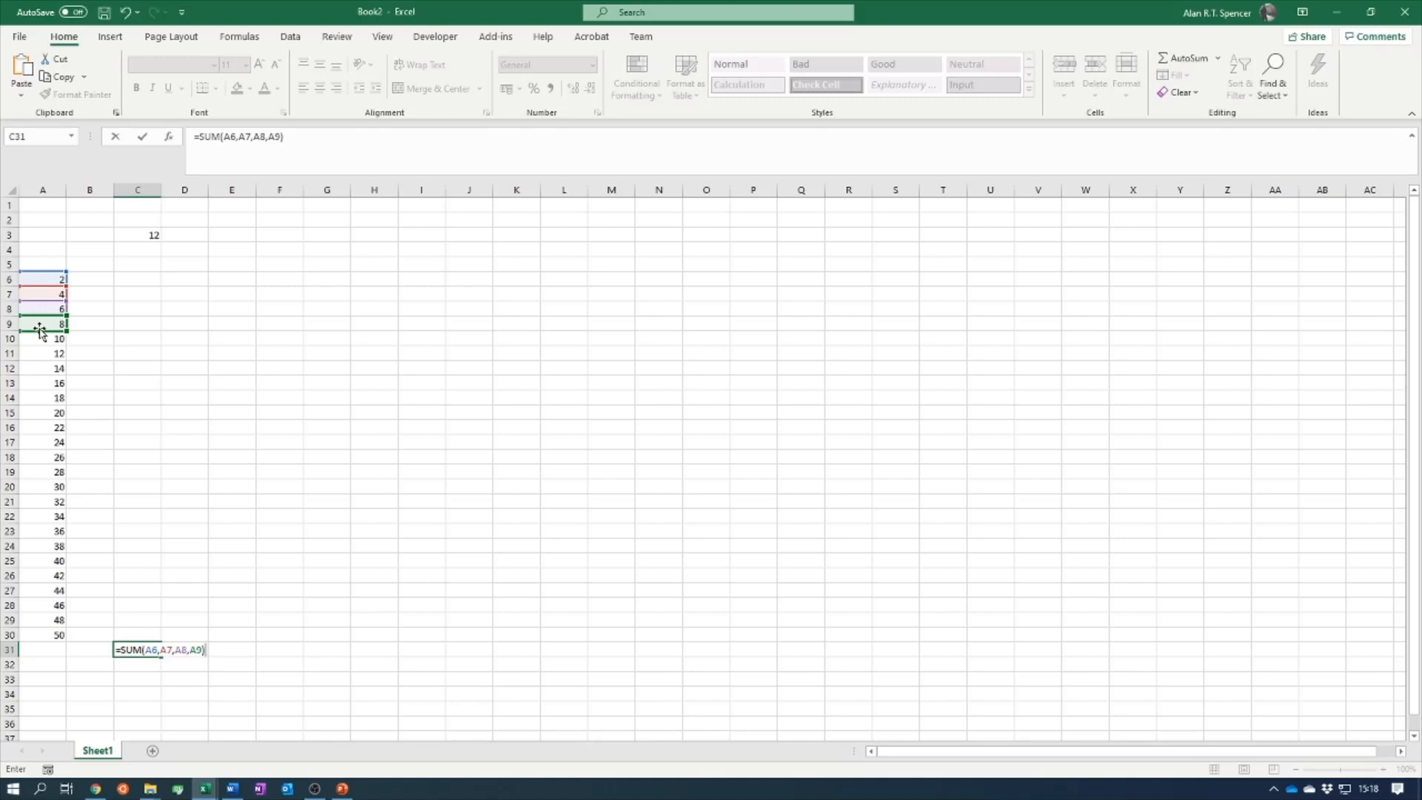
pyautogui.press('Return')
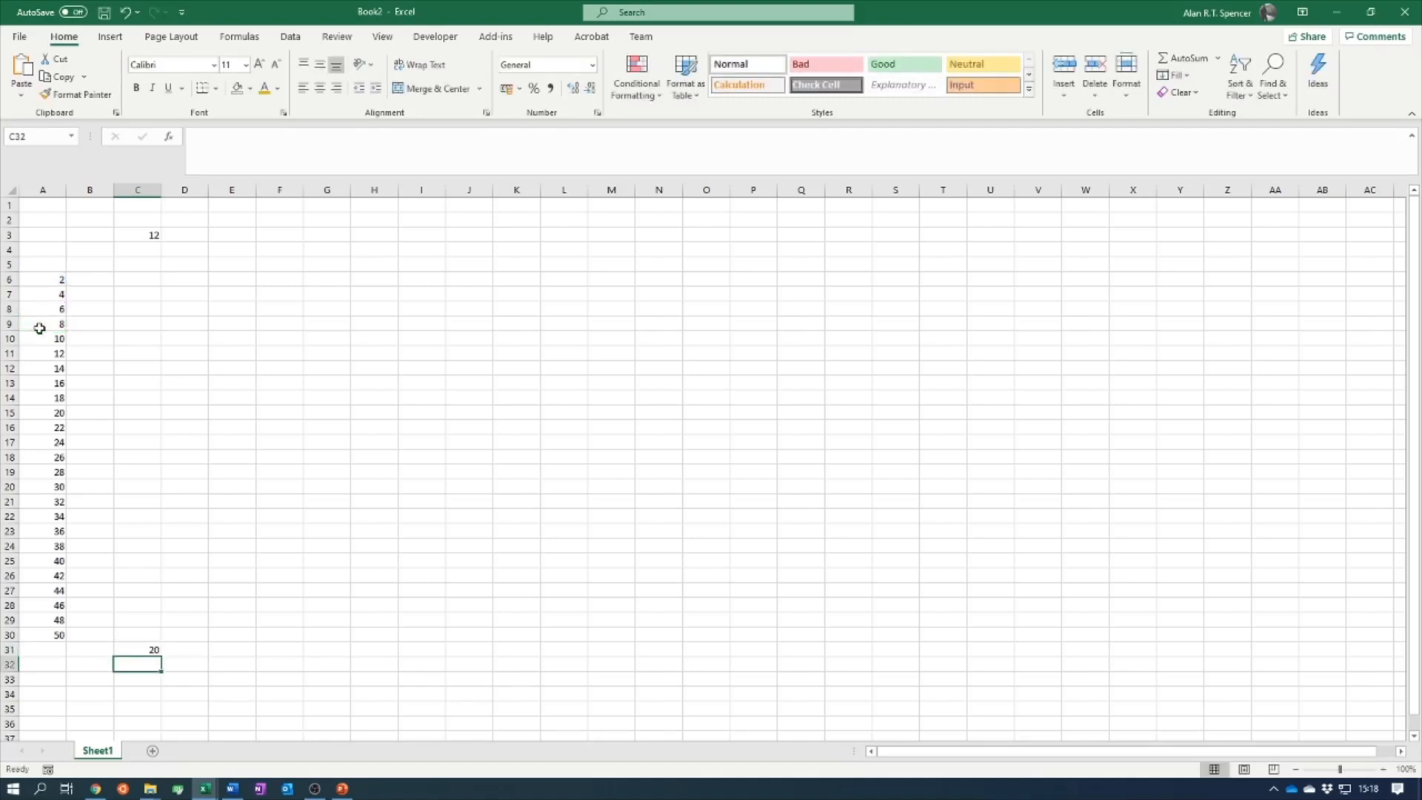
pyautogui.click(146, 649)
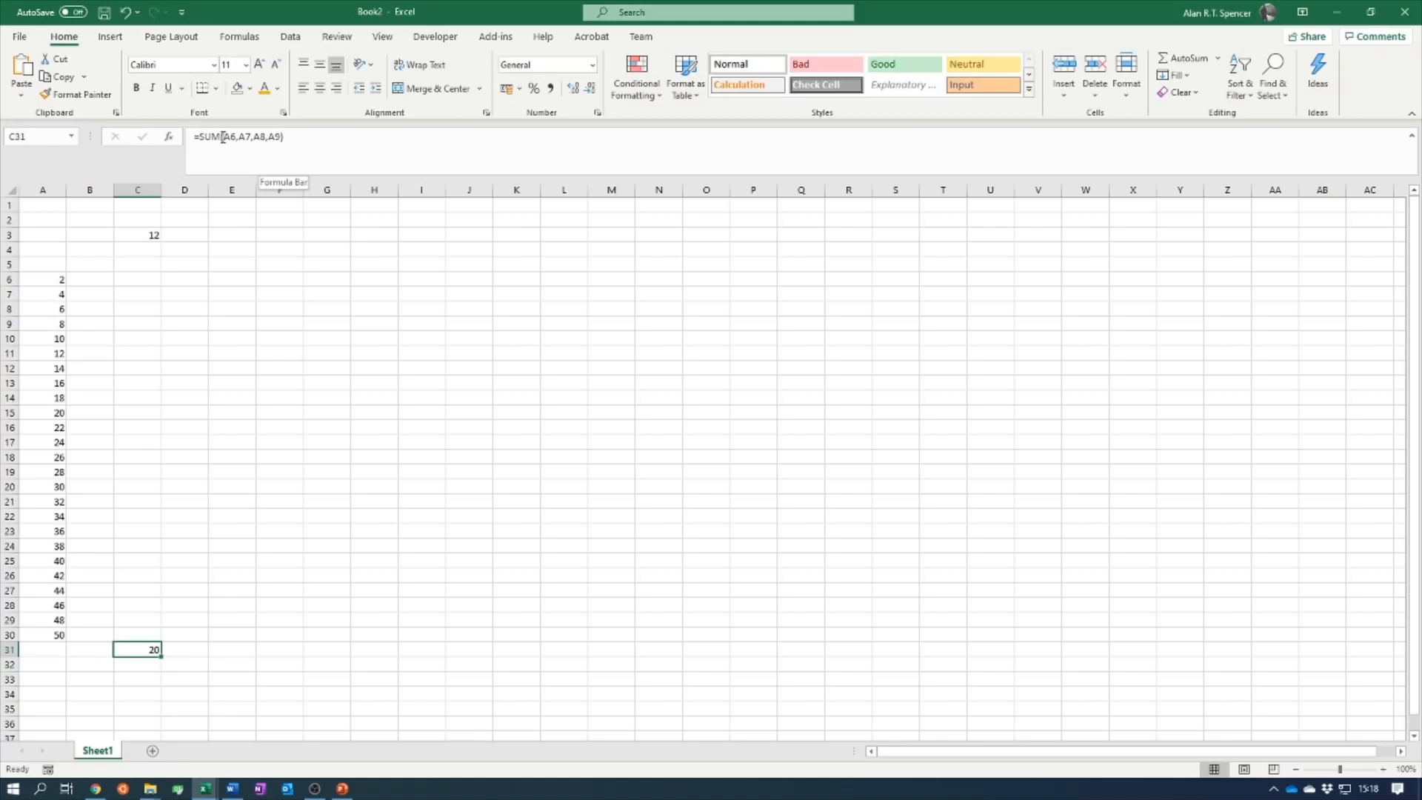
# - Replace the formula in cell C31 with =SUM(A6:A30), selecting the range directly on the sheet
pyautogui.moveTo(222, 137); pyautogui.dragTo(178, 148)
pyautogui.press('BackSpace')
pyautogui.press('Return')
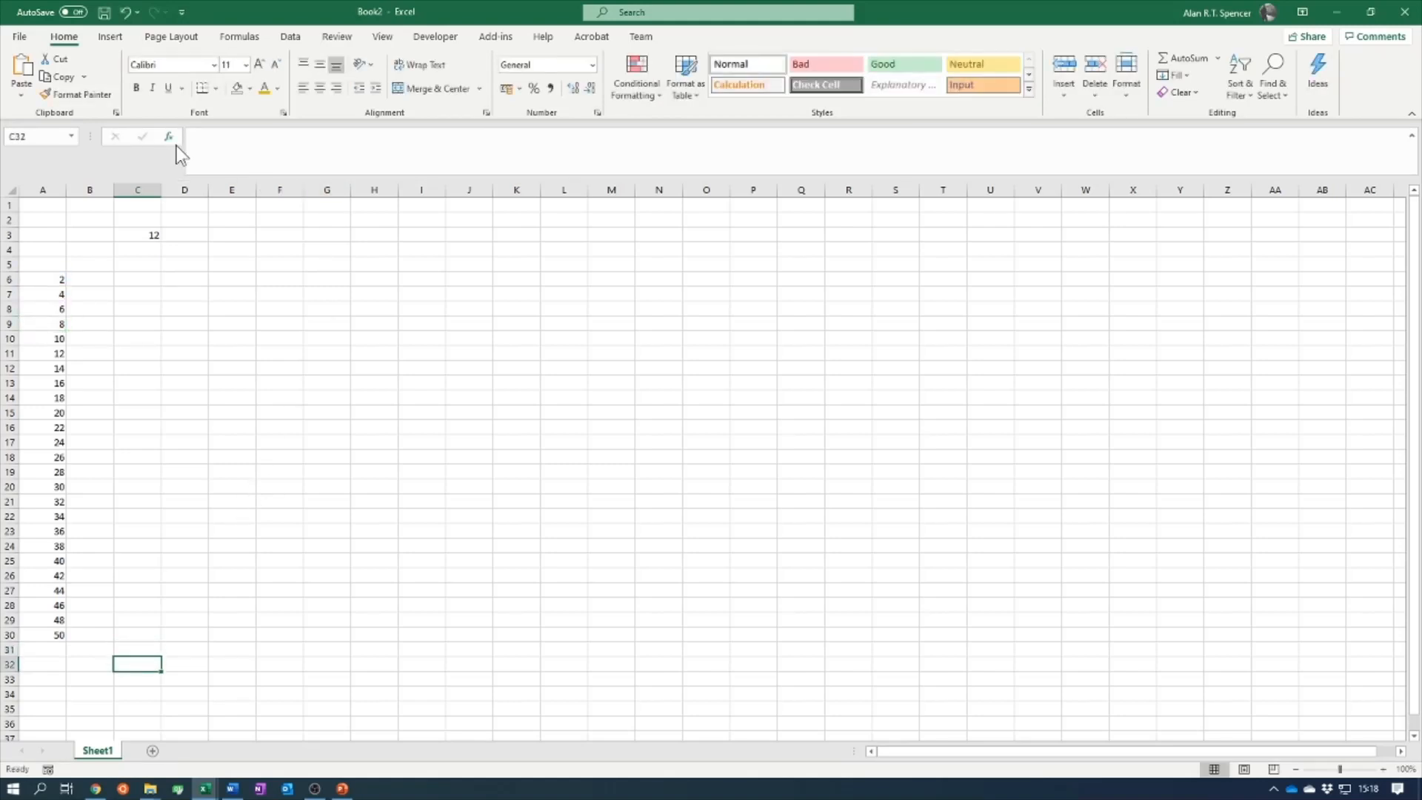
pyautogui.click(151, 645)
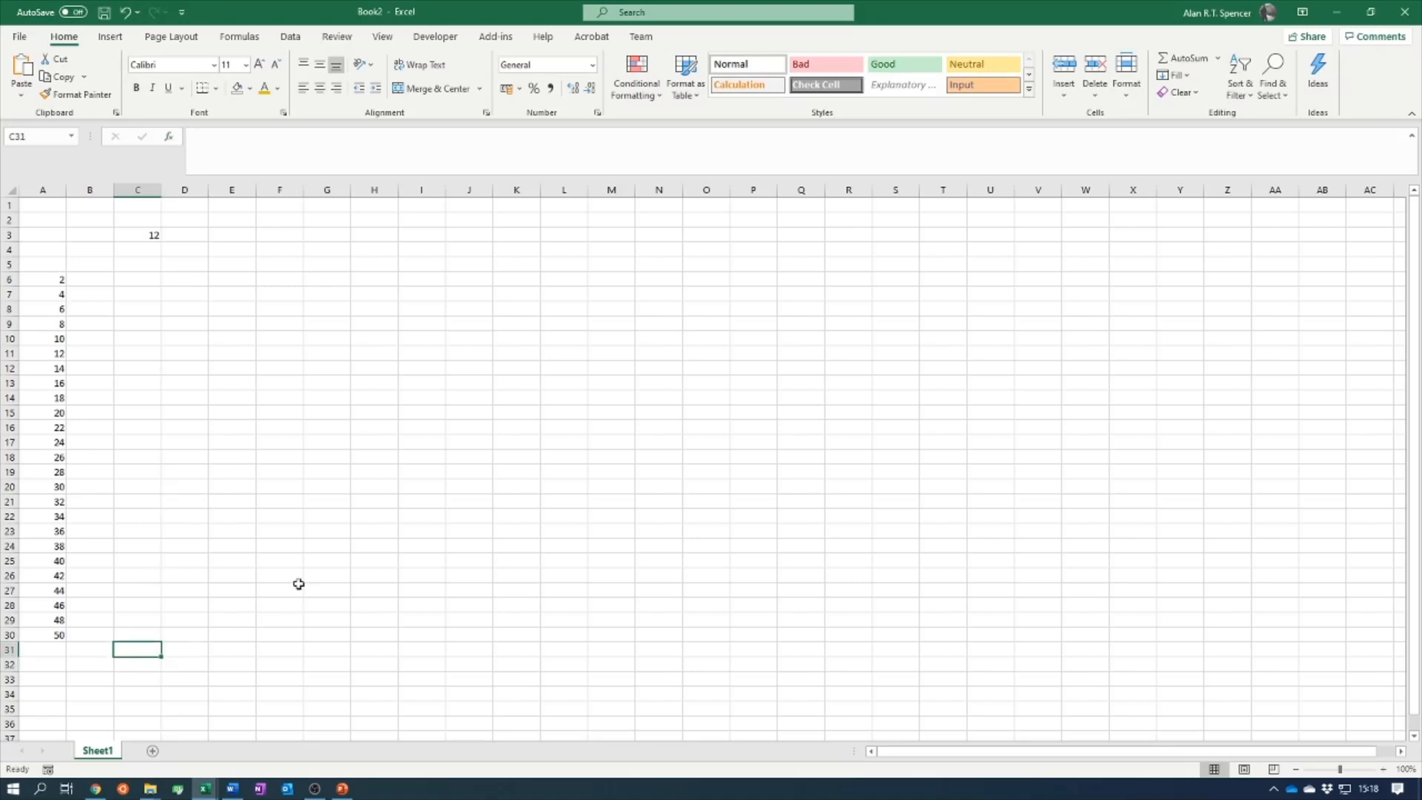
pyautogui.write('=S')
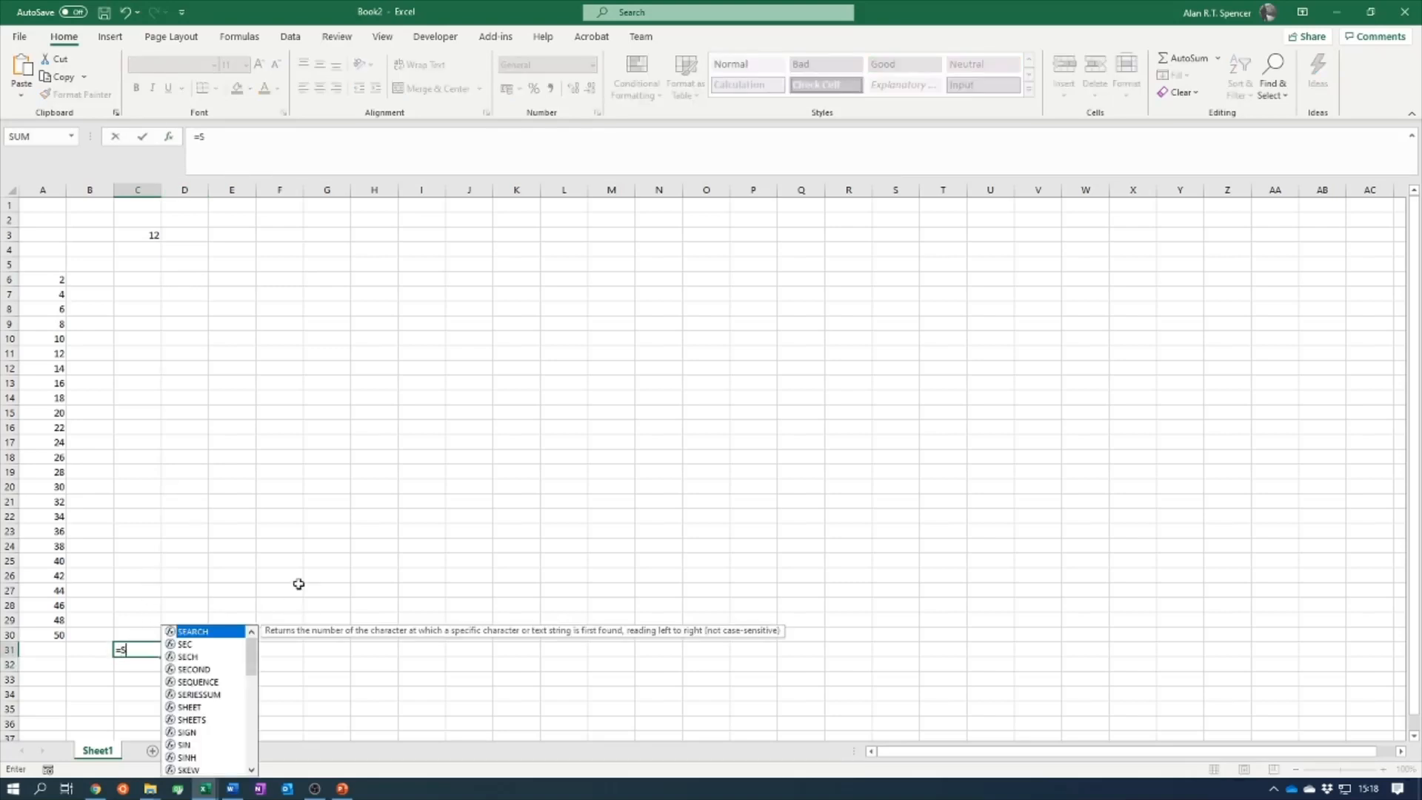
pyautogui.write('UM(')
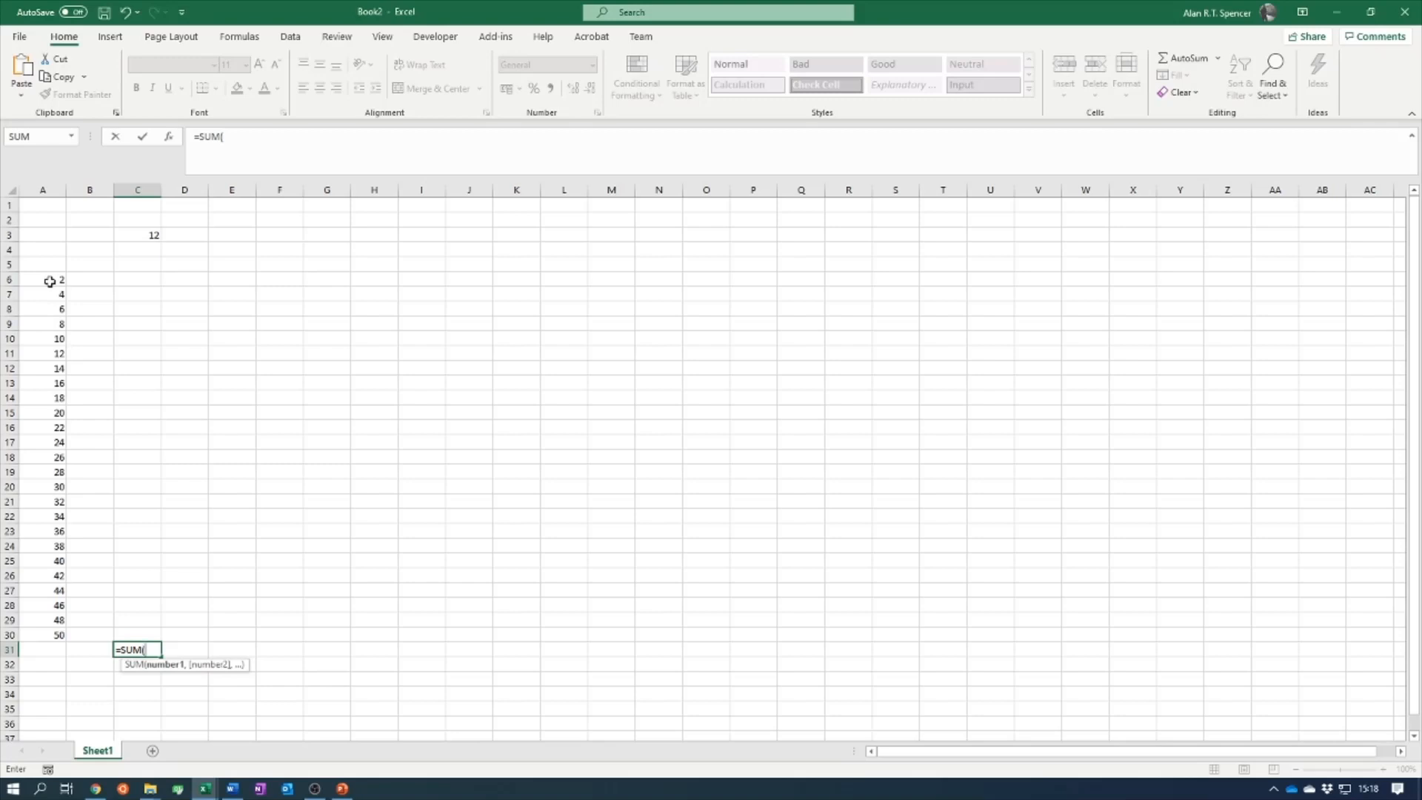
pyautogui.click(41, 278)
pyautogui.moveTo(41, 278); pyautogui.dragTo(46, 635)
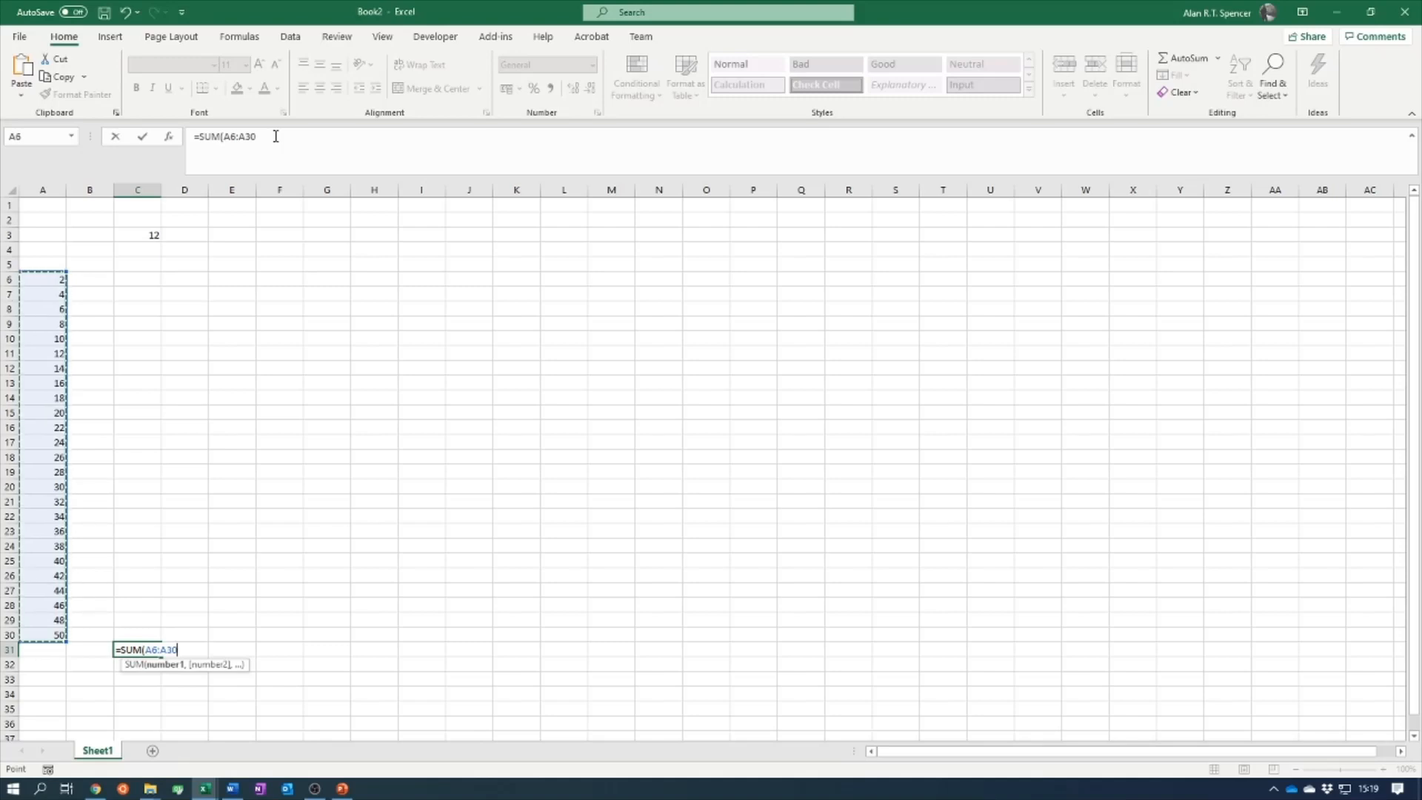
pyautogui.write(')')
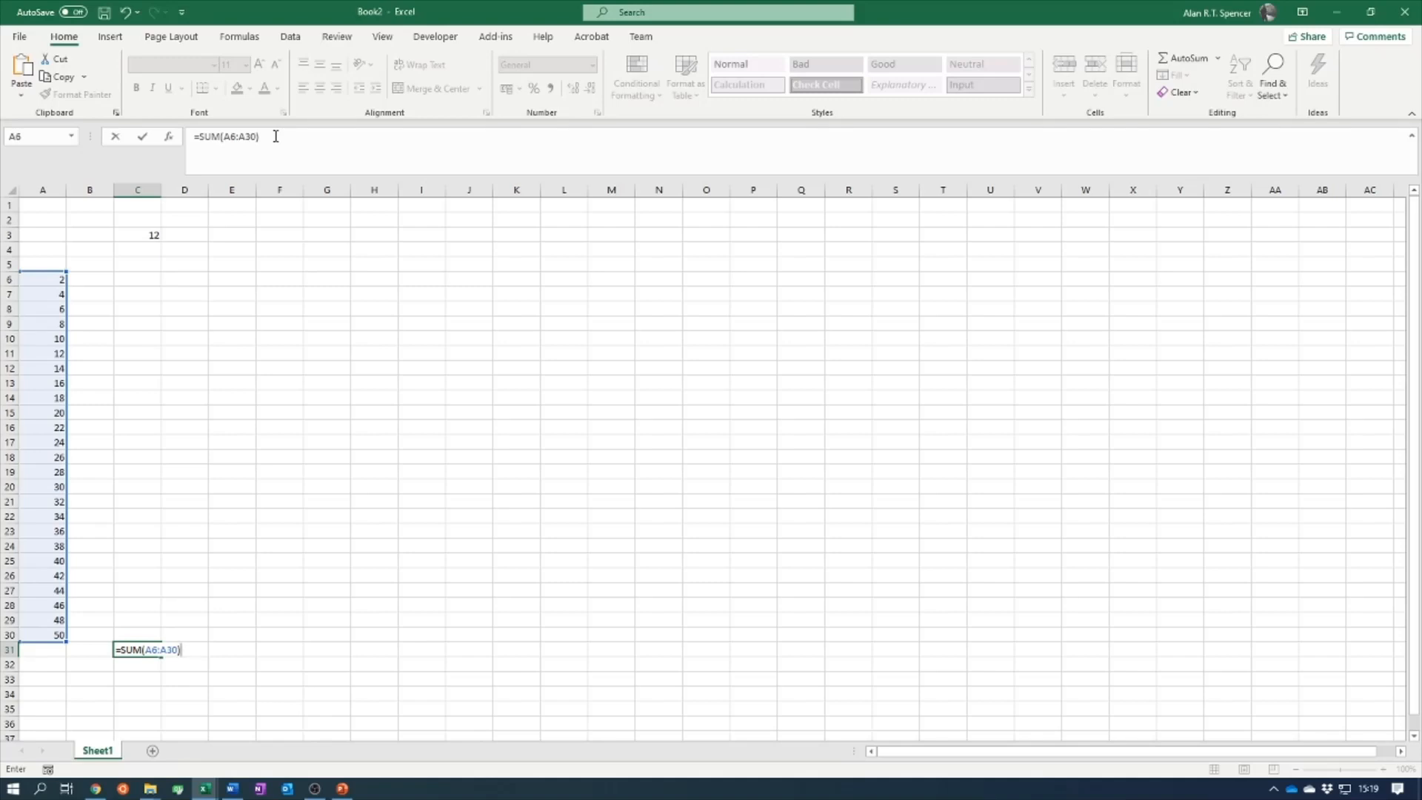
pyautogui.press('Return')
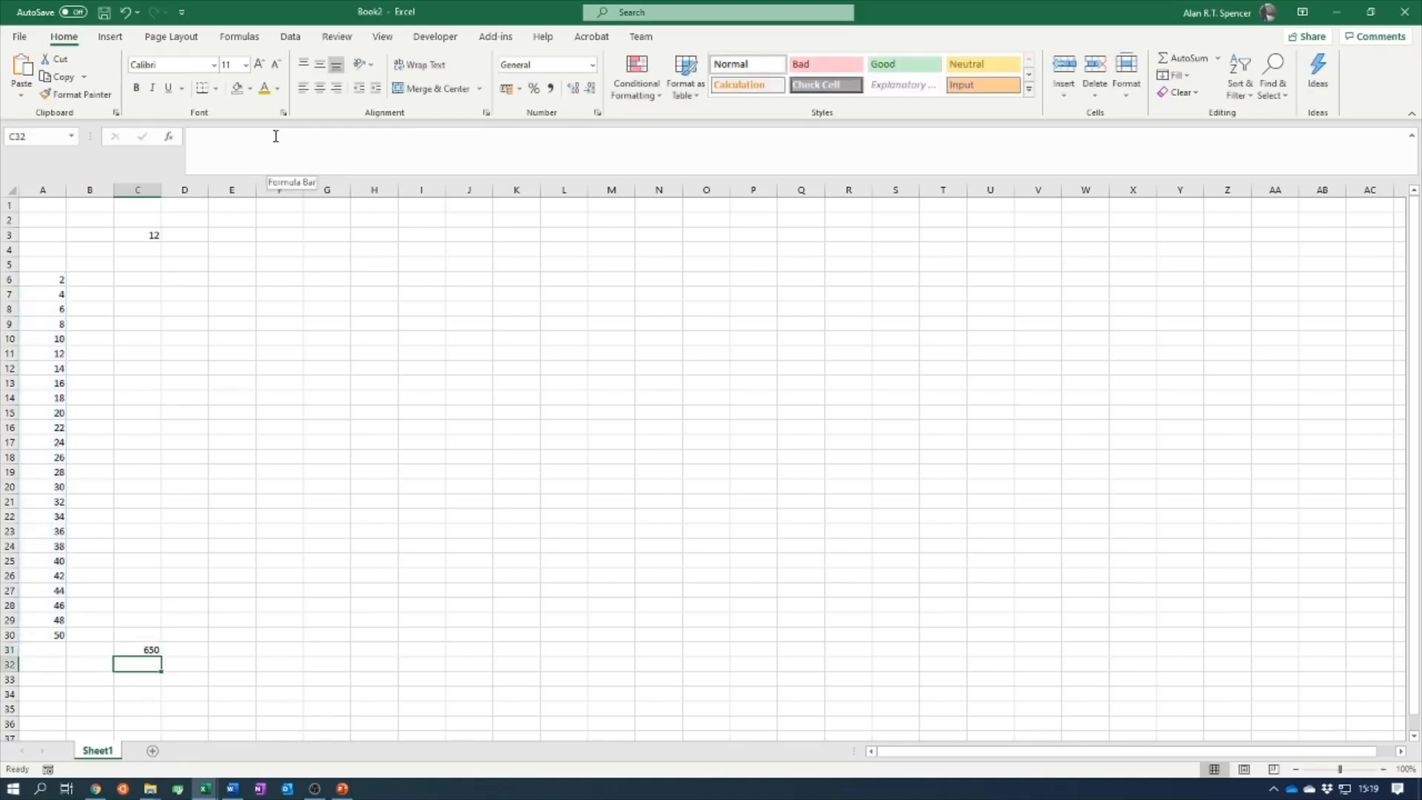
# - Review the SUM formula in C31 and the cell range it references in column A
pyautogui.click(141, 654)
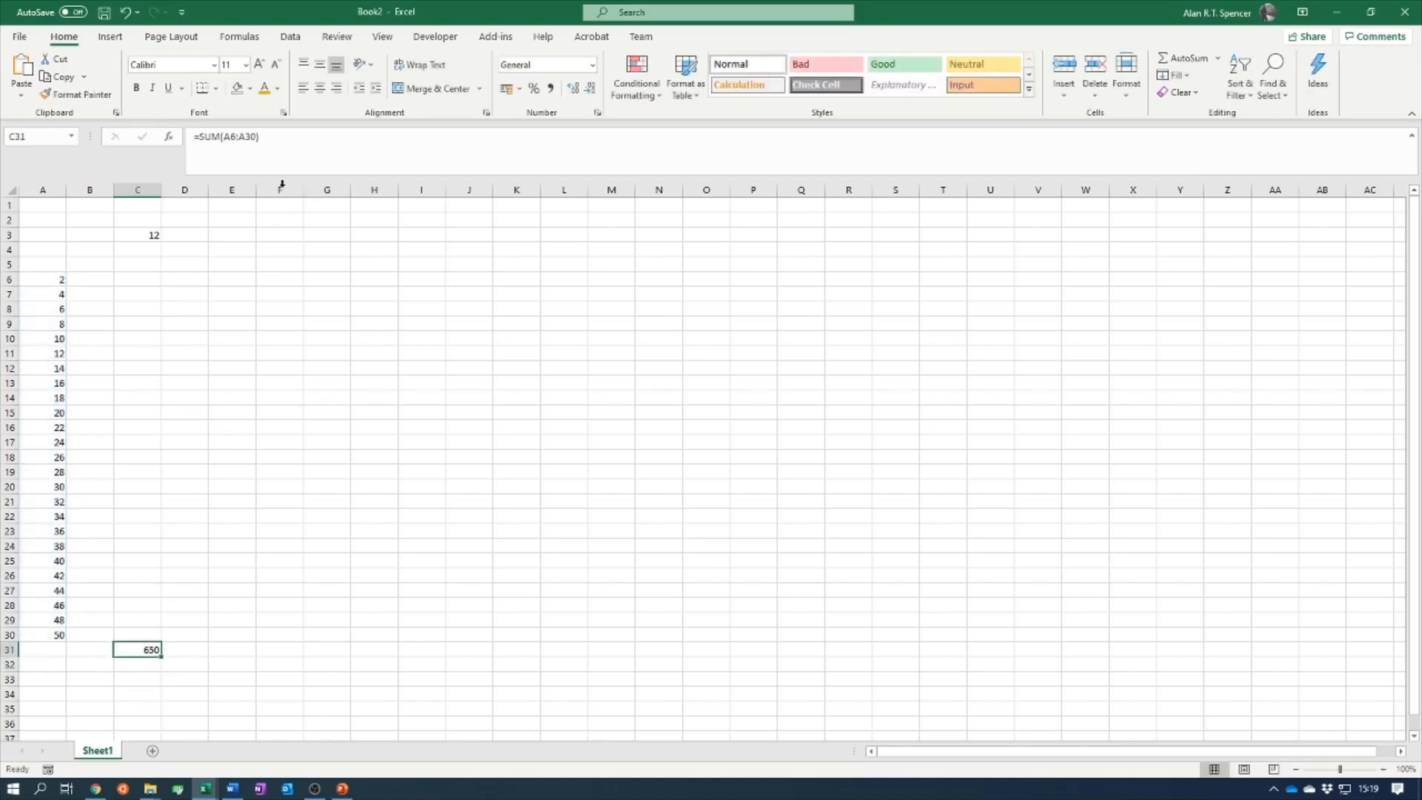
pyautogui.click(289, 150)
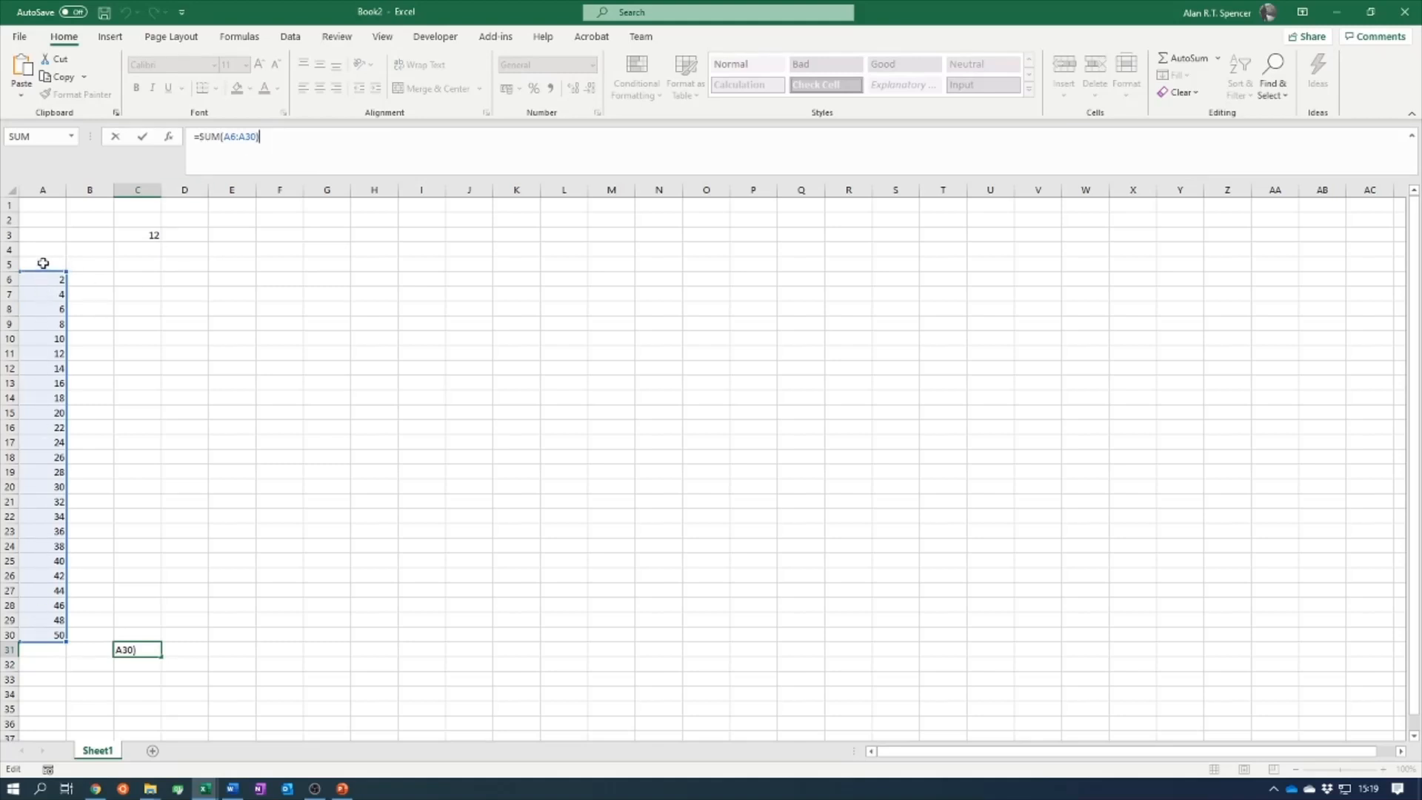
pyautogui.click(315, 378)
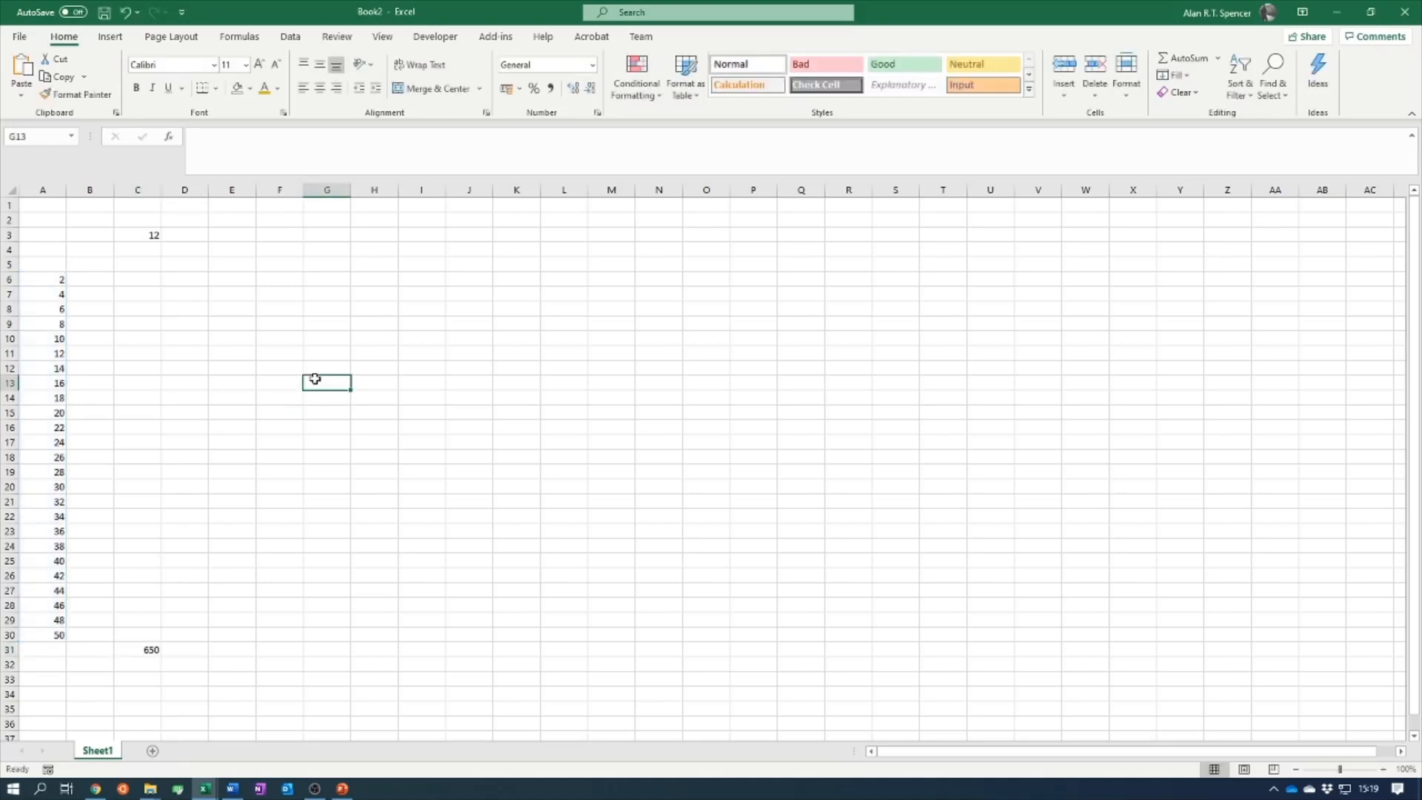
pyautogui.click(151, 651)
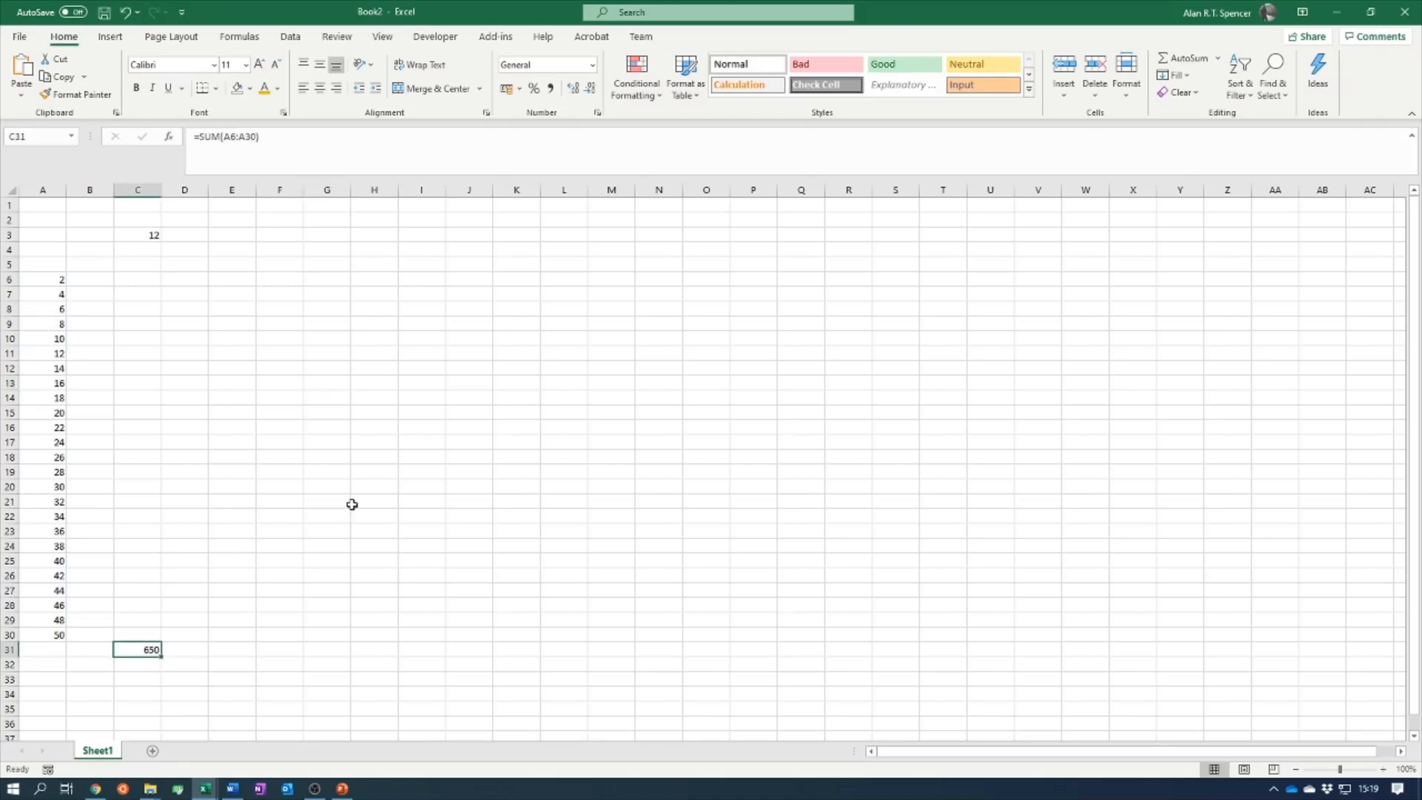
pyautogui.click(268, 138)
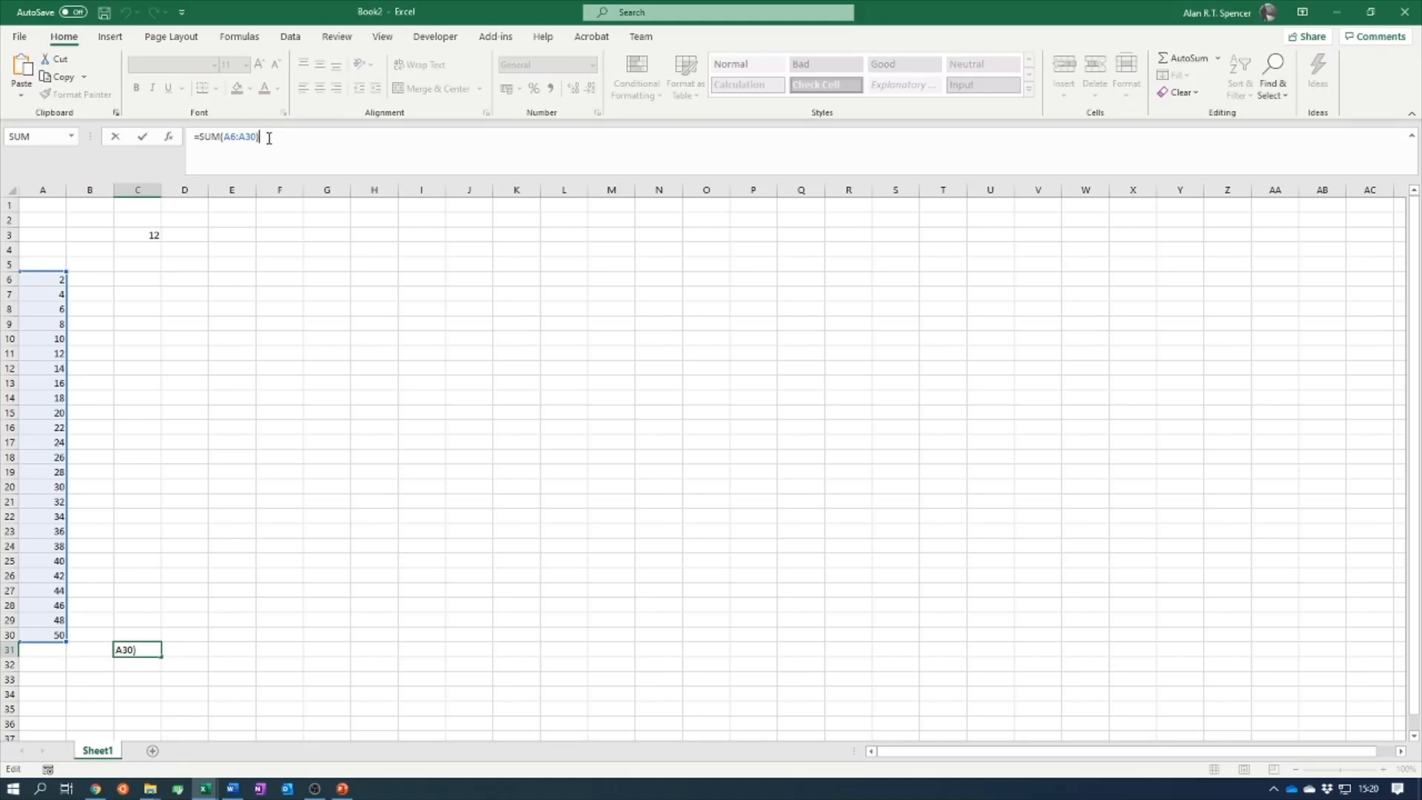
pyautogui.click(261, 453)
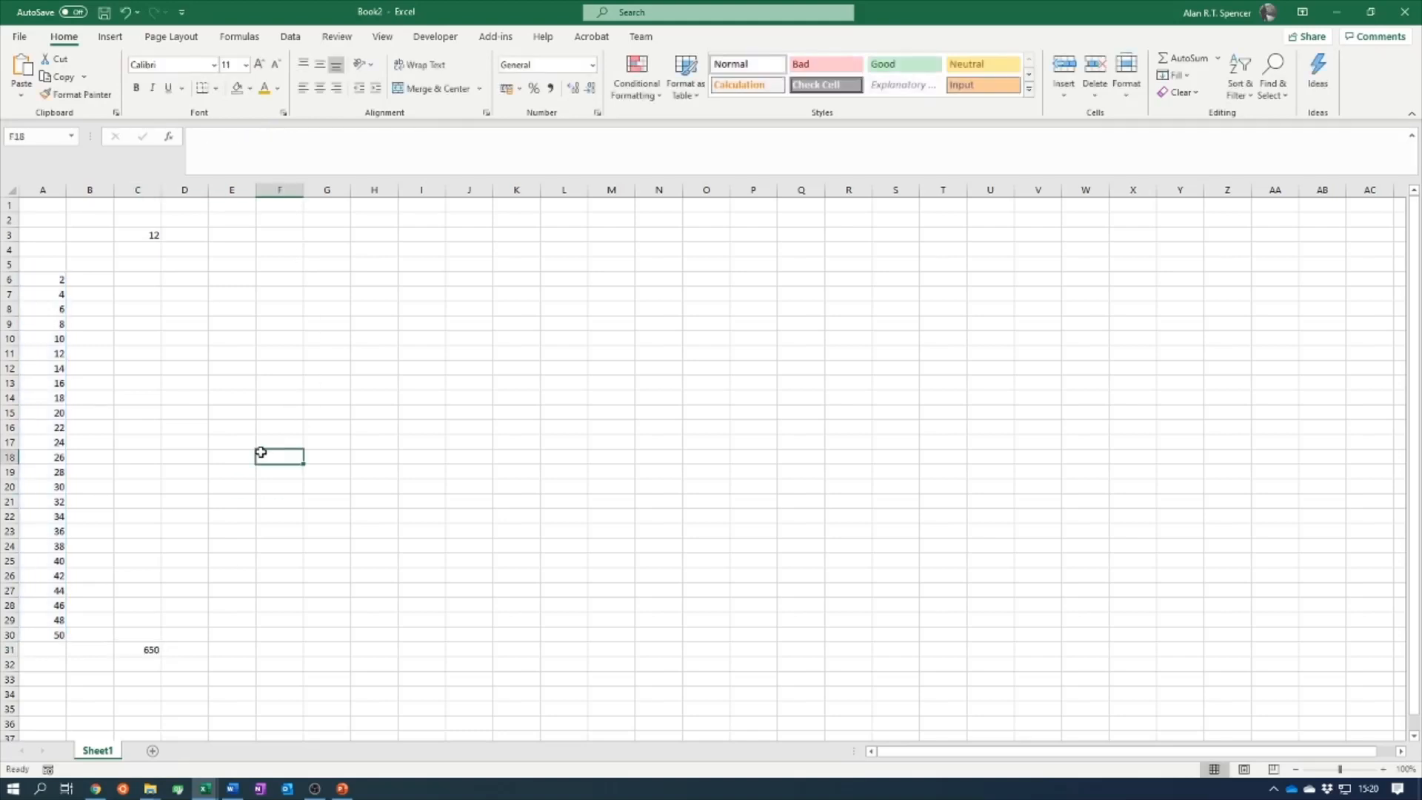
# - Append +50 to the SUM formula in C31 and reselect the cell
pyautogui.click(134, 652)
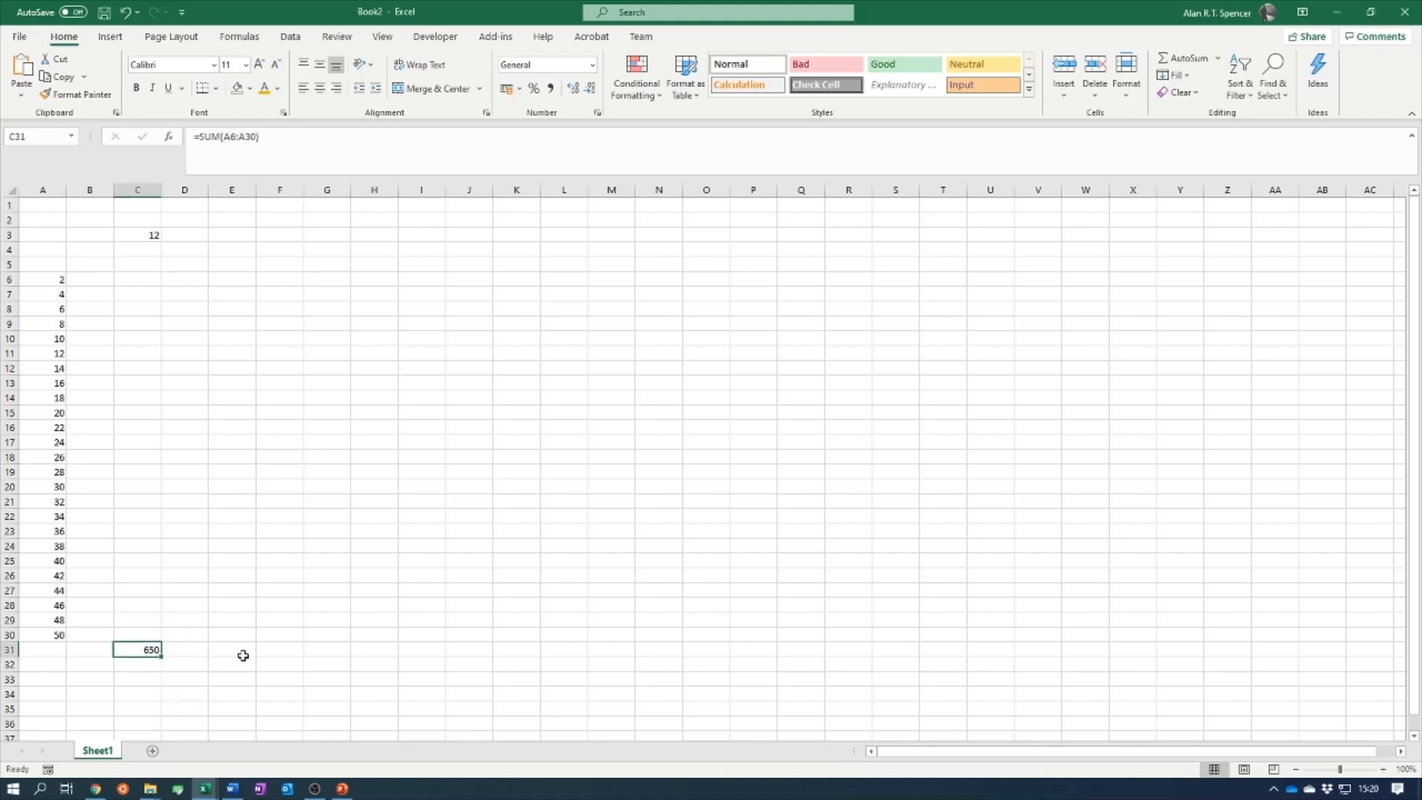
pyautogui.click(286, 144)
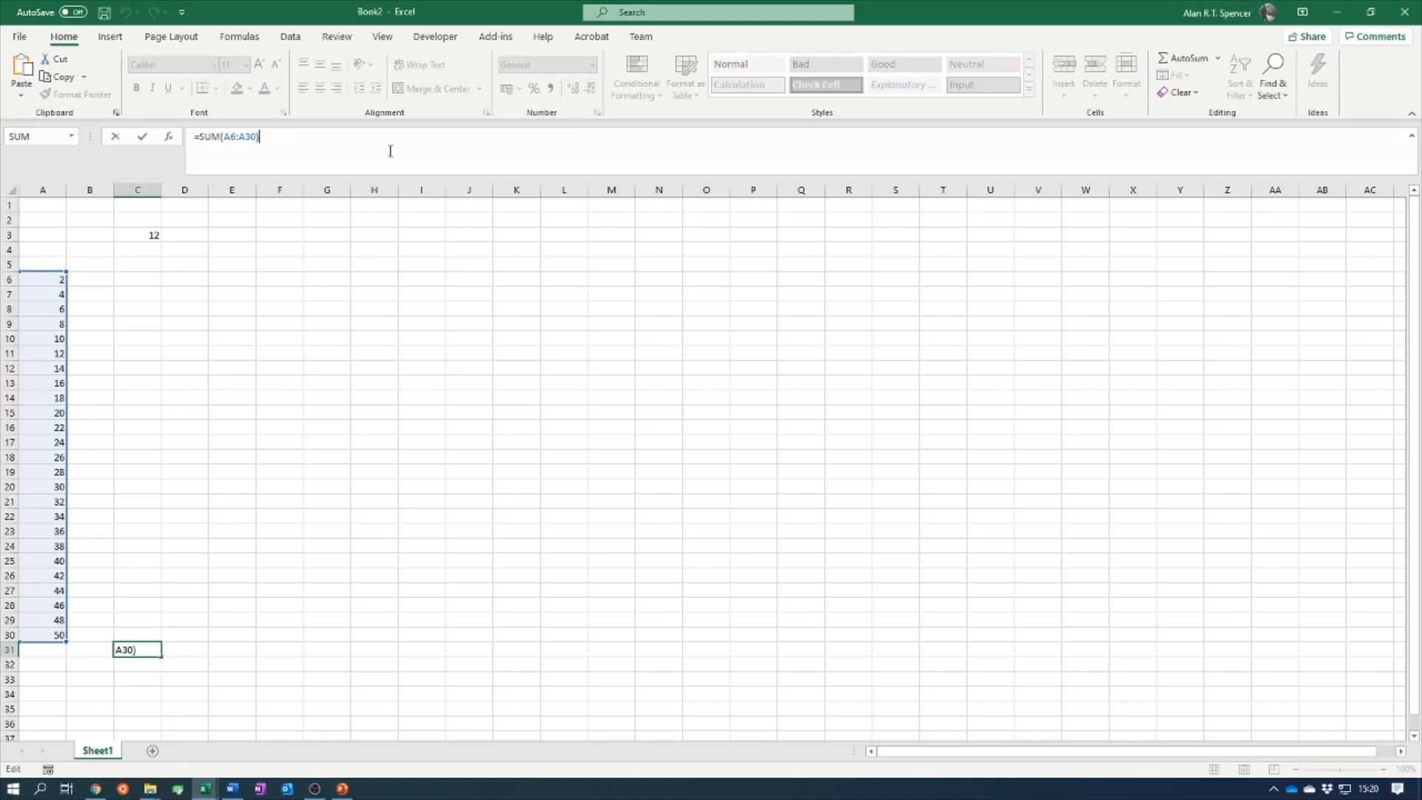
pyautogui.write('+50')
pyautogui.press('Return')
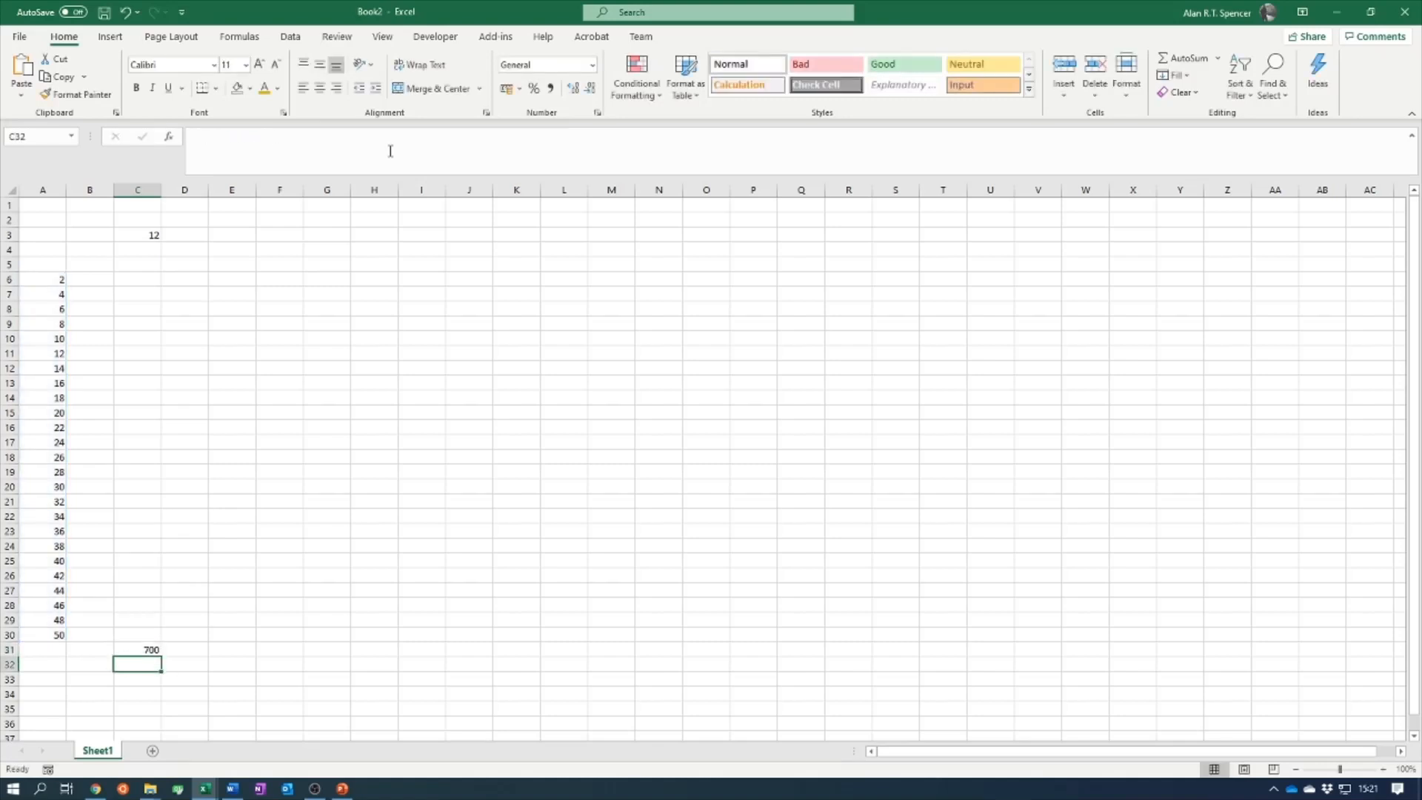
pyautogui.click(140, 649)
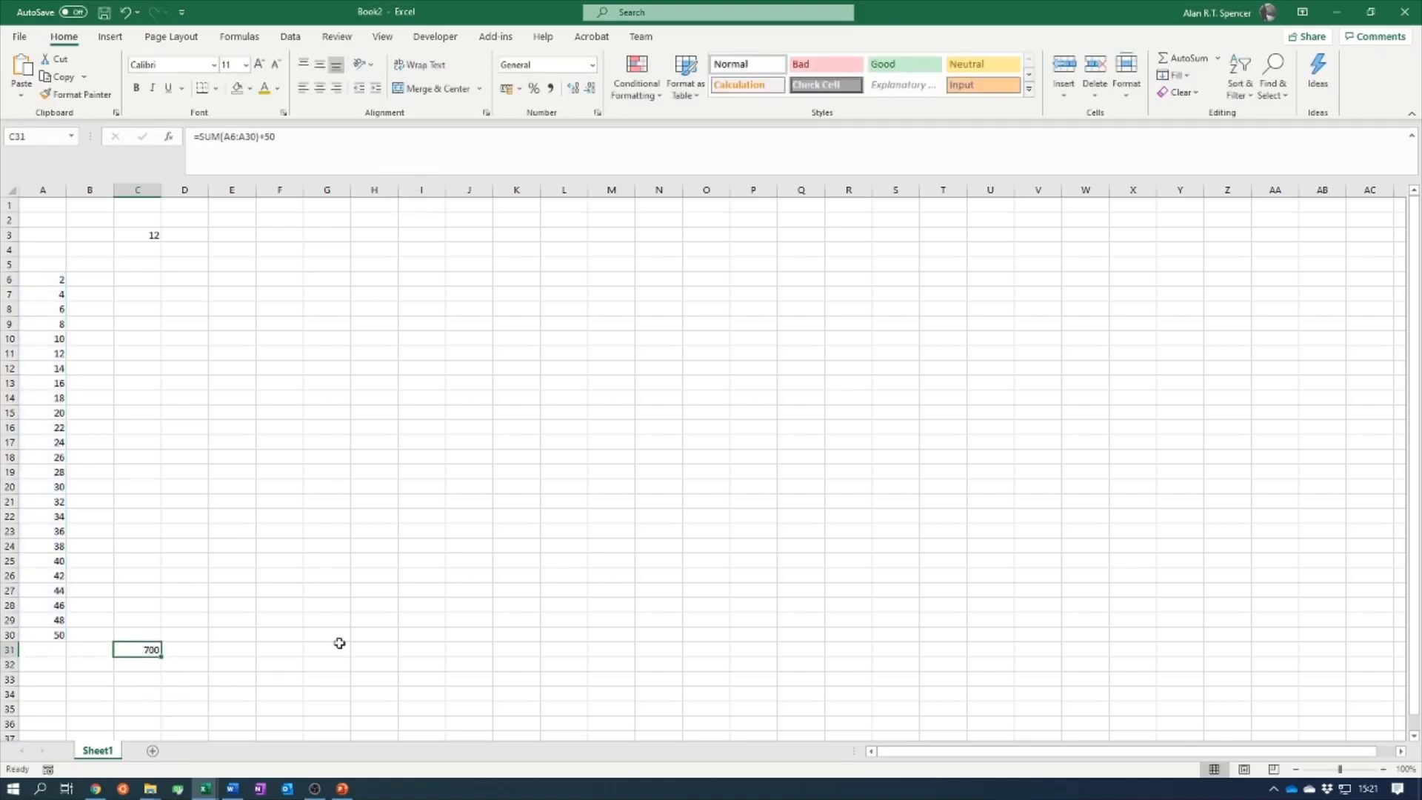
# - Minimise the practice workbook and maximise the dinosaur_velocity_problem.xlsx window on its 2D Grid sheet
pyautogui.click(319, 137)
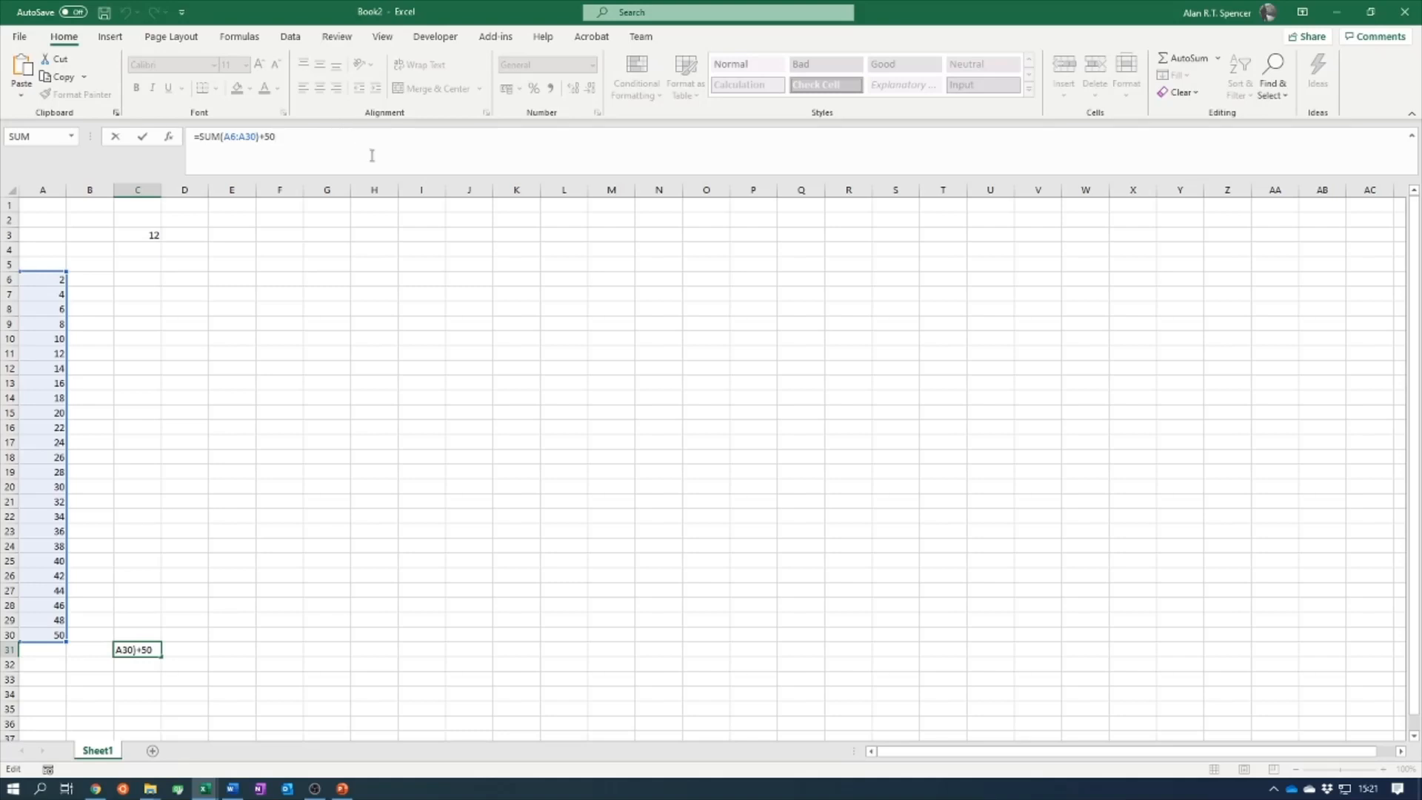
pyautogui.click(1344, 9)
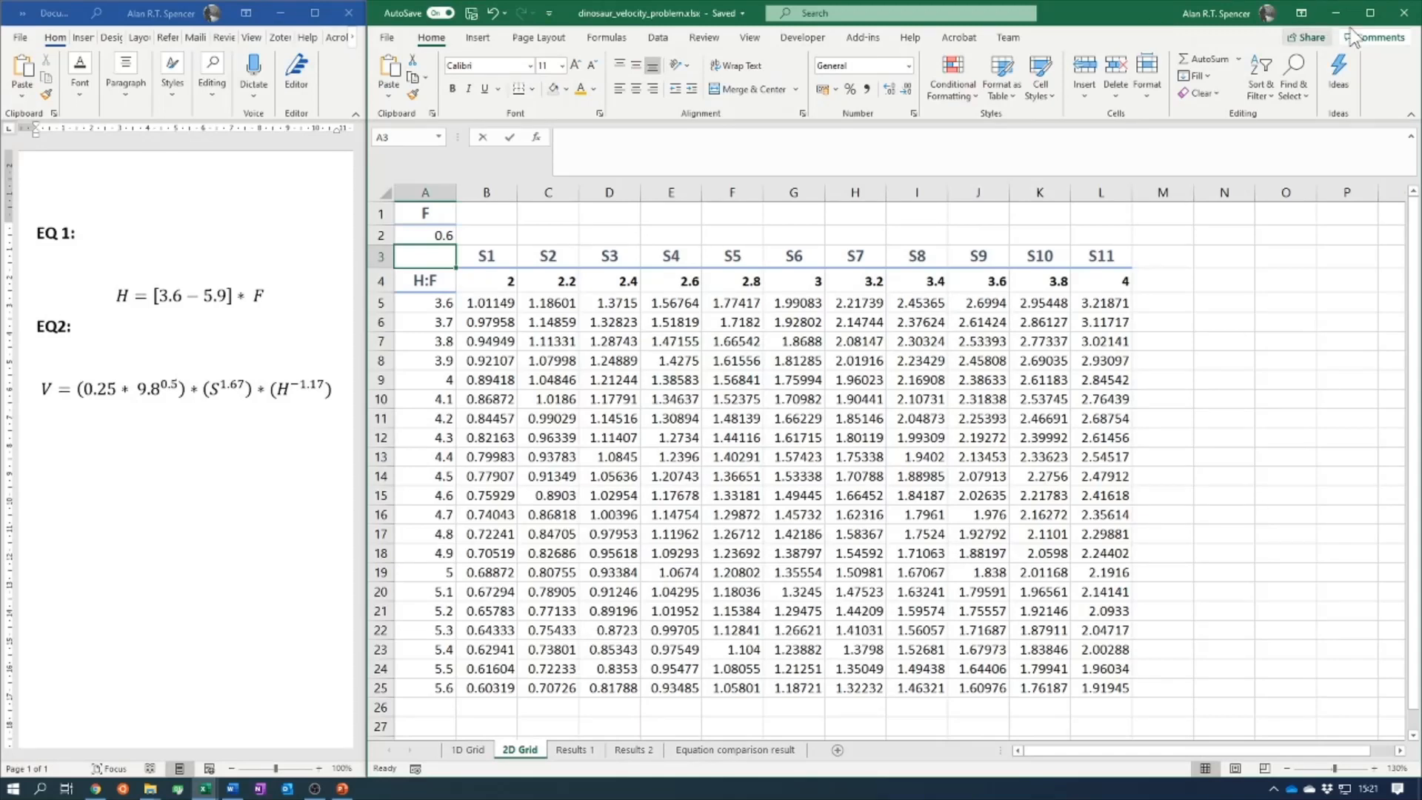
pyautogui.click(1370, 15)
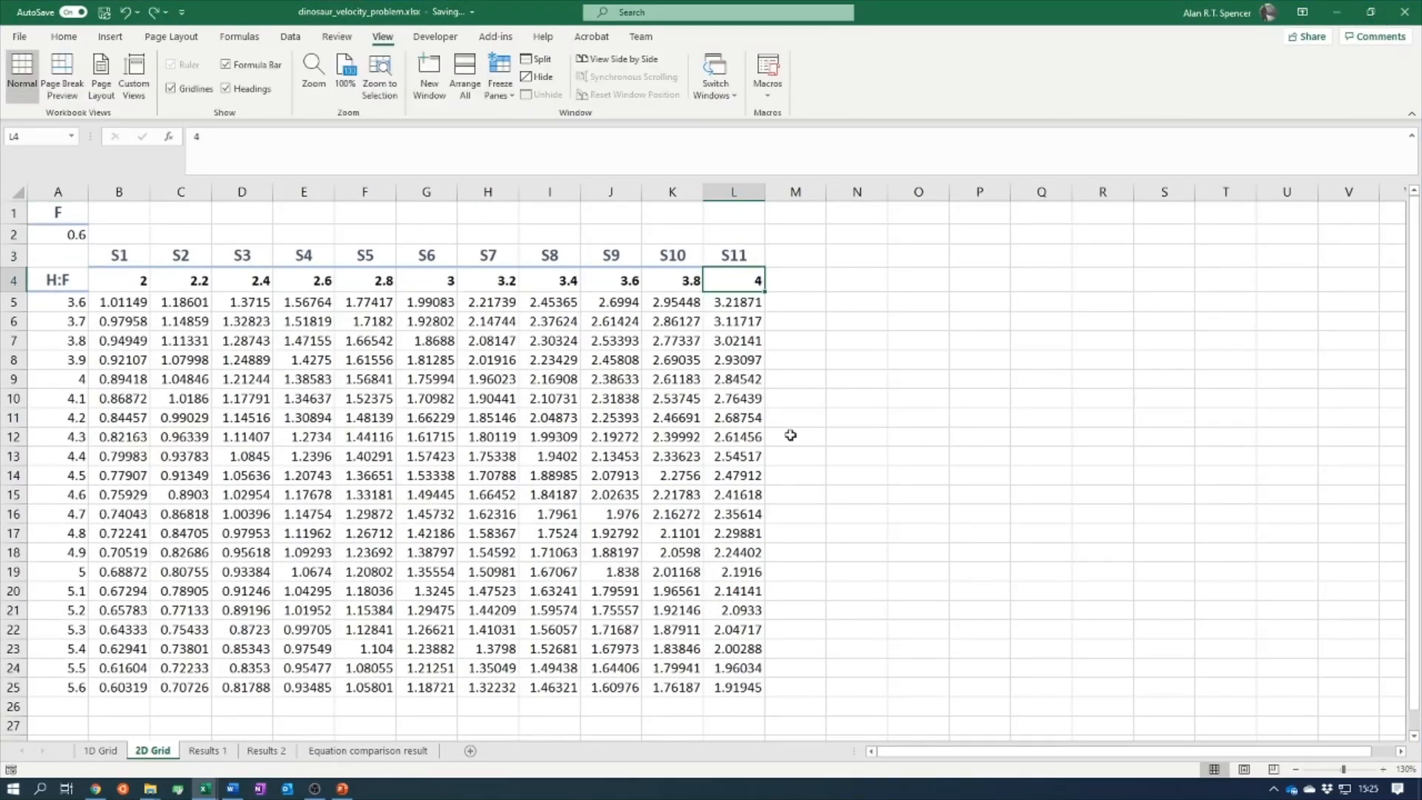
# - Extend the row 4 values from K4:L4 up to 6 and the row 3 headings from K3:L3 up to S21, both through column V
pyautogui.click(668, 279)
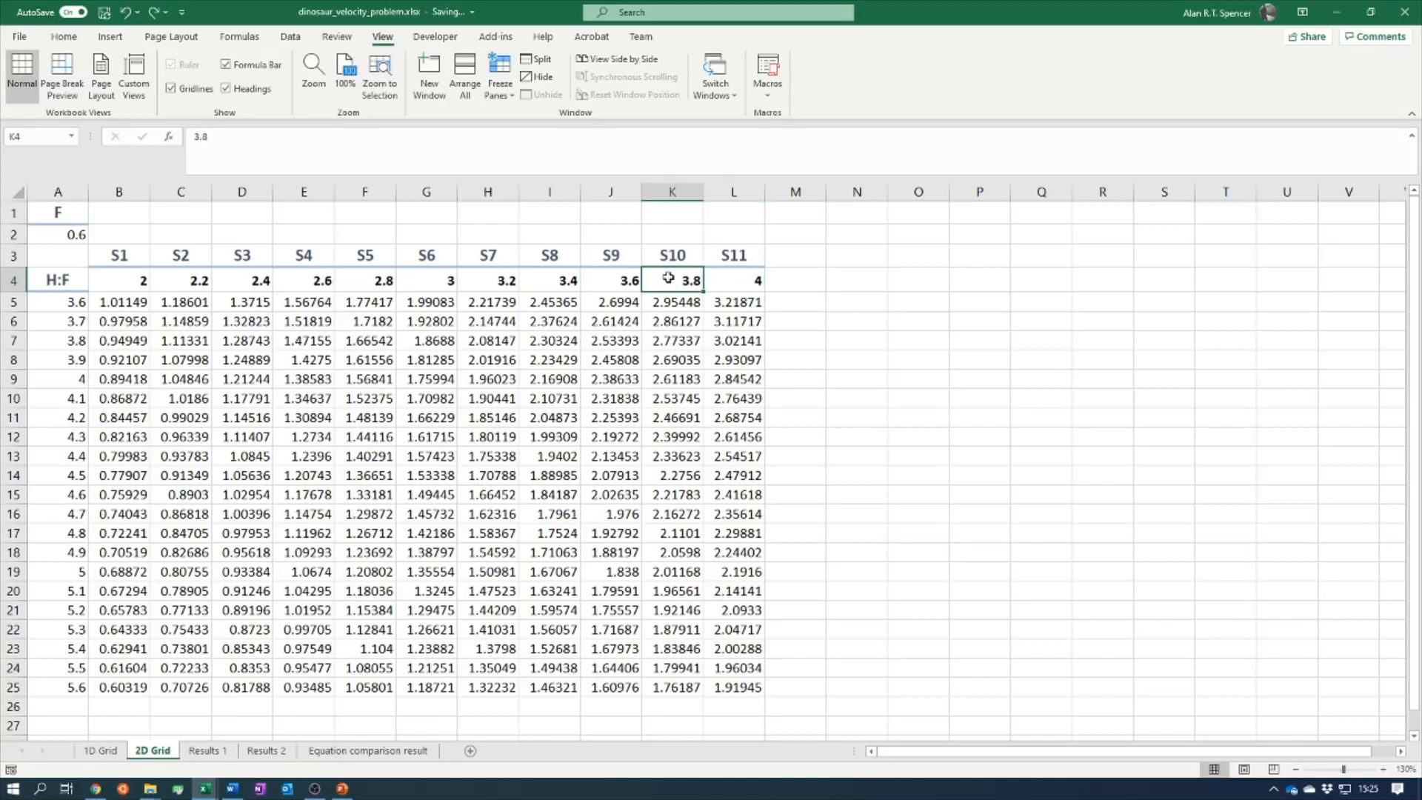
pyautogui.keyDown('shift'); pyautogui.click(730, 280); pyautogui.keyUp('shift')
pyautogui.moveTo(766, 290); pyautogui.dragTo(1386, 282)
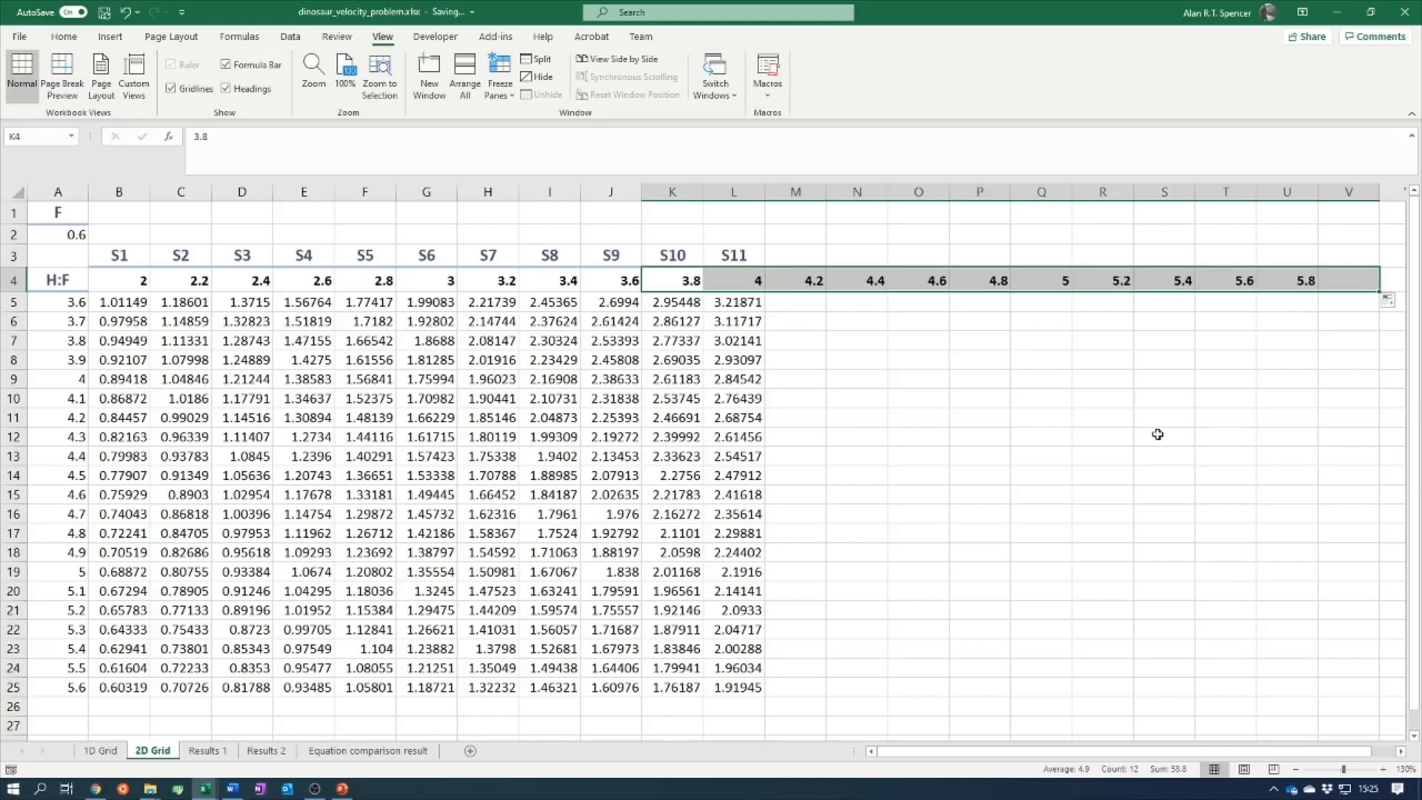
pyautogui.click(674, 255)
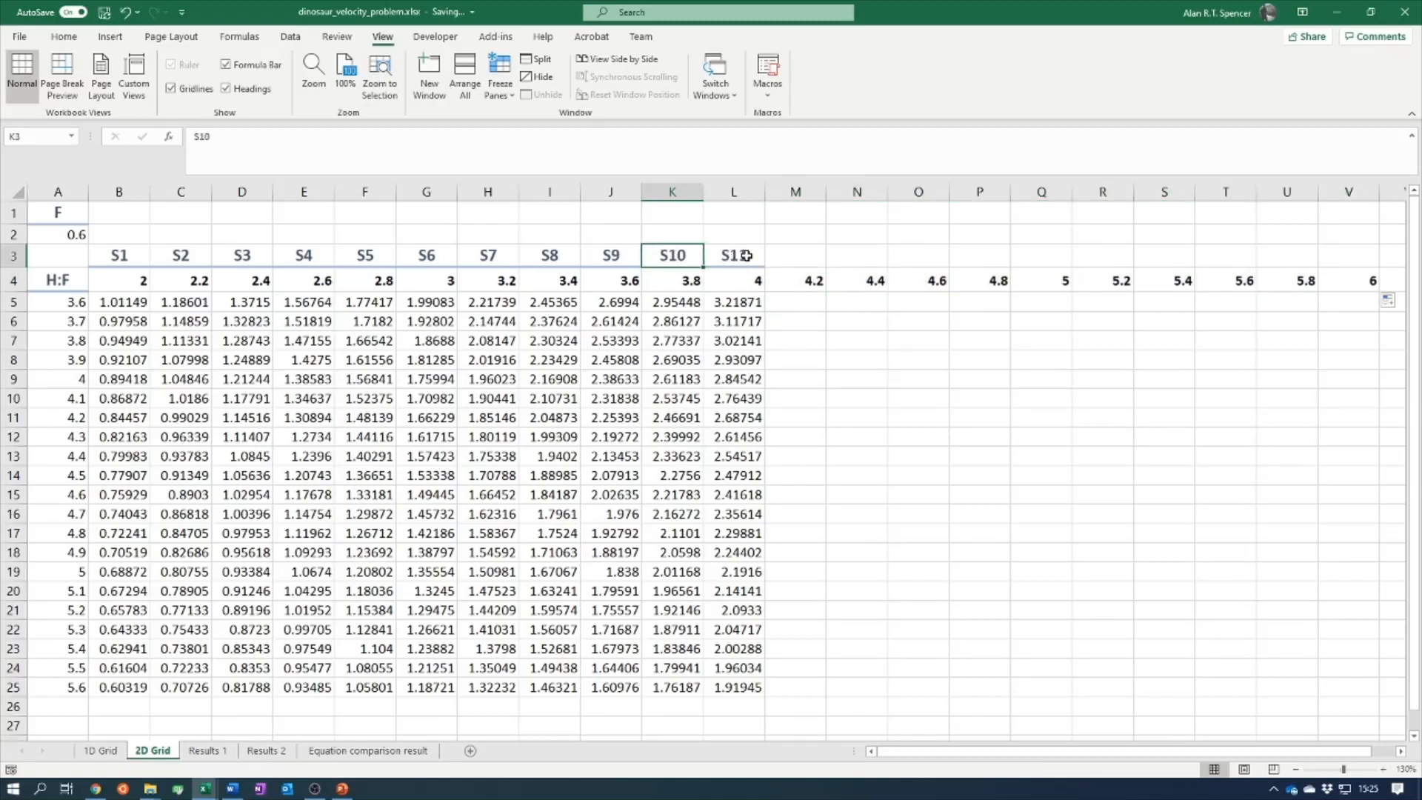
pyautogui.keyDown('shift'); pyautogui.click(746, 255); pyautogui.keyUp('shift')
pyautogui.moveTo(766, 266); pyautogui.dragTo(1379, 267)
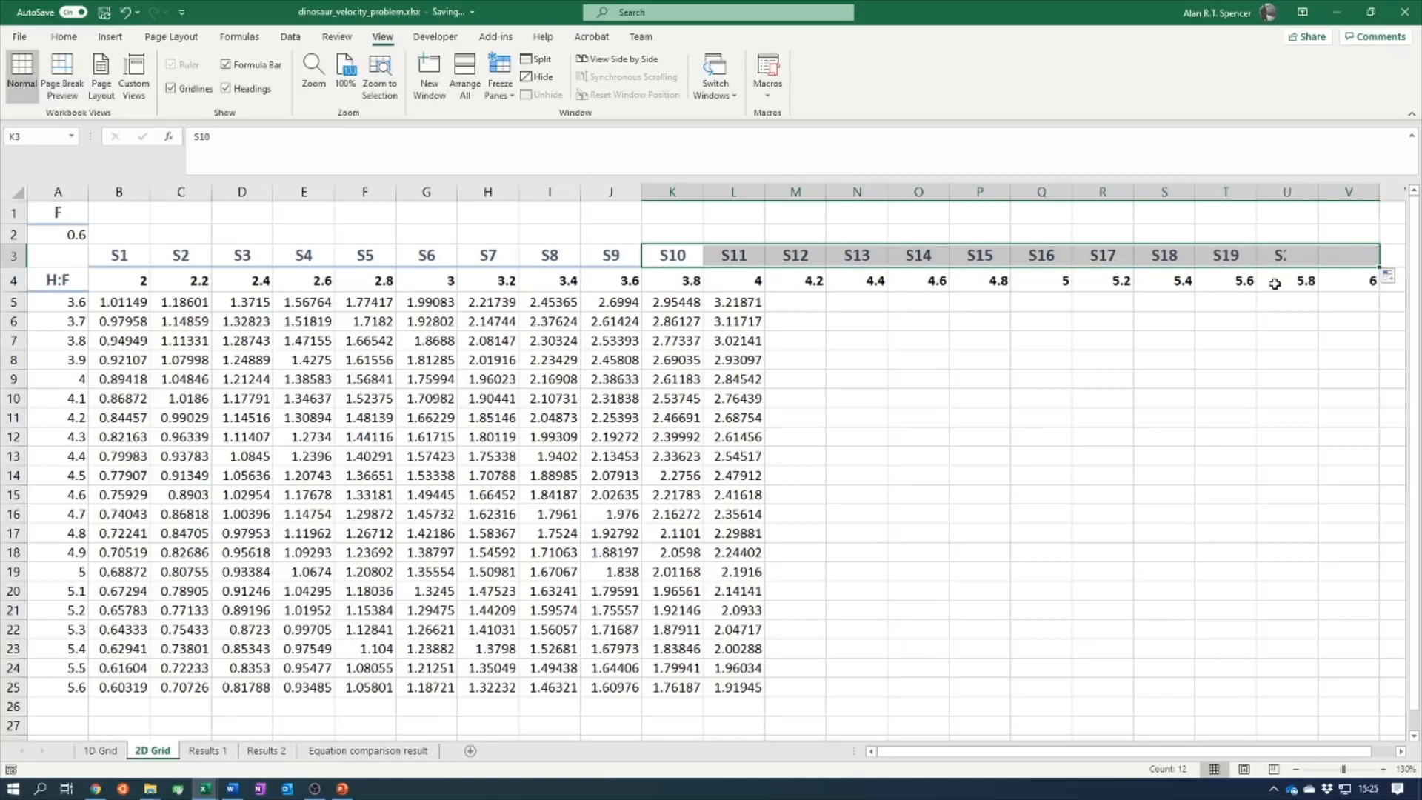
# - Fill the velocity formulas in L5:L25 across to column V
pyautogui.click(748, 305)
pyautogui.keyDown('shift'); pyautogui.click(731, 686); pyautogui.keyUp('shift')
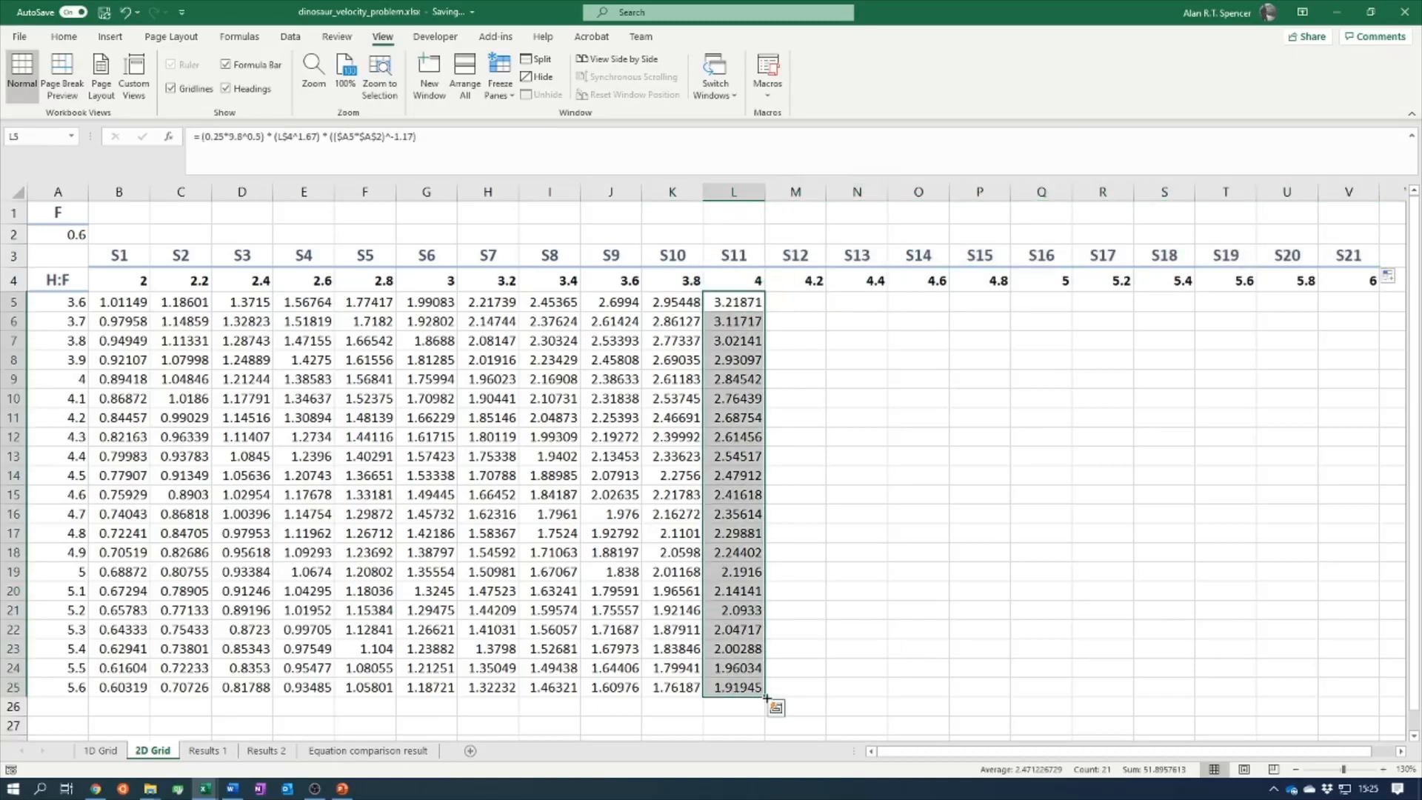
pyautogui.moveTo(766, 696); pyautogui.dragTo(1355, 651)
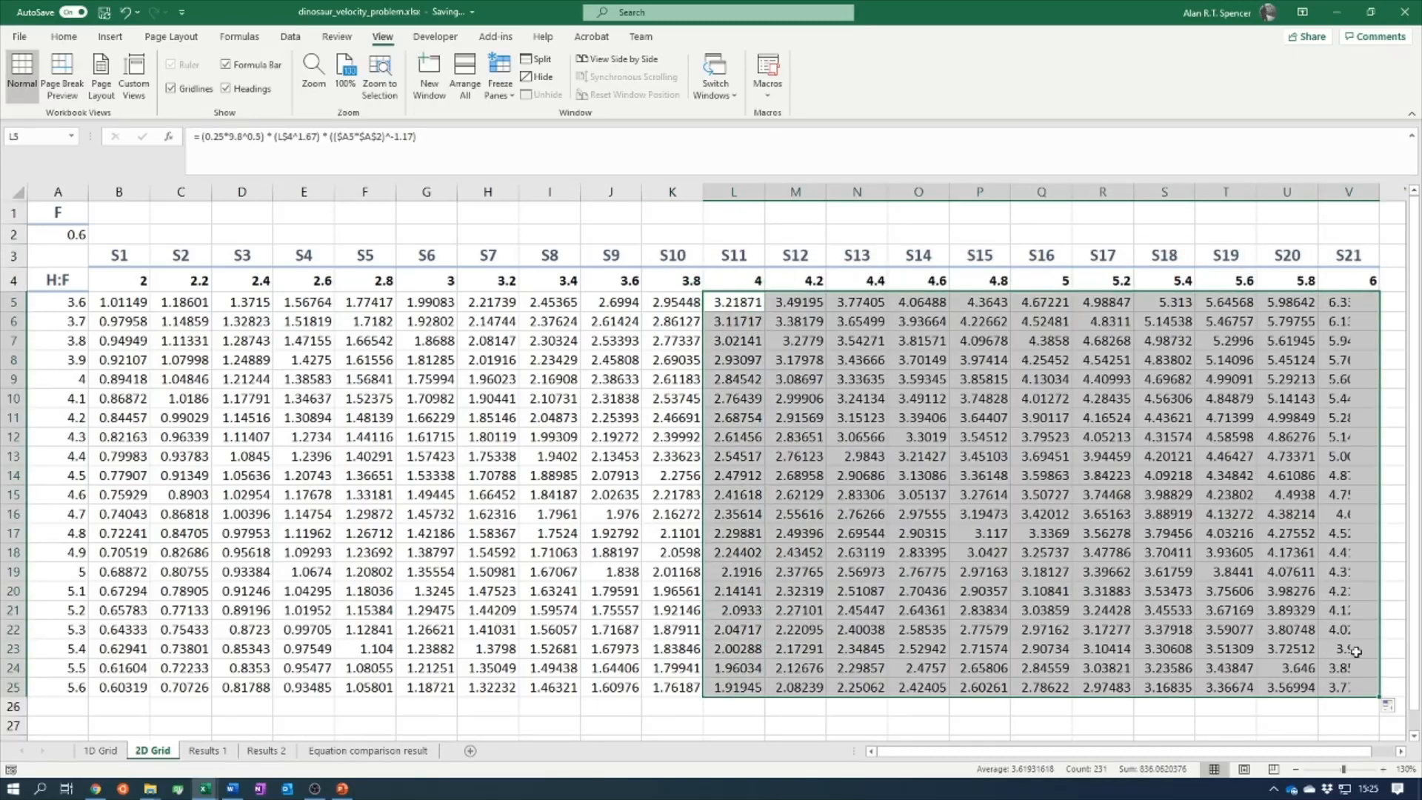
# - Extend the H:F series in column A from A24:A25 down to 6.7 in A36
pyautogui.click(63, 674)
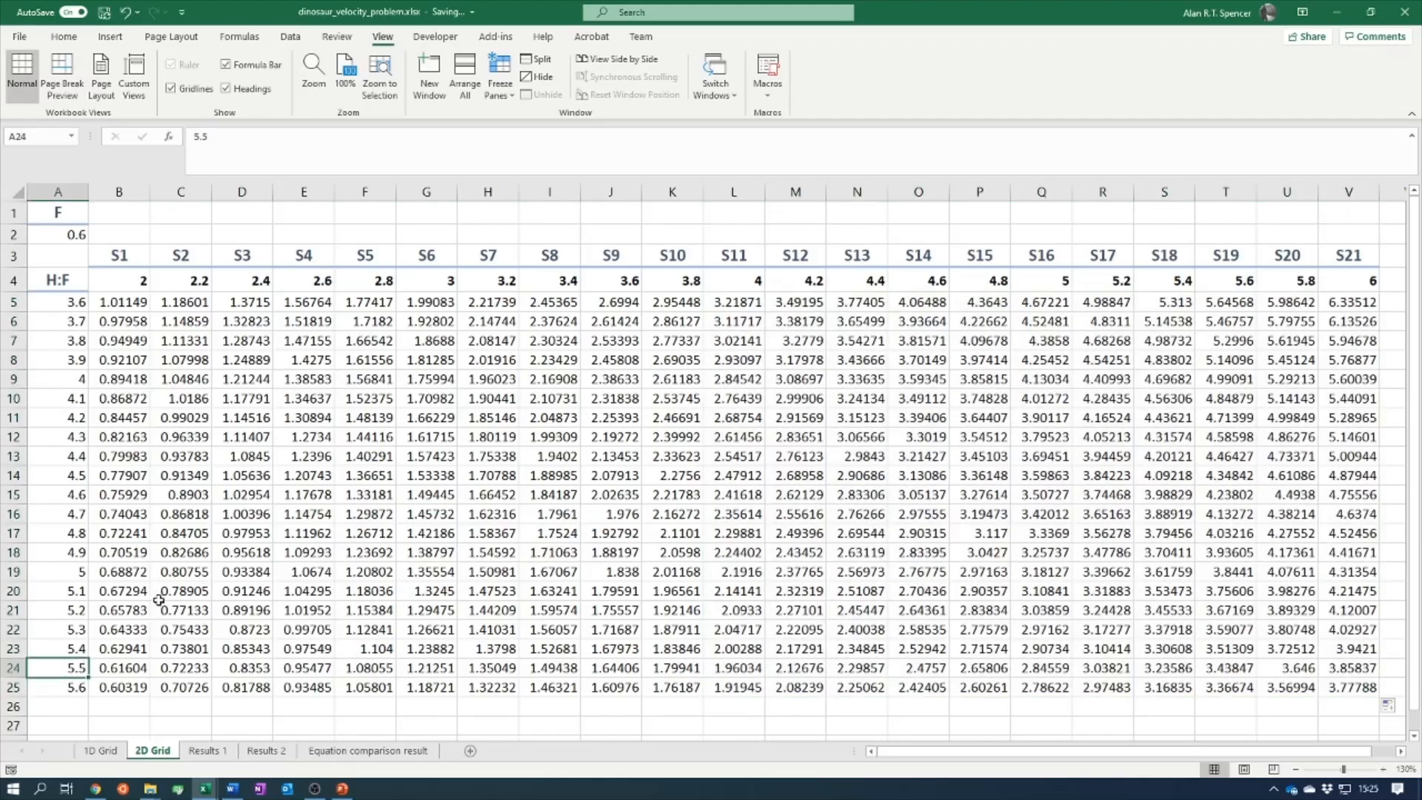
pyautogui.scroll(-3, 102, 539)
pyautogui.keyDown('shift'); pyautogui.click(76, 506); pyautogui.keyUp('shift')
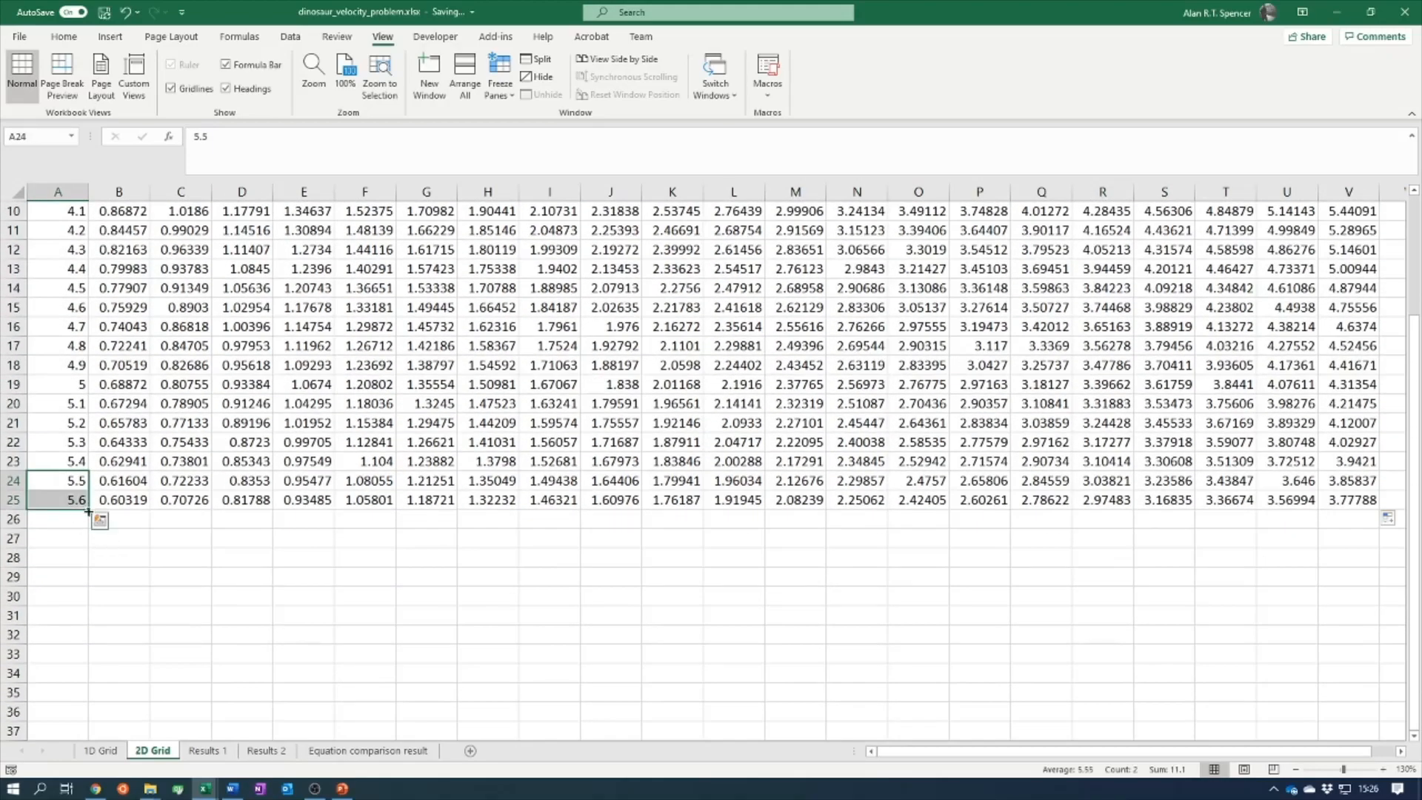
pyautogui.moveTo(89, 508); pyautogui.dragTo(79, 726)
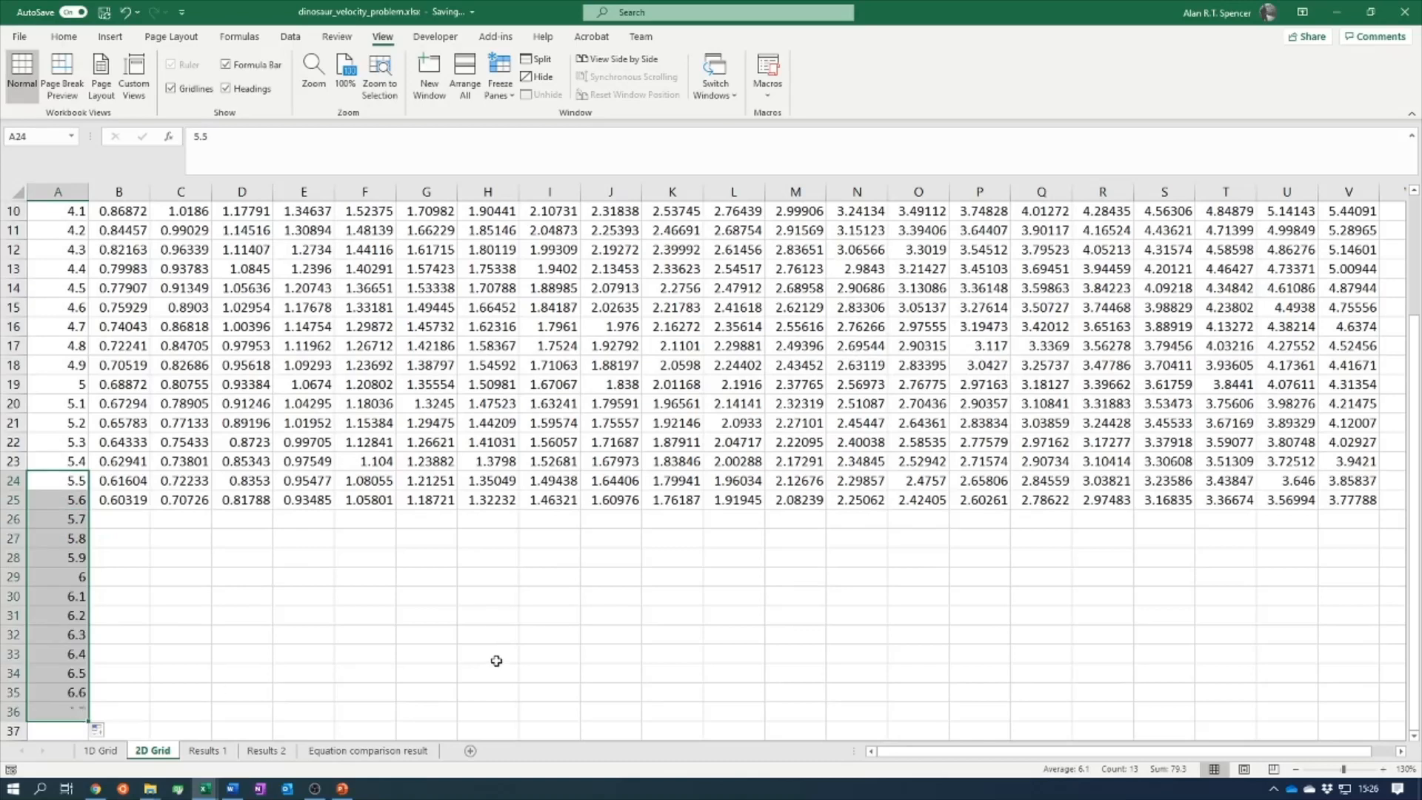
# - Fill the velocity formulas in B25:V25 down to row 36 and deselect the range
pyautogui.click(119, 502)
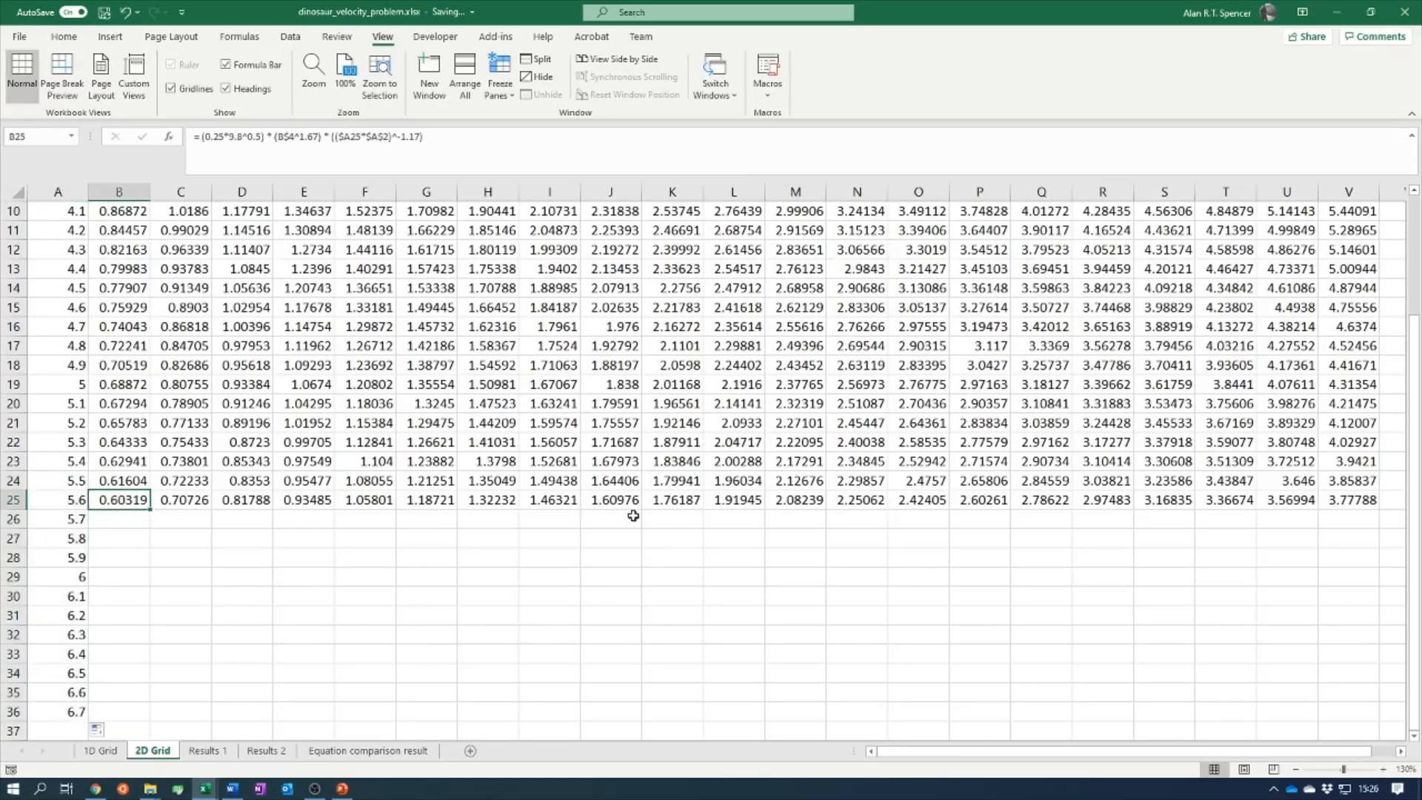
pyautogui.keyDown('shift'); pyautogui.click(1364, 506); pyautogui.keyUp('shift')
pyautogui.moveTo(1380, 511); pyautogui.dragTo(1378, 717)
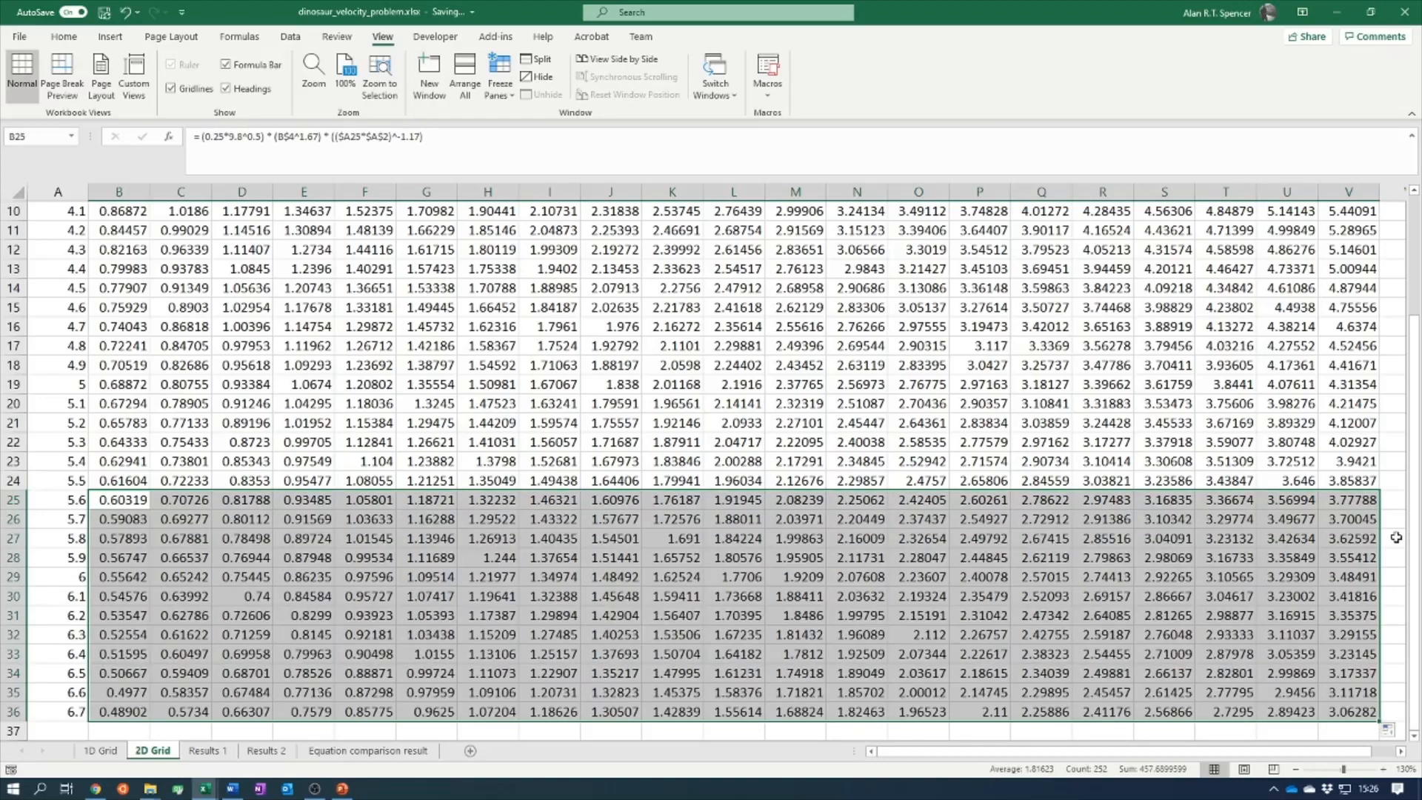
pyautogui.click(1395, 538)
# - Examine the enlarged 2D Grid from the S headings down to its last row to see which headings stay in view
pyautogui.scroll(3, 1395, 538)
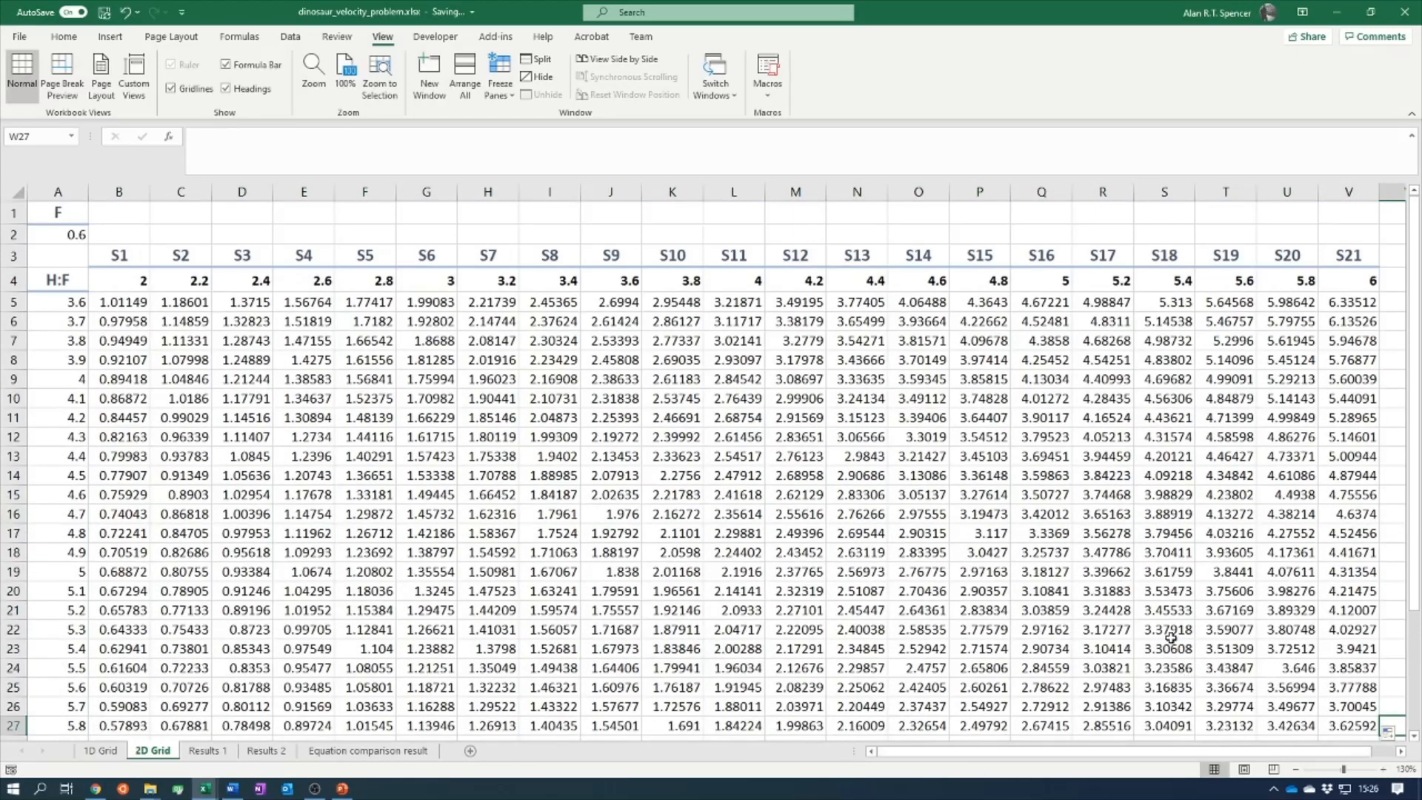
pyautogui.moveTo(1416, 309); pyautogui.dragTo(1415, 310)
pyautogui.scroll(-3, 856, 413)
pyautogui.scroll(3, 979, 359)
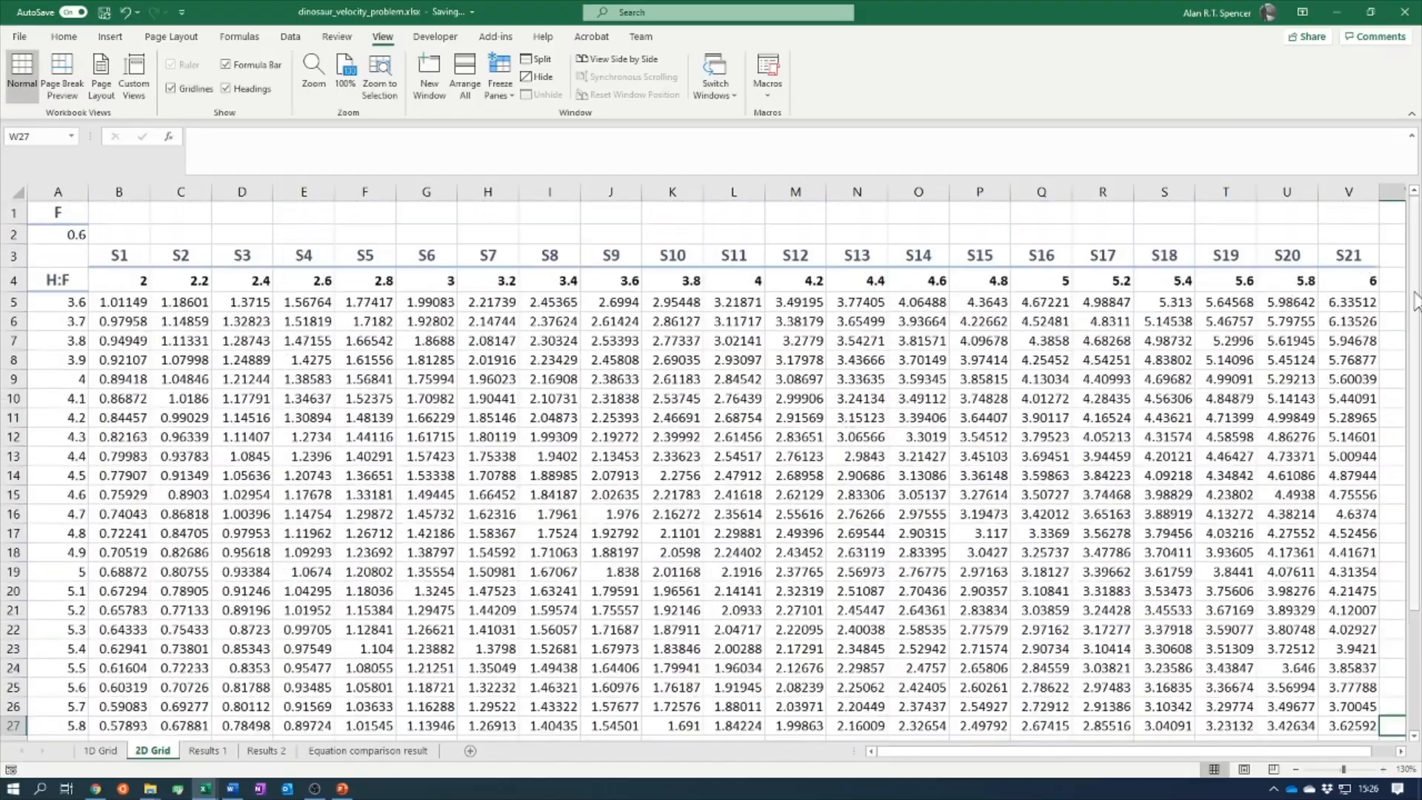
pyautogui.scroll(-3, 979, 359)
pyautogui.scroll(3, 819, 465)
pyautogui.scroll(-3, 819, 465)
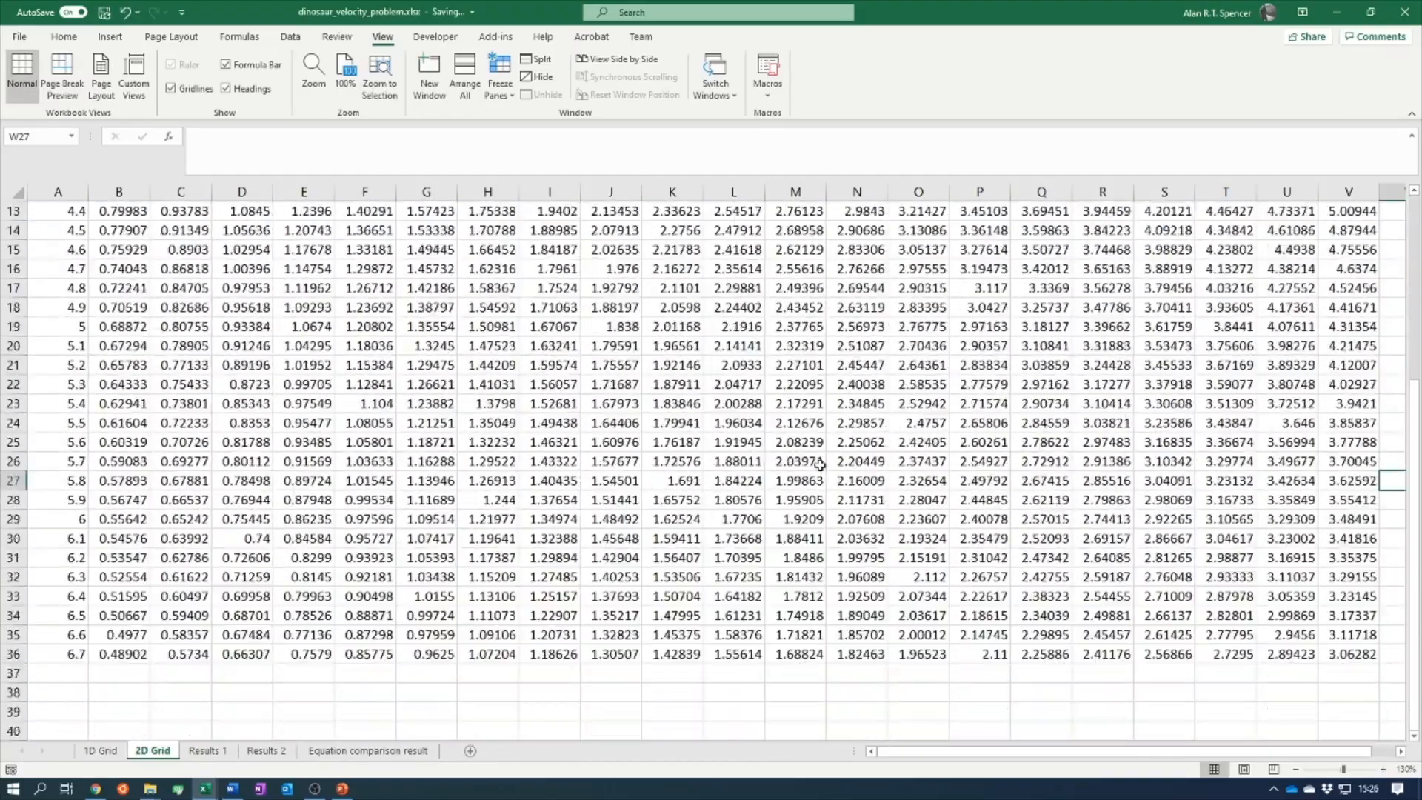
pyautogui.scroll(3, 818, 465)
pyautogui.moveTo(916, 758); pyautogui.dragTo(833, 736)
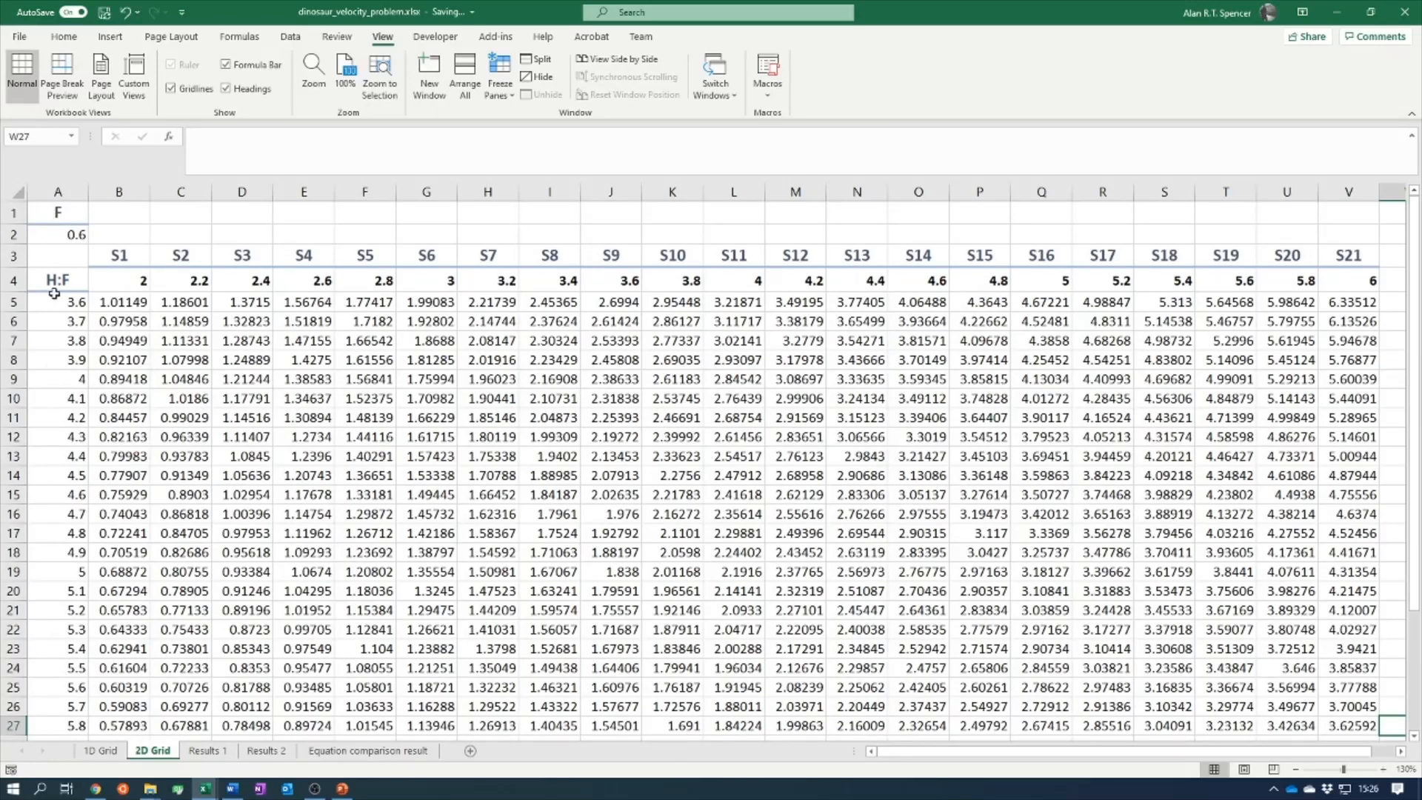
# - Split the 2D Grid sheet into panes, with the dividers directly below row 4 and directly after column A
pyautogui.click(605, 363)
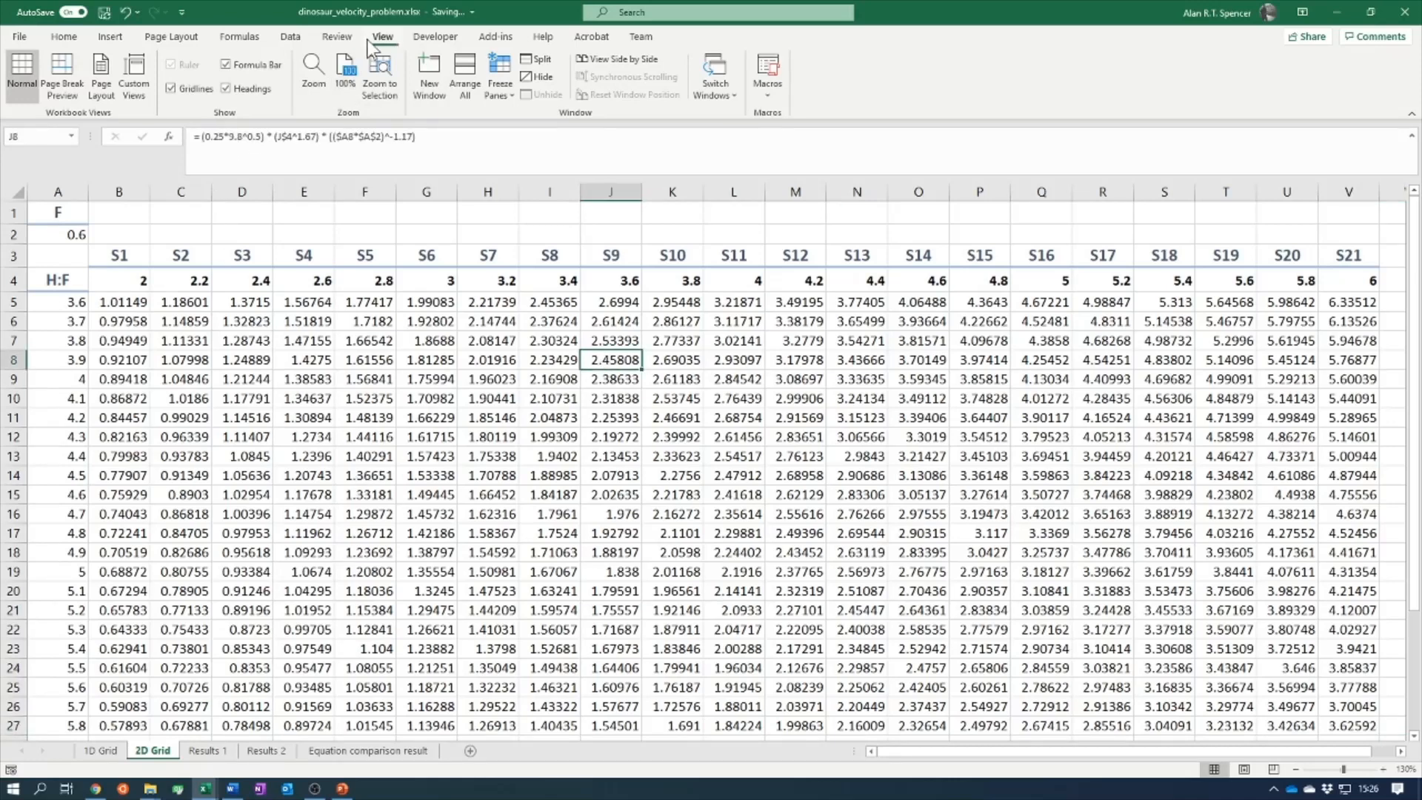
pyautogui.click(544, 64)
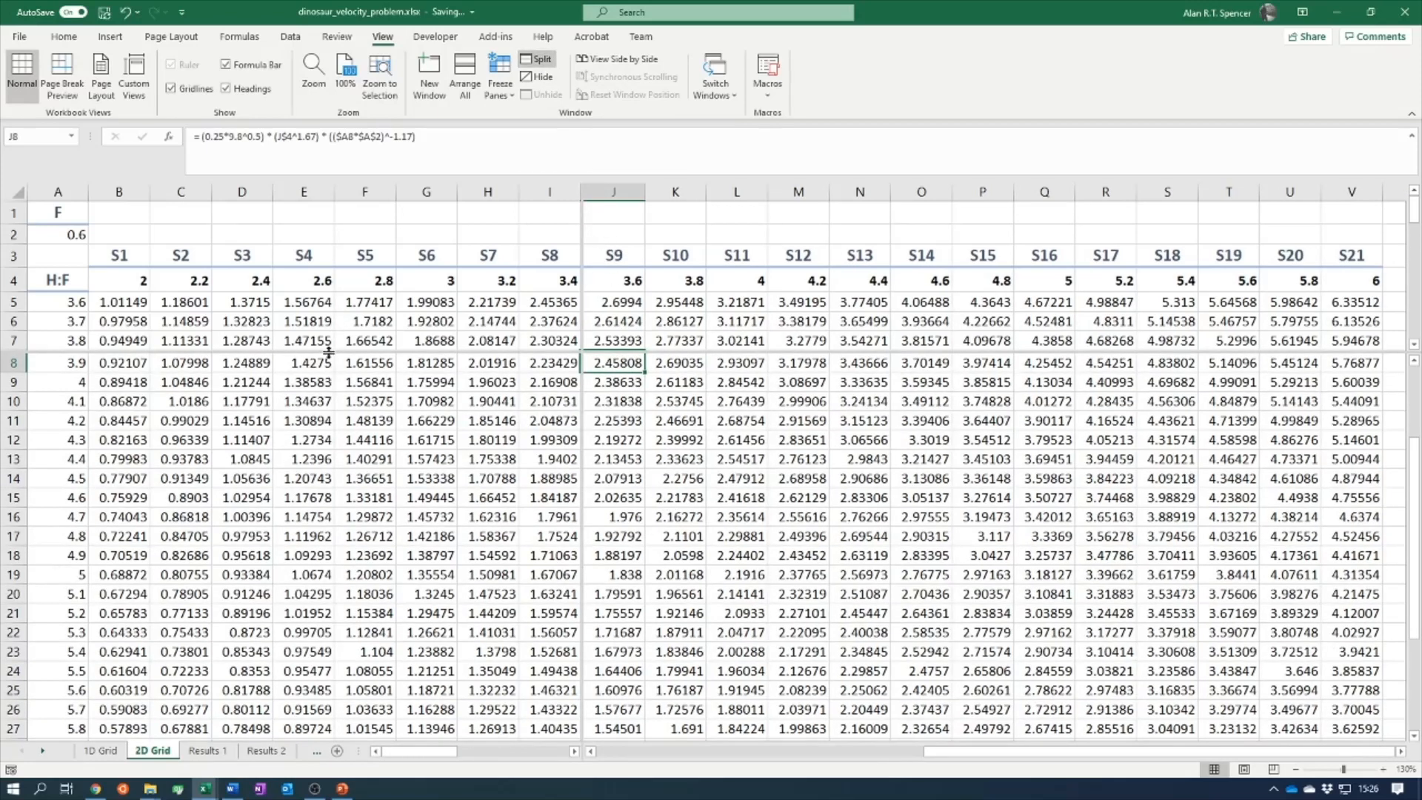
pyautogui.moveTo(328, 352); pyautogui.dragTo(313, 291)
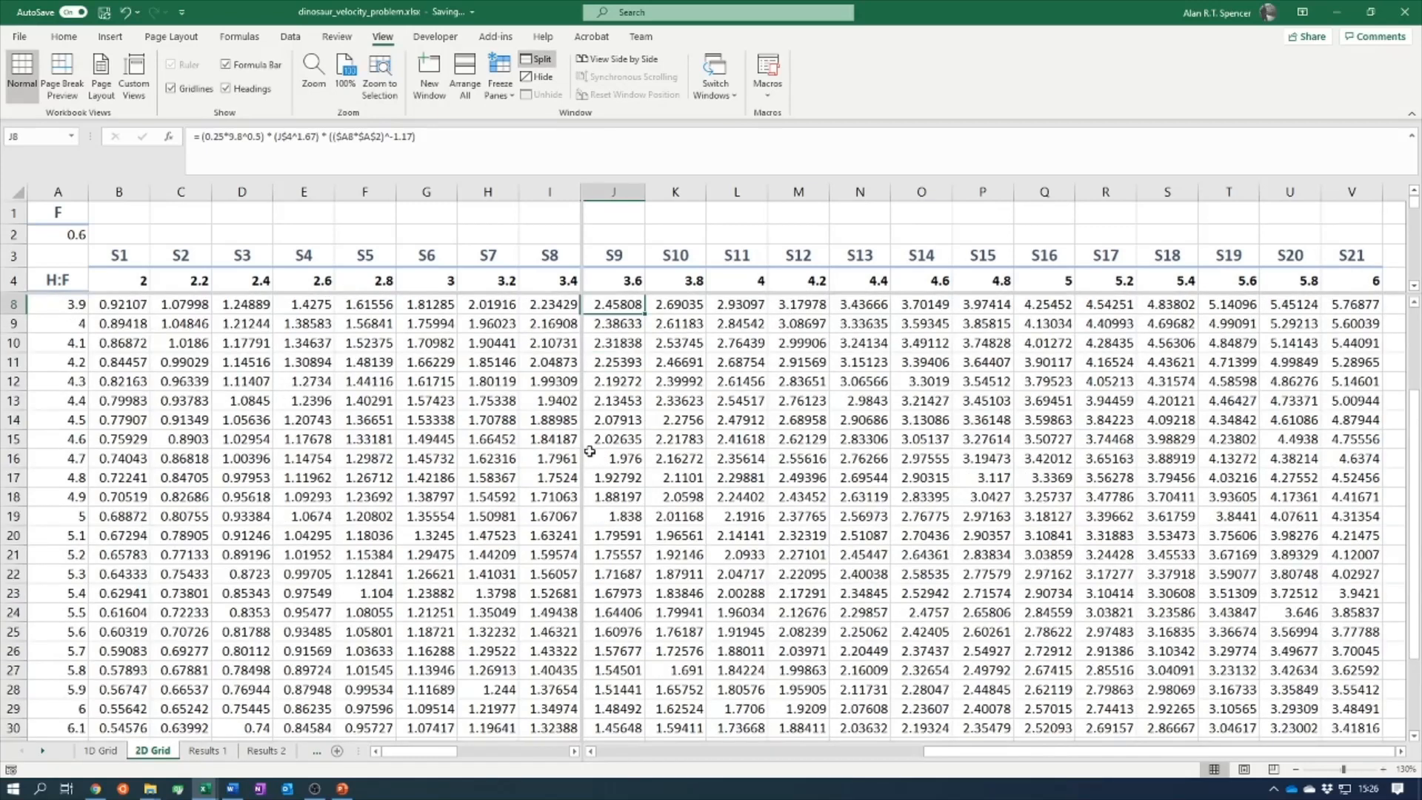
pyautogui.click(577, 422)
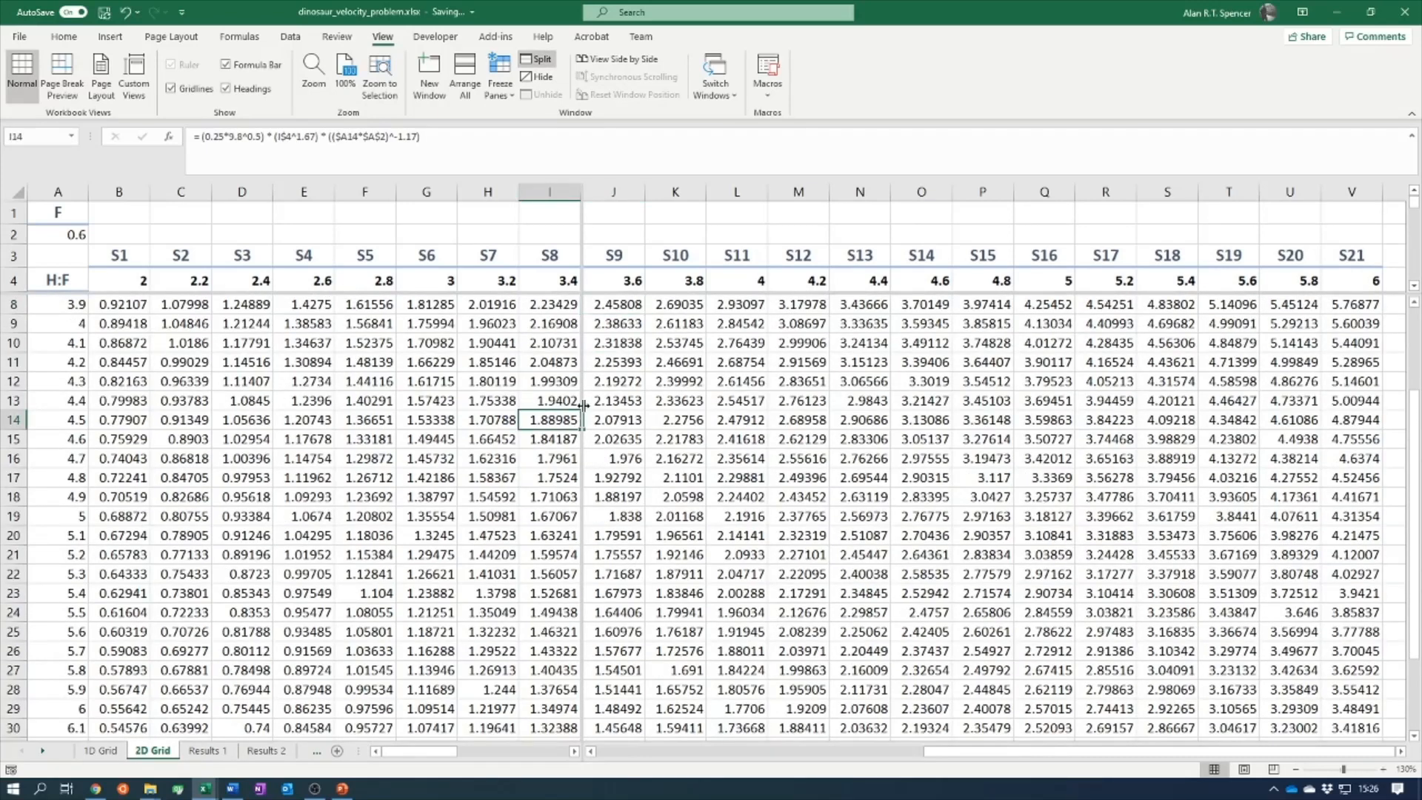
pyautogui.moveTo(583, 405); pyautogui.dragTo(87, 410)
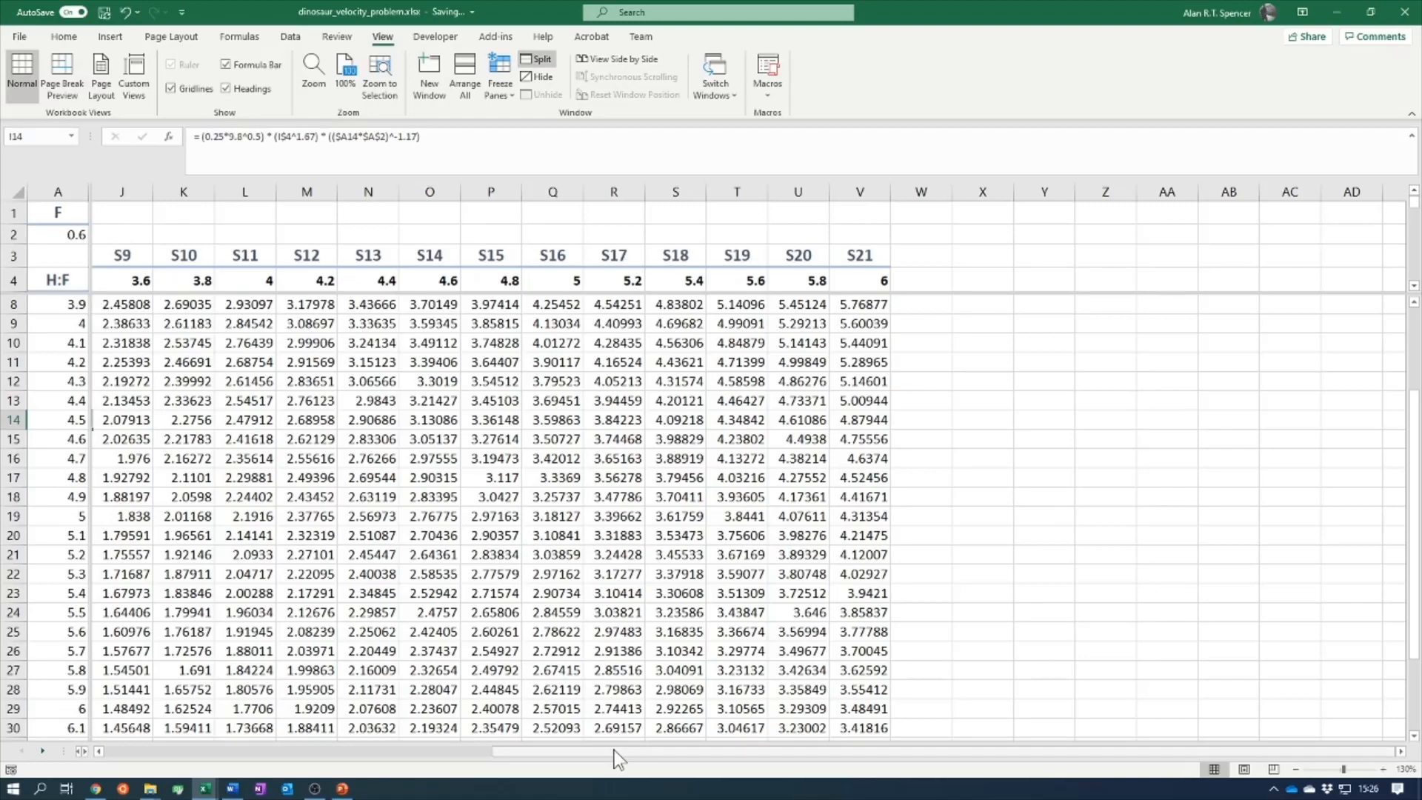
# - Check the split panes across the grid and freeze them so rows 1 to 4 and column A stay in view
pyautogui.moveTo(619, 749); pyautogui.dragTo(354, 757)
pyautogui.moveTo(461, 767); pyautogui.dragTo(360, 740)
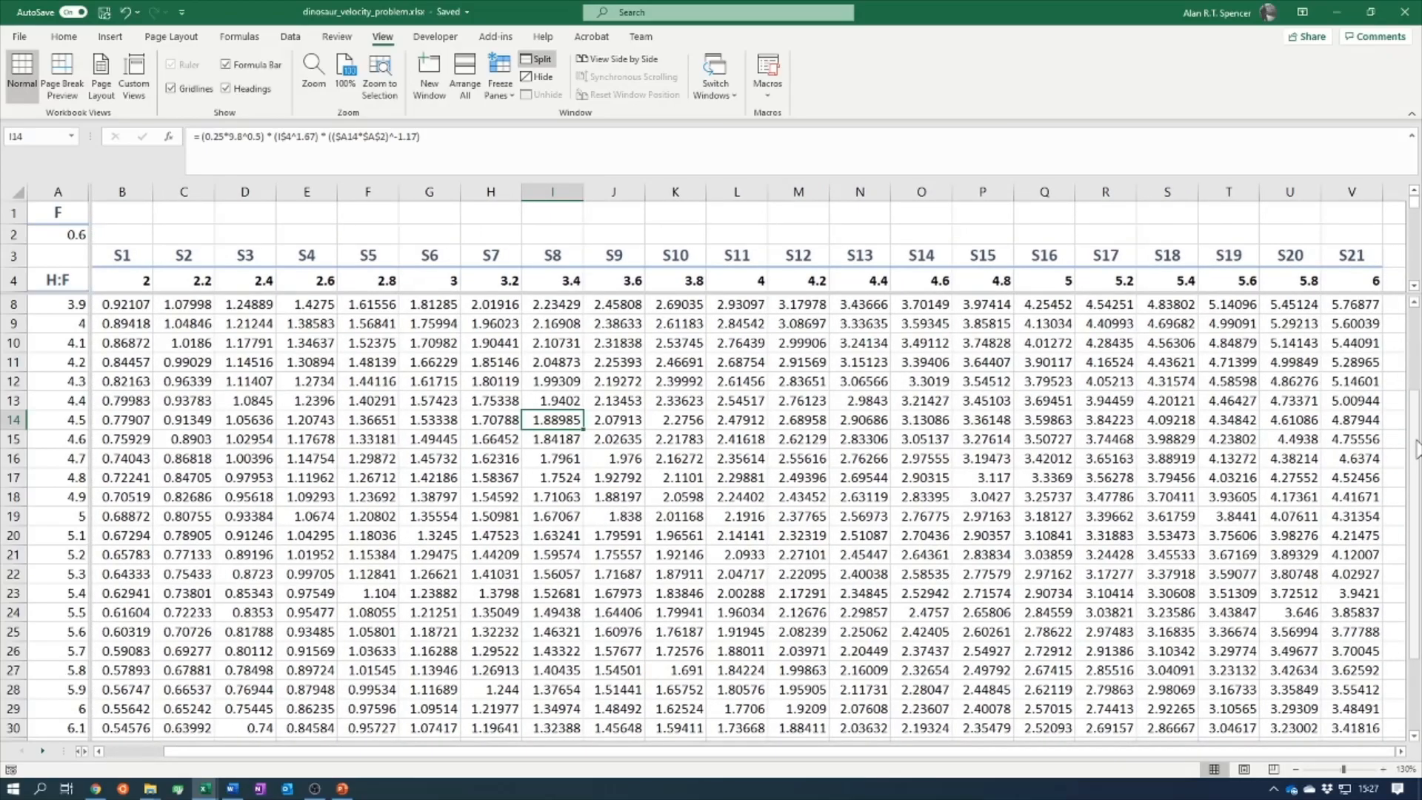
pyautogui.moveTo(1415, 448); pyautogui.dragTo(1417, 559)
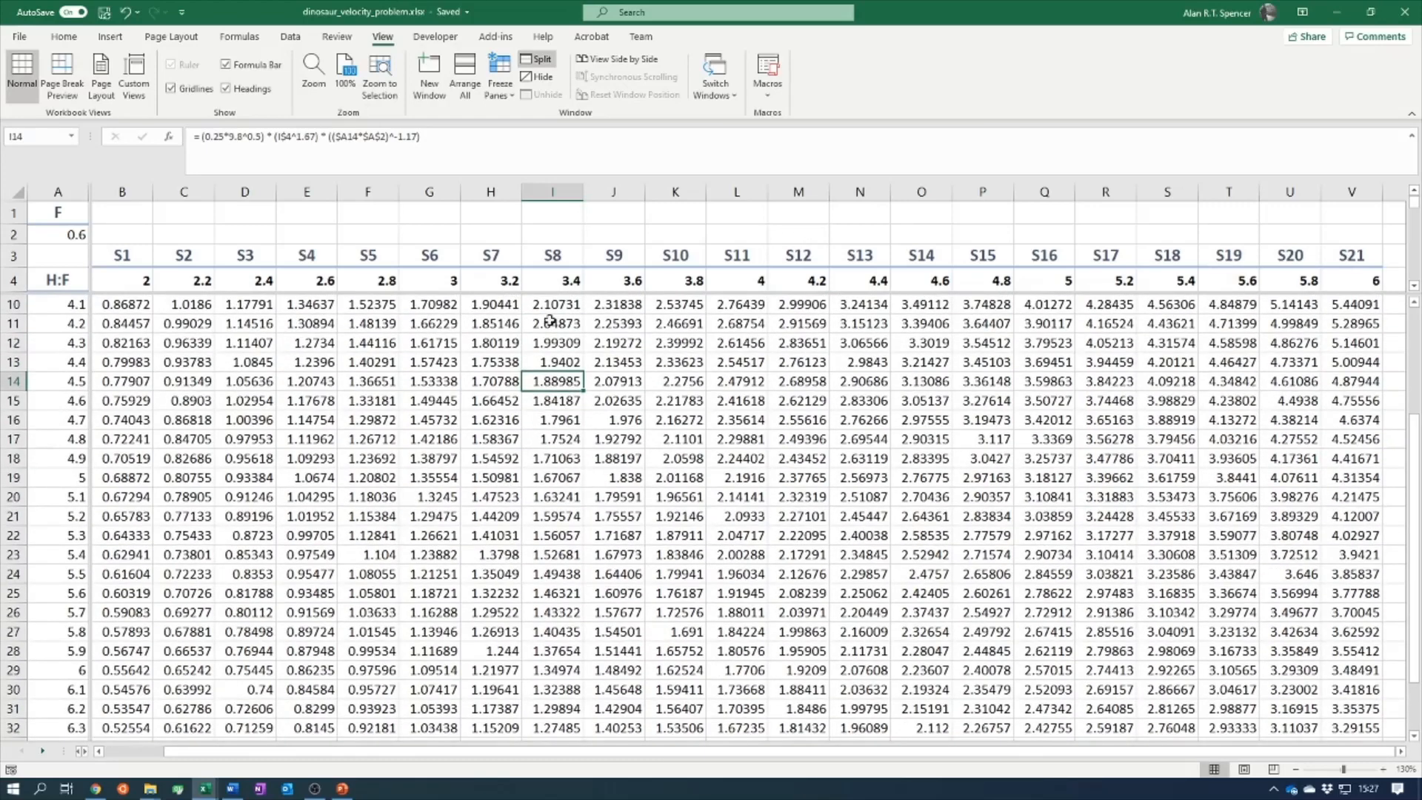
pyautogui.click(505, 62)
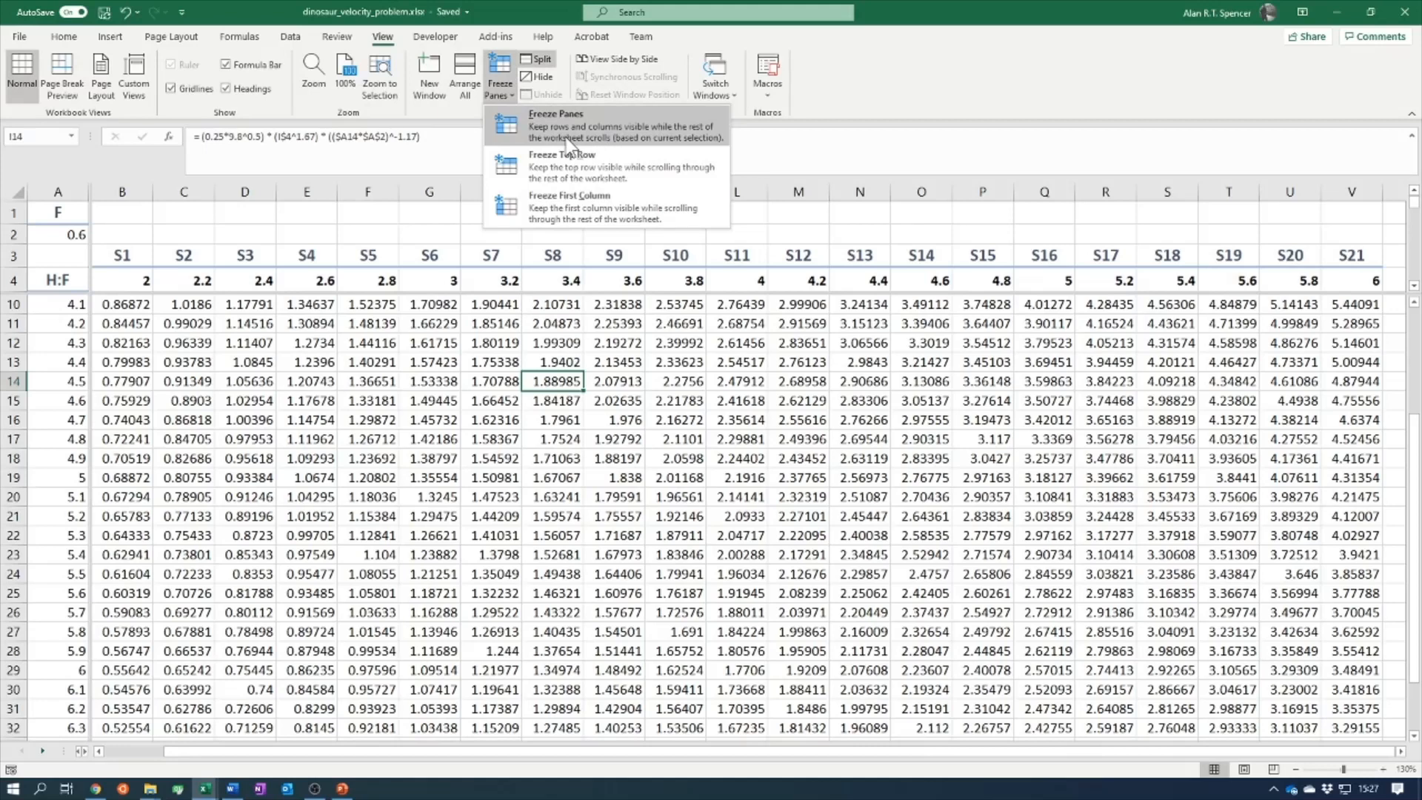
pyautogui.click(634, 139)
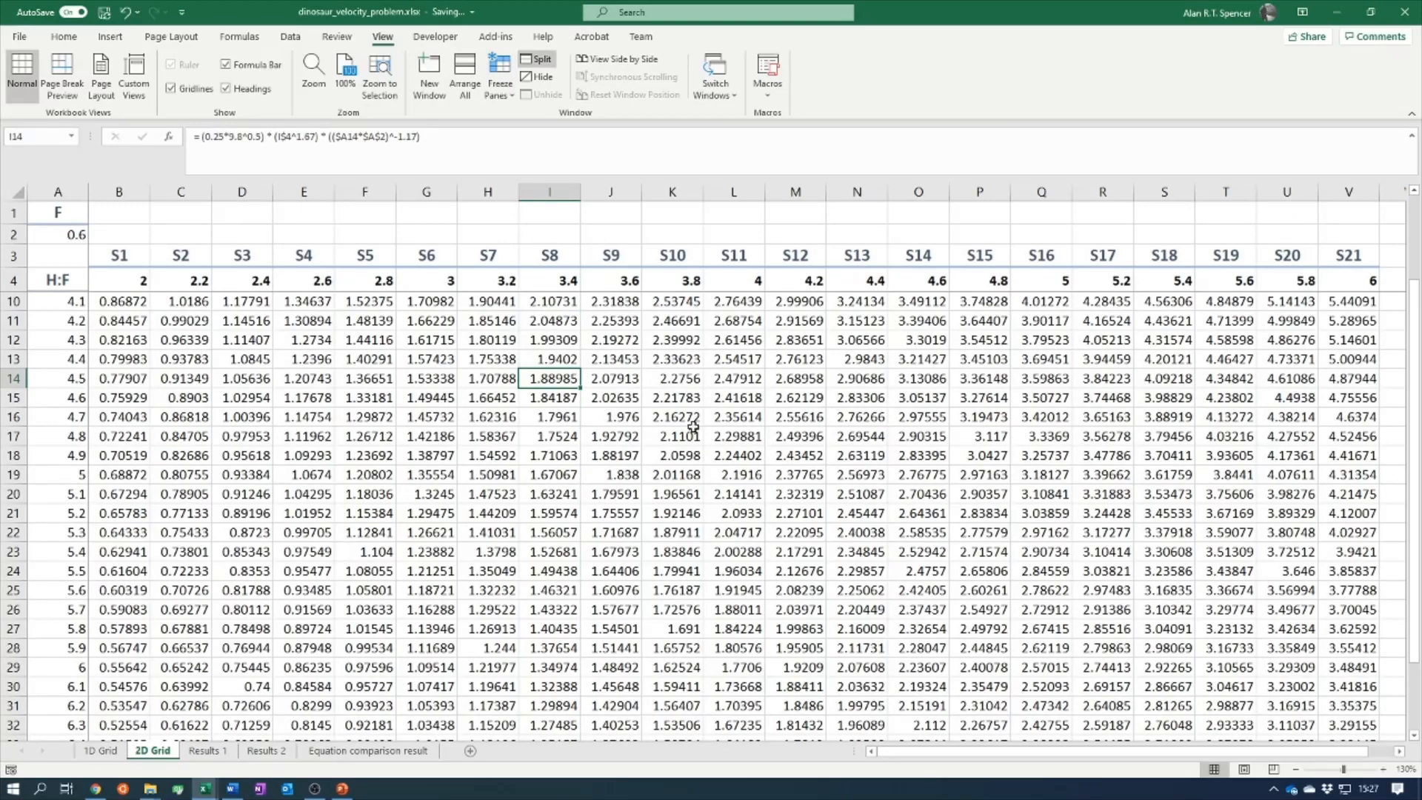
# - Examine the frozen 2D Grid in both directions to see how the S headings and the H:F column behave
pyautogui.moveTo(1414, 327); pyautogui.dragTo(1411, 222)
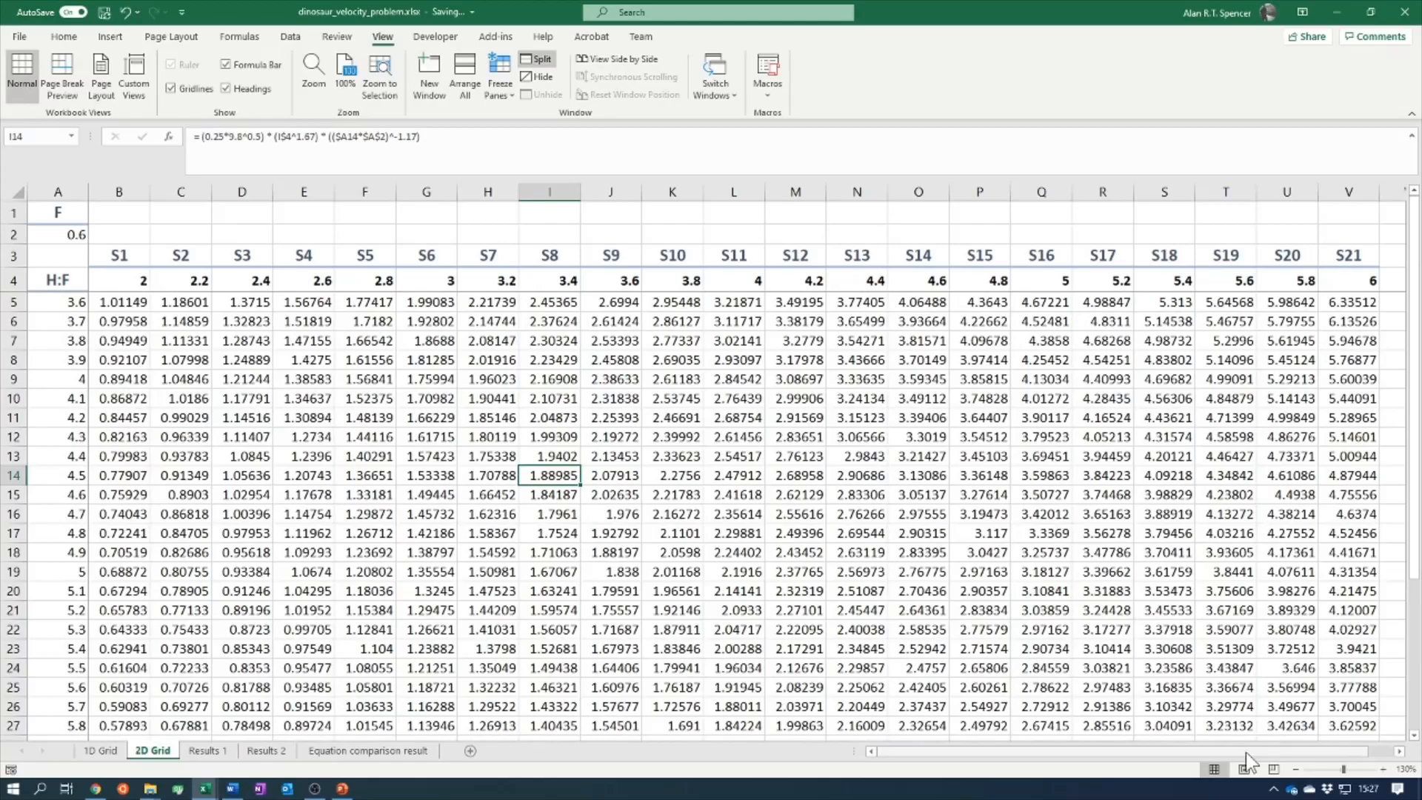
pyautogui.moveTo(1245, 752); pyautogui.dragTo(1210, 739)
pyautogui.moveTo(1060, 741); pyautogui.dragTo(1060, 740)
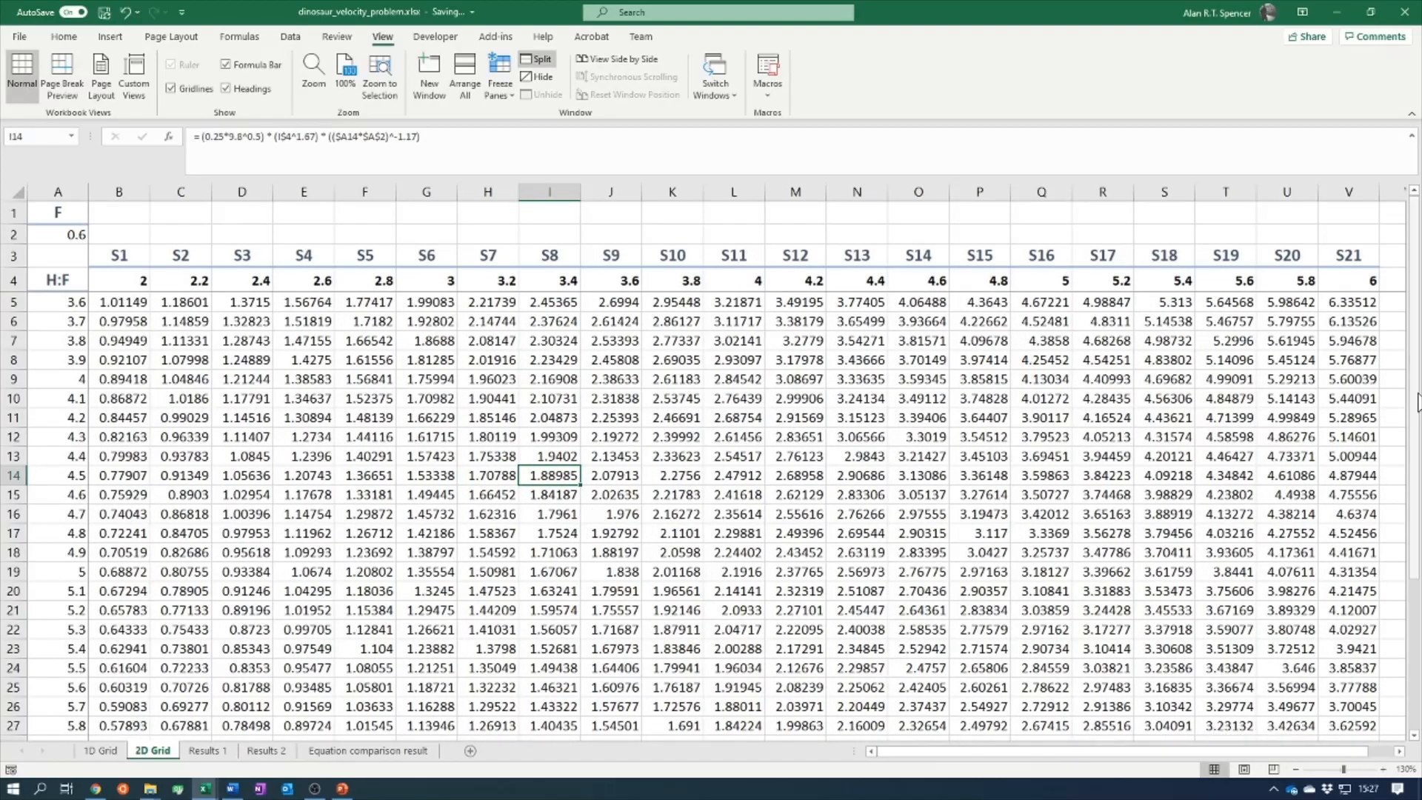
pyautogui.moveTo(1414, 274)
pyautogui.mouseDown()
pyautogui.moveTo(1416, 533)
pyautogui.moveTo(1414, 274)
pyautogui.mouseUp()
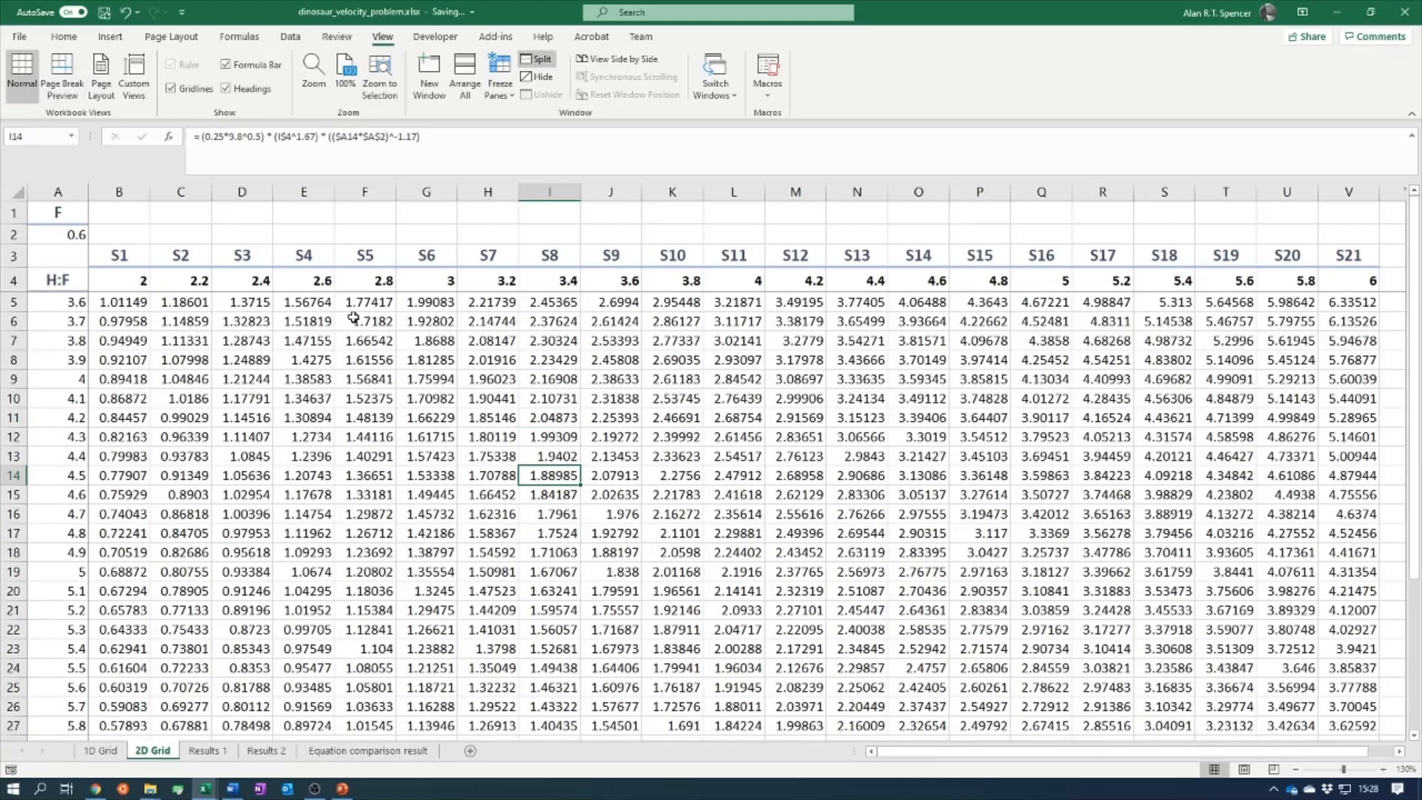
pyautogui.moveTo(1003, 744)
pyautogui.mouseDown()
pyautogui.moveTo(1070, 752)
pyautogui.moveTo(1010, 749)
pyautogui.mouseUp()
pyautogui.scroll(-3, 676, 408)
pyautogui.scroll(3, 676, 409)
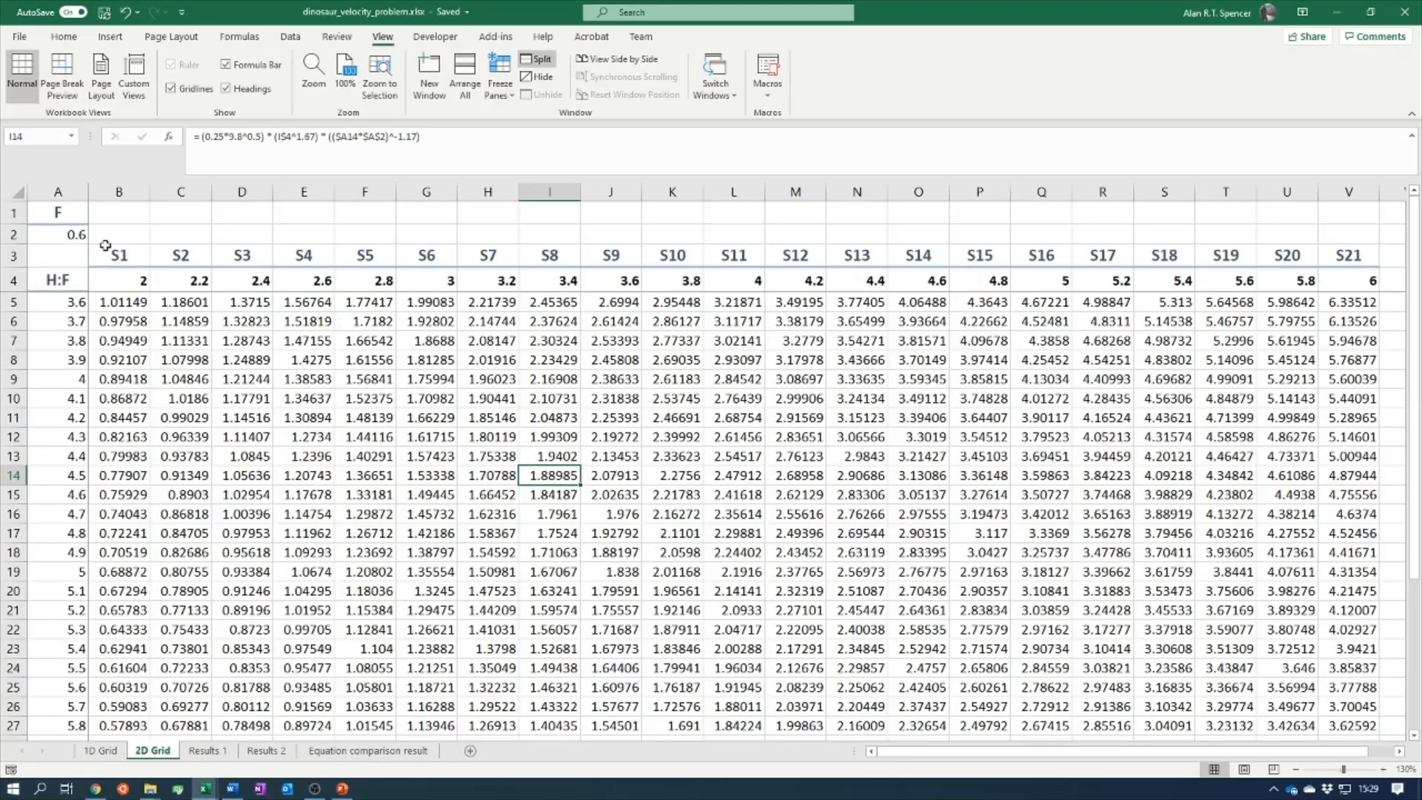
# - Clear only the formats from the S headings and their values in B3:V4, then deselect the range
pyautogui.moveTo(122, 256); pyautogui.dragTo(1365, 291)
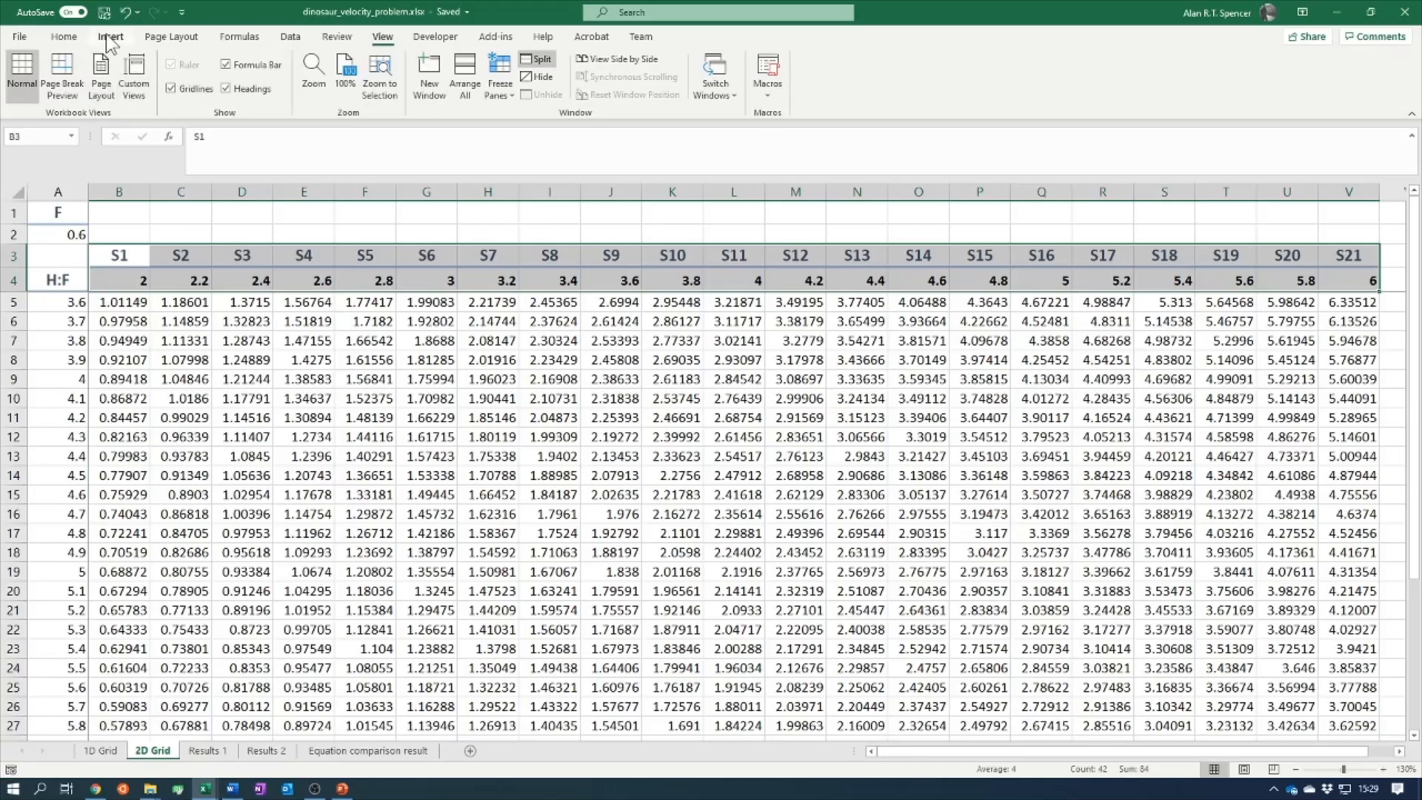
pyautogui.click(71, 38)
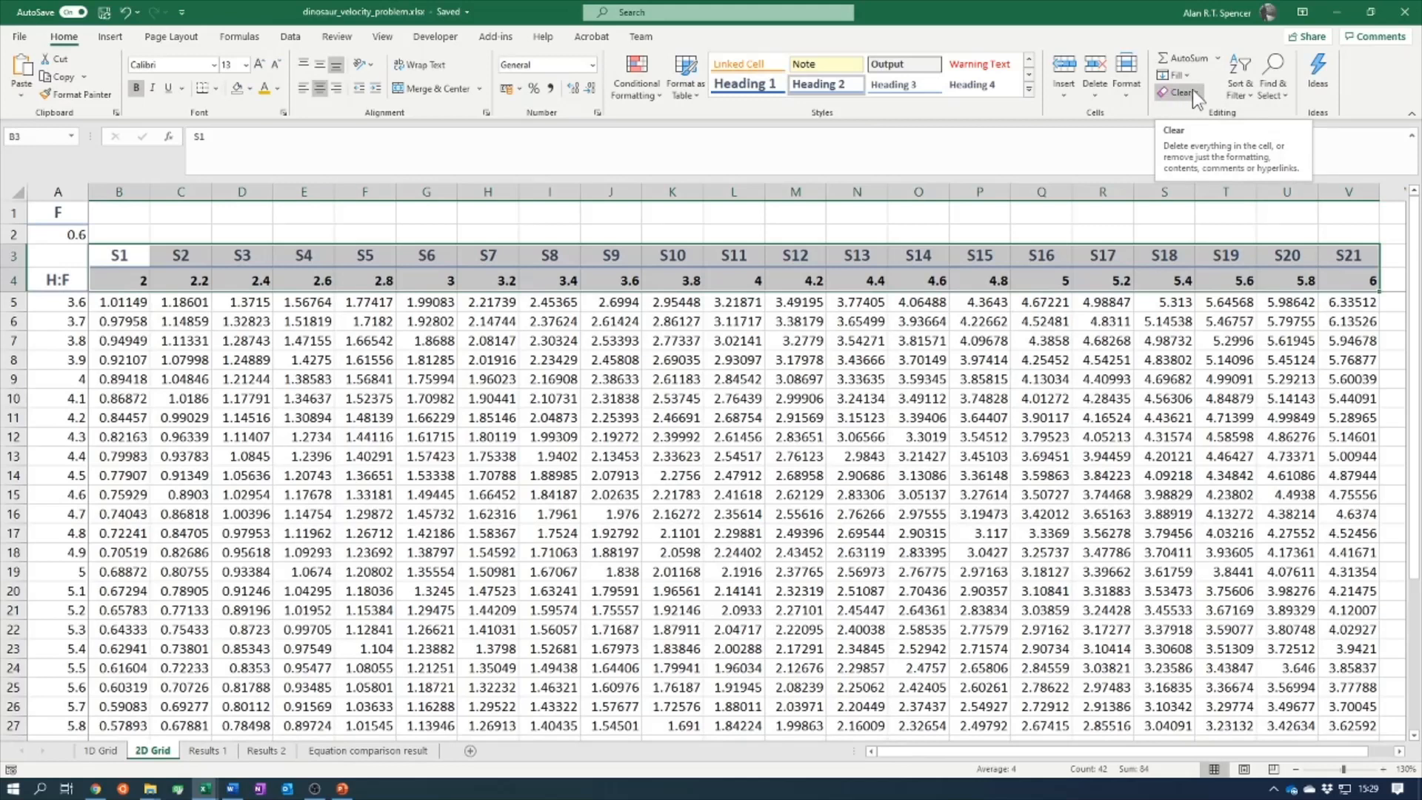
pyautogui.click(1194, 94)
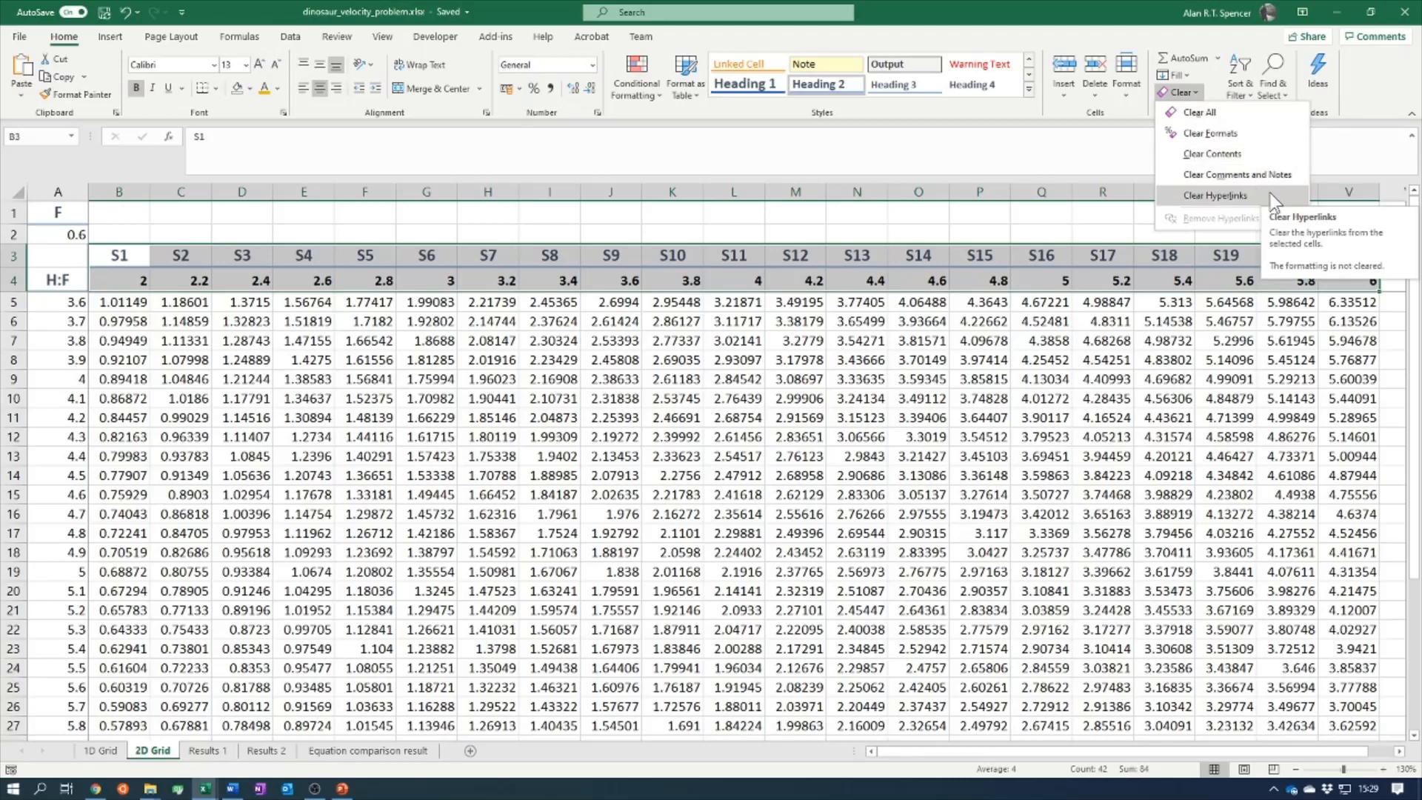
pyautogui.click(1246, 134)
pyautogui.click(531, 376)
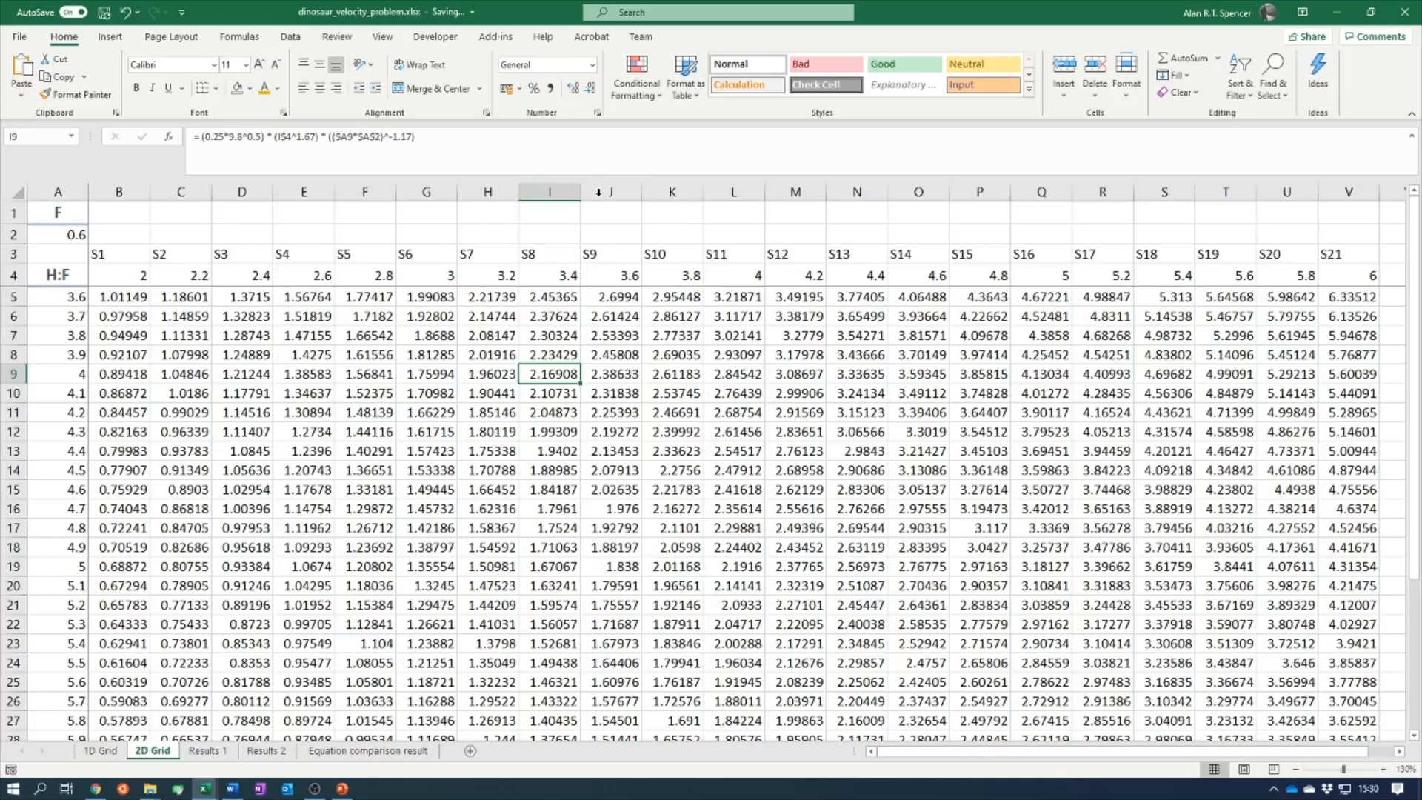
# - Insert a blank column before the S9 column and deselect it
pyautogui.click(570, 191)
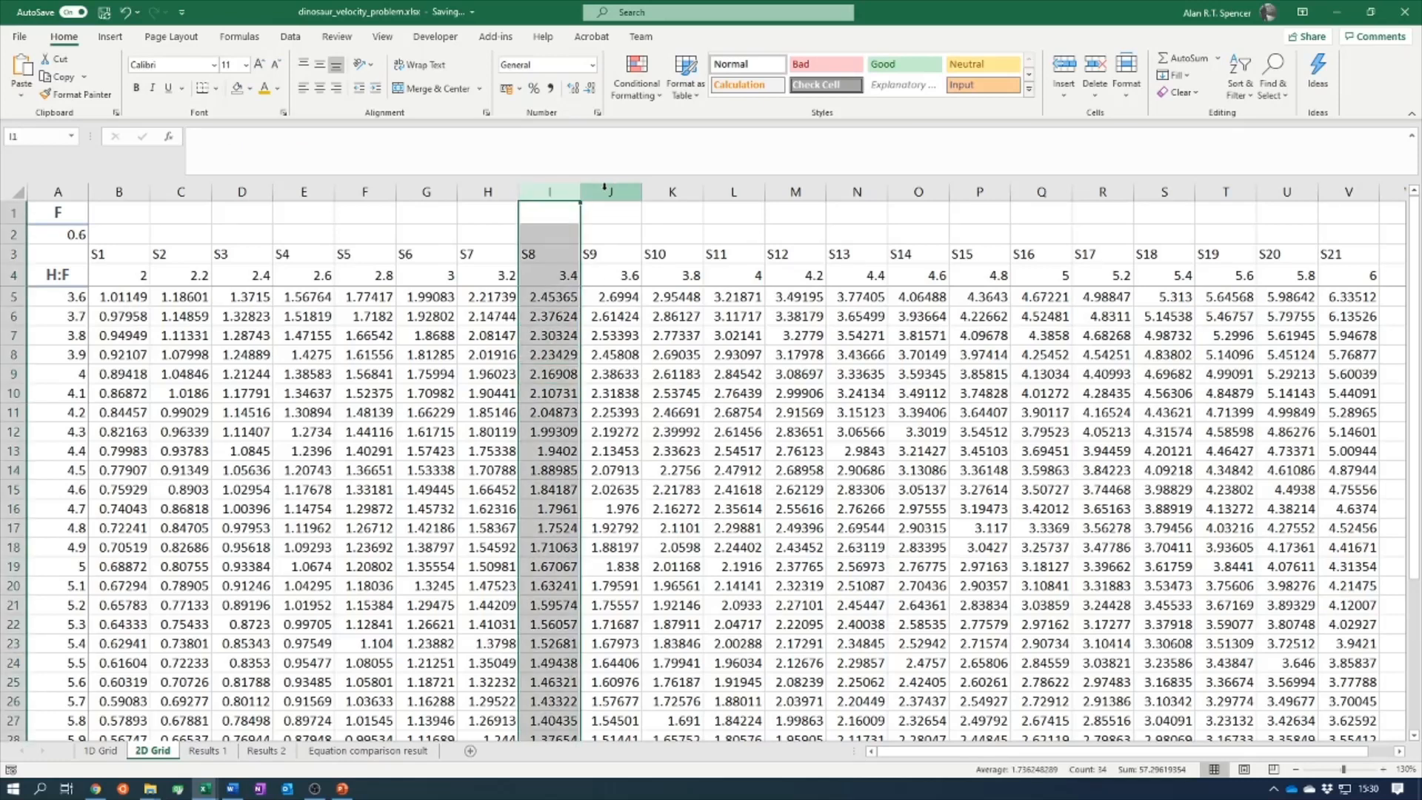
pyautogui.click(609, 191)
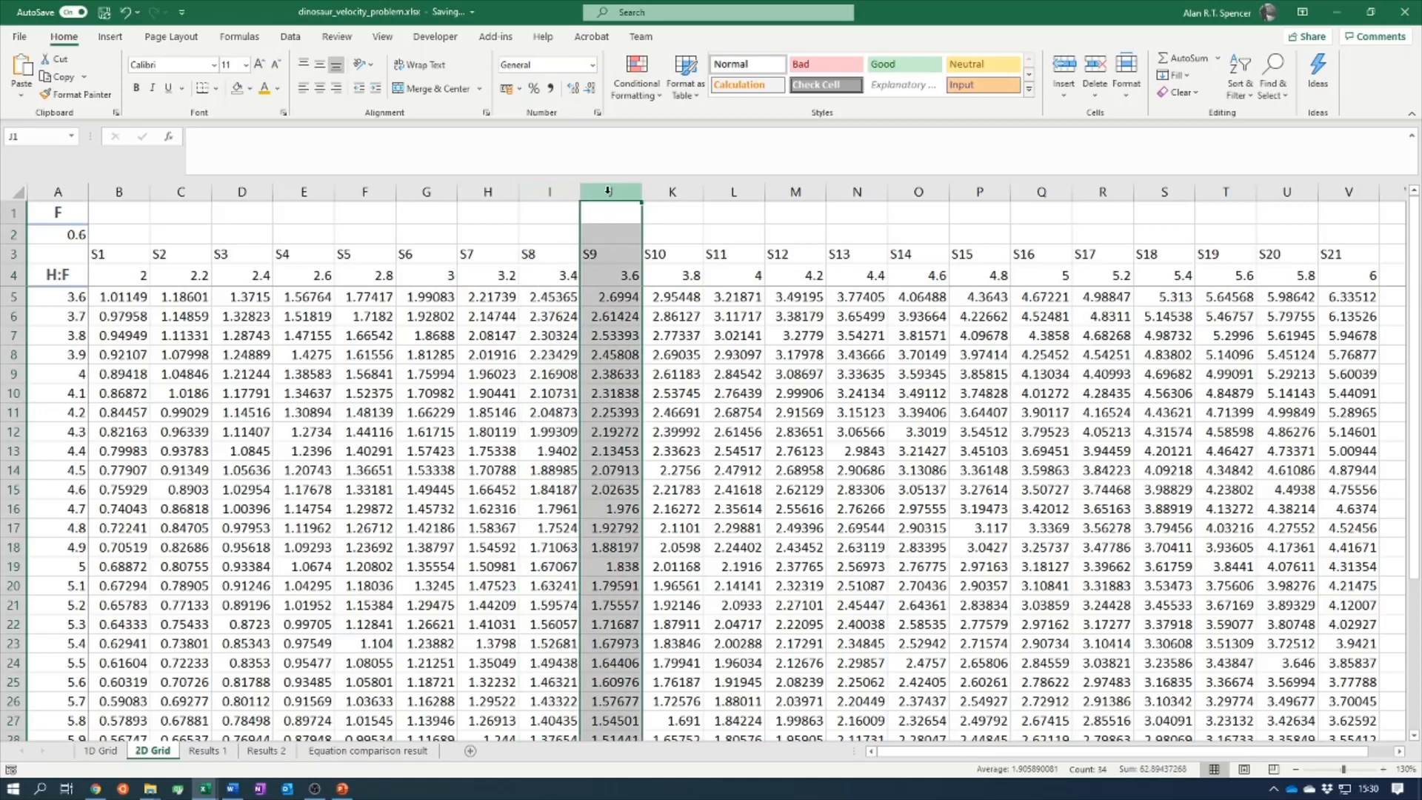
pyautogui.rightClick(604, 191)
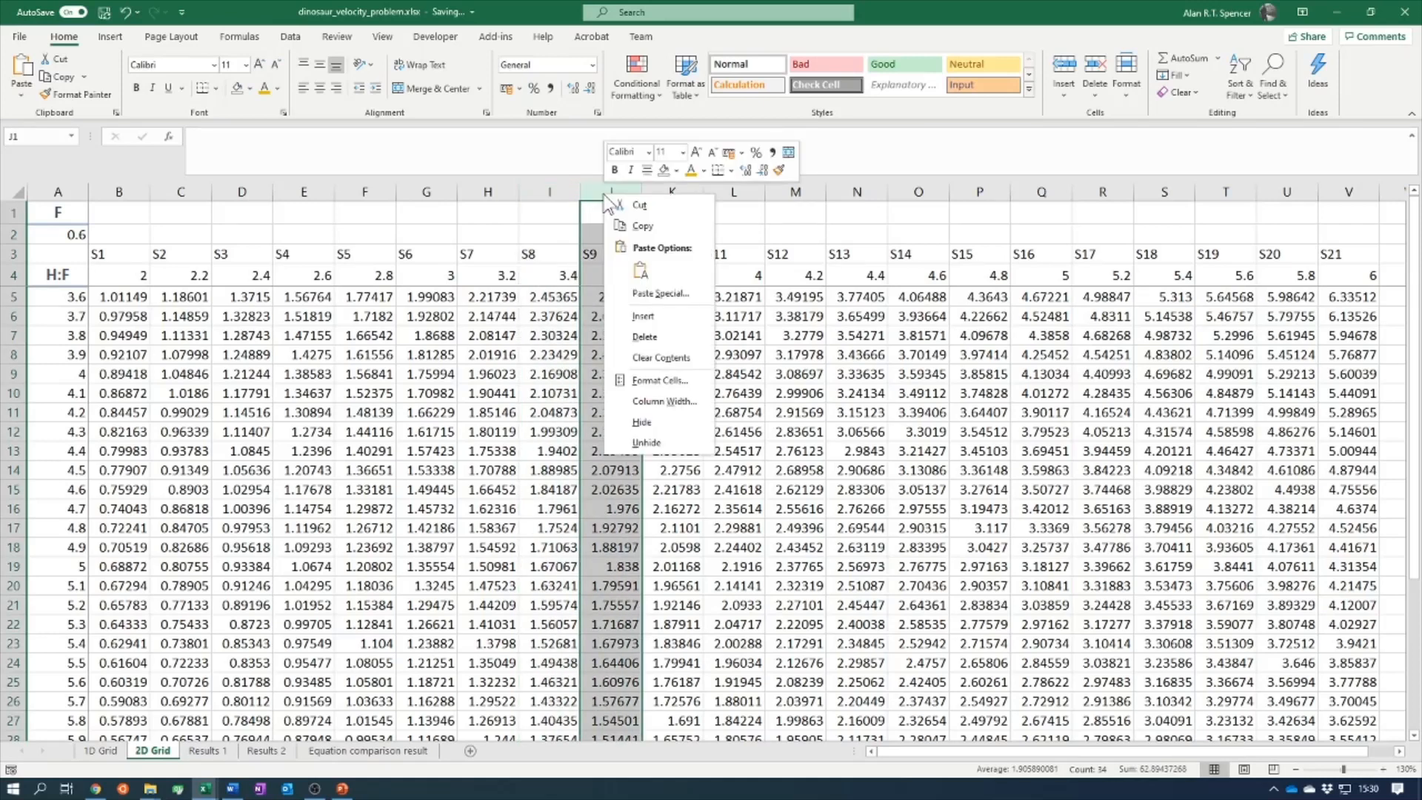
pyautogui.click(650, 316)
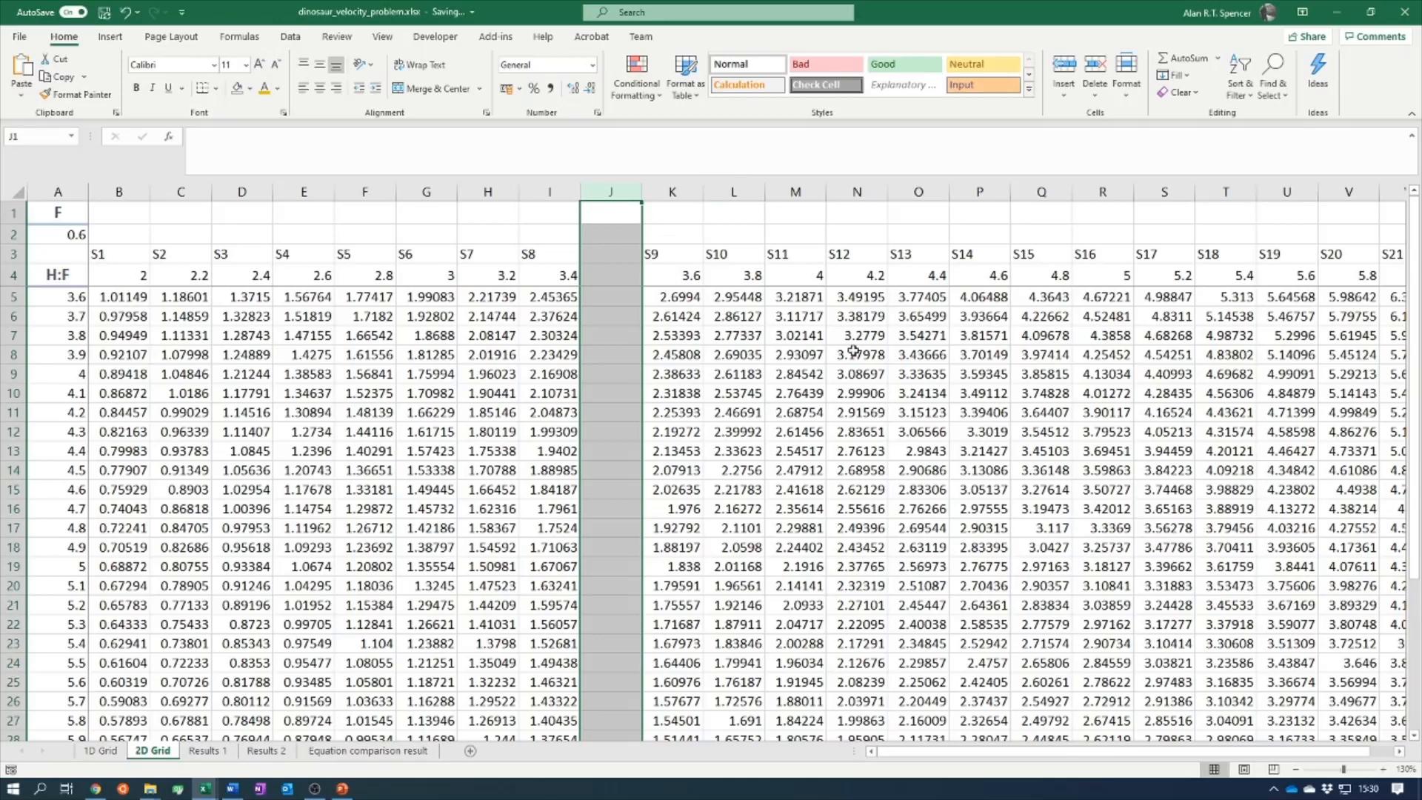
pyautogui.click(675, 319)
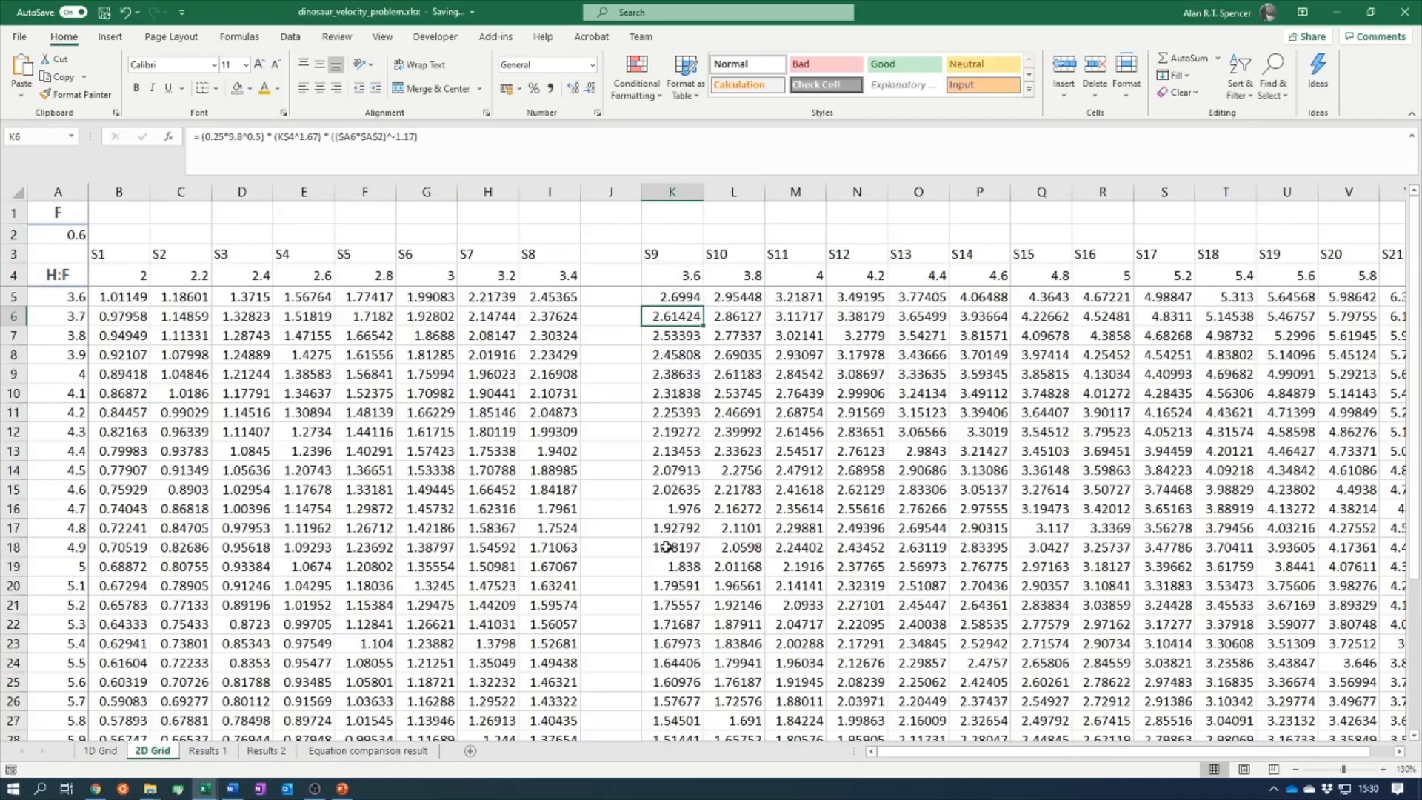
# - Delete the blank column J between S8 and S9
pyautogui.click(615, 191)
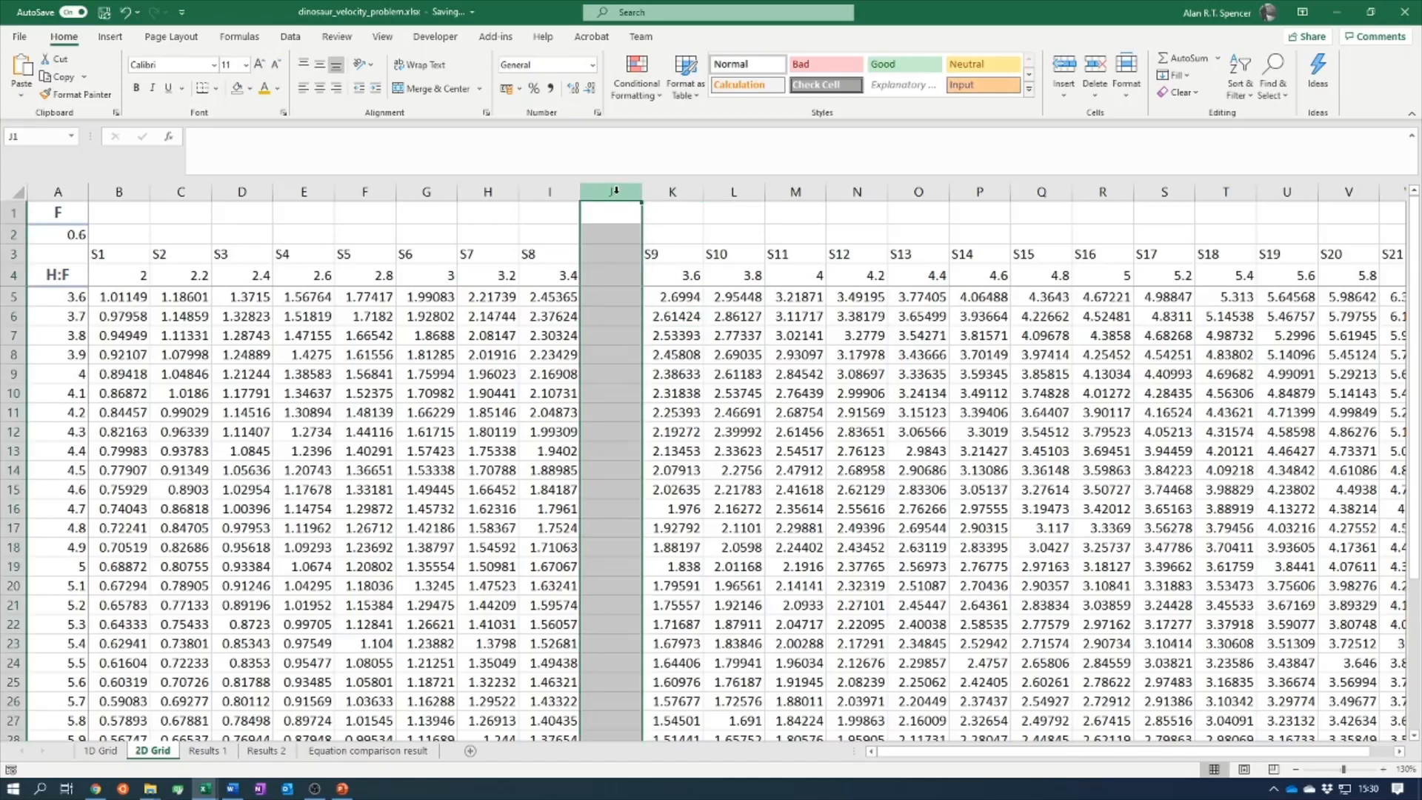
pyautogui.rightClick(615, 191)
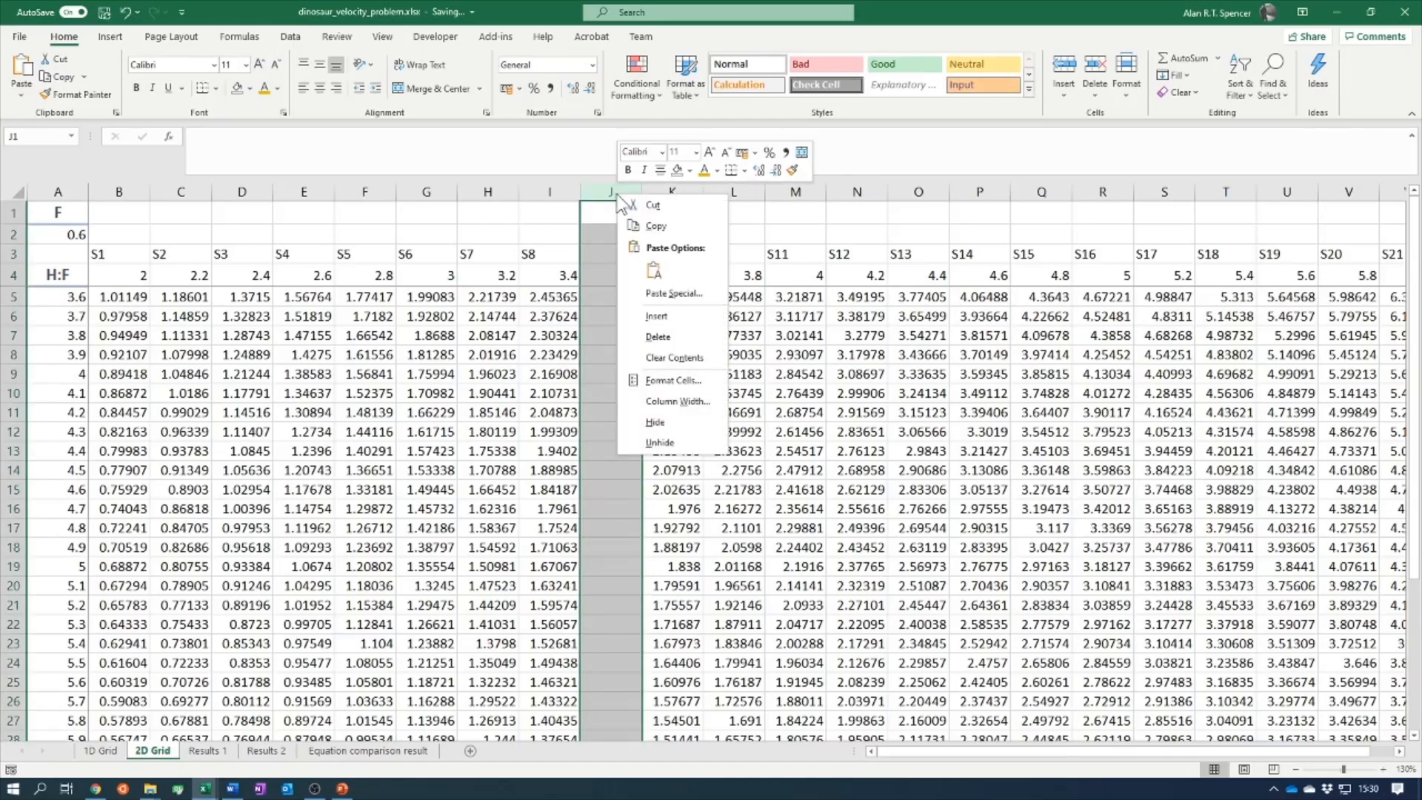
pyautogui.click(690, 338)
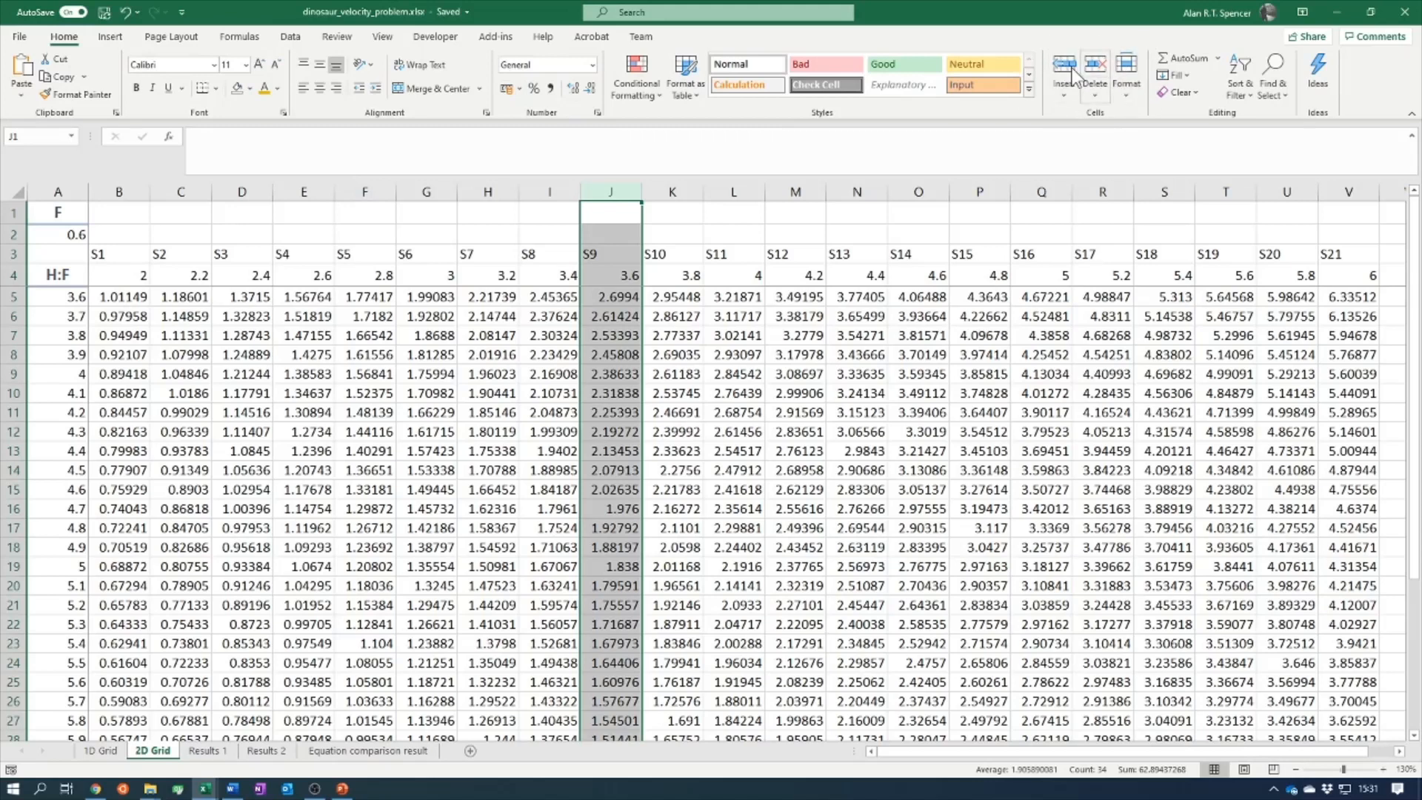
# - Insert another sheet column before S9 with the cell-editing commands and delete that sheet column again
pyautogui.click(1063, 96)
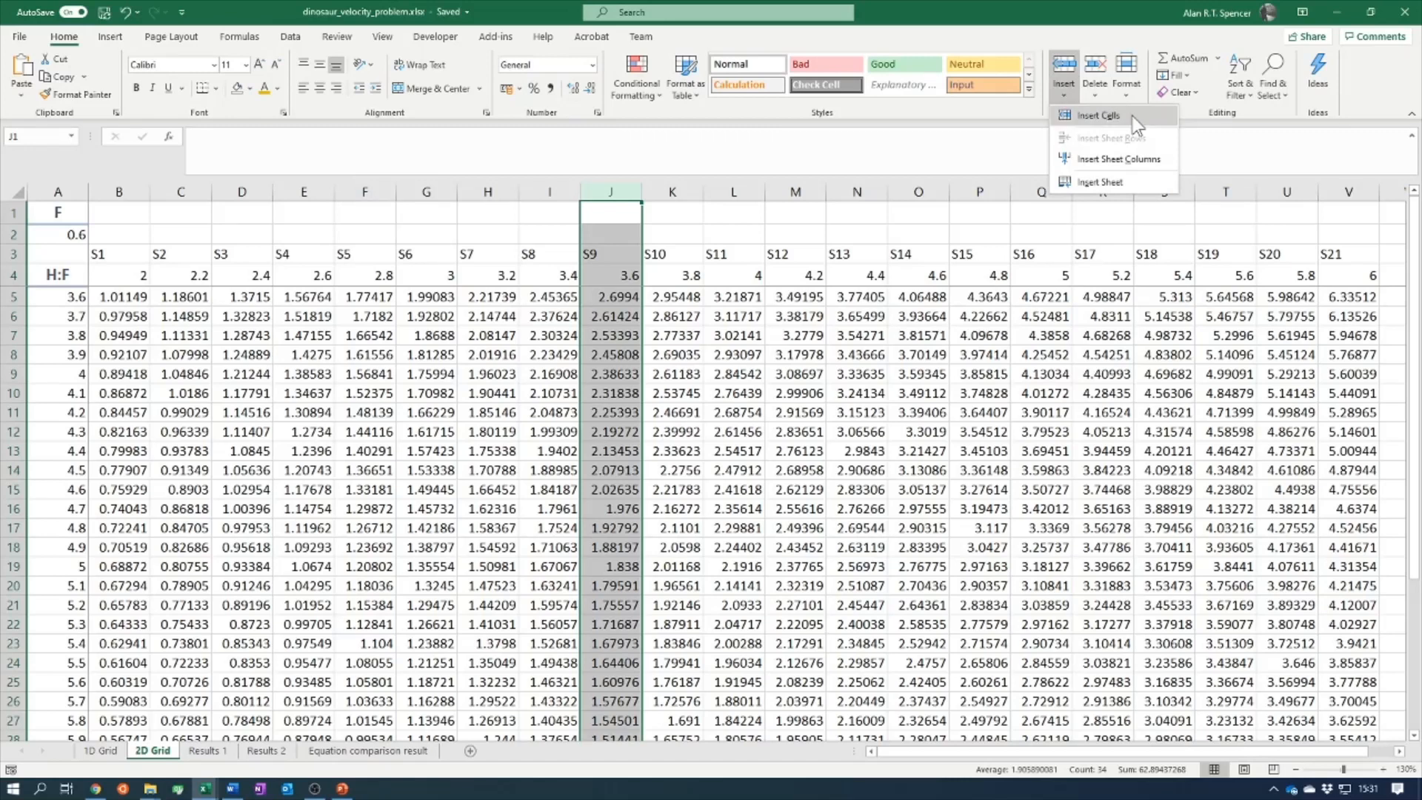
pyautogui.click(1153, 164)
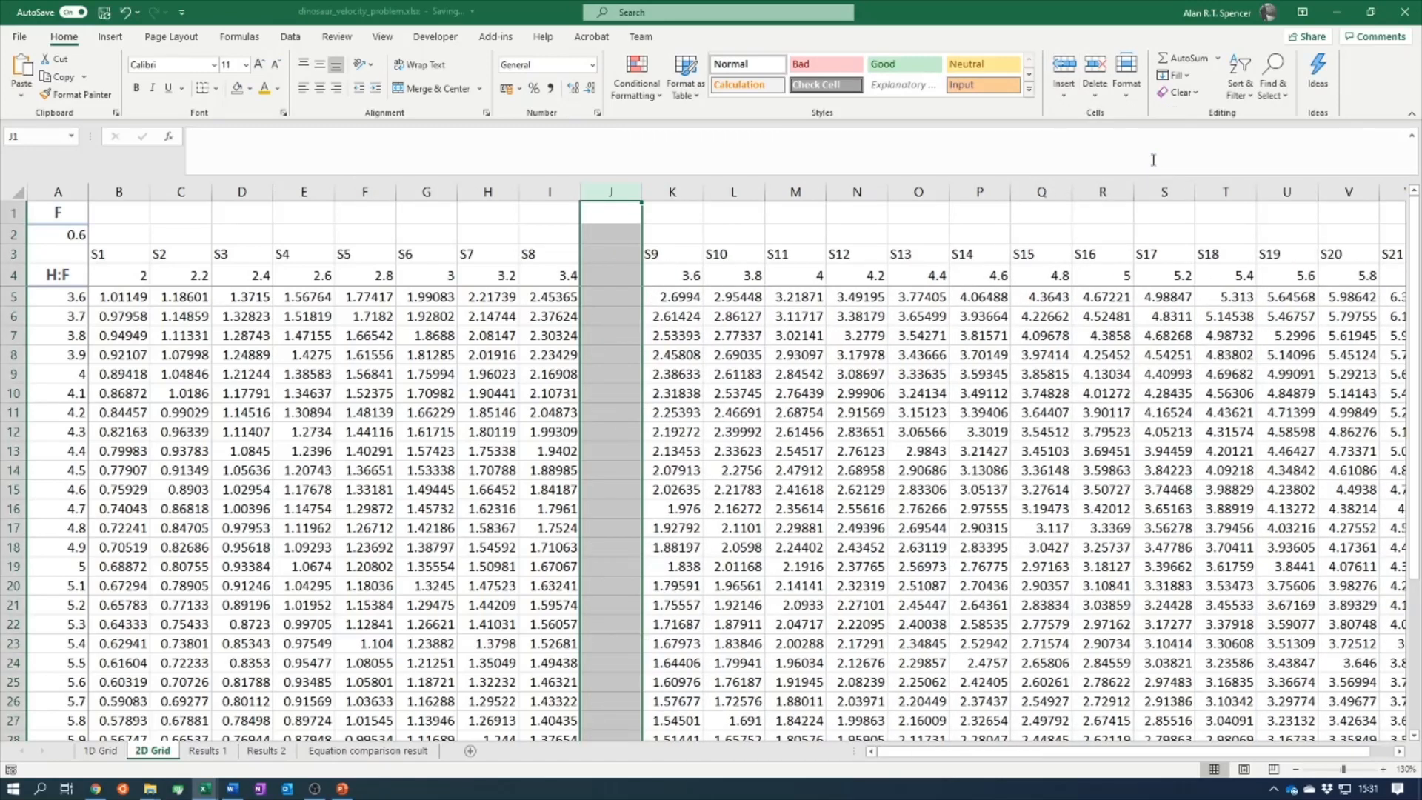
pyautogui.click(1091, 99)
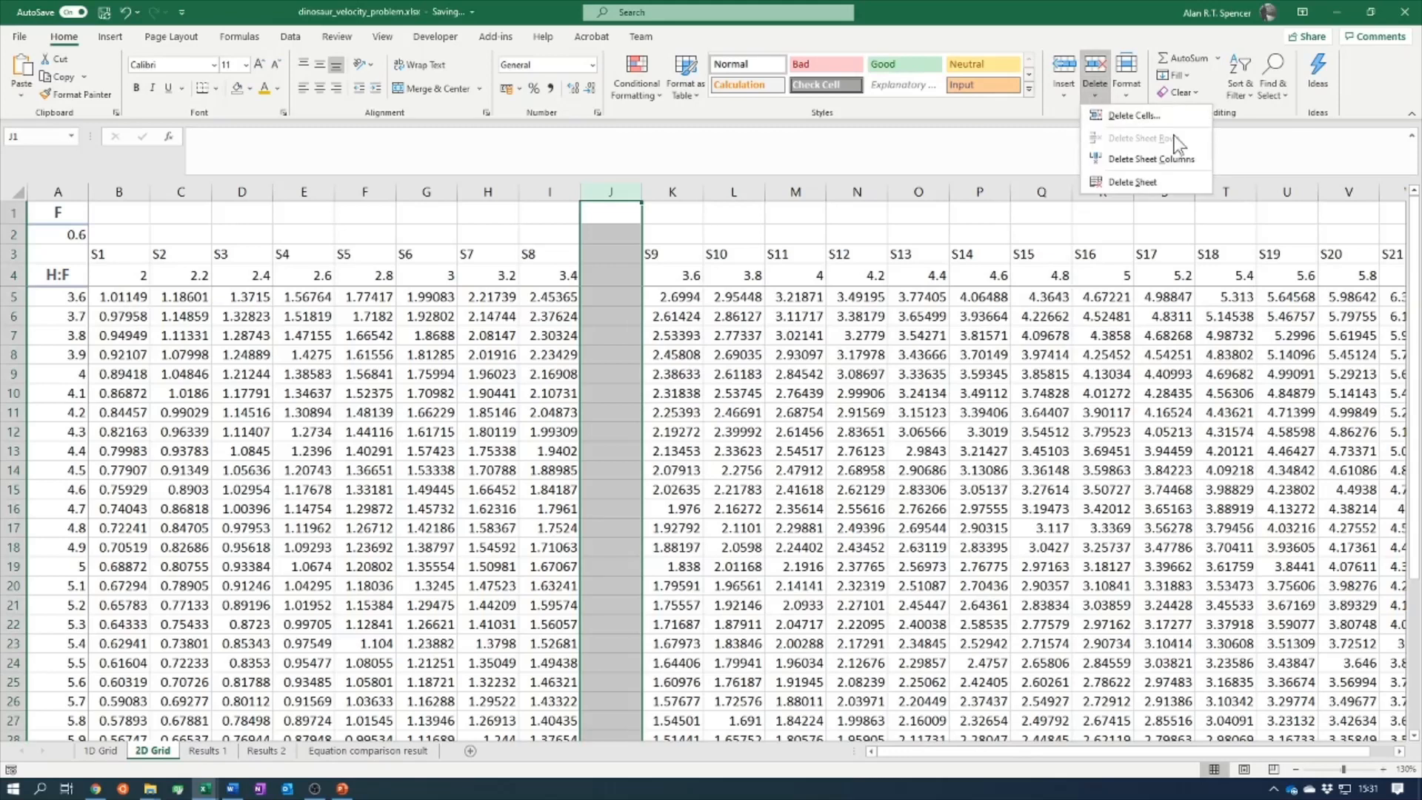
pyautogui.click(1171, 157)
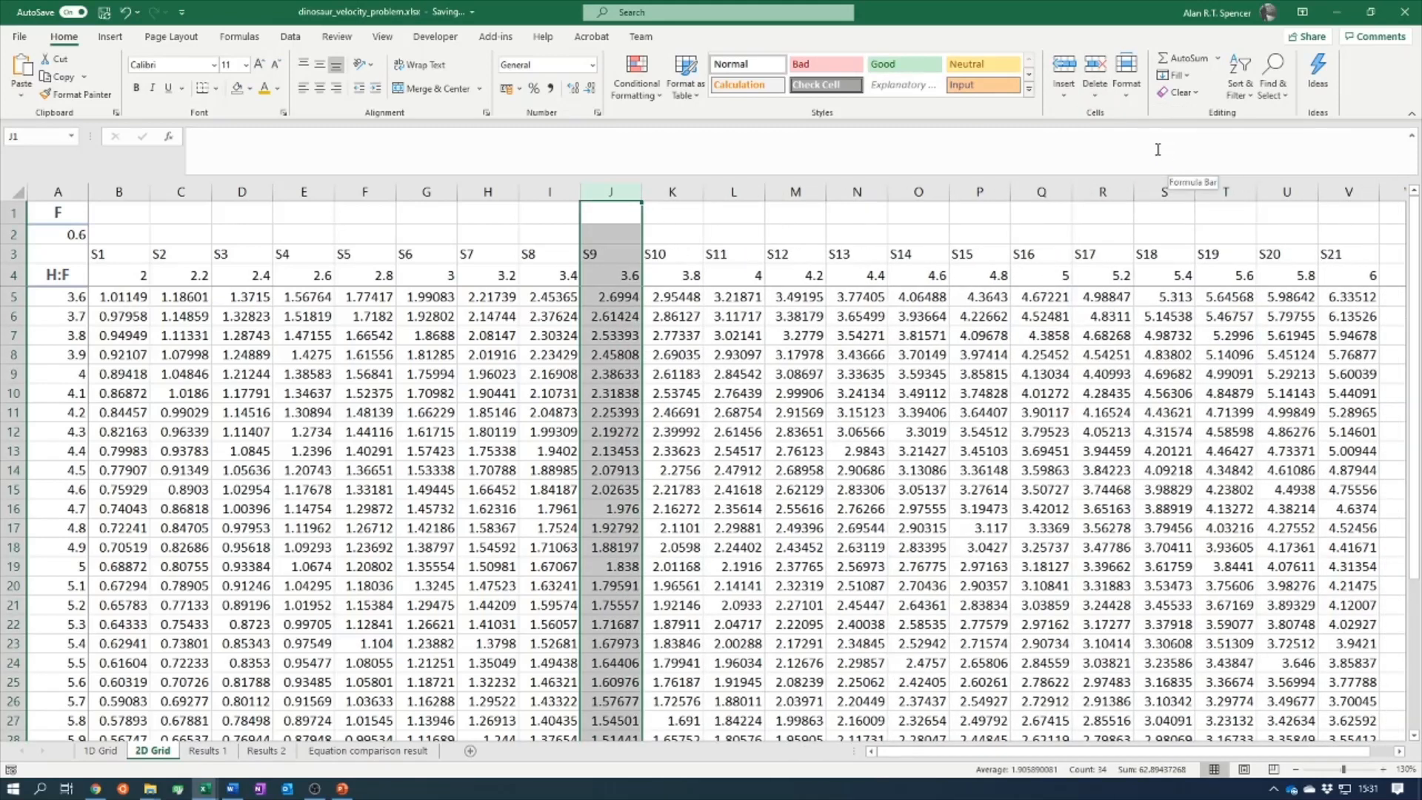